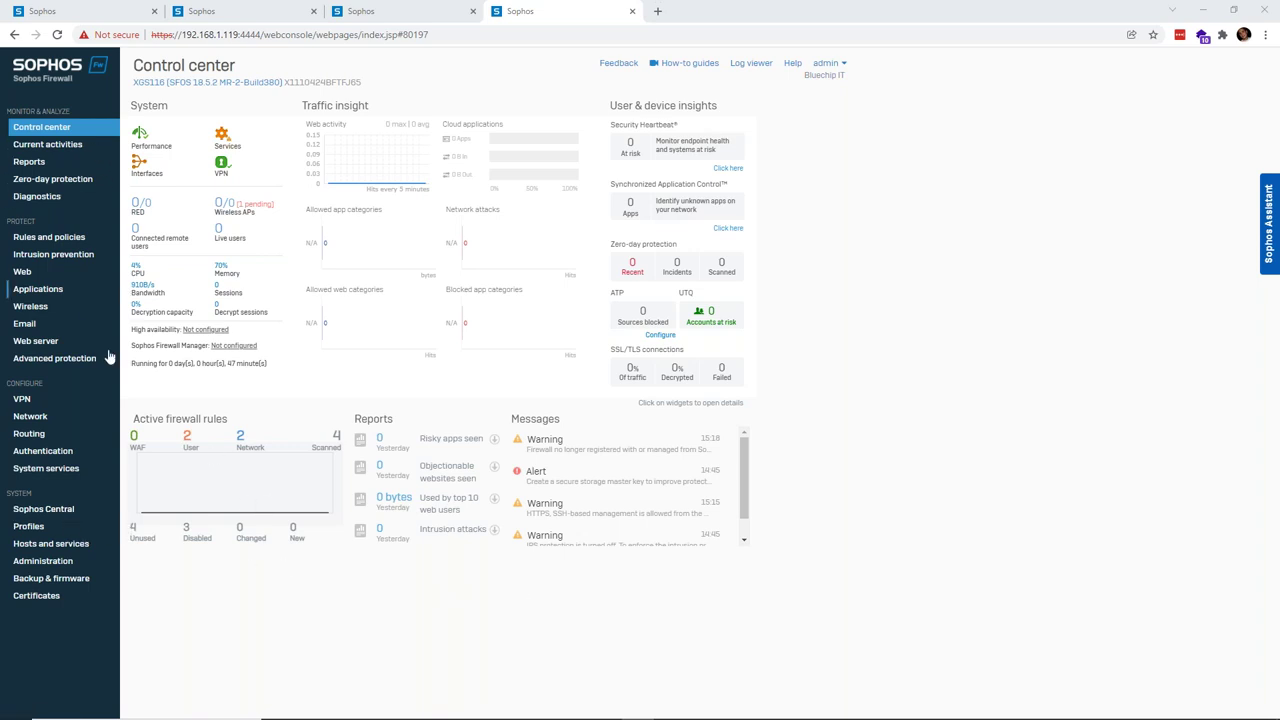
- Open the firewall's Sophos Central Register dialog and choose the Use OTP method
{"action": "left_click", "coordinate": [52, 514]}
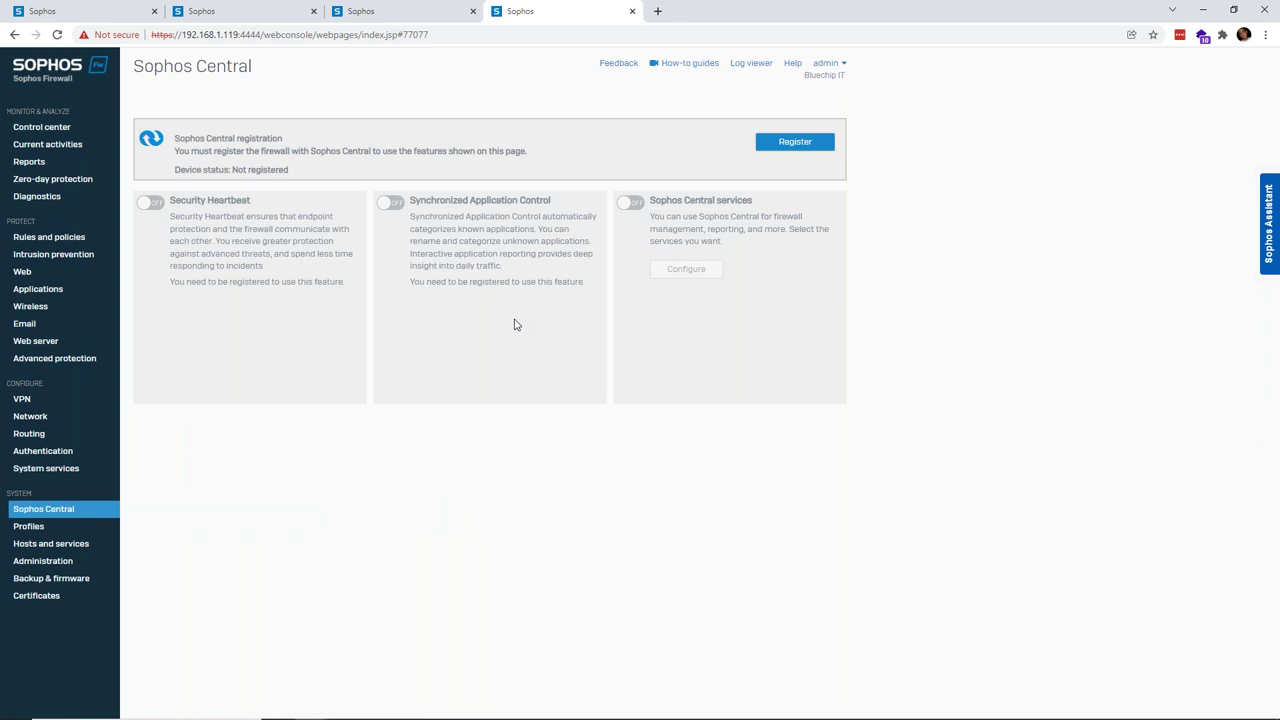
{"action": "left_click", "coordinate": [811, 145]}
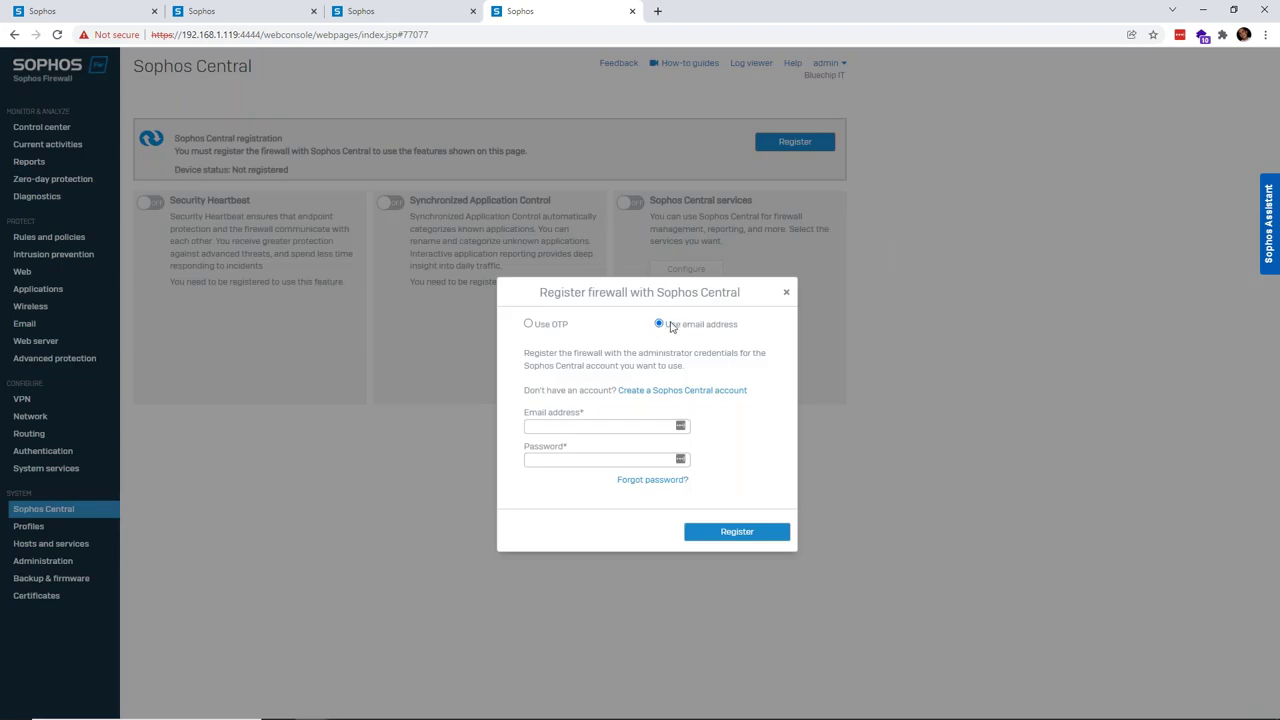
{"action": "left_click", "coordinate": [598, 426]}
{"action": "left_click", "coordinate": [529, 325]}
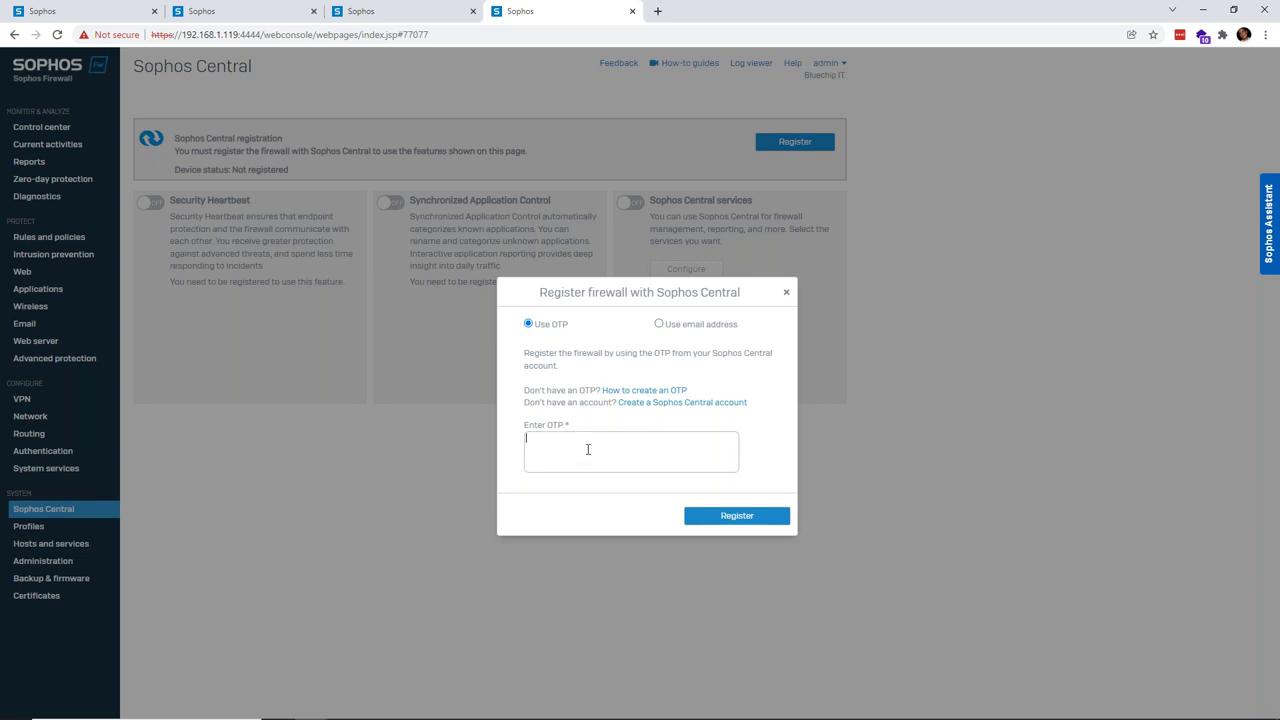
- Close the Register dialog, select the Control center's model text, and return to Sophos Central's firewall list
{"action": "left_click", "coordinate": [786, 296]}
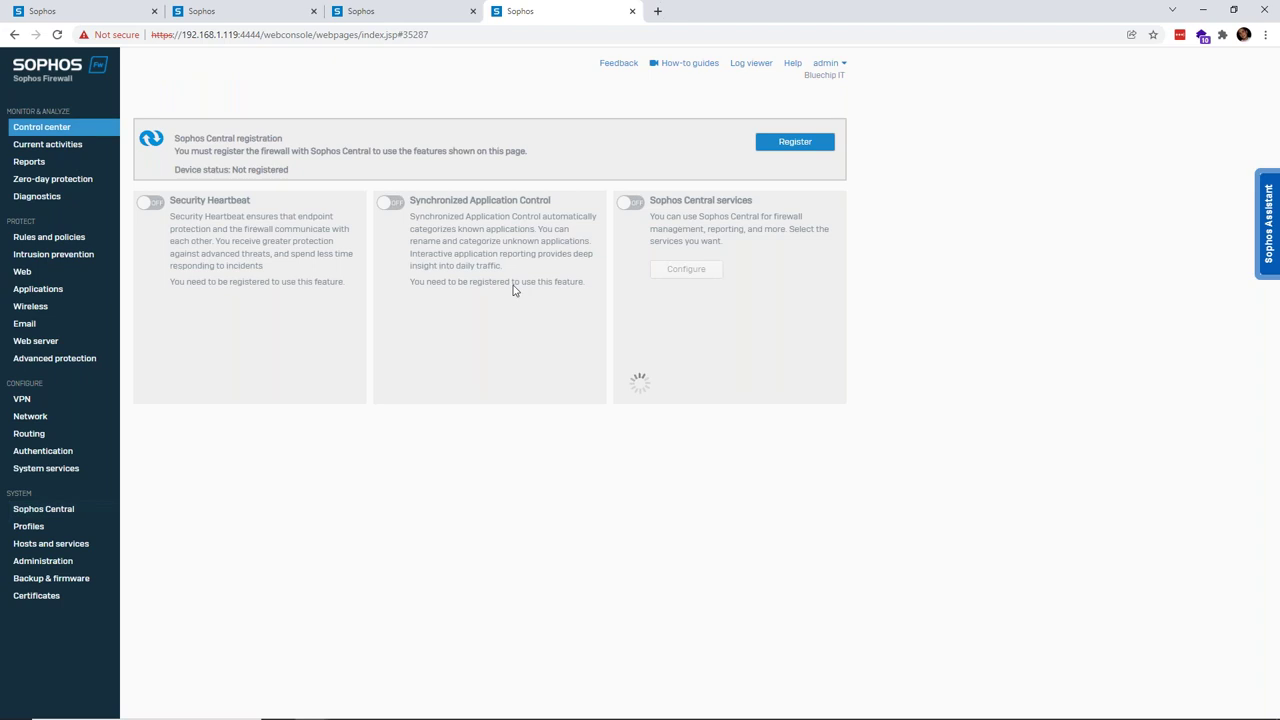
{"action": "left_click_drag", "start_coordinate": [133, 83], "coordinate": [286, 86]}
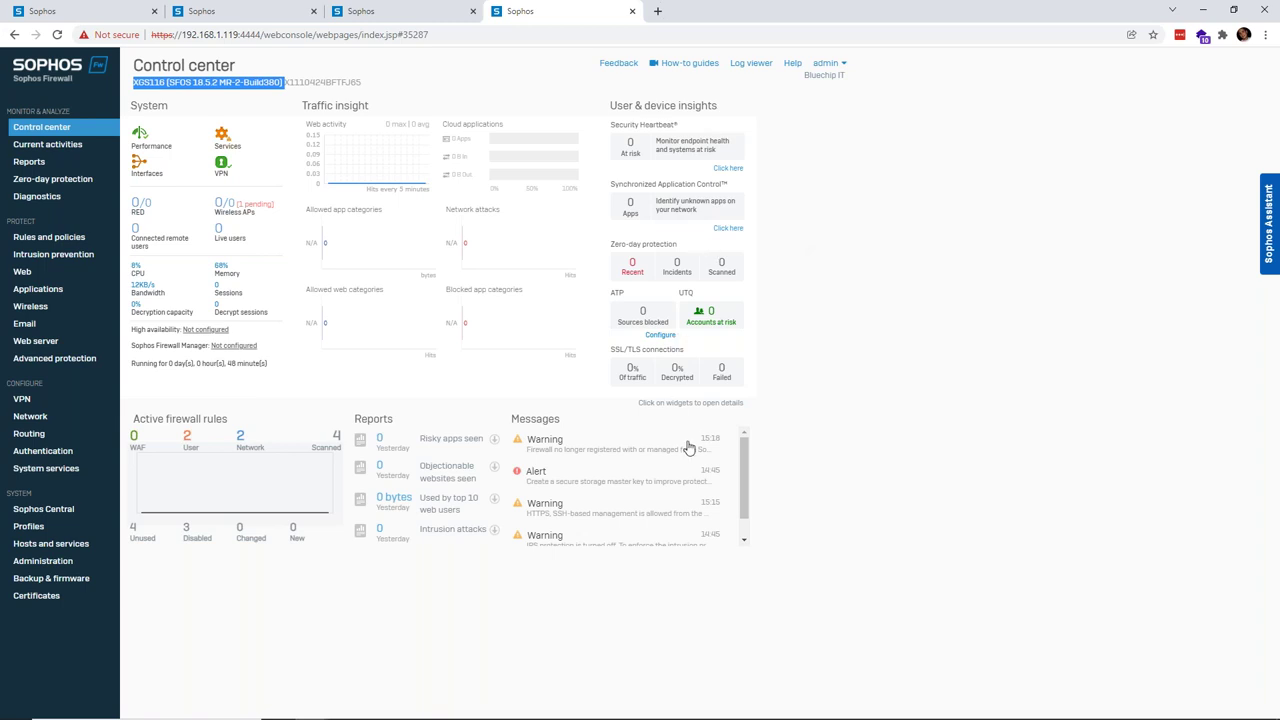
{"action": "key", "text": "alt+Tab"}
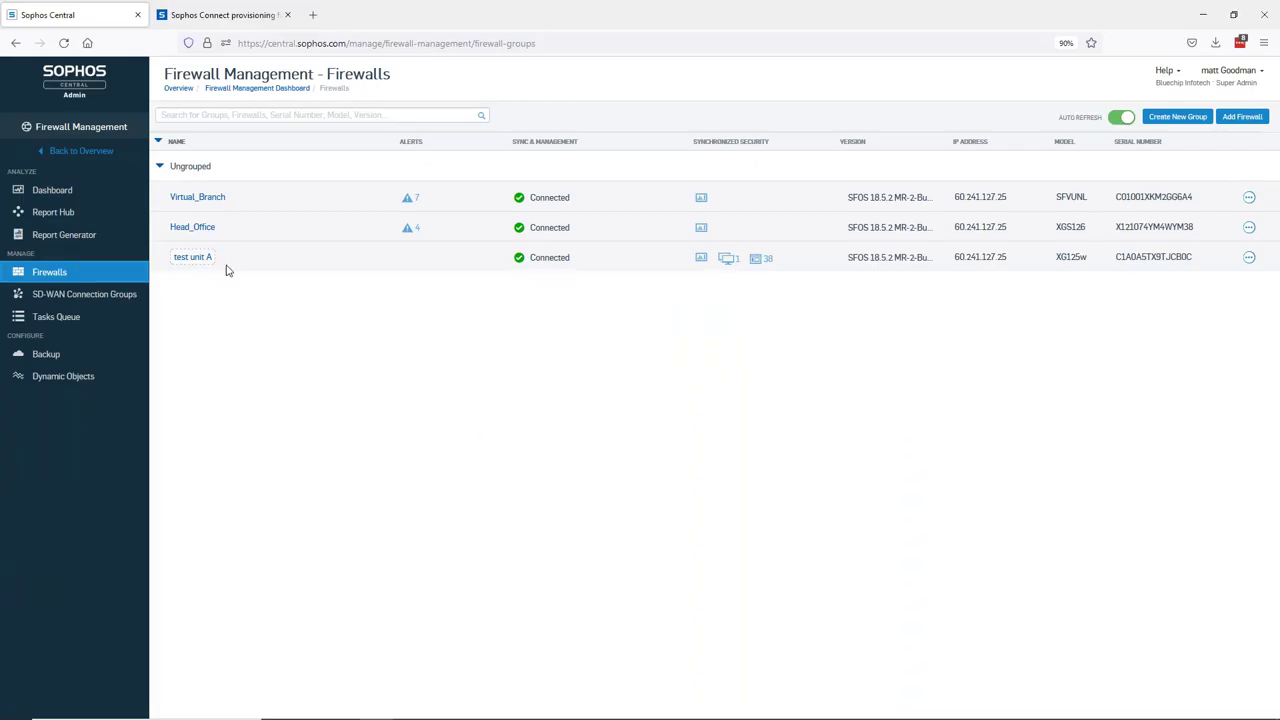
- From the Sophos Central overview, go to Firewall Management > Firewalls and begin Add Firewall
{"action": "left_click", "coordinate": [83, 153]}
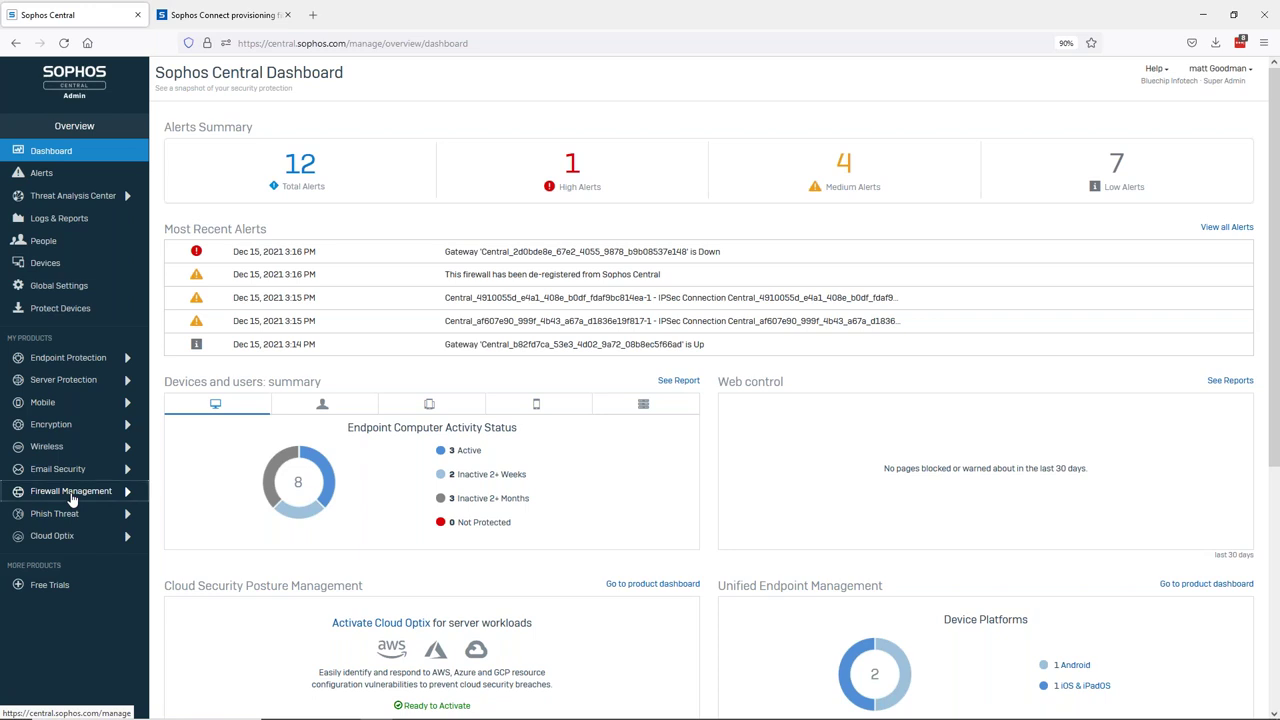
{"action": "left_click", "coordinate": [72, 498]}
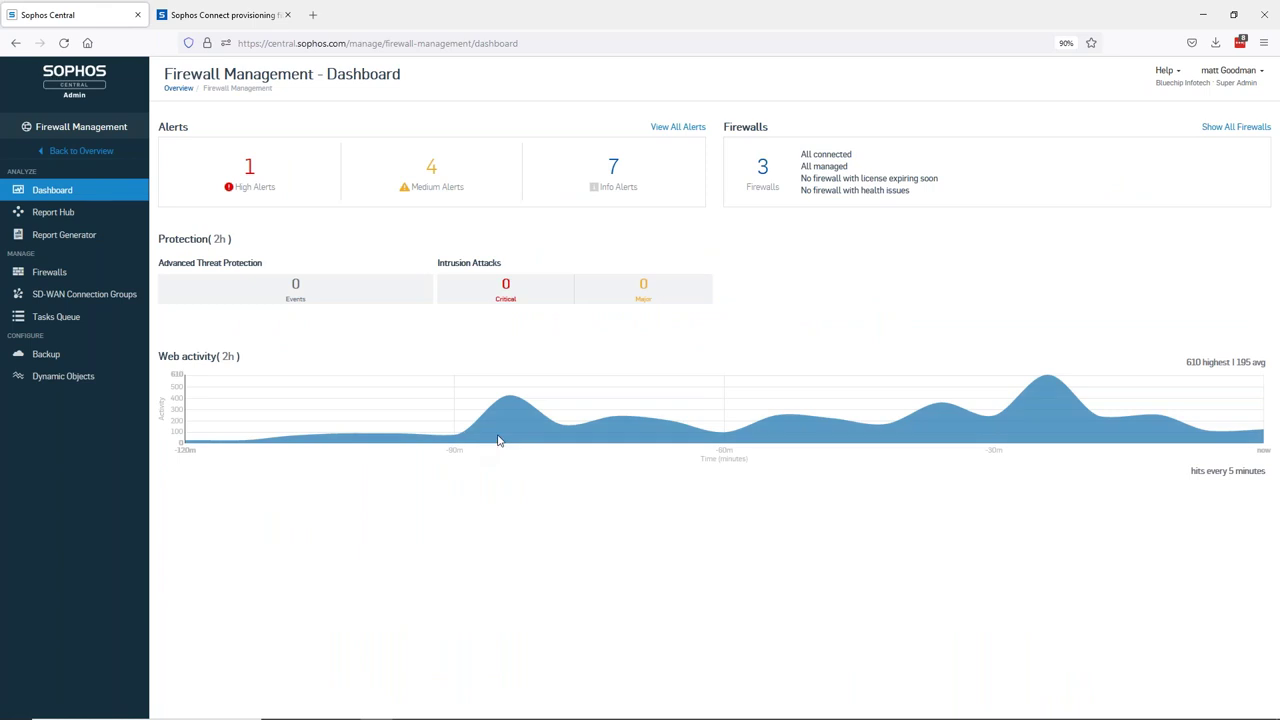
{"action": "left_click", "coordinate": [68, 278]}
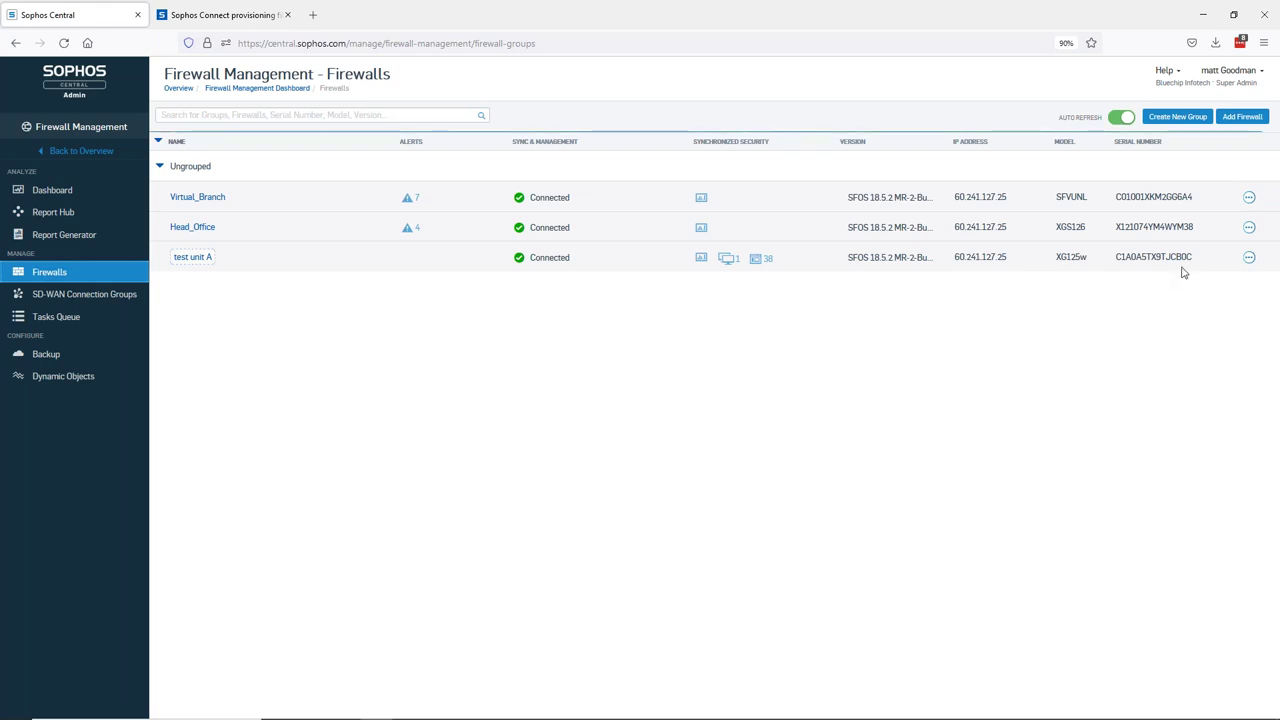
{"action": "left_click", "coordinate": [1243, 118]}
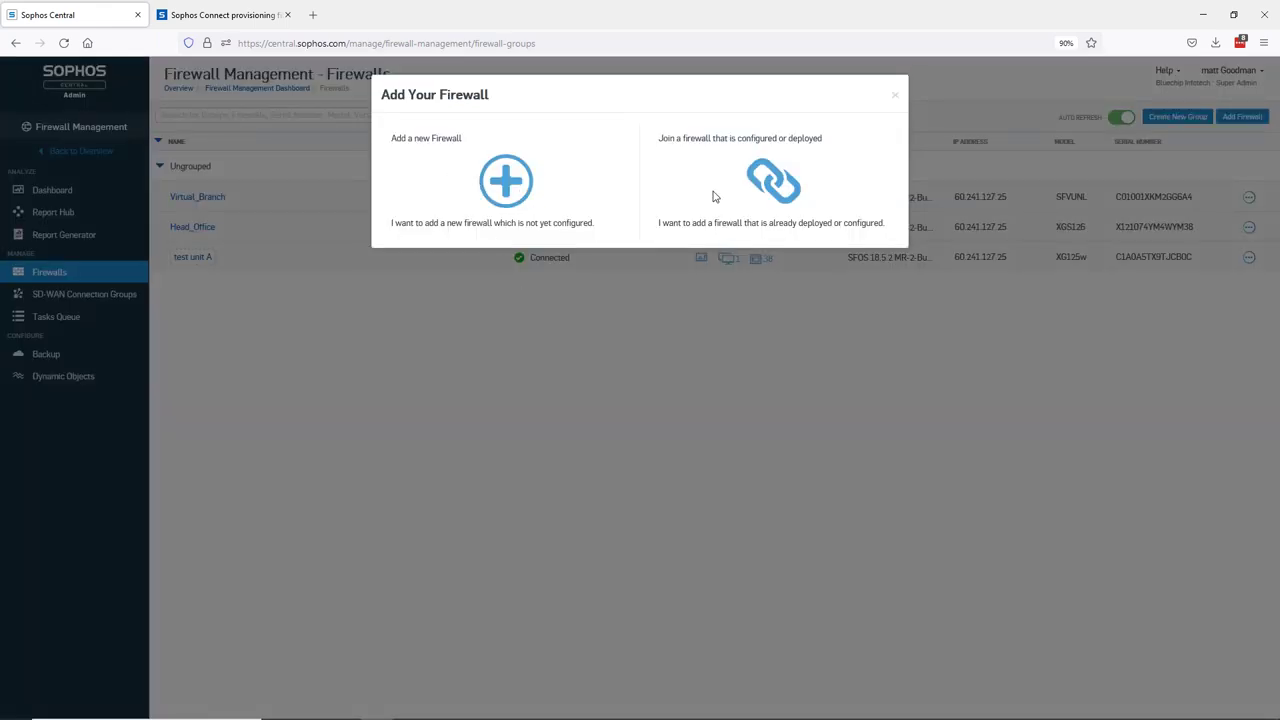
{"action": "left_click", "coordinate": [778, 195]}
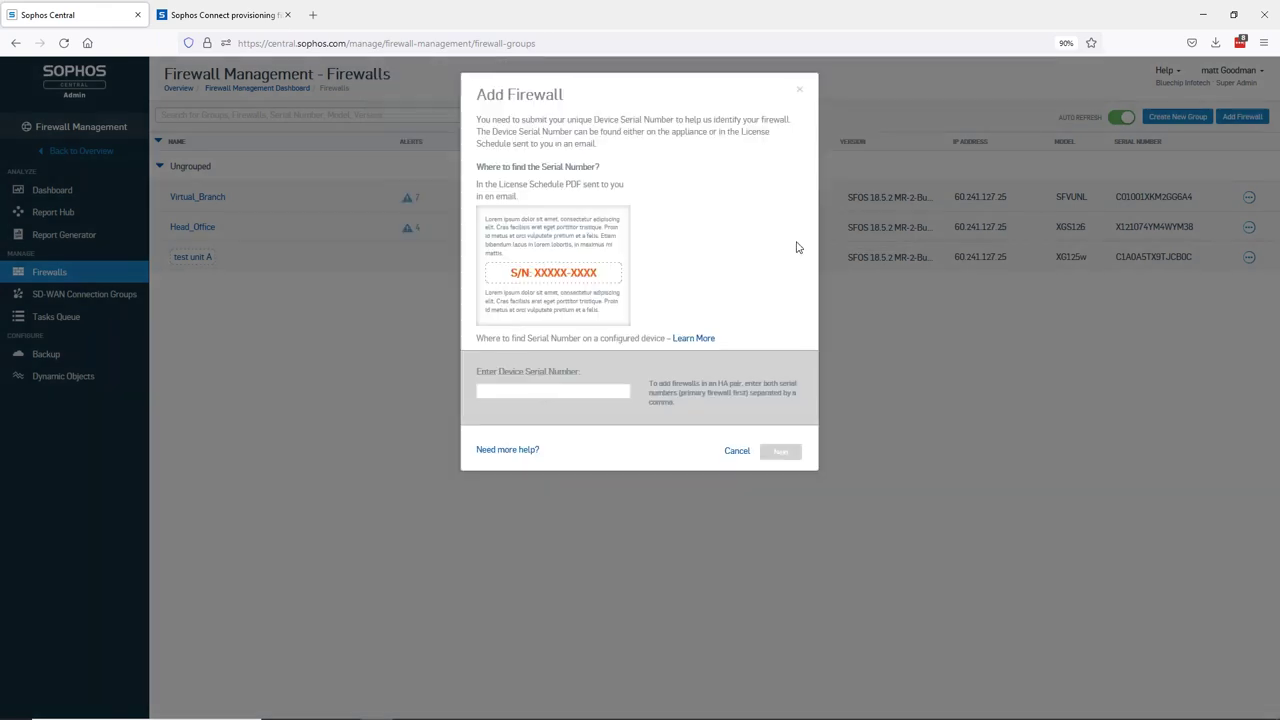
{"action": "left_click", "coordinate": [544, 393]}
{"action": "key", "text": "alt+Tab"}
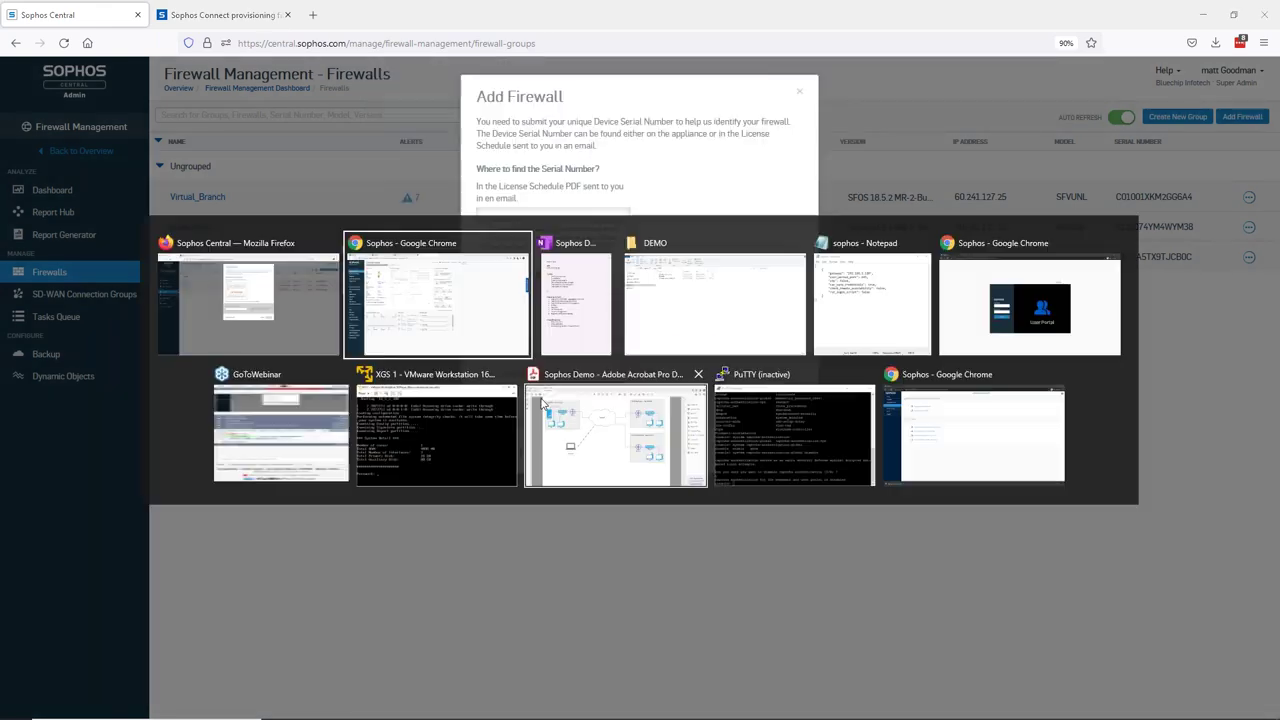
{"action": "double_click", "coordinate": [348, 84]}
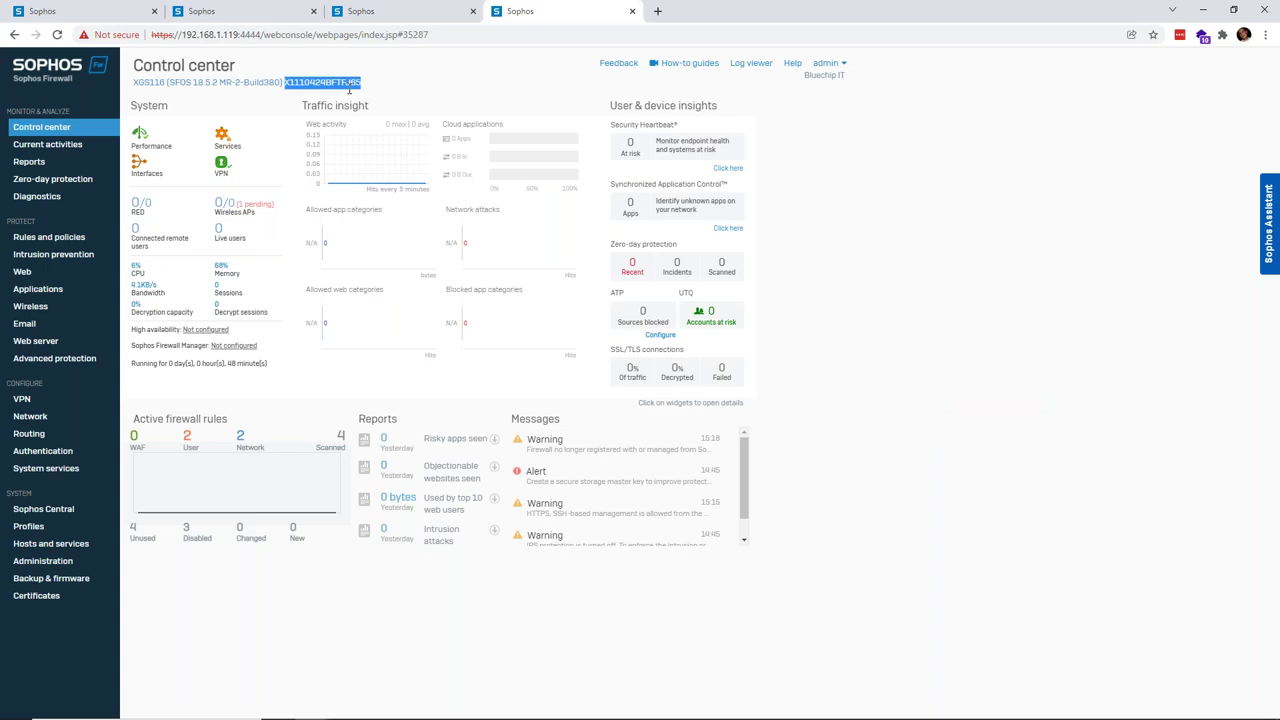
{"action": "key", "text": "ctrl+c"}
{"action": "key", "text": "alt+Tab"}
{"action": "key", "text": "ctrl+v"}
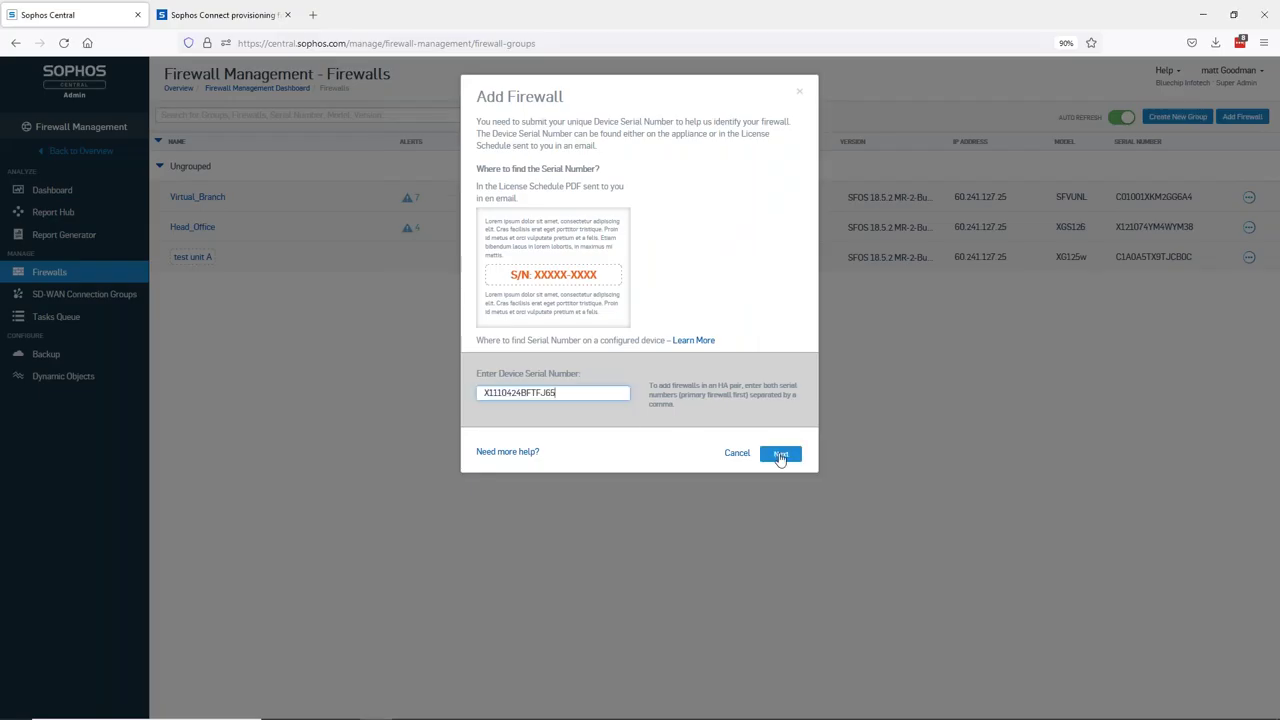
{"action": "left_click", "coordinate": [780, 455]}
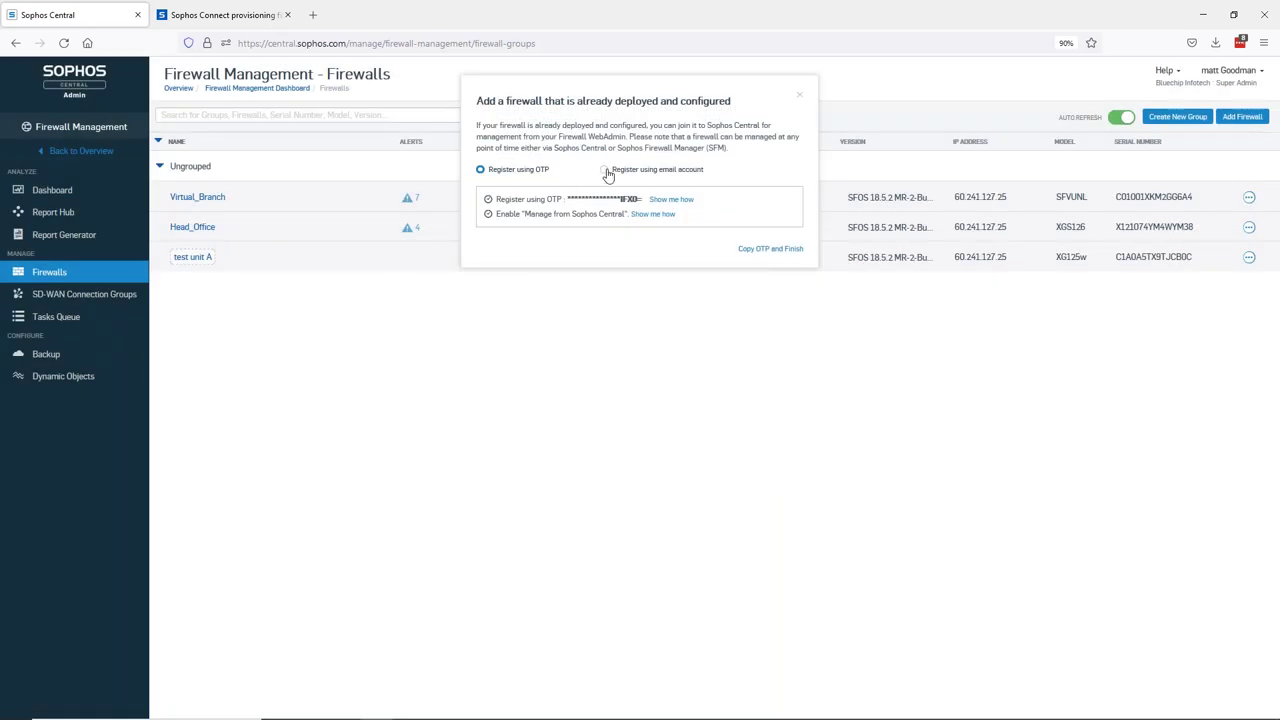
- Keep OTP registration, copy the one-time password and finish adding the firewall
{"action": "left_click", "coordinate": [605, 170]}
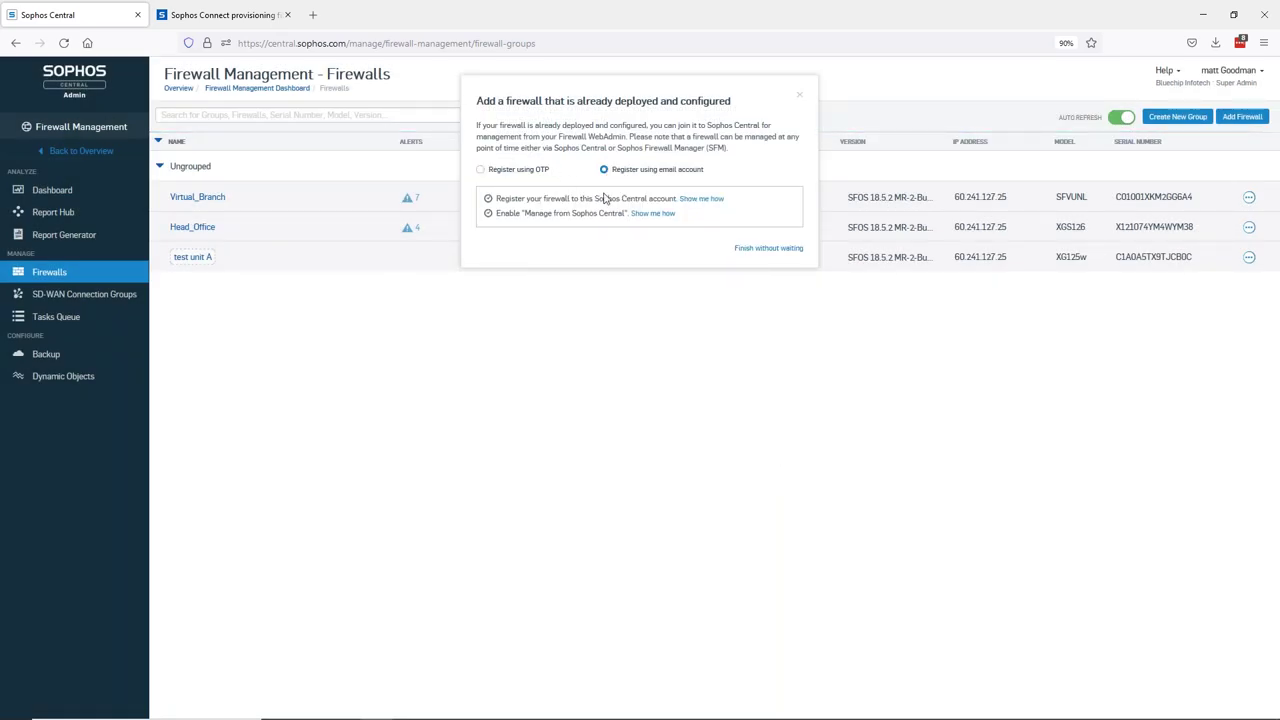
{"action": "left_click", "coordinate": [482, 172]}
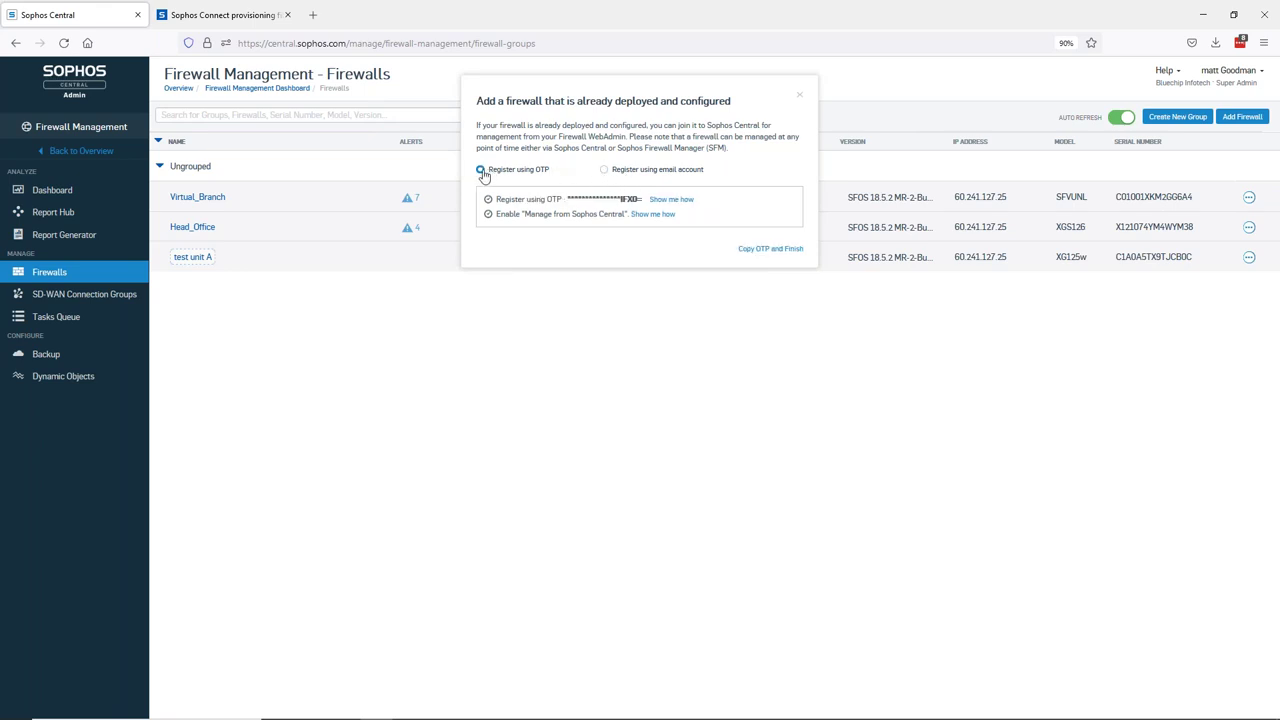
{"action": "left_click", "coordinate": [769, 250]}
{"action": "key", "text": "alt+Tab"}
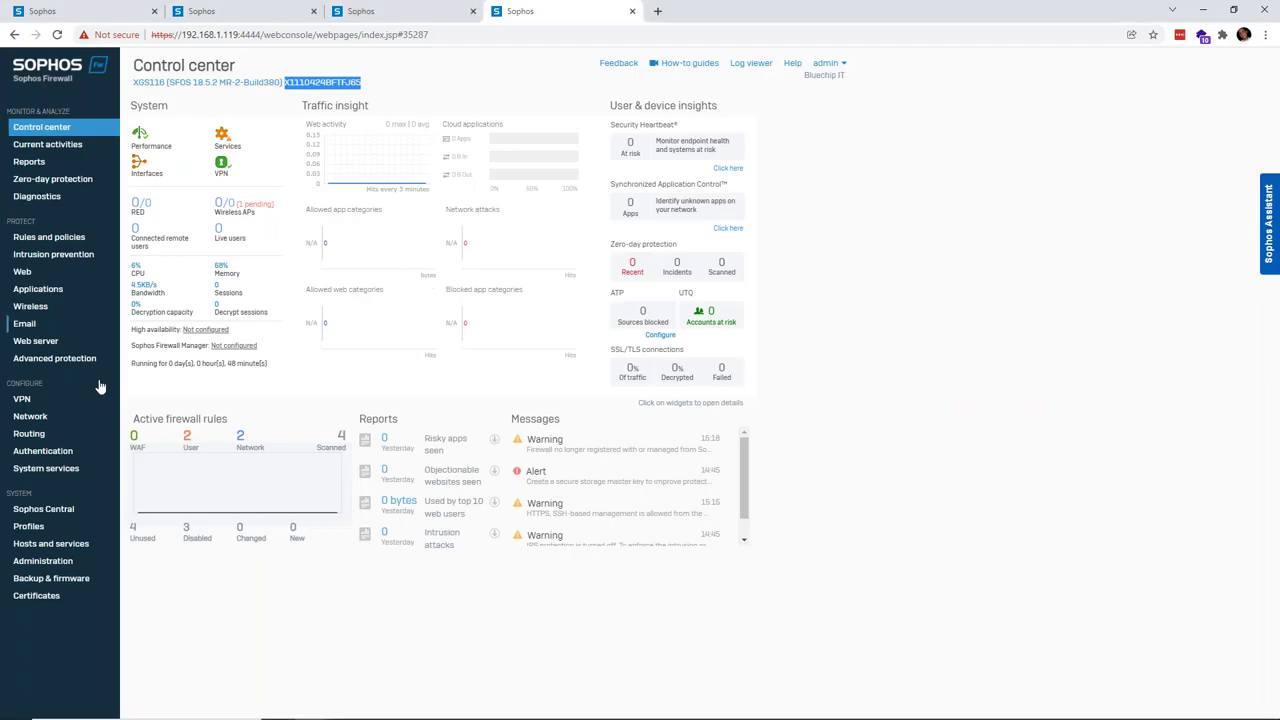
- Register the firewall with Sophos Central by pasting the copied one-time password, then return to Central
{"action": "left_click", "coordinate": [69, 515]}
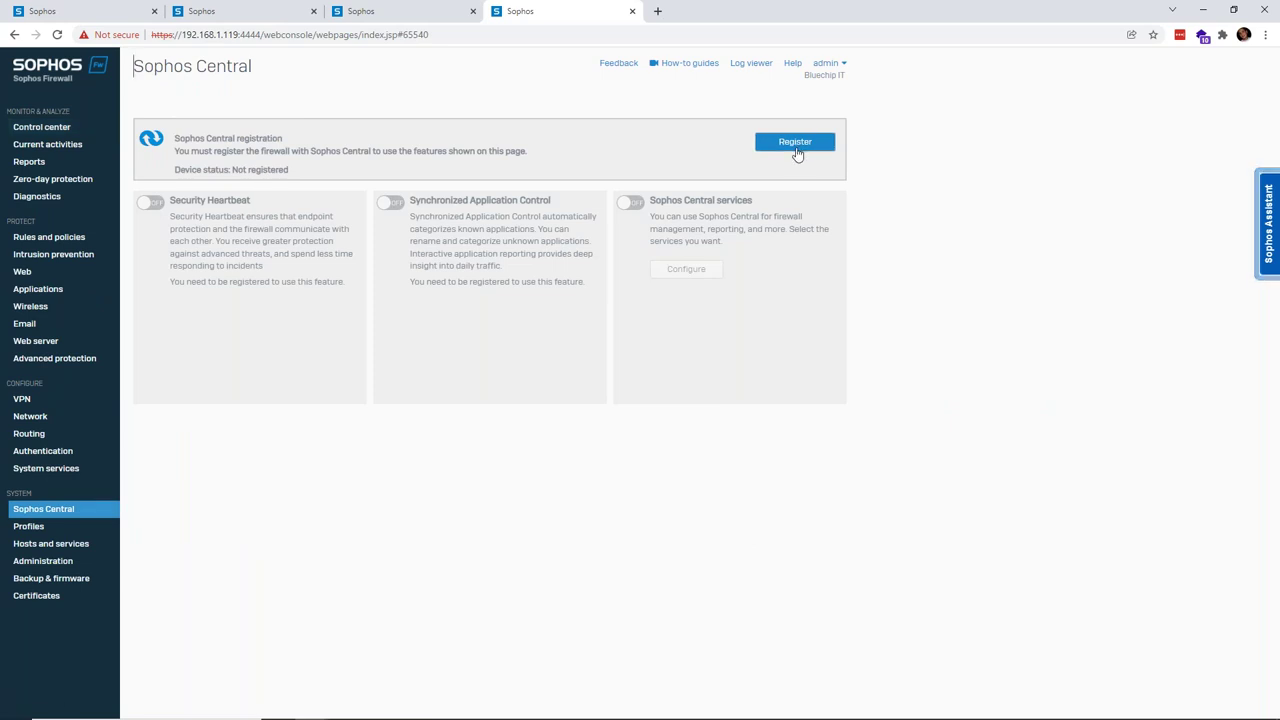
{"action": "left_click", "coordinate": [797, 146]}
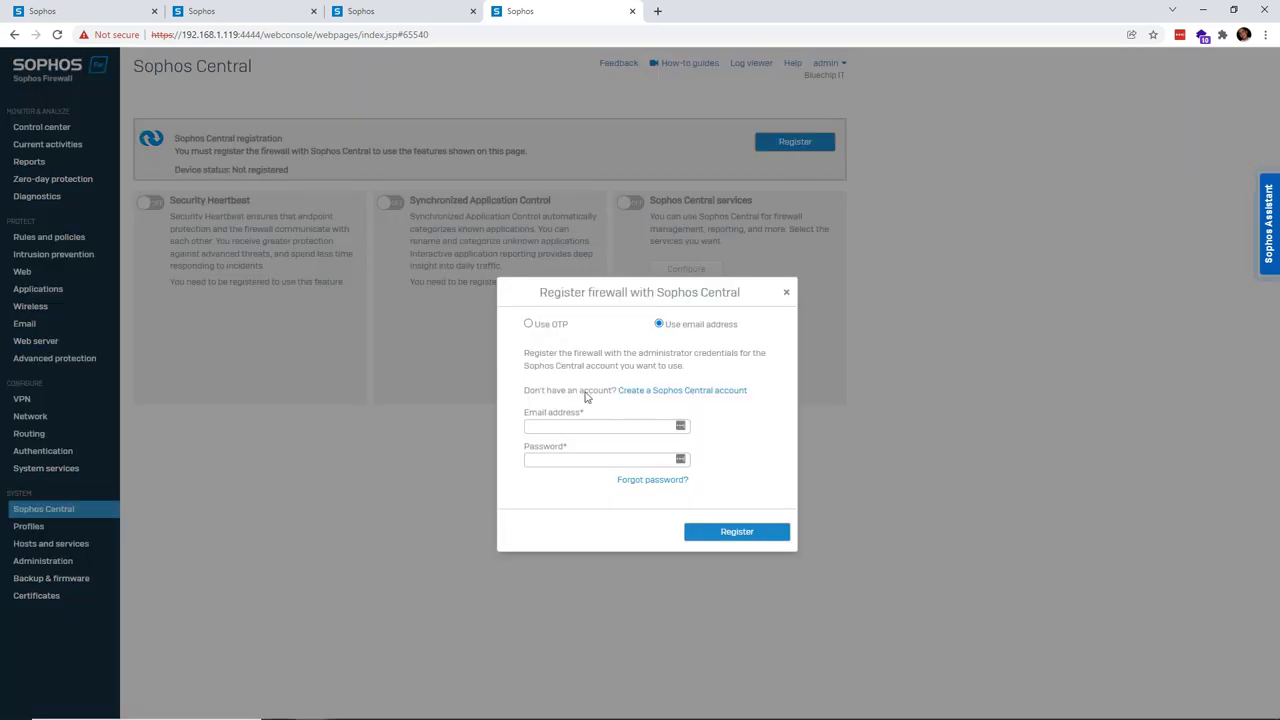
{"action": "left_click", "coordinate": [529, 325]}
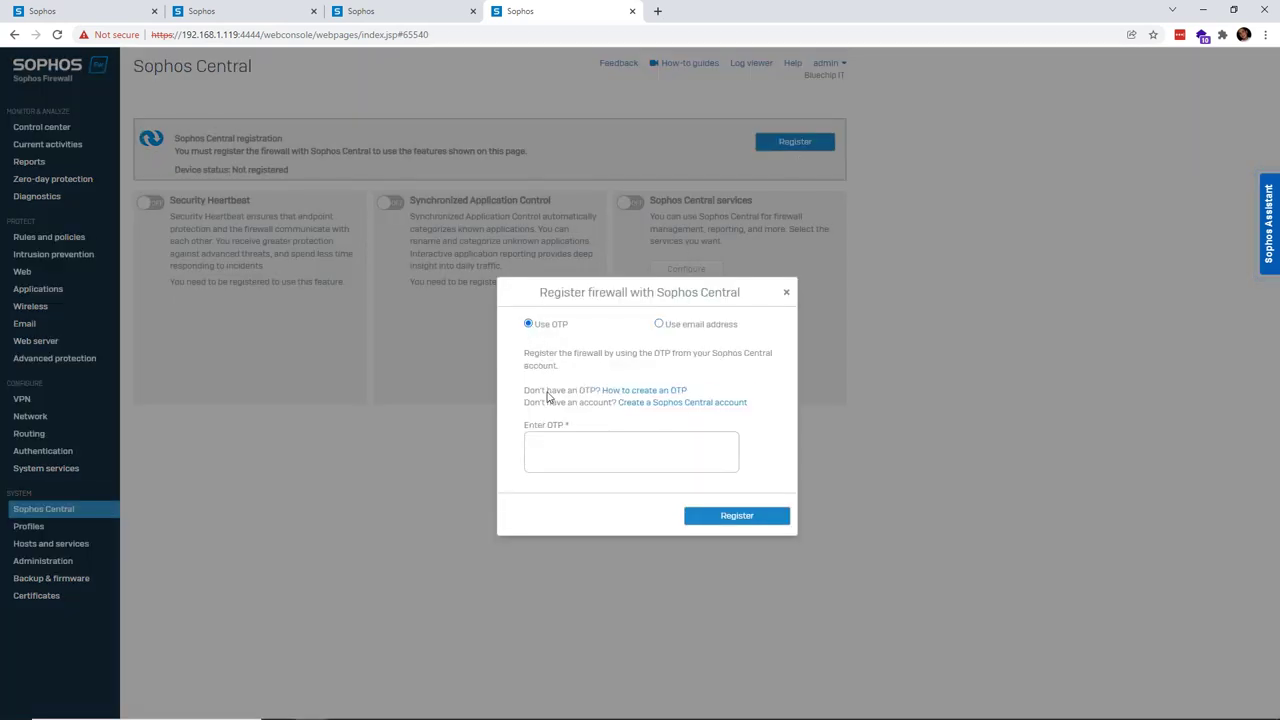
{"action": "left_click", "coordinate": [565, 455]}
{"action": "key", "text": "ctrl+v"}
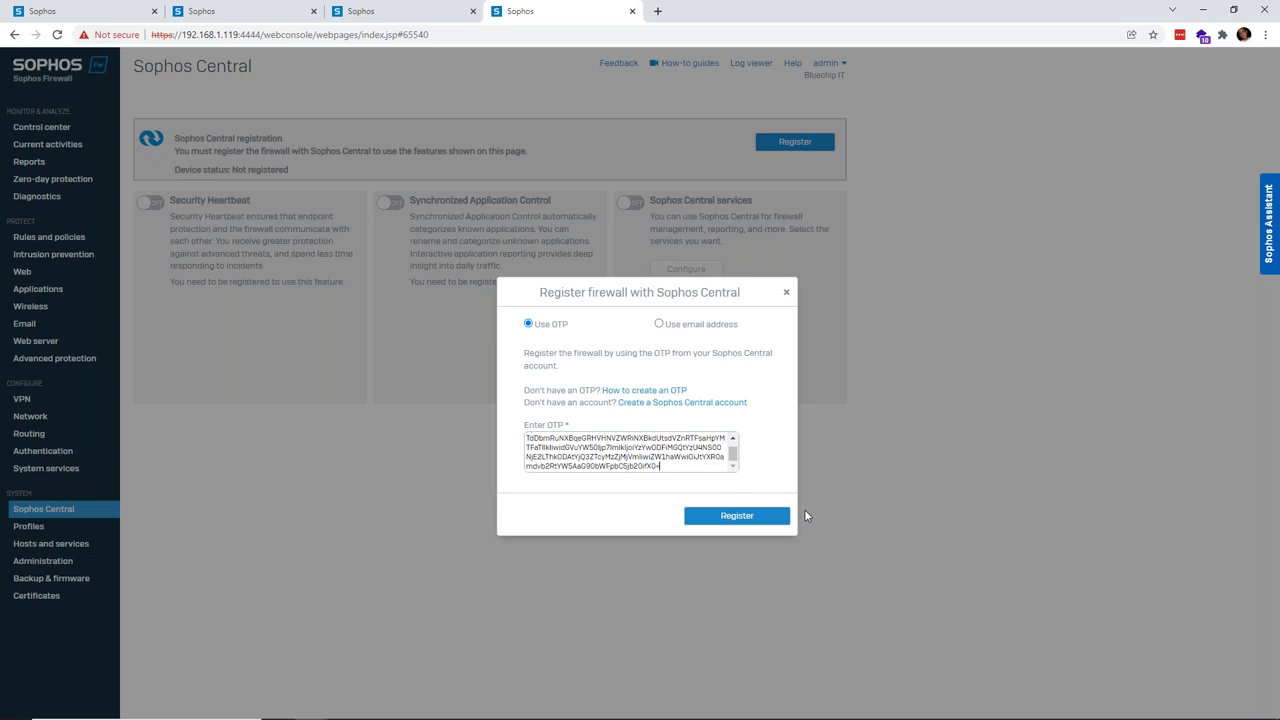
{"action": "left_click", "coordinate": [737, 516]}
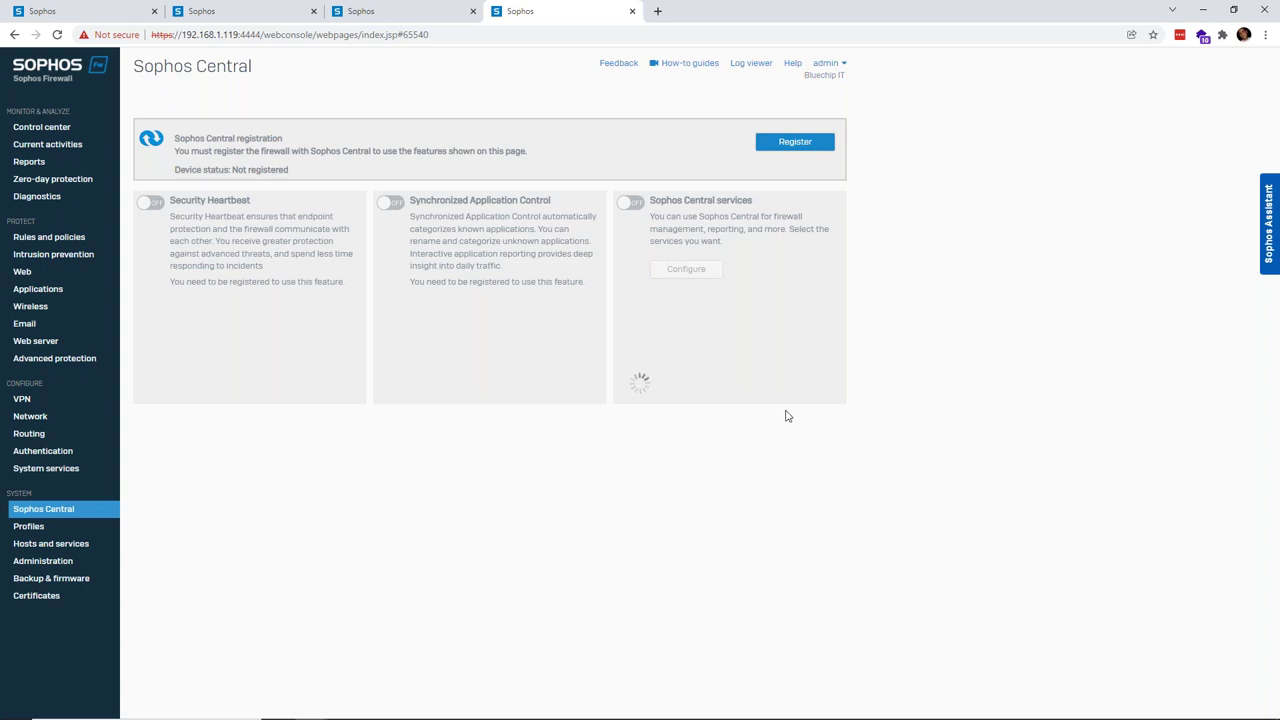
{"action": "key", "text": "alt+Tab"}
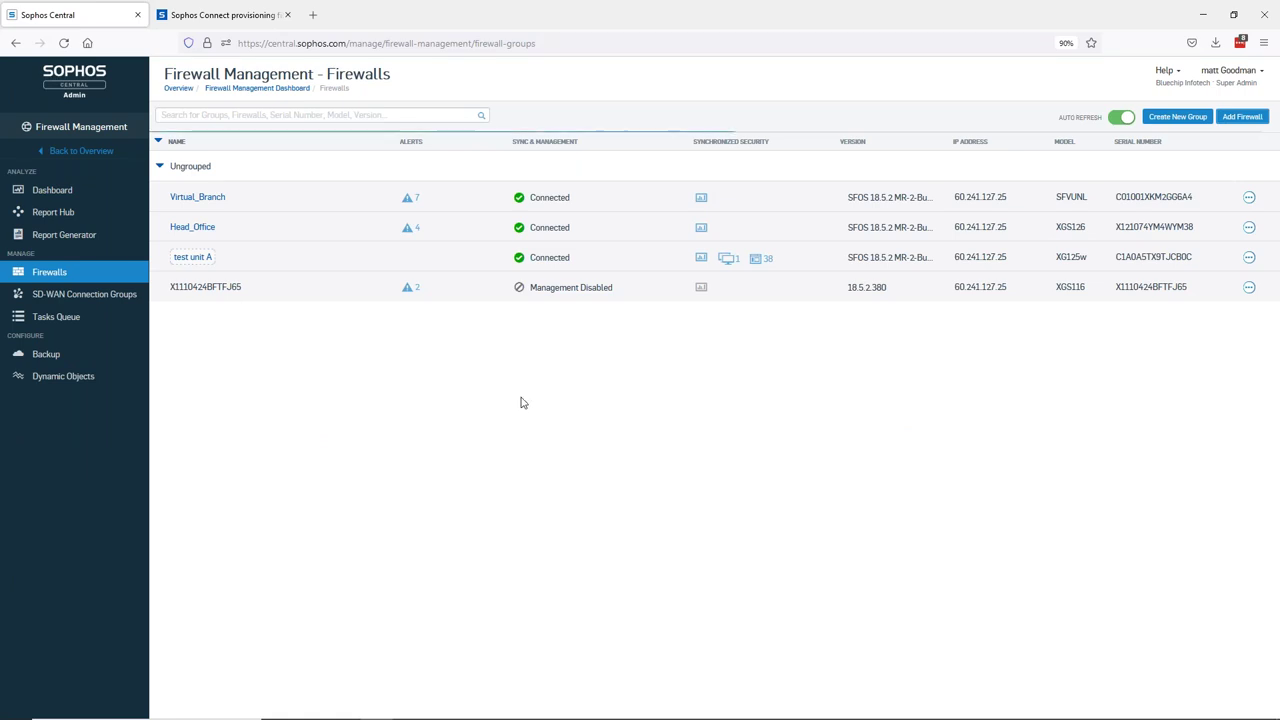
- Read the new firewall's Management Disabled status details in Sophos Central, then dismiss them
{"action": "mouse_move", "coordinate": [557, 291]}
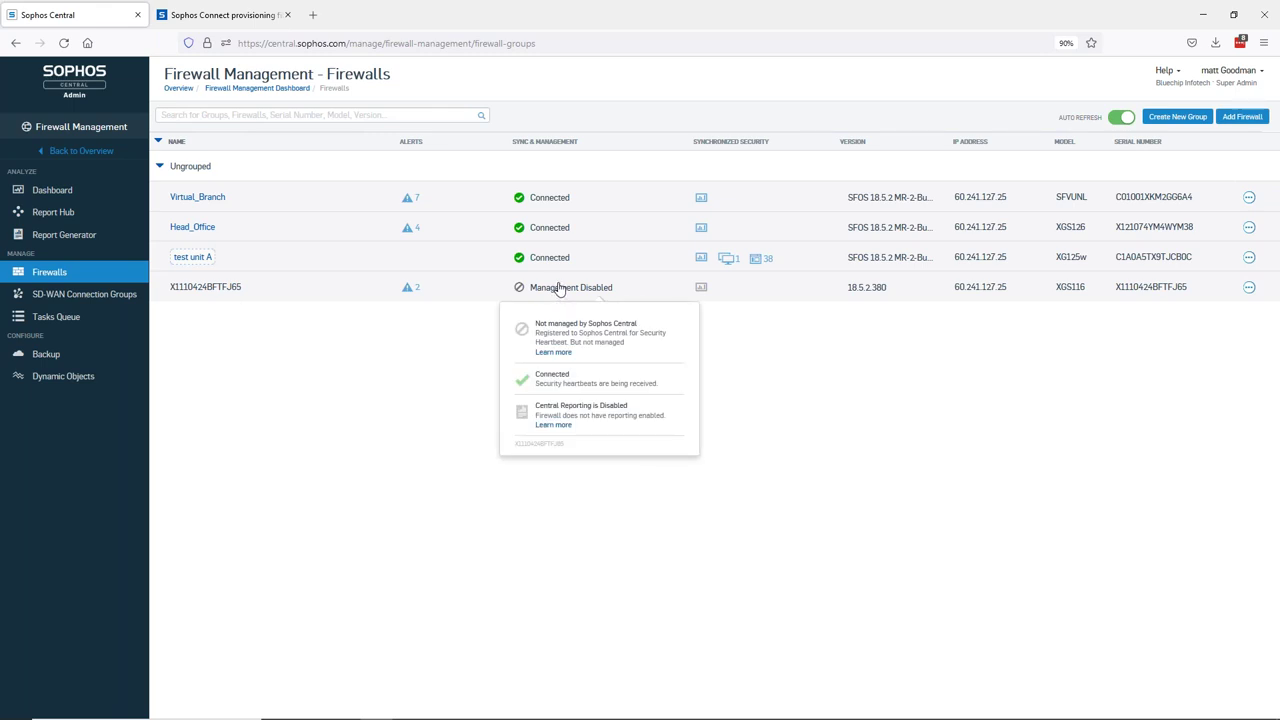
{"action": "left_click", "coordinate": [454, 346]}
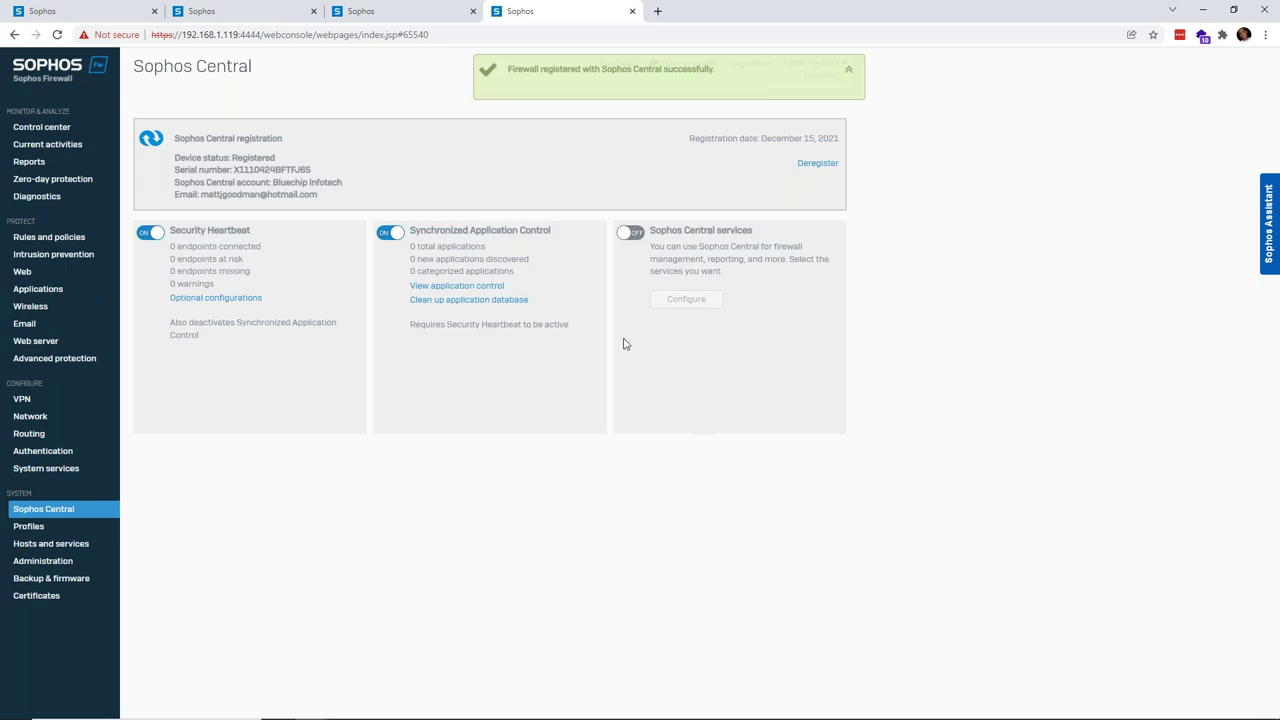
- Enable Sophos Central services with reports, logs and Central management, then note the waiting-for-approval status
{"action": "left_click_drag", "start_coordinate": [232, 158], "coordinate": [300, 170]}
{"action": "left_click", "coordinate": [237, 187]}
{"action": "left_click", "coordinate": [633, 233]}
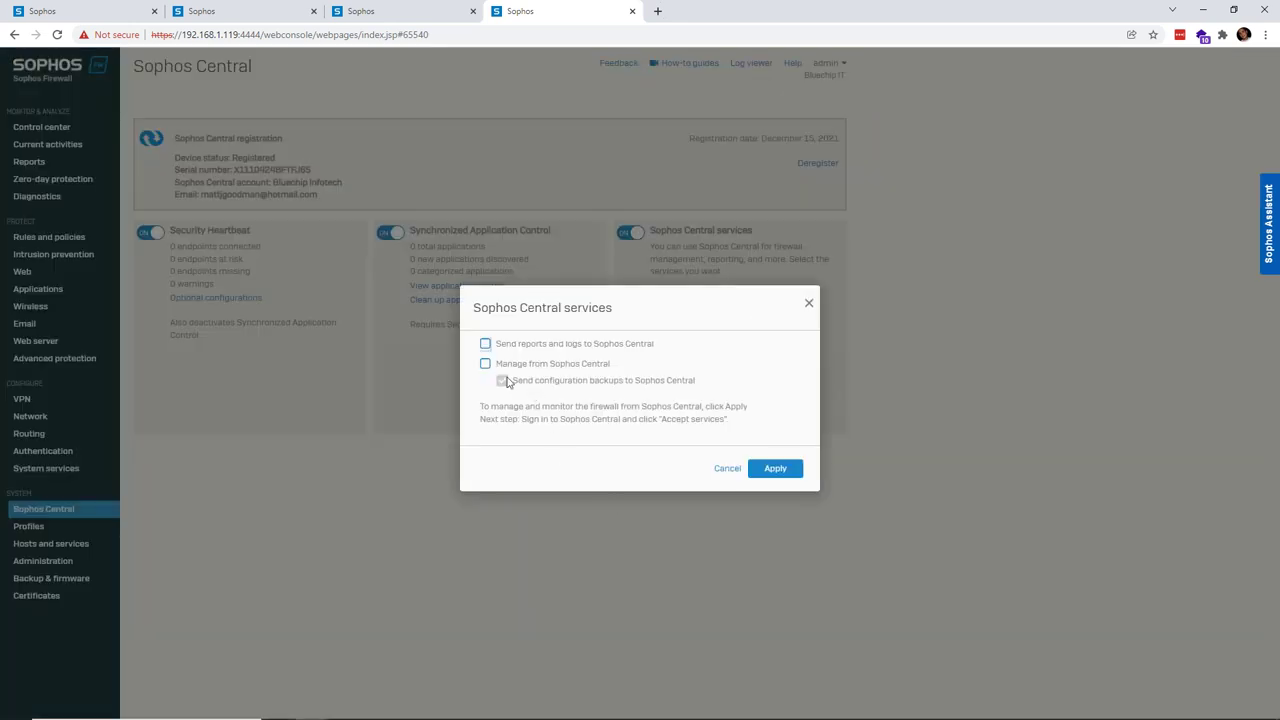
{"action": "left_click", "coordinate": [486, 344]}
{"action": "left_click", "coordinate": [486, 364]}
{"action": "left_click", "coordinate": [781, 471]}
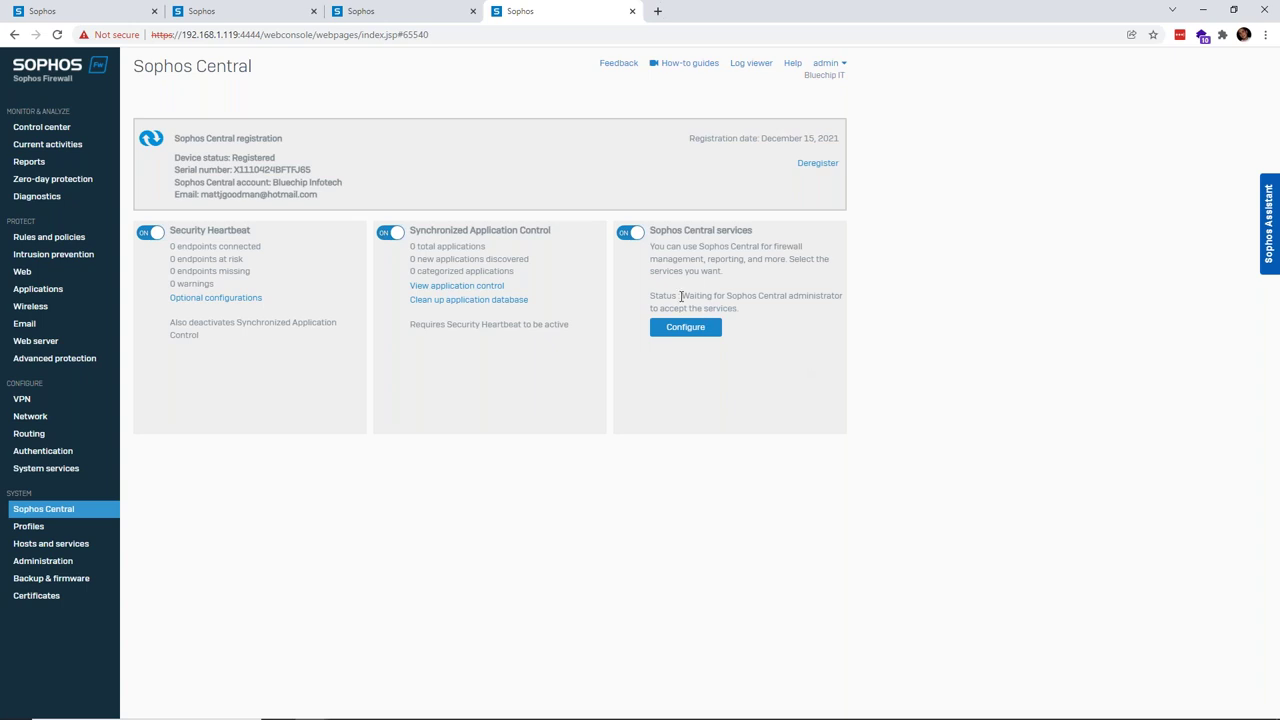
{"action": "left_click_drag", "start_coordinate": [682, 296], "coordinate": [787, 296]}
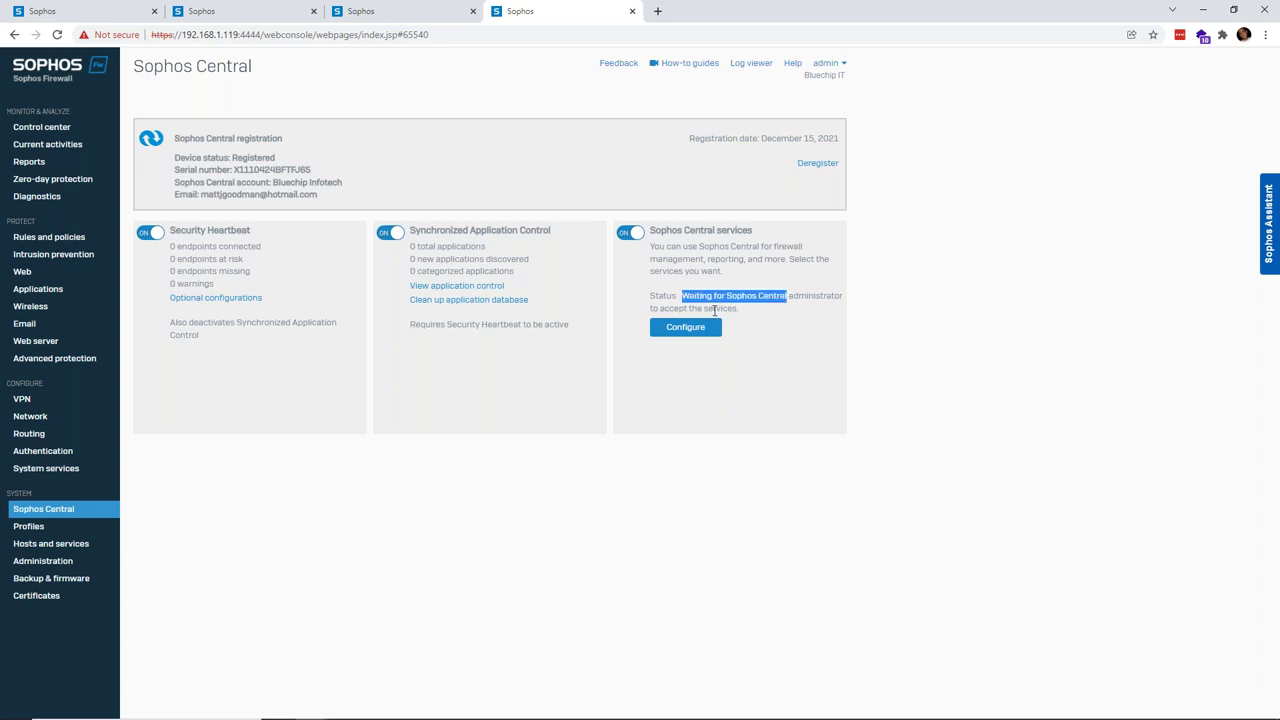
{"action": "key", "text": "alt+Tab"}
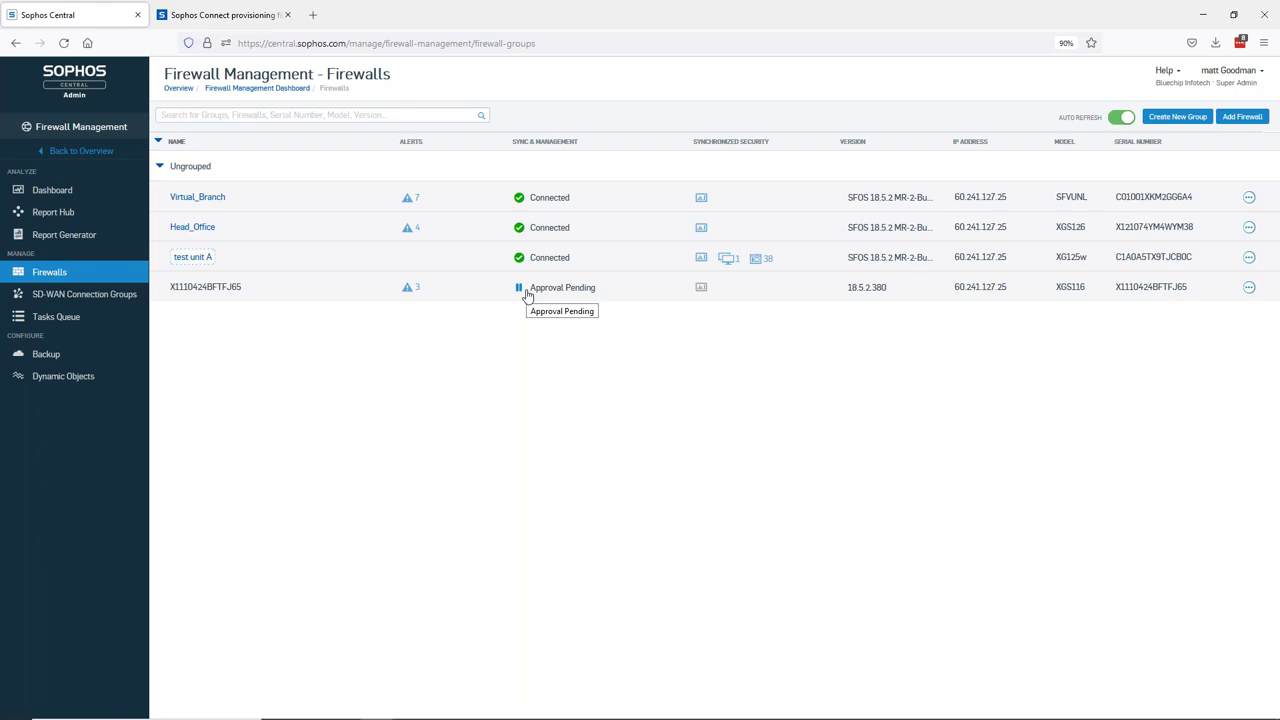
- Accept Central services for the Approval Pending XGS116 firewall, then go back to its console
{"action": "left_click", "coordinate": [527, 294]}
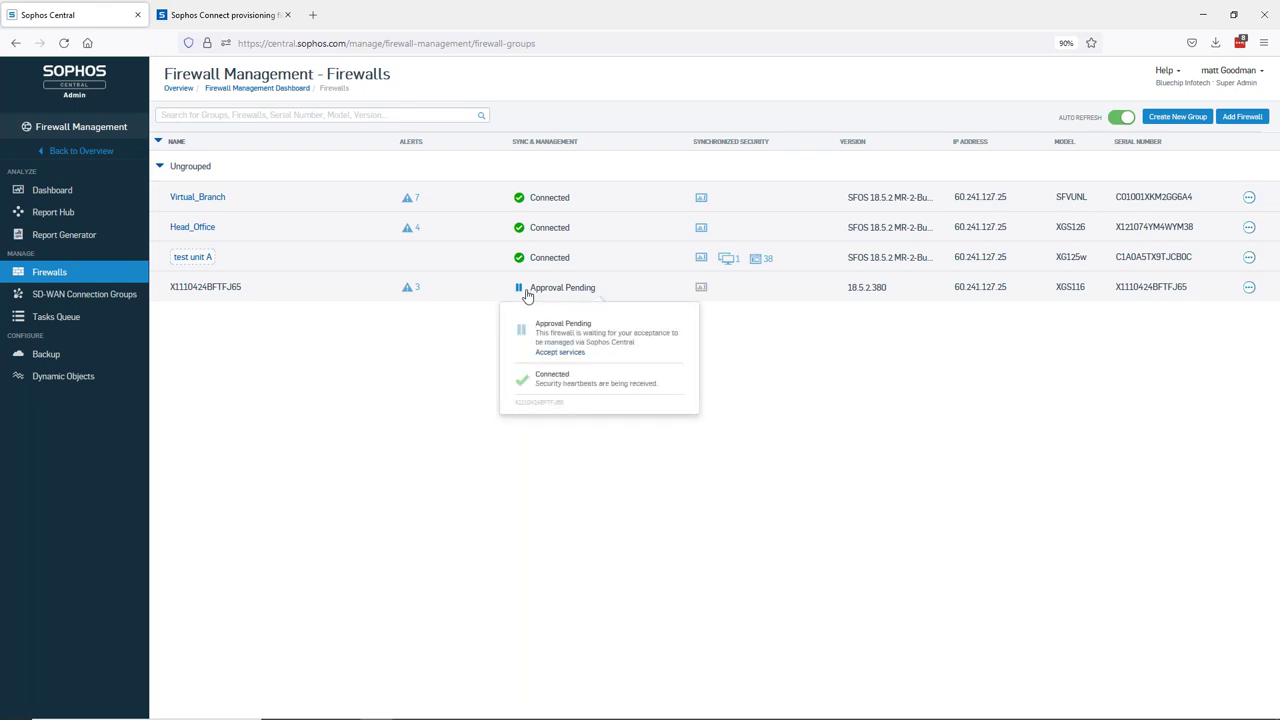
{"action": "left_click", "coordinate": [560, 354]}
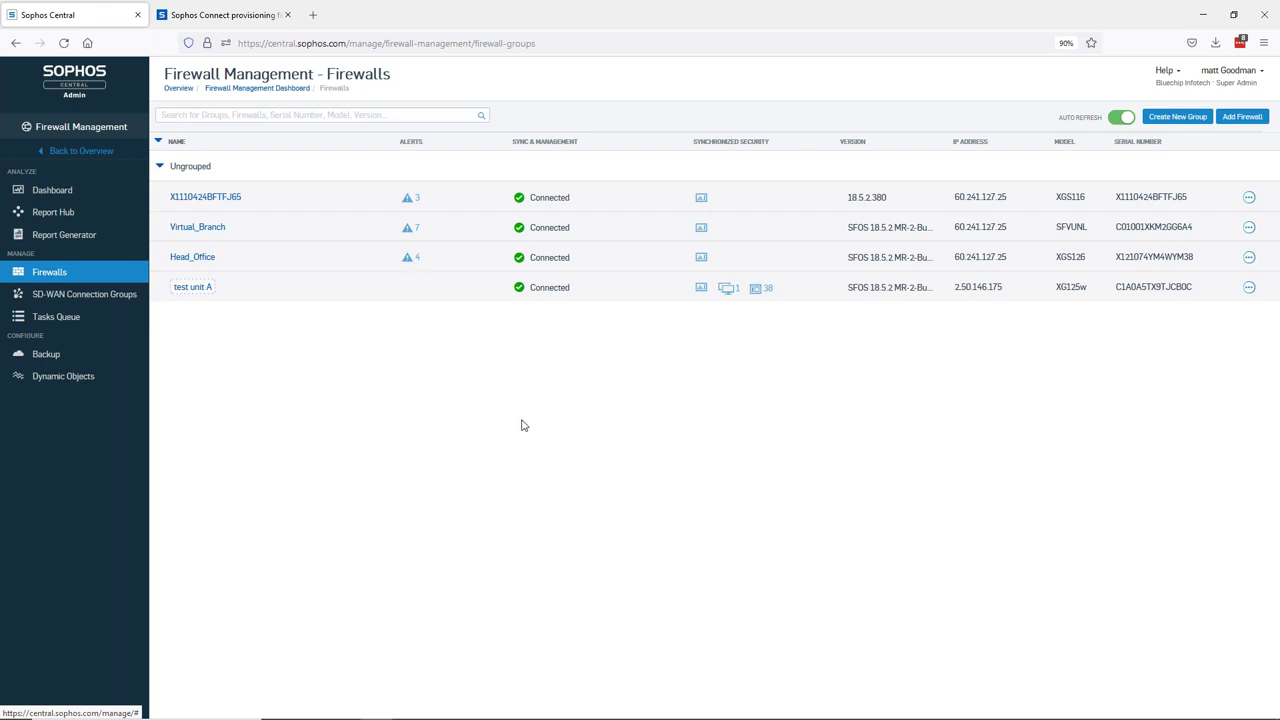
{"action": "key", "text": "alt+Tab"}
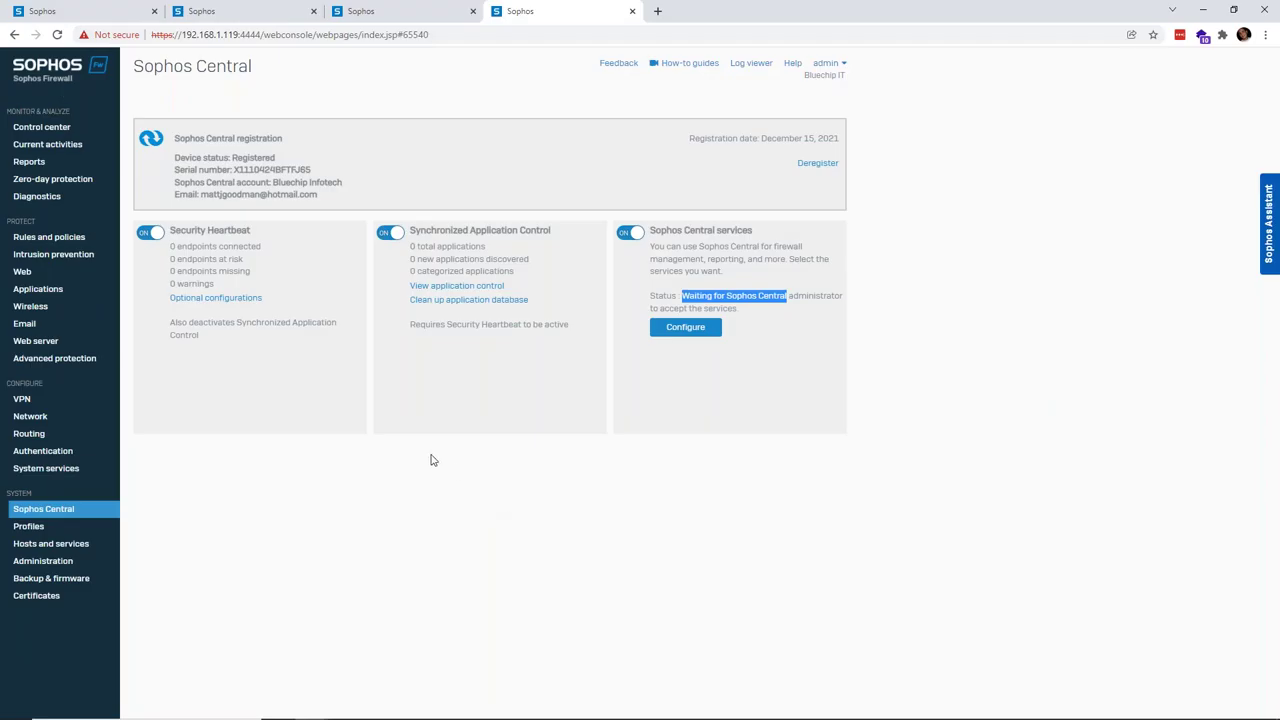
- Reload the firewall's Sophos Central page via Administration so the status shows Managed
{"action": "left_click", "coordinate": [80, 564]}
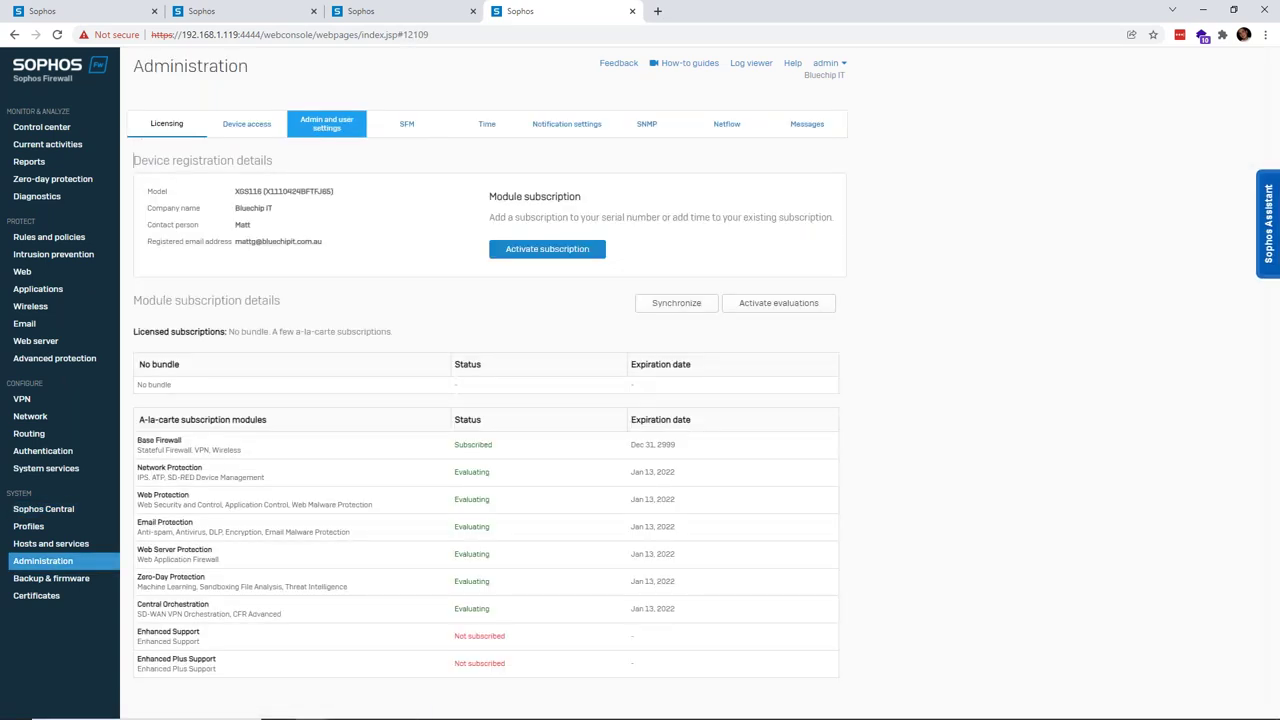
{"action": "left_click", "coordinate": [61, 516]}
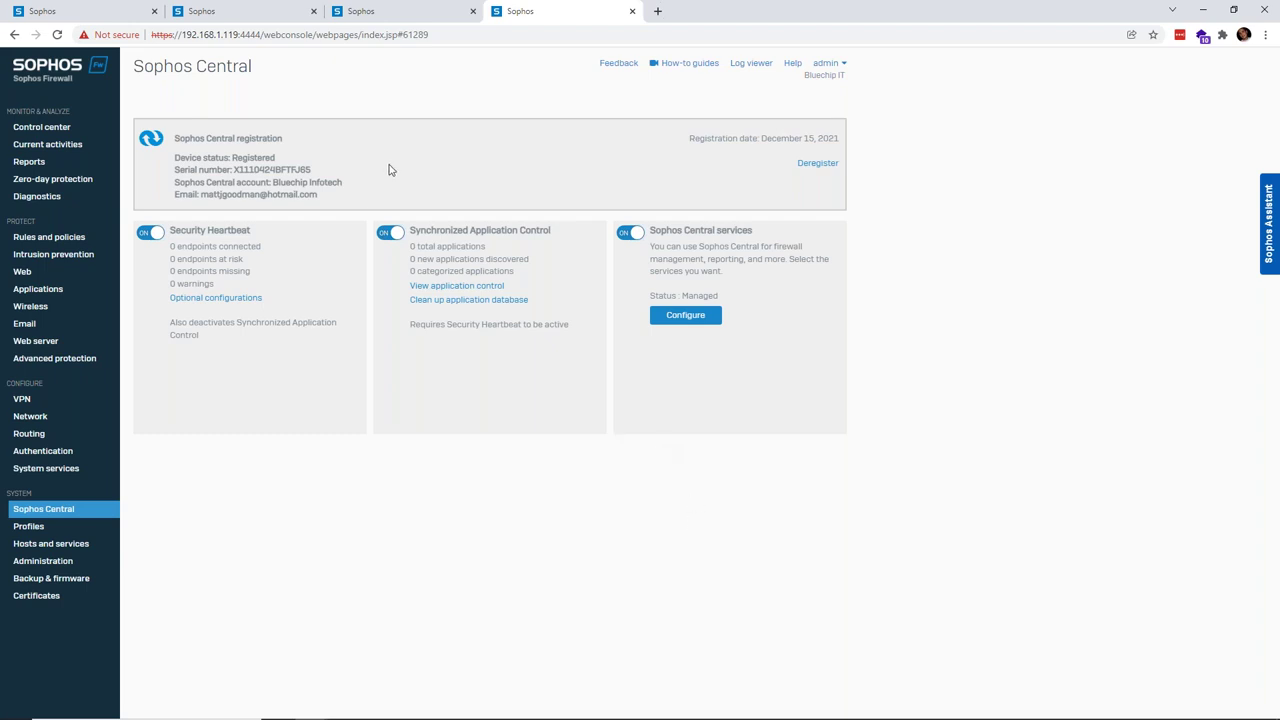
- Switch to the browser tab with the second virtual SFOS 18.5.2 firewall's Control center
{"action": "left_click", "coordinate": [410, 7]}
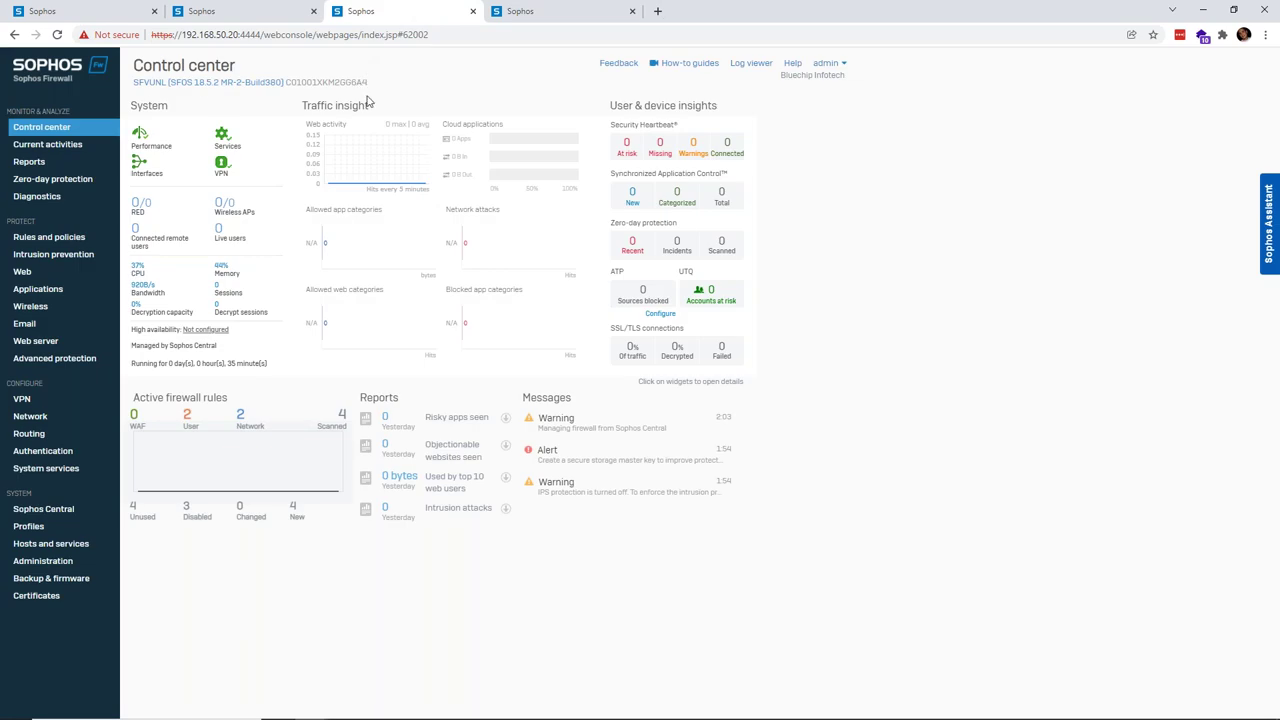
- Switch to the XGS126 firewall's console and dismiss the Sophos Assistant introduction
{"action": "left_click", "coordinate": [251, 17]}
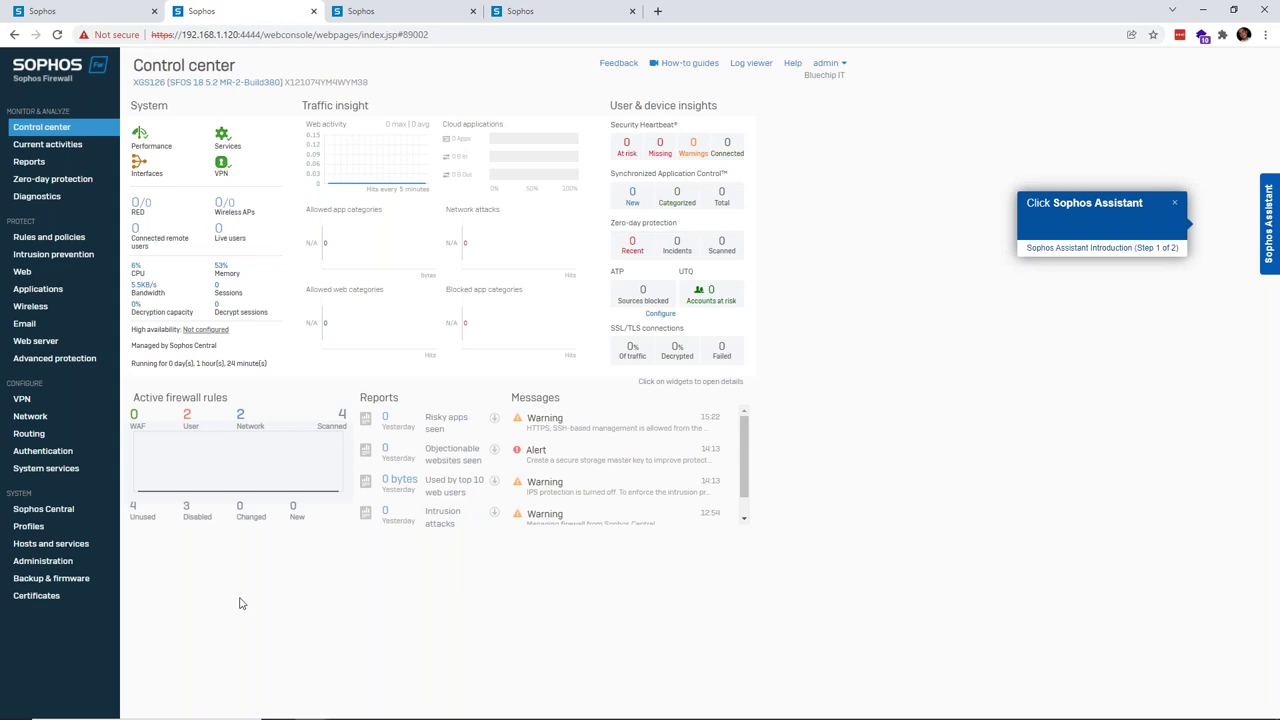
{"action": "left_click", "coordinate": [1174, 202]}
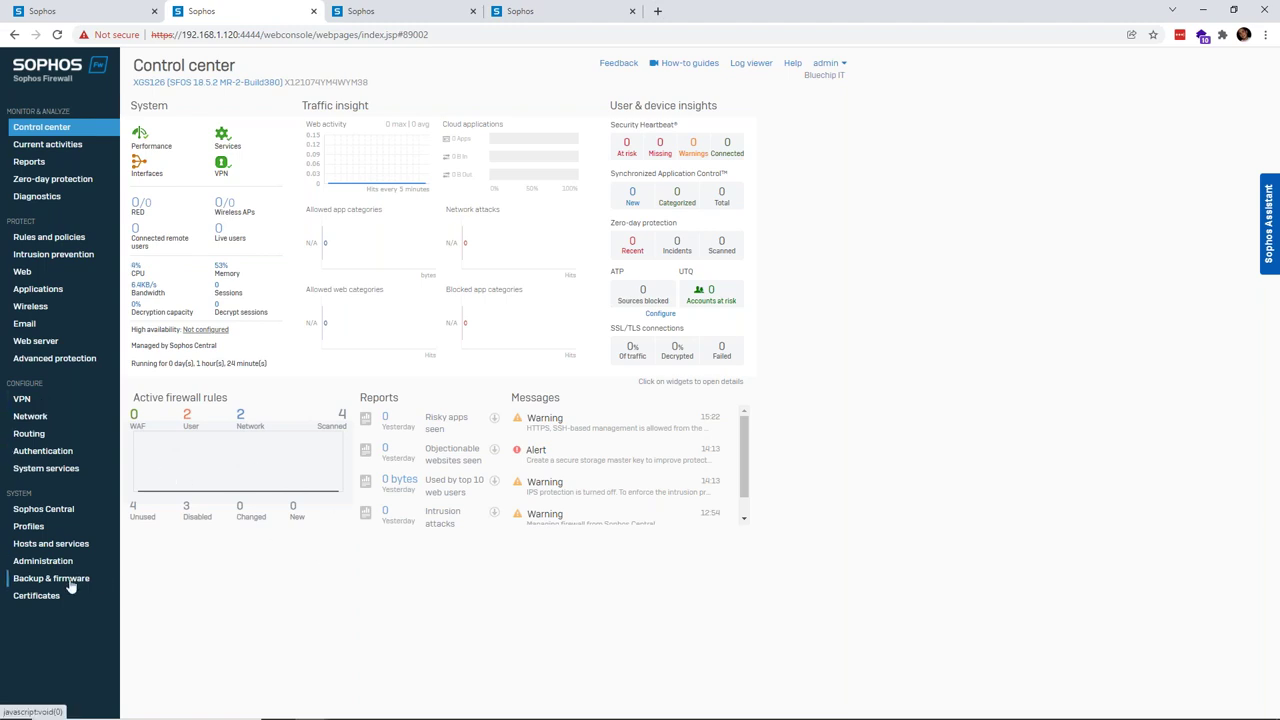
- Go to Administration > Certificates to view the XGS126 certificate authorities list
{"action": "left_click", "coordinate": [43, 561]}
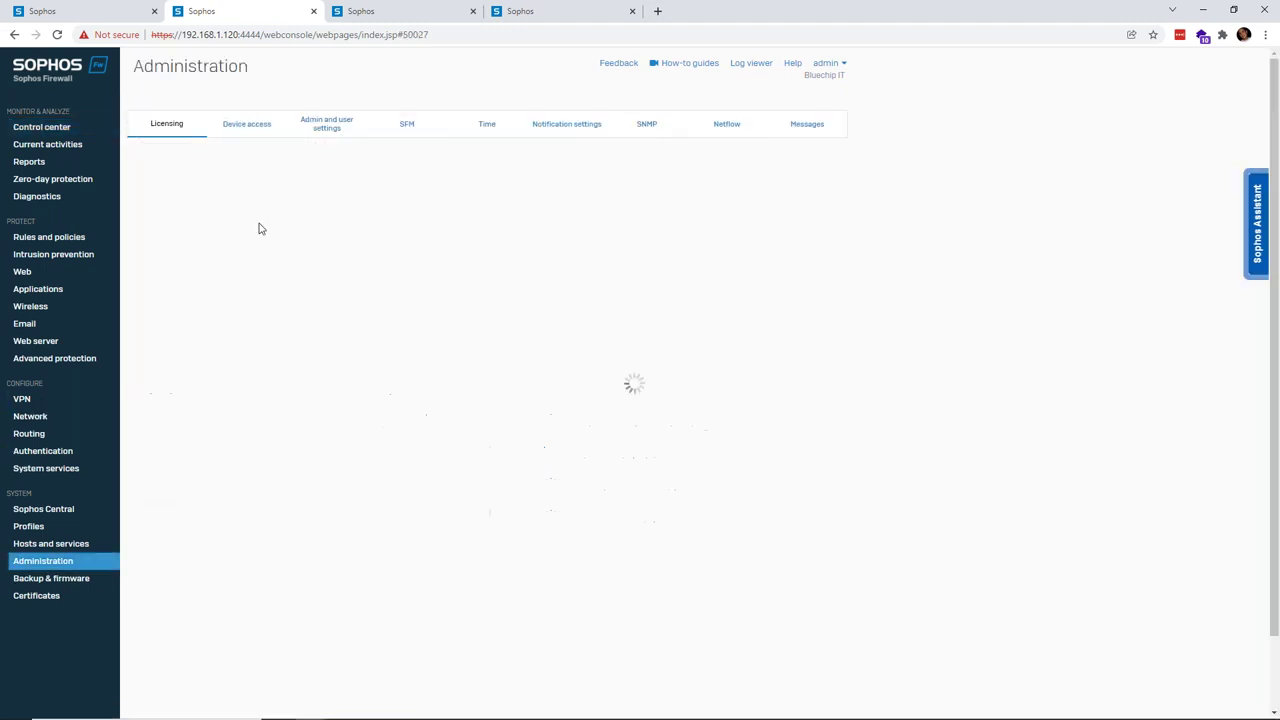
{"action": "left_click", "coordinate": [36, 595]}
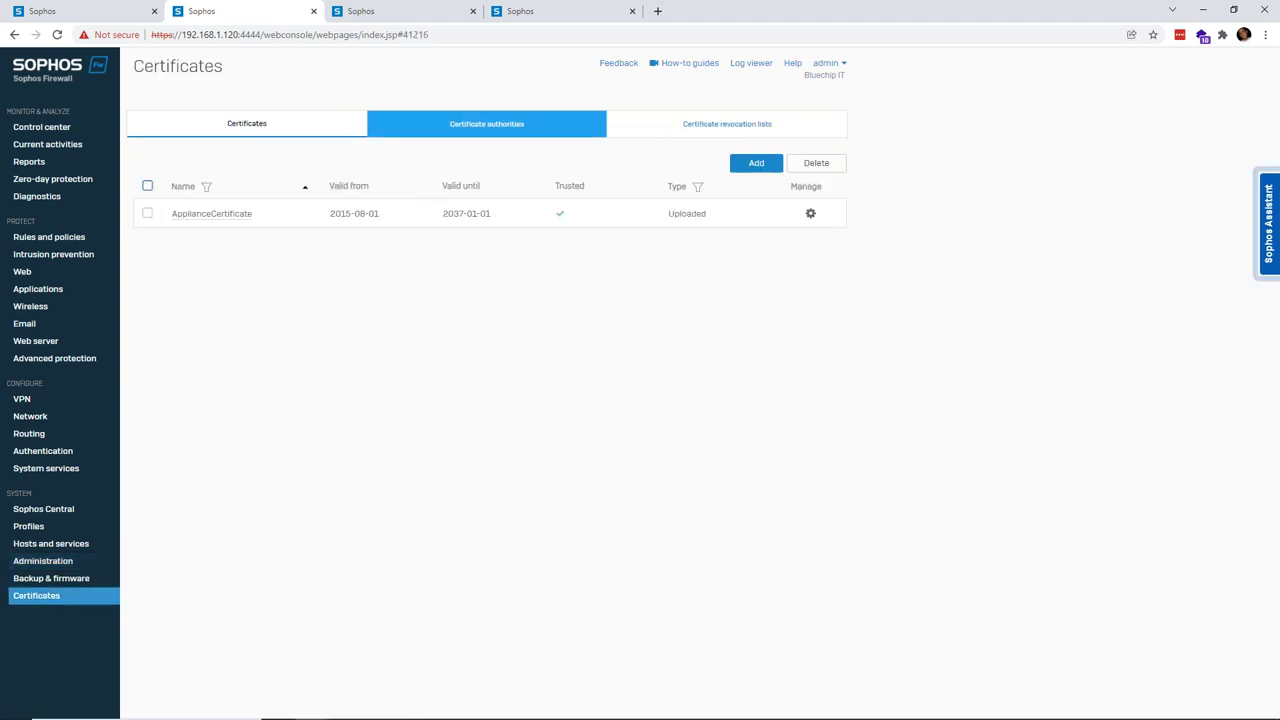
{"action": "left_click_drag", "start_coordinate": [336, 211], "coordinate": [467, 212]}
{"action": "left_click", "coordinate": [519, 177]}
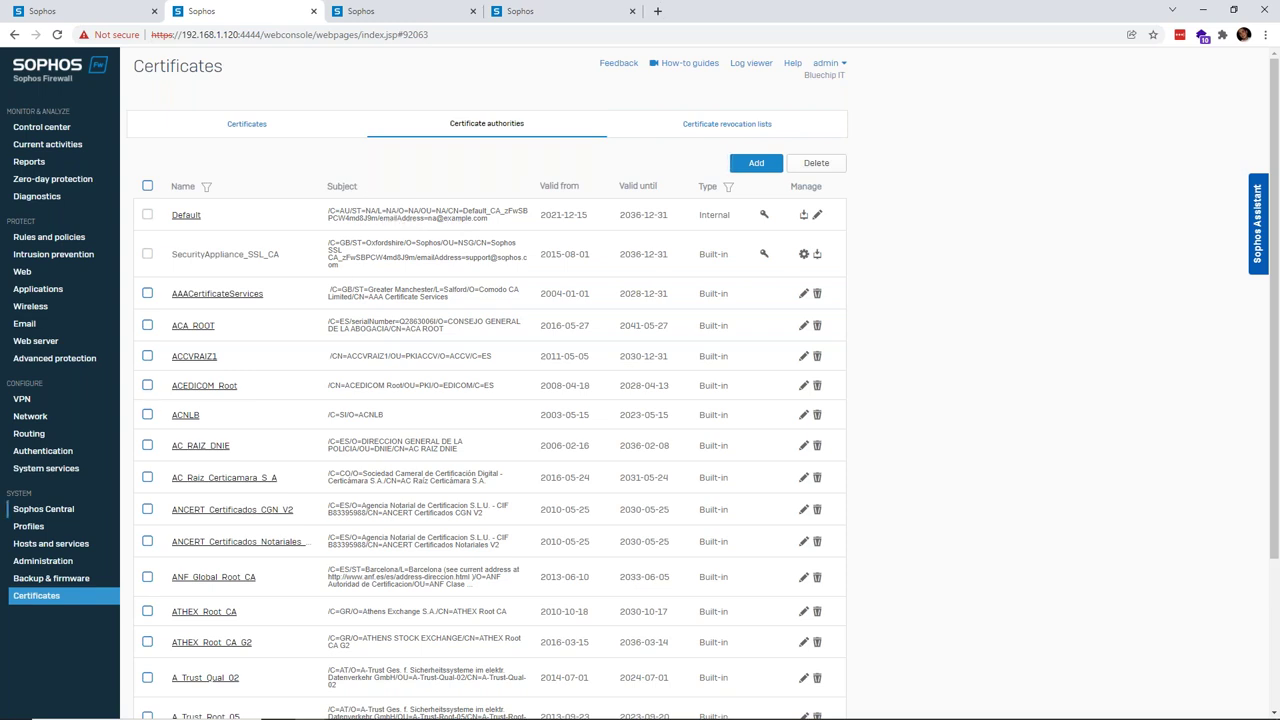
- Add a new SSL VPN remote-access policy and name it HQ Network
{"action": "left_click", "coordinate": [49, 404]}
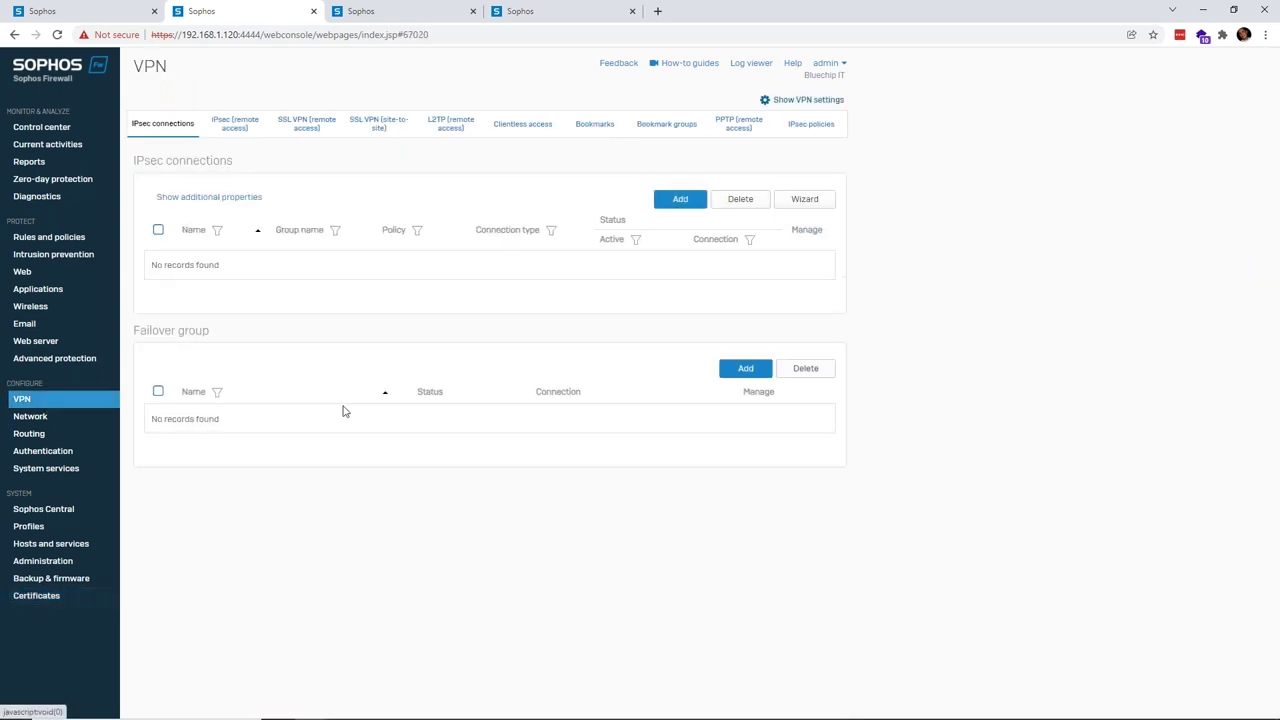
{"action": "left_click", "coordinate": [306, 123]}
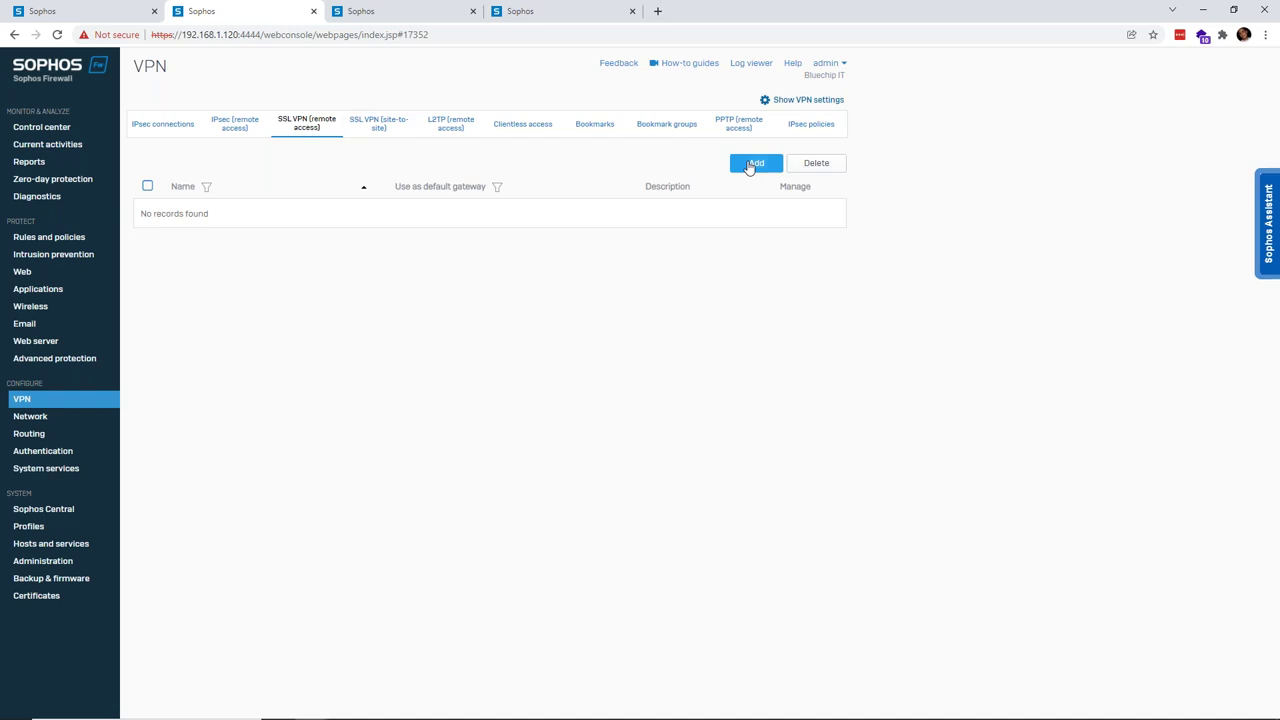
{"action": "left_click", "coordinate": [752, 164]}
{"action": "left_click", "coordinate": [357, 207]}
{"action": "type", "text": "Sophos"}
{"action": "key", "text": "BackSpace"}
{"action": "key", "text": "BackSpace"}
{"action": "key", "text": "BackSpace"}
{"action": "key", "text": "BackSpace"}
{"action": "key", "text": "BackSpace"}
{"action": "key", "text": "BackSpace"}
{"action": "type", "text": "HO N"}
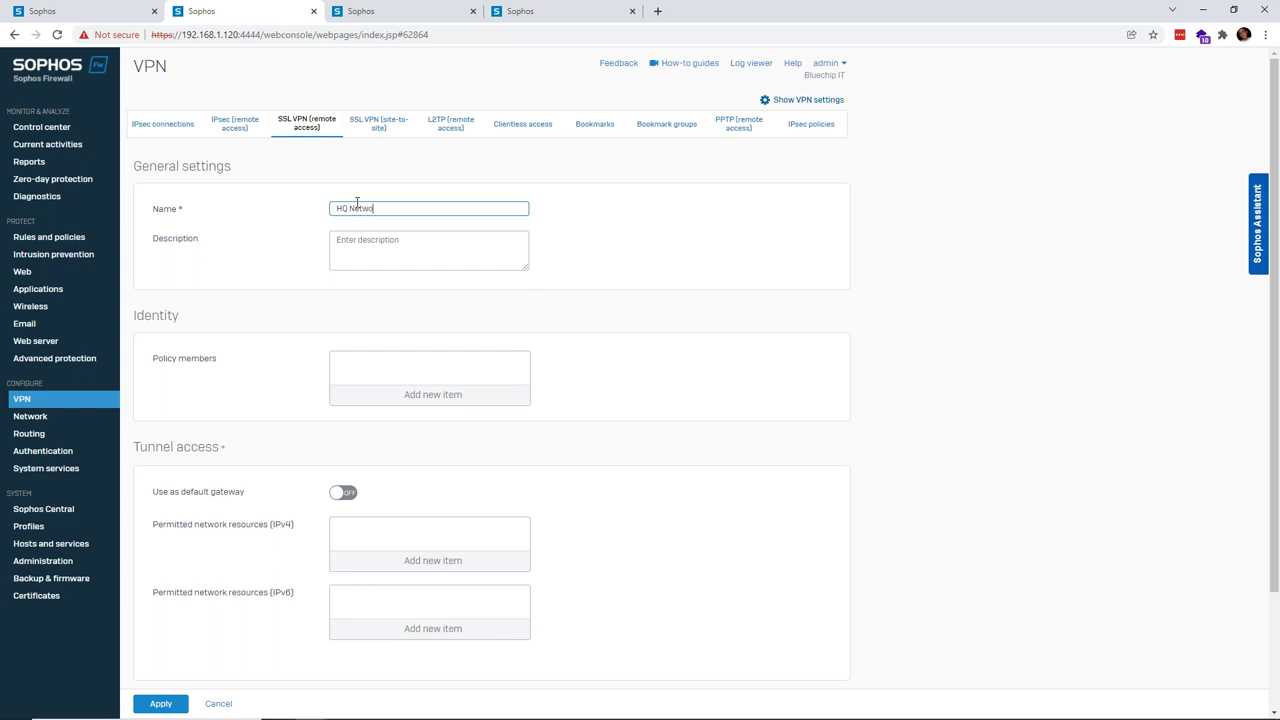
- Add the local VPN user as a policy member
{"action": "left_click", "coordinate": [443, 394]}
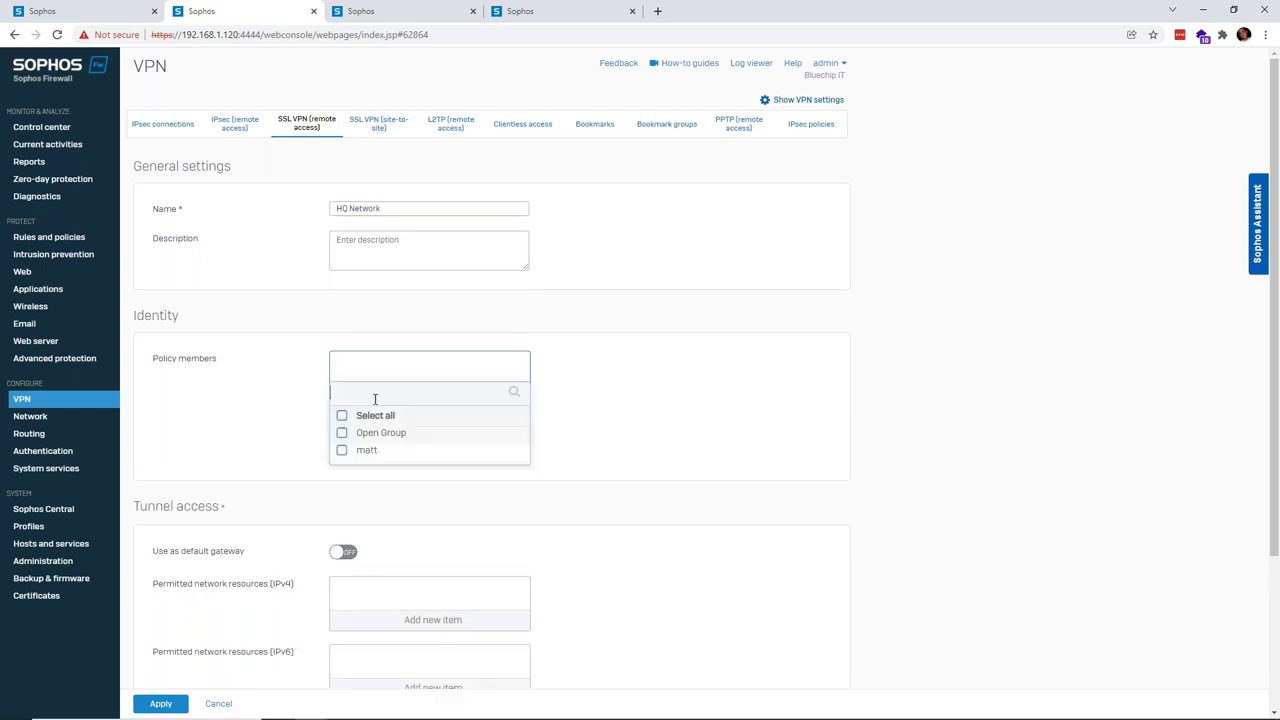
{"action": "left_click", "coordinate": [343, 451]}
{"action": "left_click", "coordinate": [425, 475]}
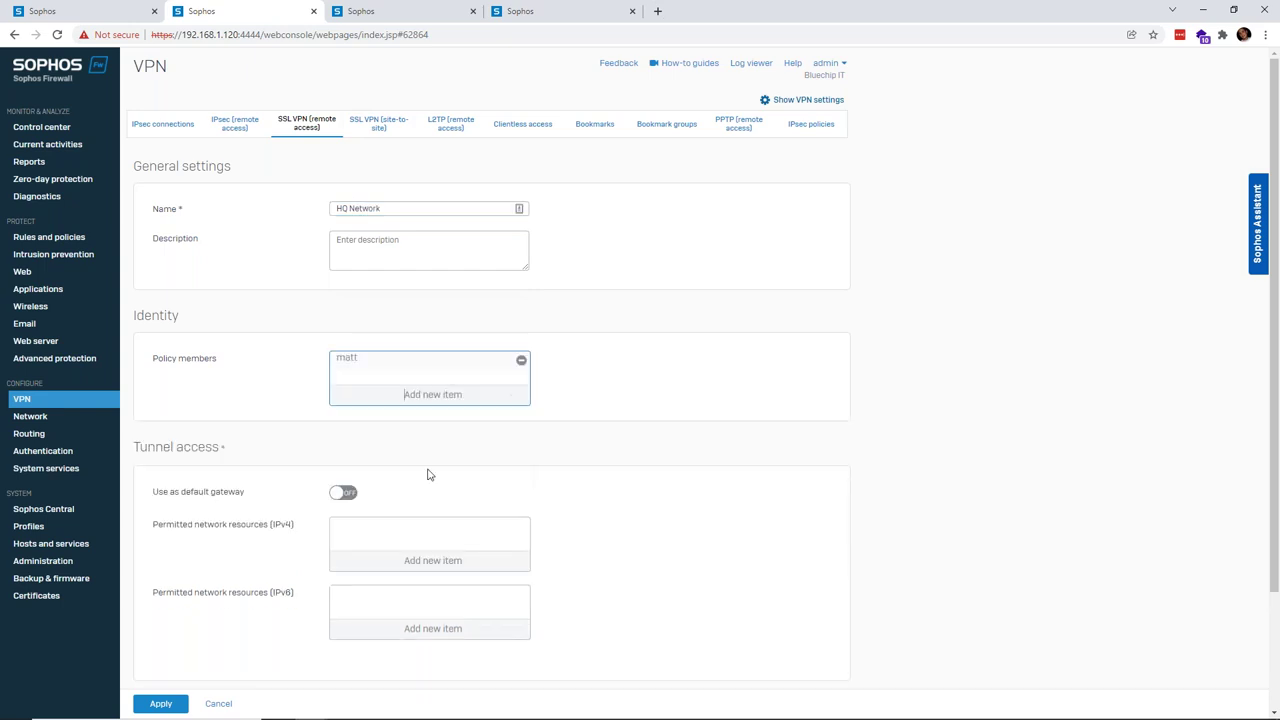
{"action": "scroll", "coordinate": [392, 506], "scroll_direction": "down", "scroll_amount": 1}
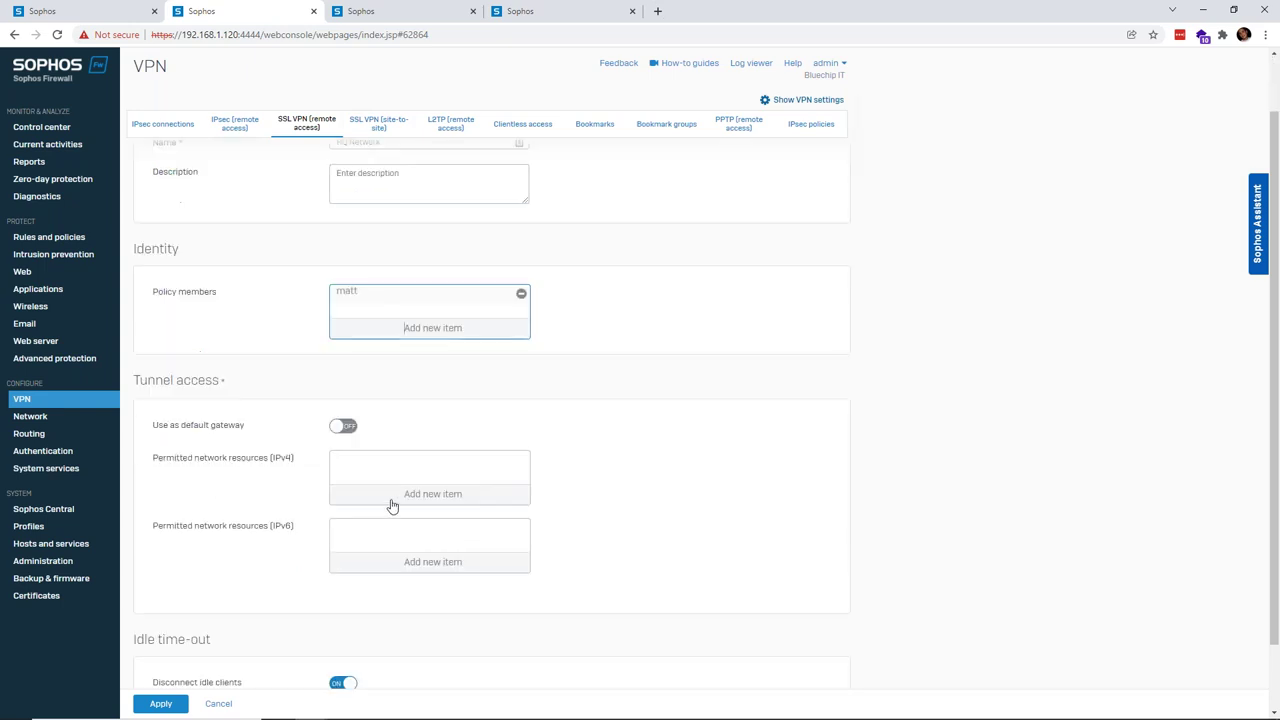
- Create a new network object named 172.16.16.0/24 from the permitted IPv4 resources
{"action": "left_click", "coordinate": [442, 497]}
{"action": "scroll", "coordinate": [381, 492], "scroll_direction": "down", "scroll_amount": 1}
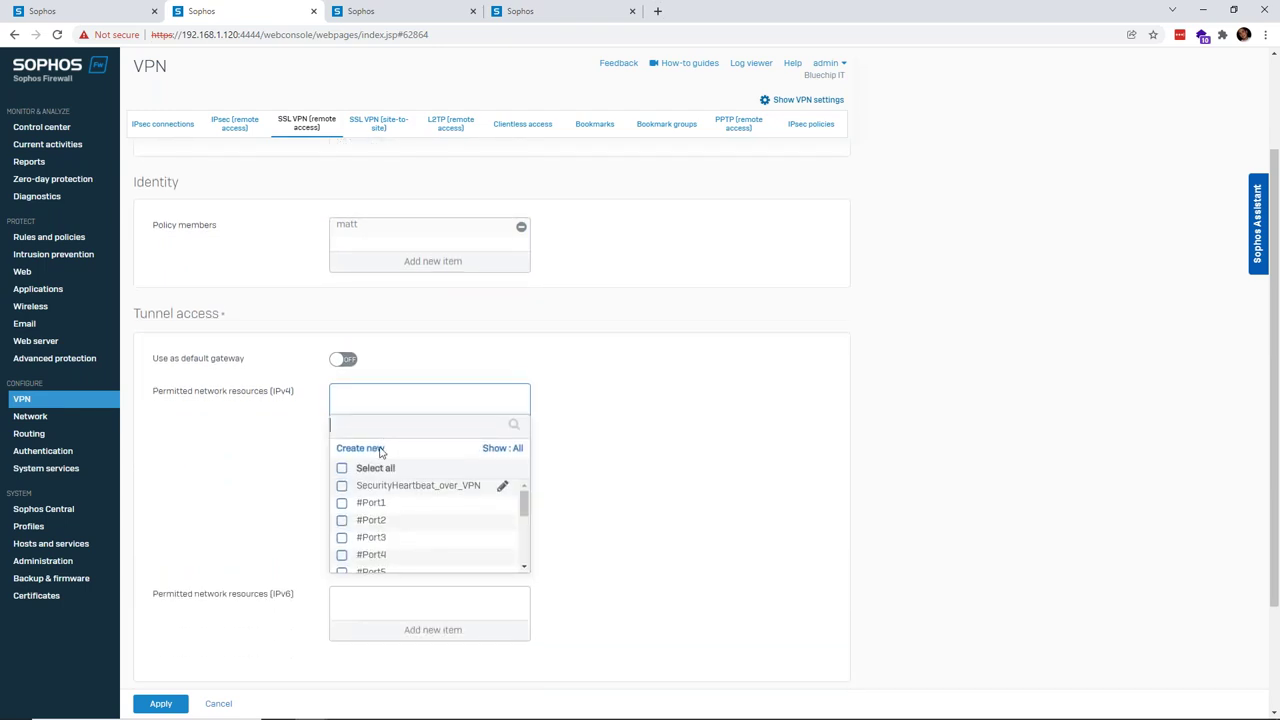
{"action": "left_click", "coordinate": [366, 450]}
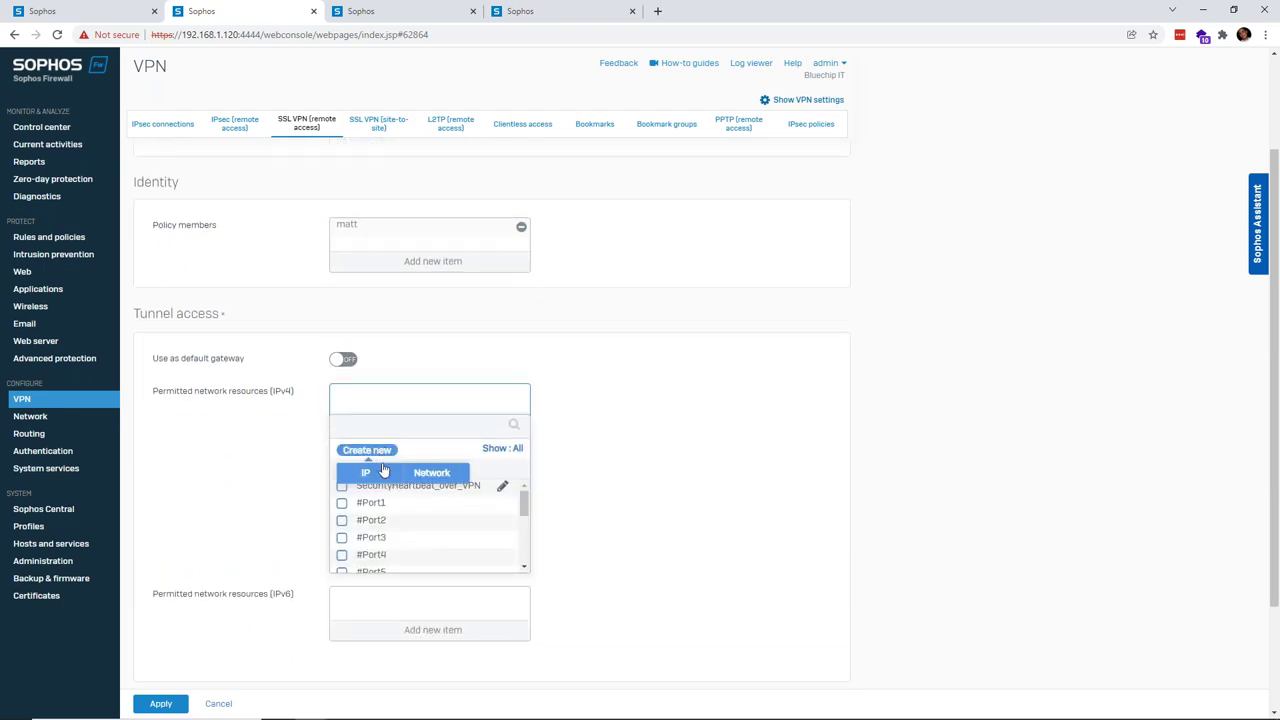
{"action": "left_click", "coordinate": [438, 479]}
{"action": "type", "text": "172.16.16.0/24"}
{"action": "key", "text": "Down"}
{"action": "key", "text": "Up"}
{"action": "key", "text": "Down"}
{"action": "key", "text": "Return"}
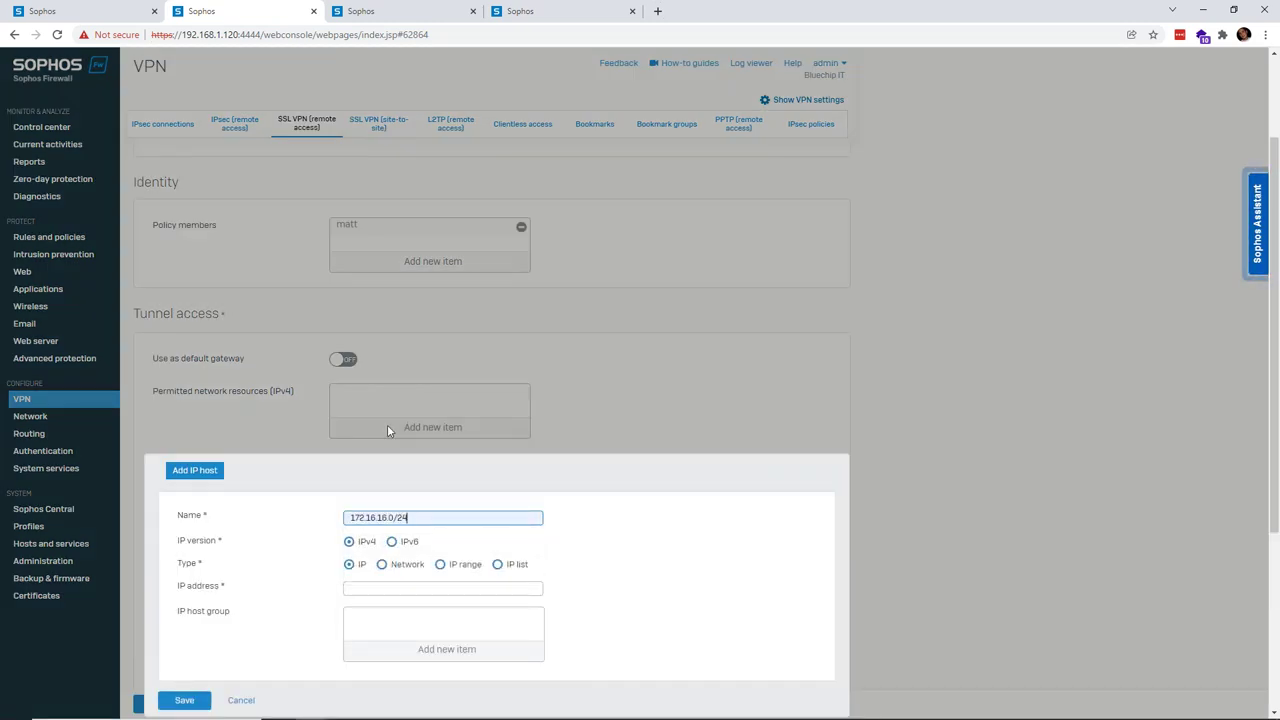
- Set the object type to Network with IP 172.16.16.0 and save it
{"action": "double_click", "coordinate": [393, 518]}
{"action": "key", "text": "ctrl+c"}
{"action": "left_click", "coordinate": [399, 566]}
{"action": "left_click", "coordinate": [440, 588]}
{"action": "key", "text": "ctrl+v"}
{"action": "scroll", "coordinate": [660, 564], "scroll_direction": "down", "scroll_amount": 2}
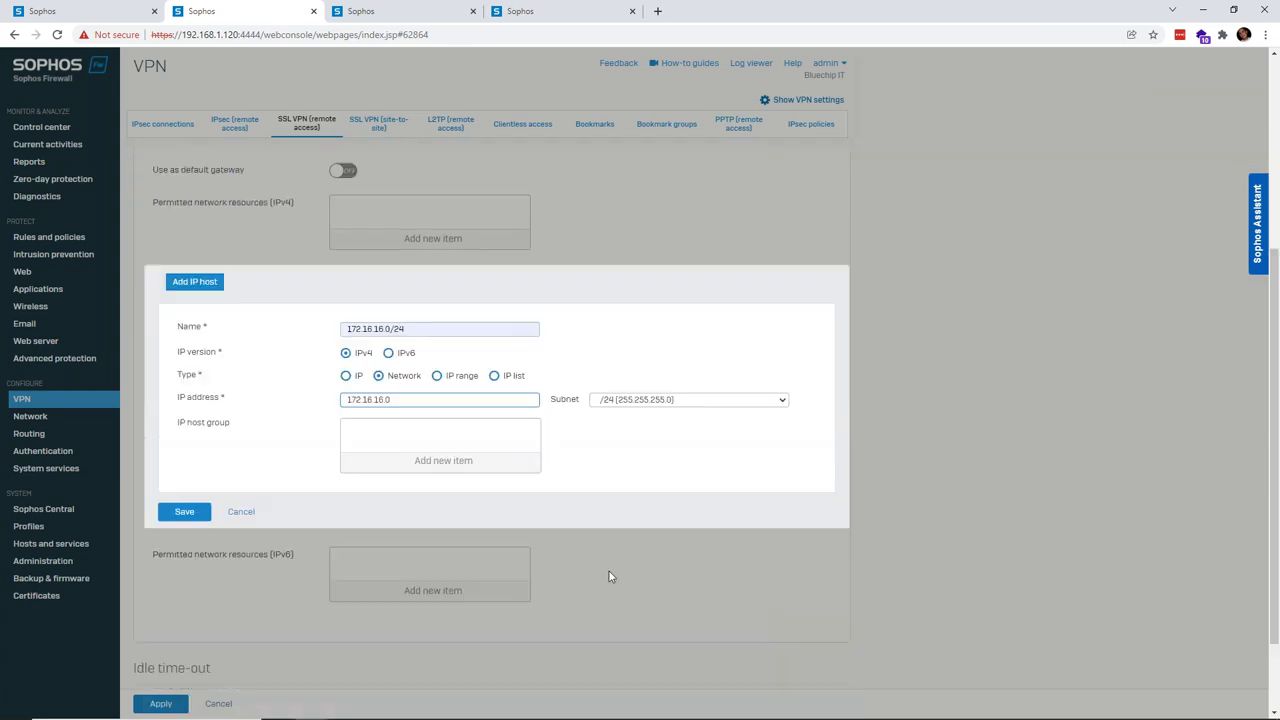
{"action": "left_click", "coordinate": [185, 503]}
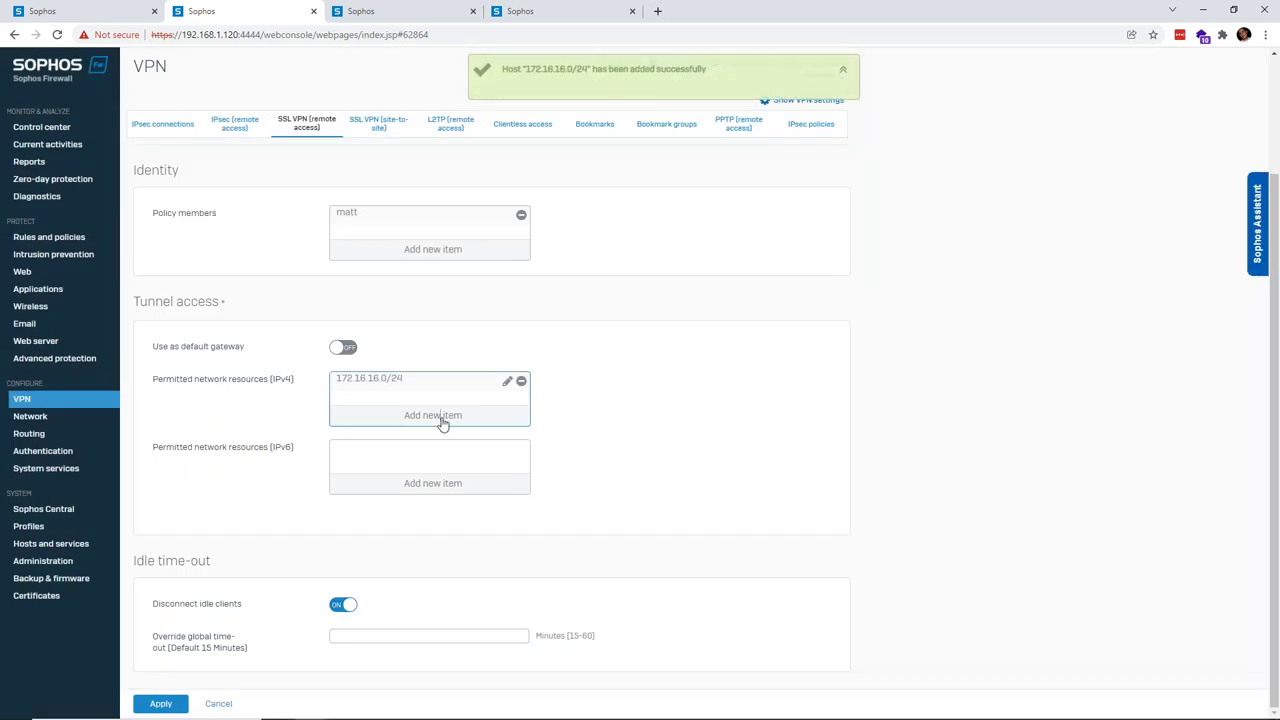
- Apply the HQ Network policy, confirming the override of members' previous policy
{"action": "left_click", "coordinate": [443, 420]}
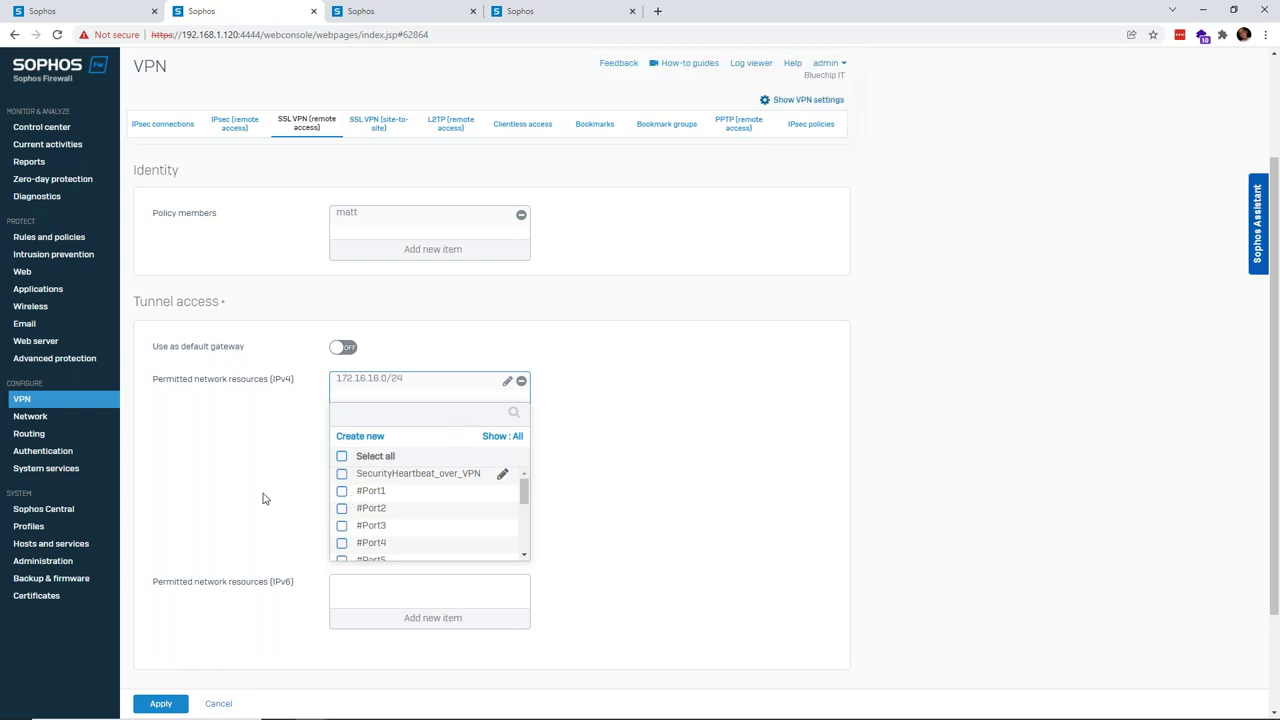
{"action": "left_click", "coordinate": [352, 398]}
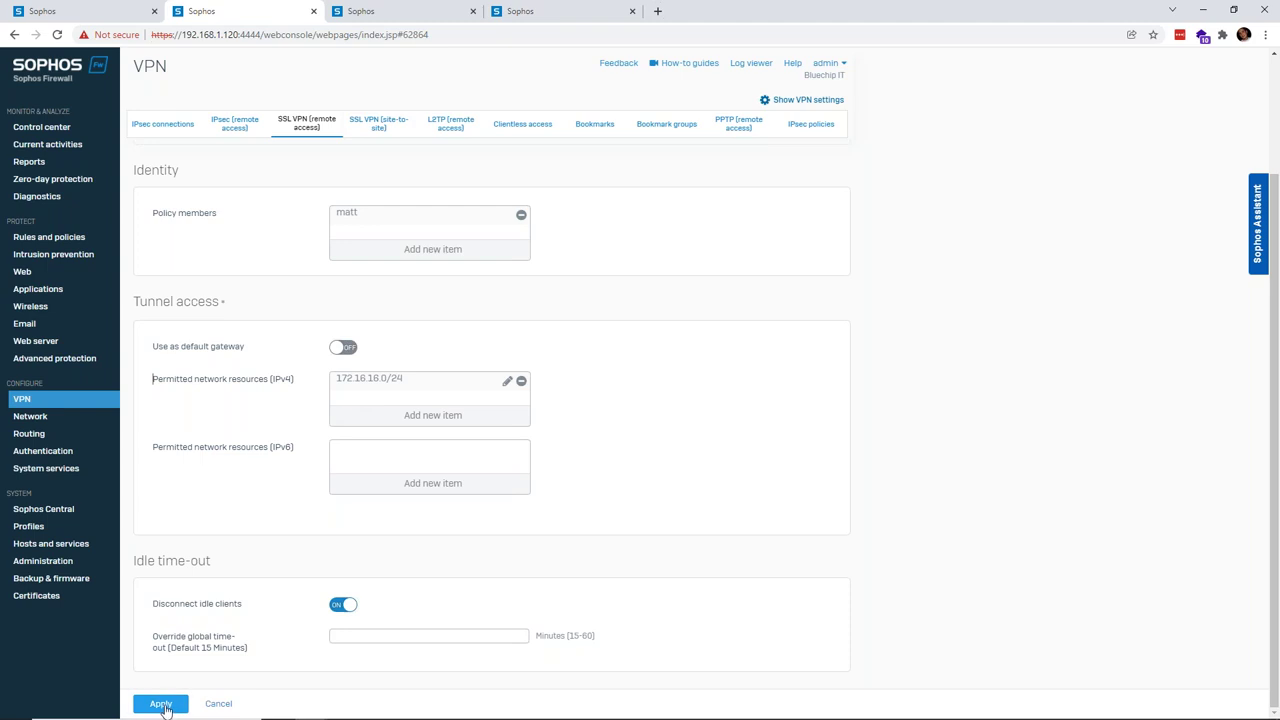
{"action": "left_click", "coordinate": [161, 704]}
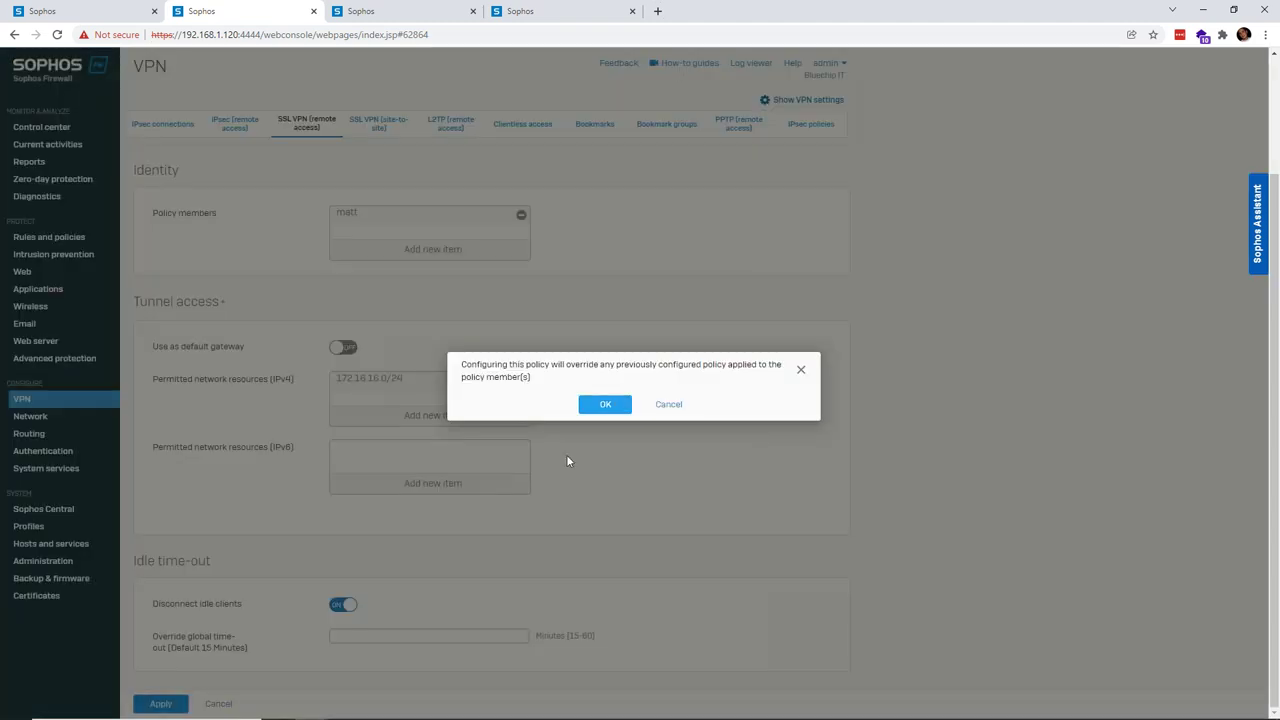
{"action": "left_click", "coordinate": [610, 405]}
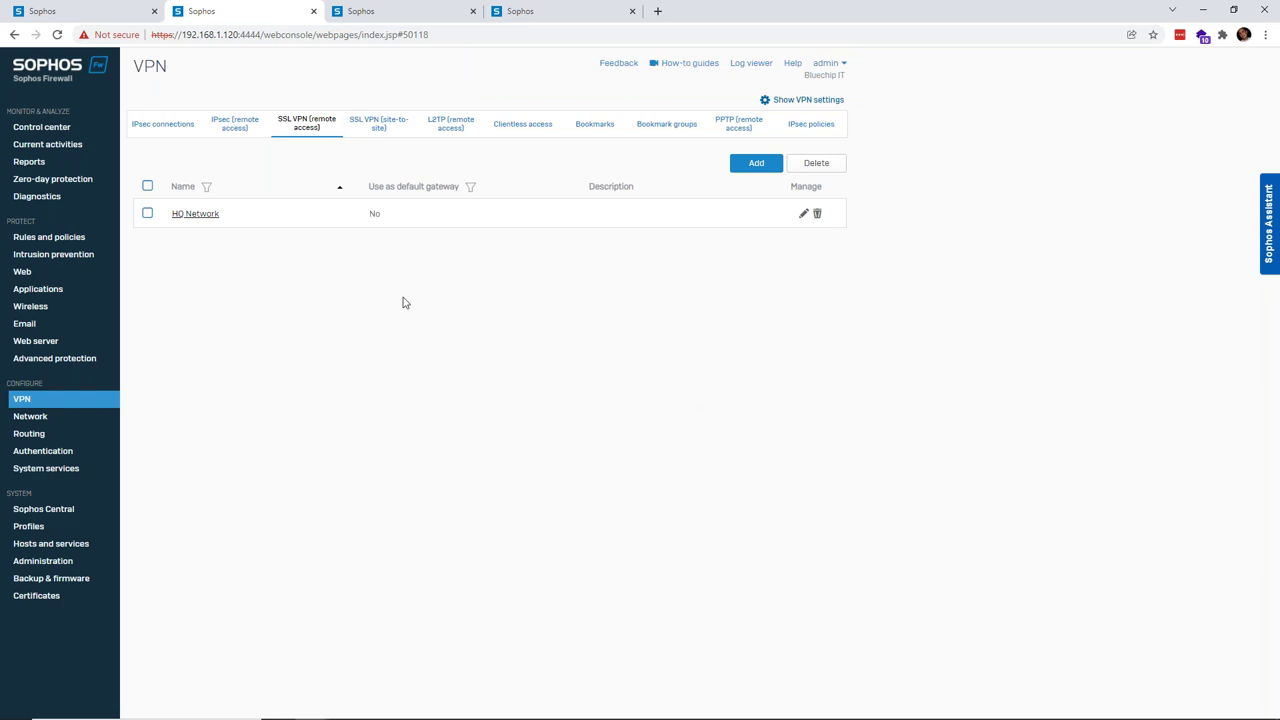
{"action": "left_click", "coordinate": [224, 130]}
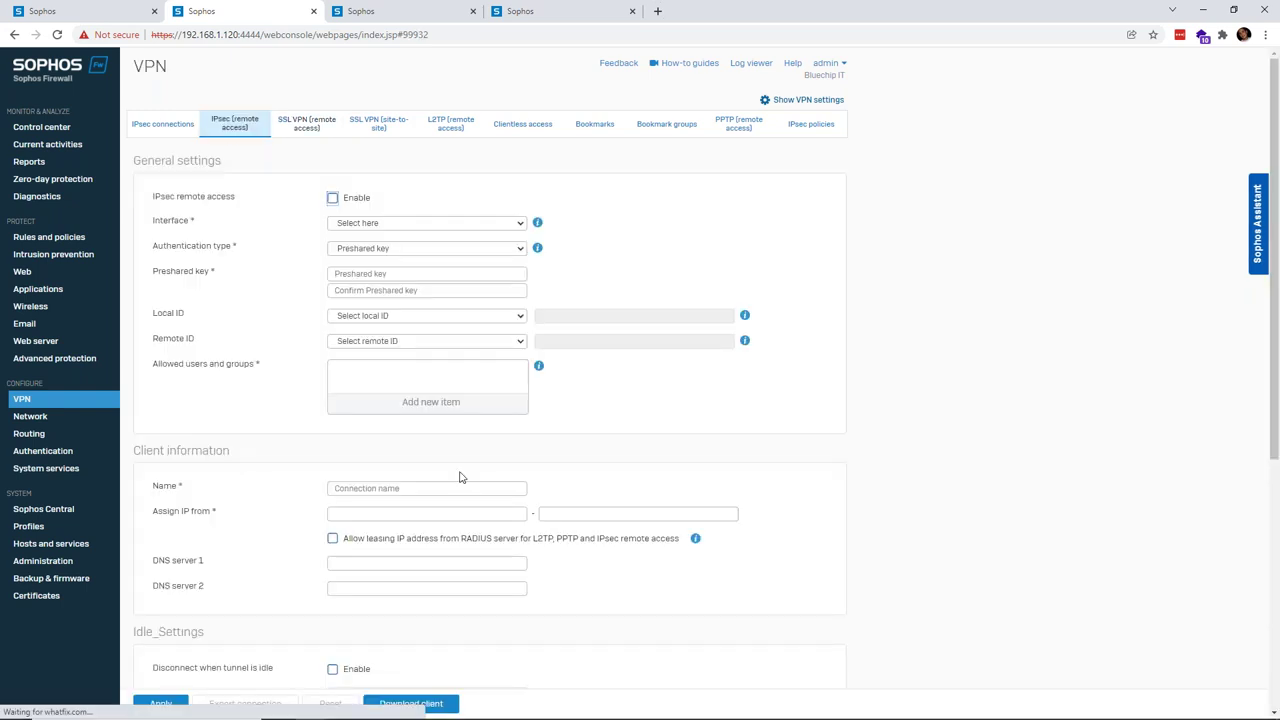
- Scroll through the IPsec remote access settings, then switch to the User Portal login window
{"action": "scroll", "coordinate": [510, 670], "scroll_direction": "down", "scroll_amount": 2}
{"action": "scroll", "coordinate": [528, 690], "scroll_direction": "up", "scroll_amount": 3}
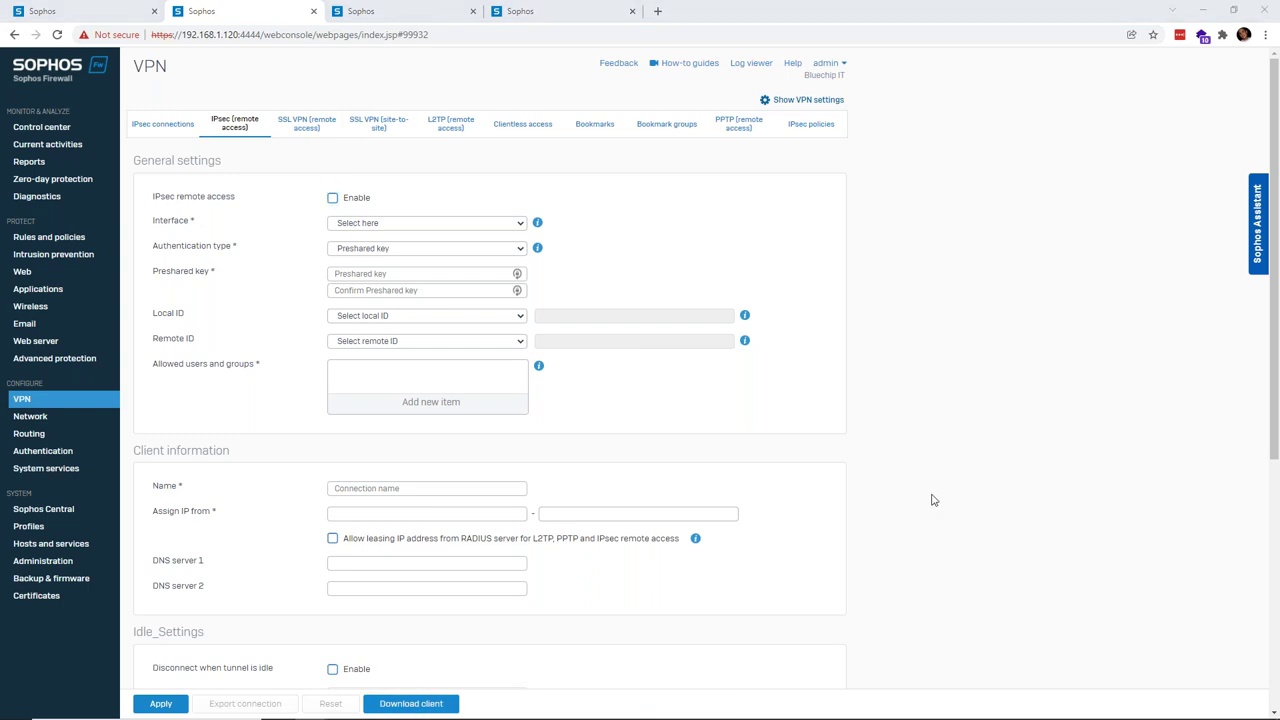
{"action": "key", "text": "alt+Tab"}
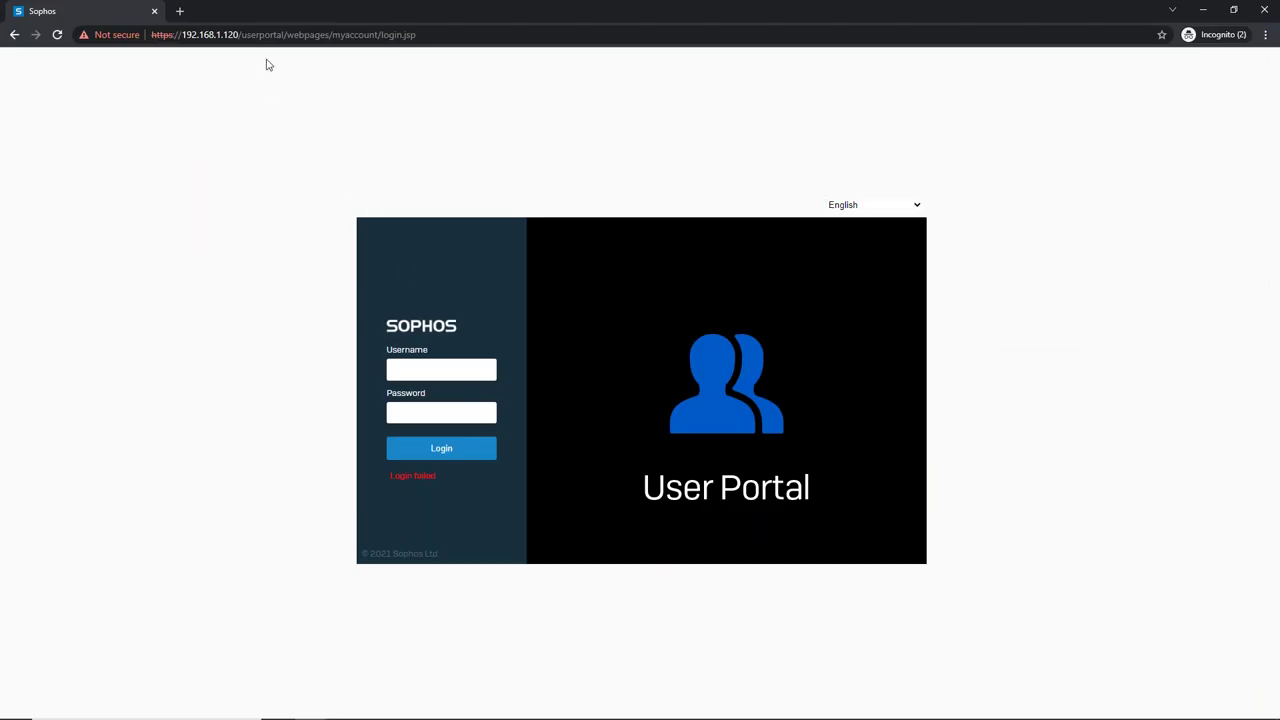
- Attempt a User Portal login with the VPN user's username
{"action": "left_click", "coordinate": [430, 371]}
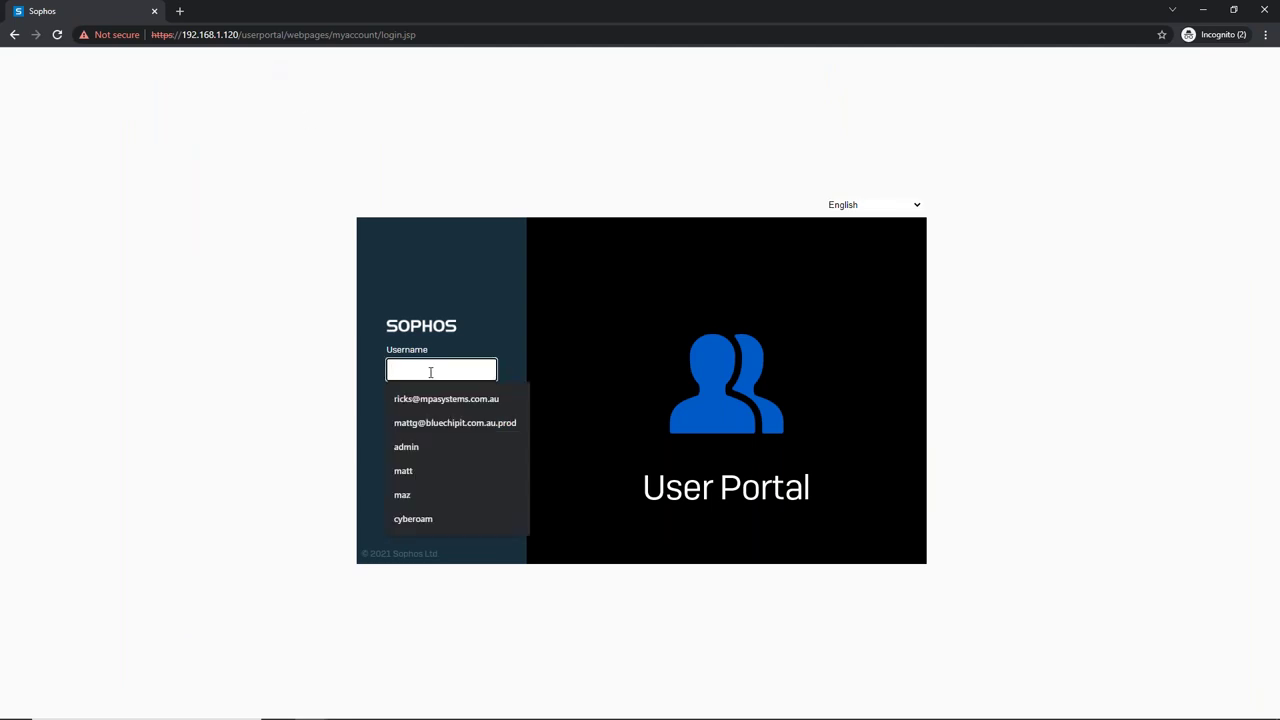
{"action": "type", "text": "matt"}
{"action": "key", "text": "Tab"}
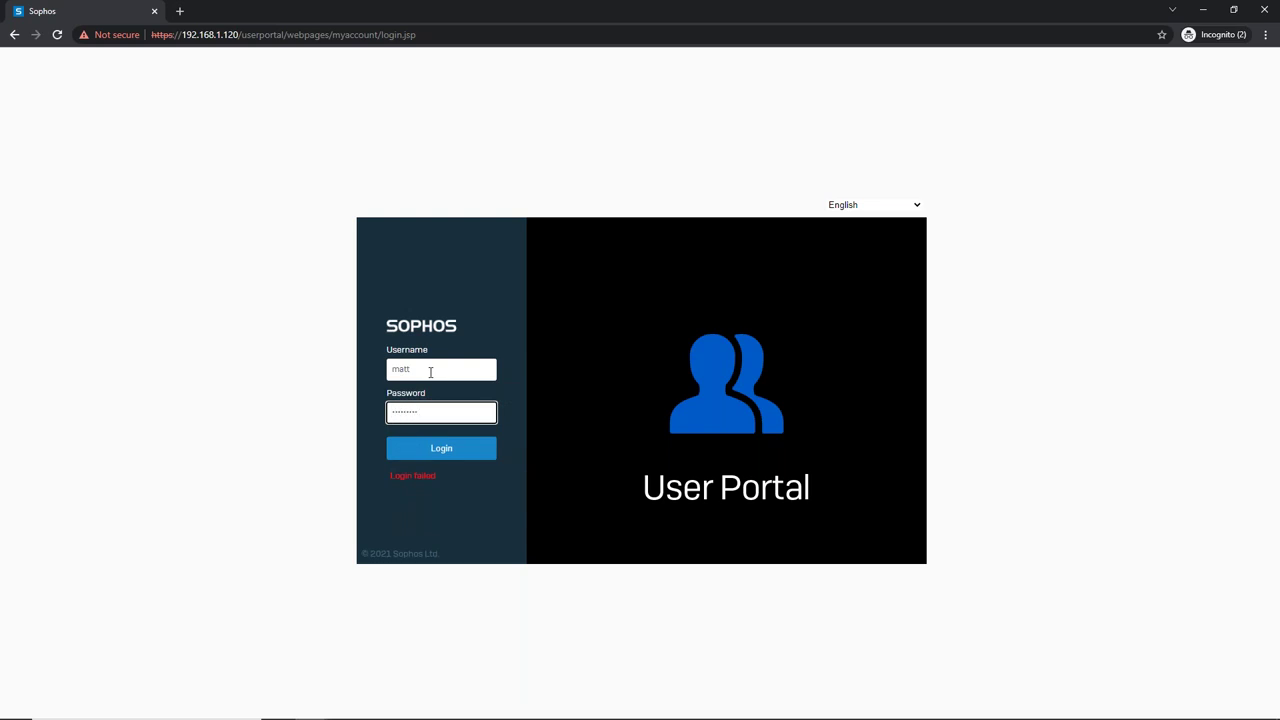
{"action": "left_click", "coordinate": [448, 448]}
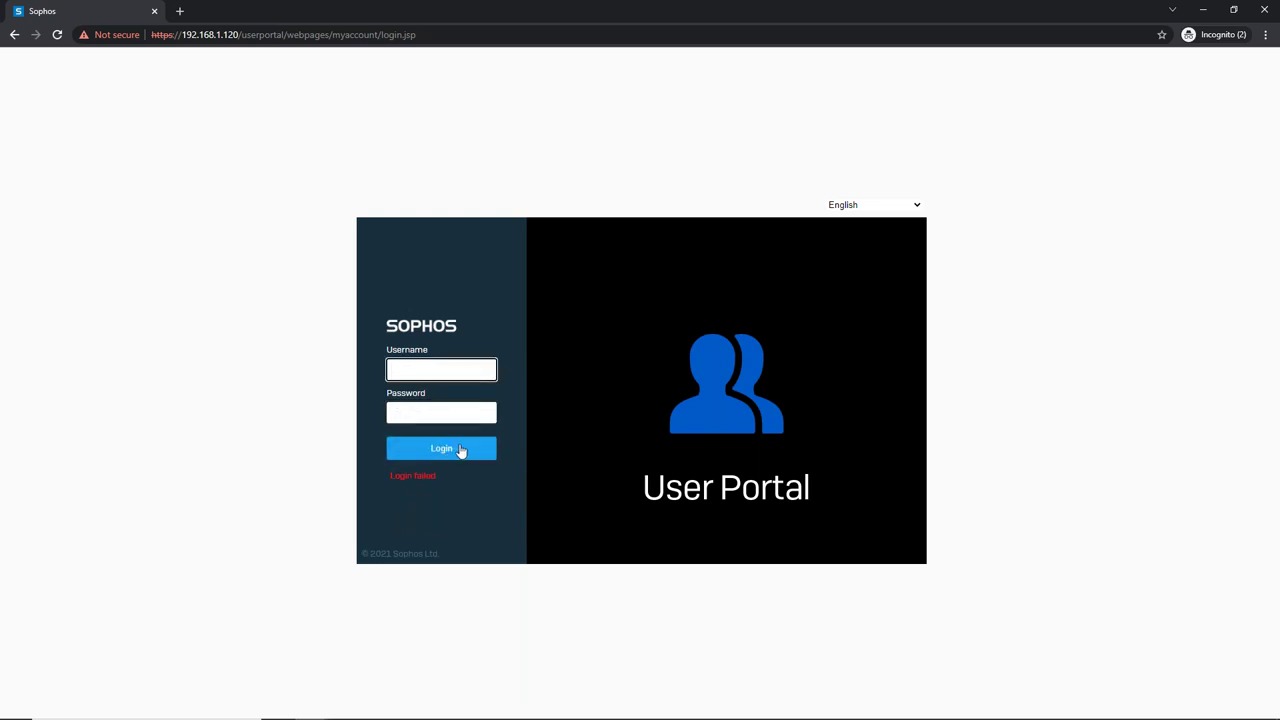
- Log in as the VPN user with the corrected password and view the Sophos Connect client downloads
{"action": "left_click", "coordinate": [451, 369]}
{"action": "type", "text": "matt"}
{"action": "key", "text": "Tab"}
{"action": "type", "text": "passwo"}
{"action": "key", "text": "BackSpace"}
{"action": "key", "text": "BackSpace"}
{"action": "key", "text": "BackSpace"}
{"action": "key", "text": "BackSpace"}
{"action": "key", "text": "BackSpace"}
{"action": "key", "text": "BackSpace"}
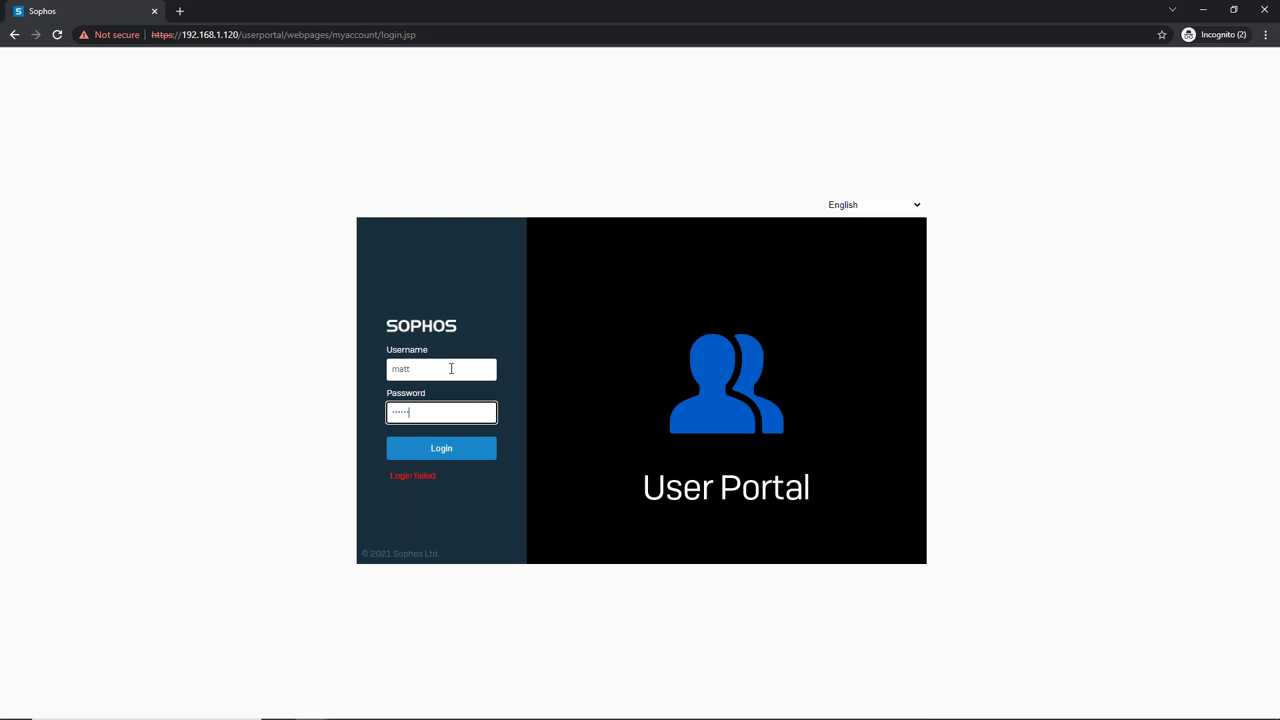
{"action": "type", "text": "1"}
{"action": "key", "text": "Return"}
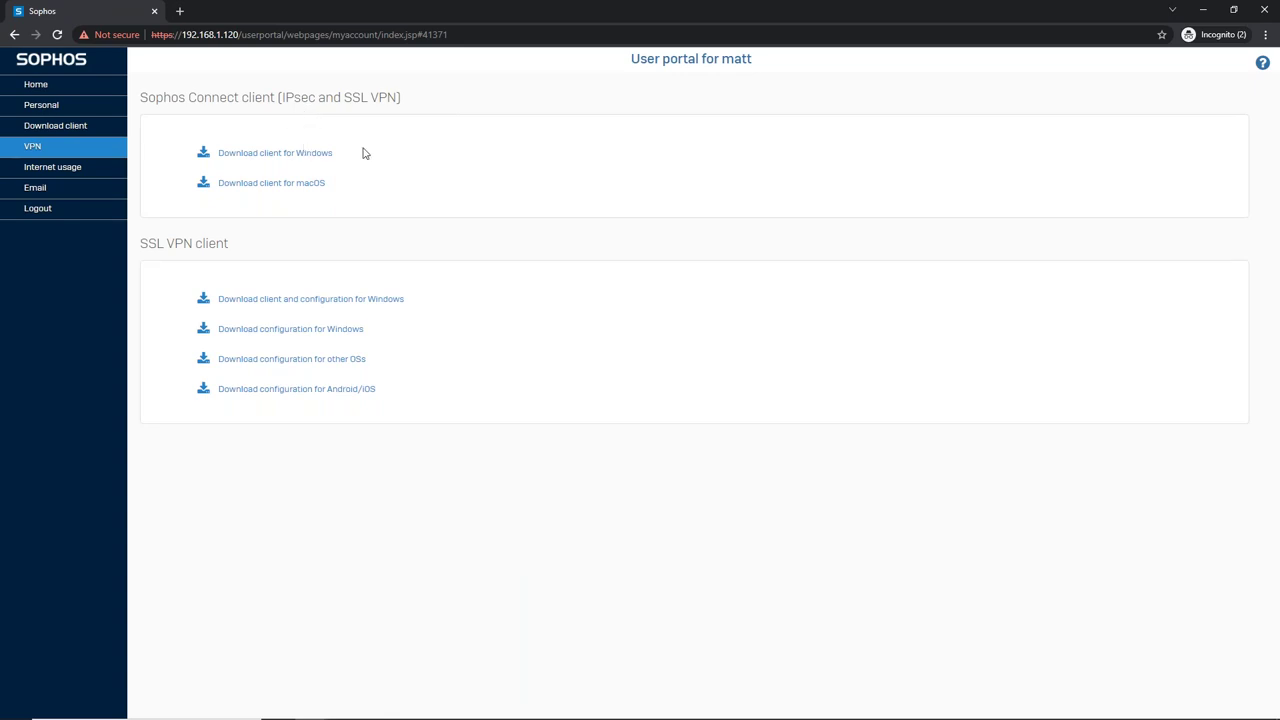
{"action": "left_click_drag", "start_coordinate": [148, 97], "coordinate": [289, 106]}
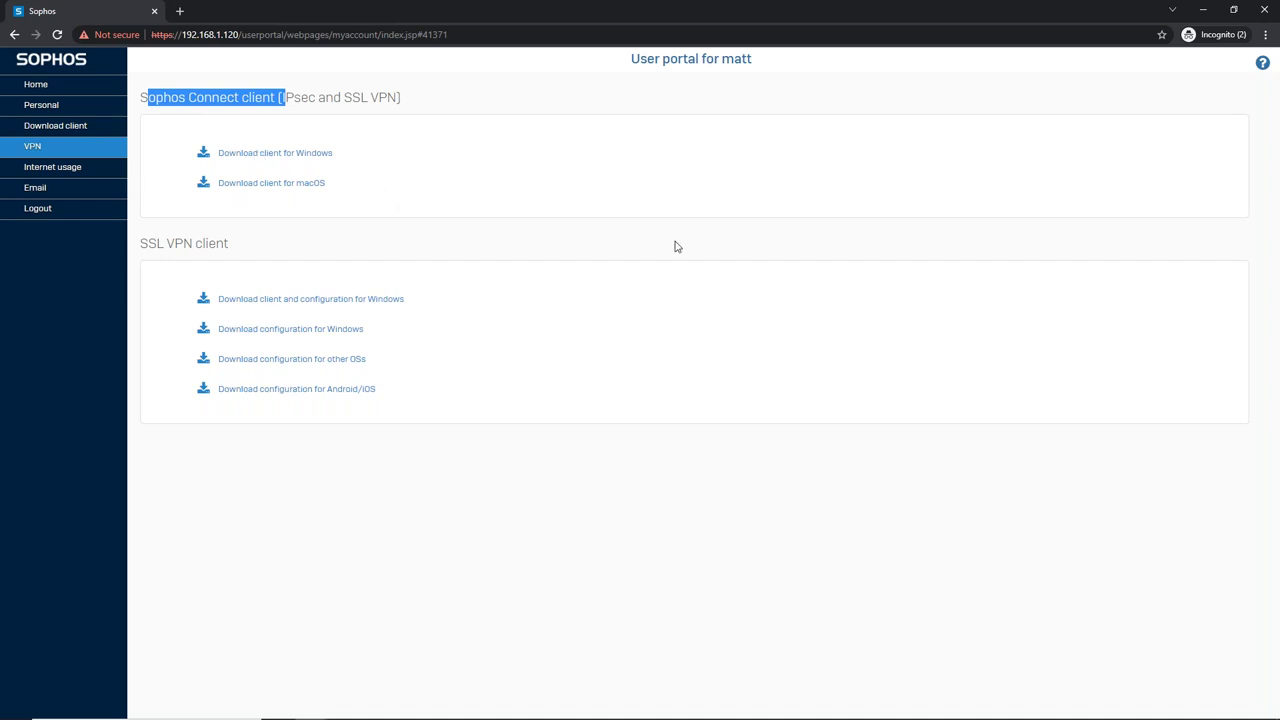
{"action": "key", "text": "alt+Tab"}
{"action": "key", "text": "alt+Tab"}
{"action": "key", "text": "alt+Tab"}
{"action": "key", "text": "alt+Tab"}
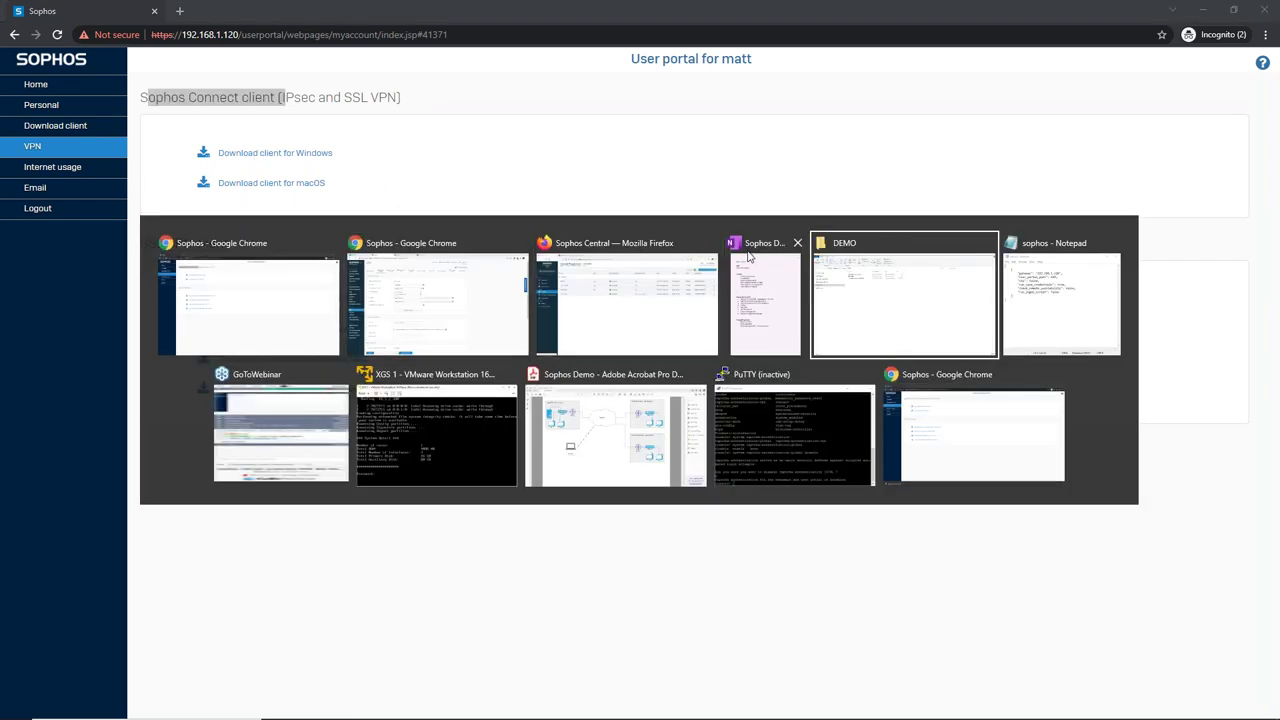
- Inspect the sophosconnect_installer (4) zip in the DEMO folder, then minimize File Explorer
{"action": "left_click", "coordinate": [306, 181]}
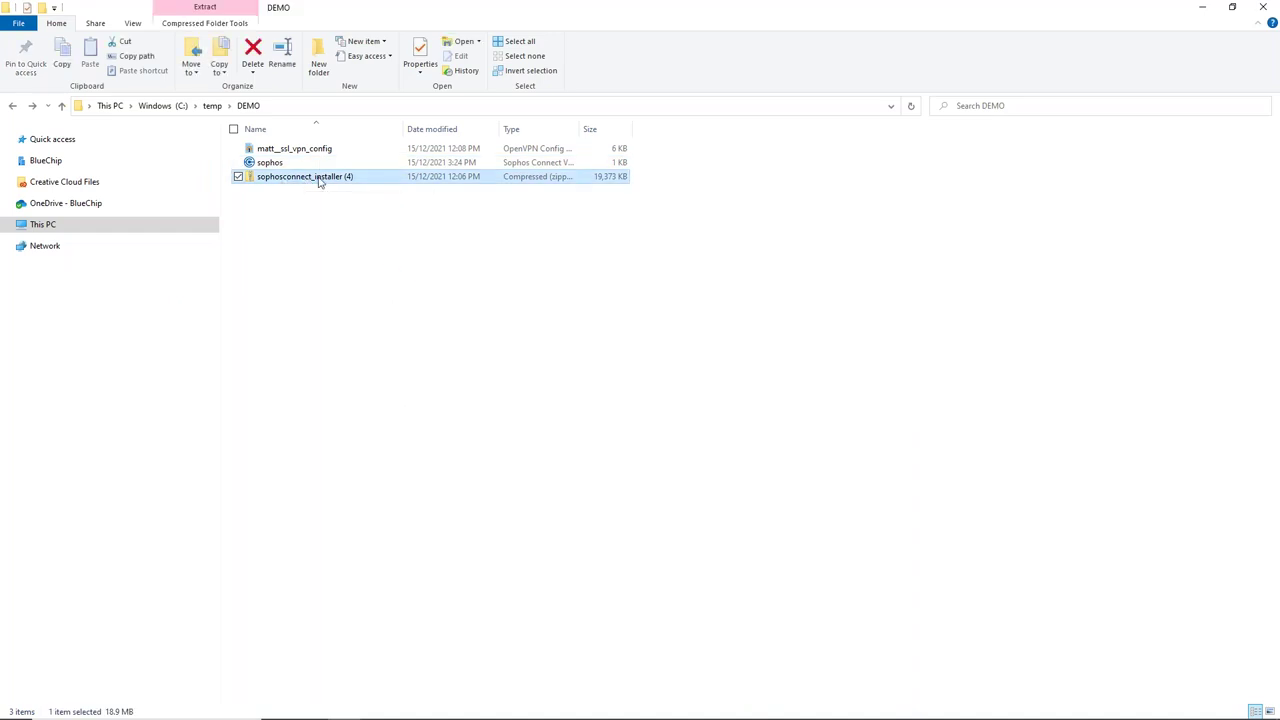
{"action": "double_click", "coordinate": [318, 178]}
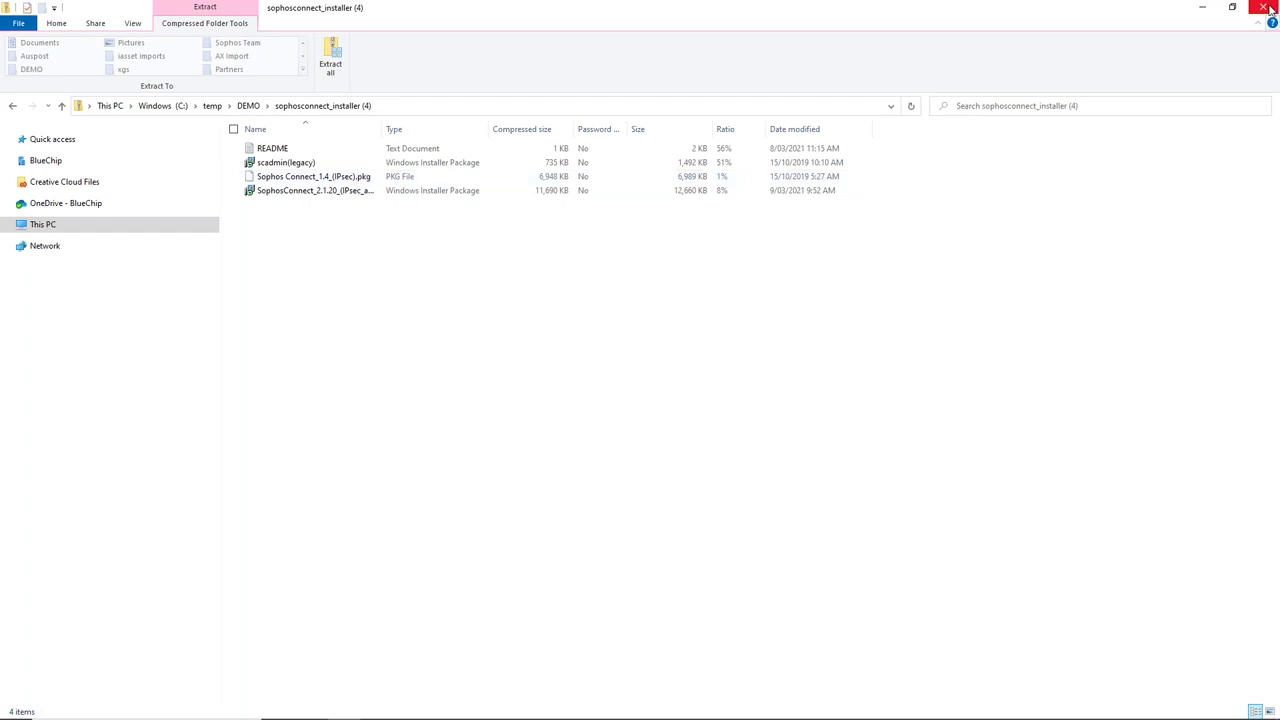
{"action": "left_click", "coordinate": [14, 107]}
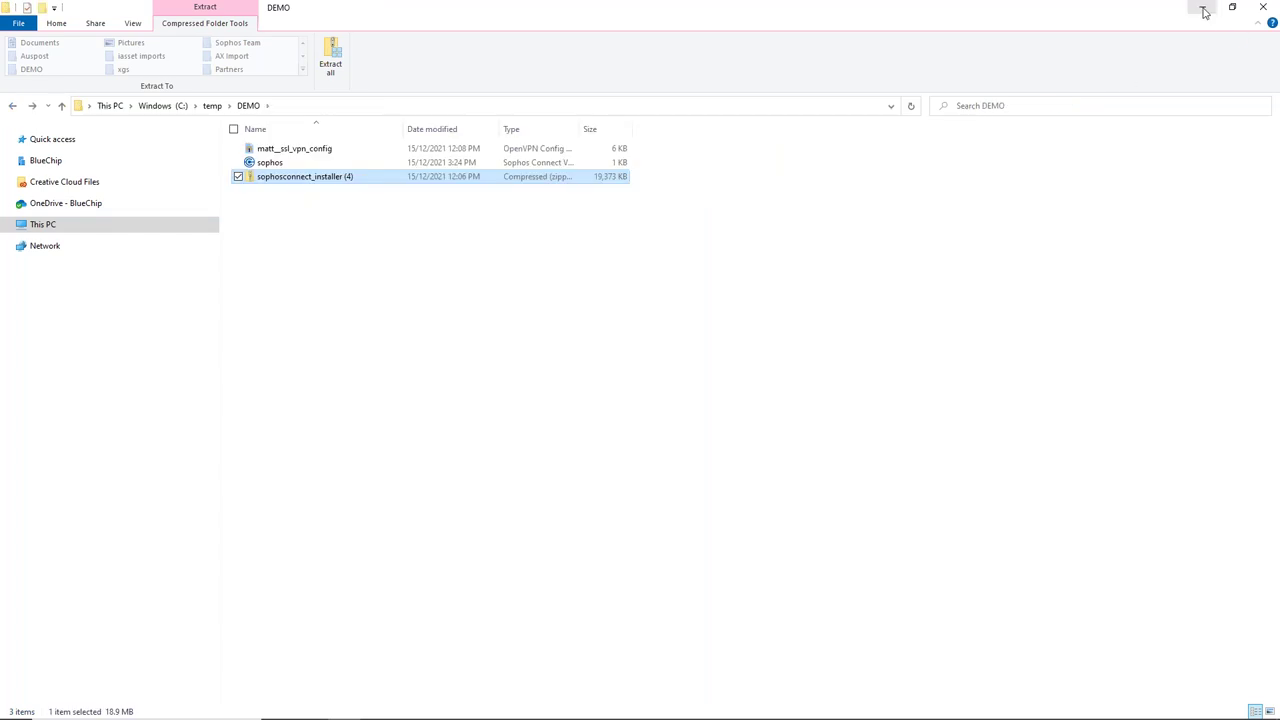
{"action": "left_click", "coordinate": [1204, 11]}
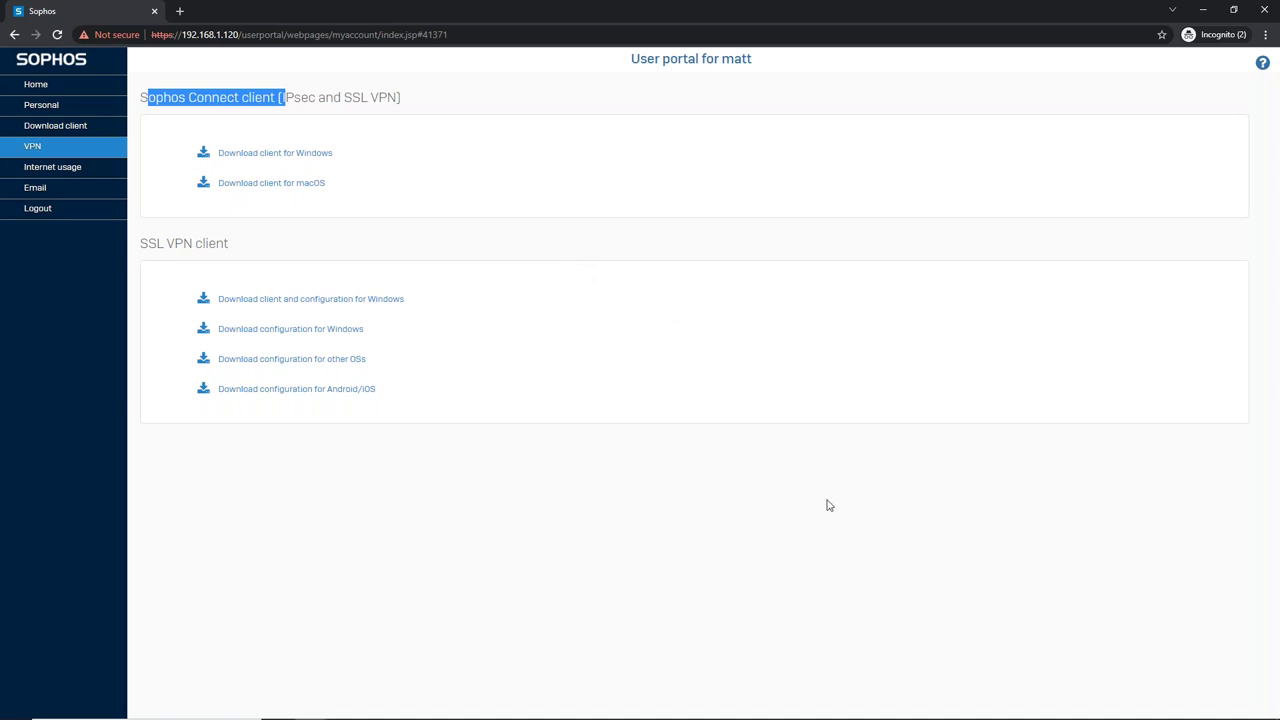
- Confirm Sophos Connect has no connections yet, then switch to the Sophos Central window
{"action": "mouse_move", "coordinate": [905, 718]}
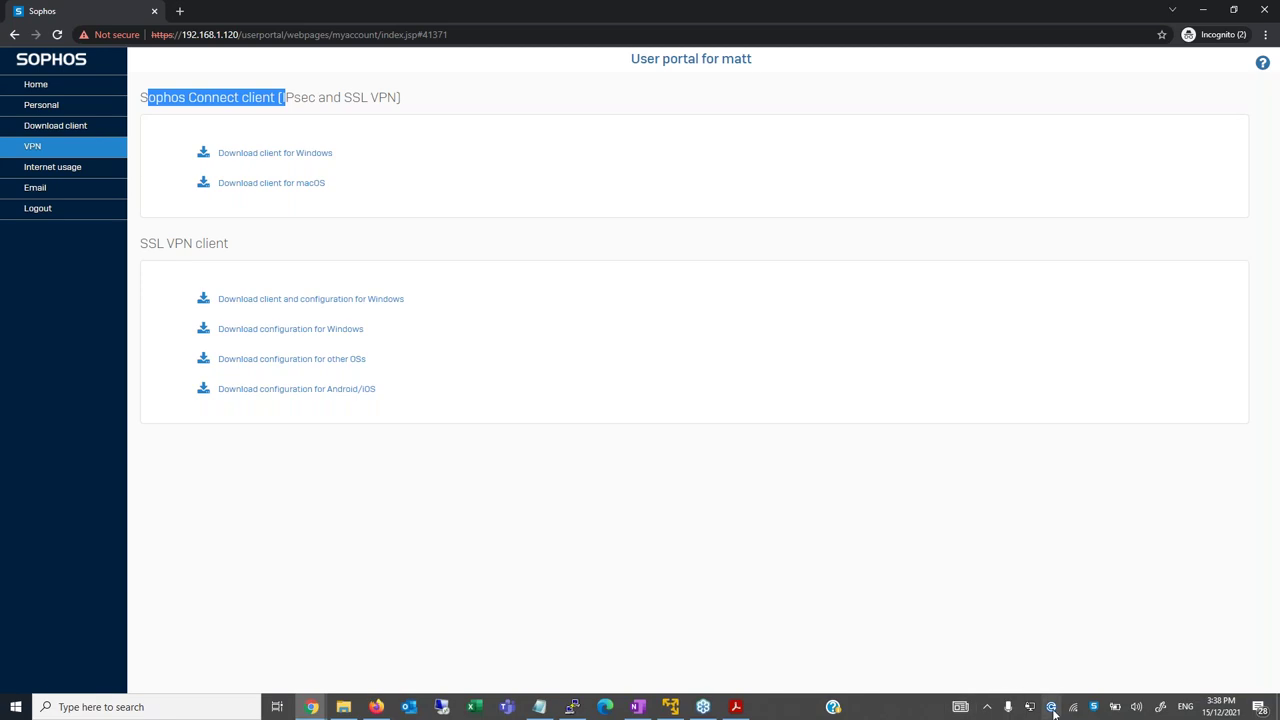
{"action": "left_click", "coordinate": [1052, 710]}
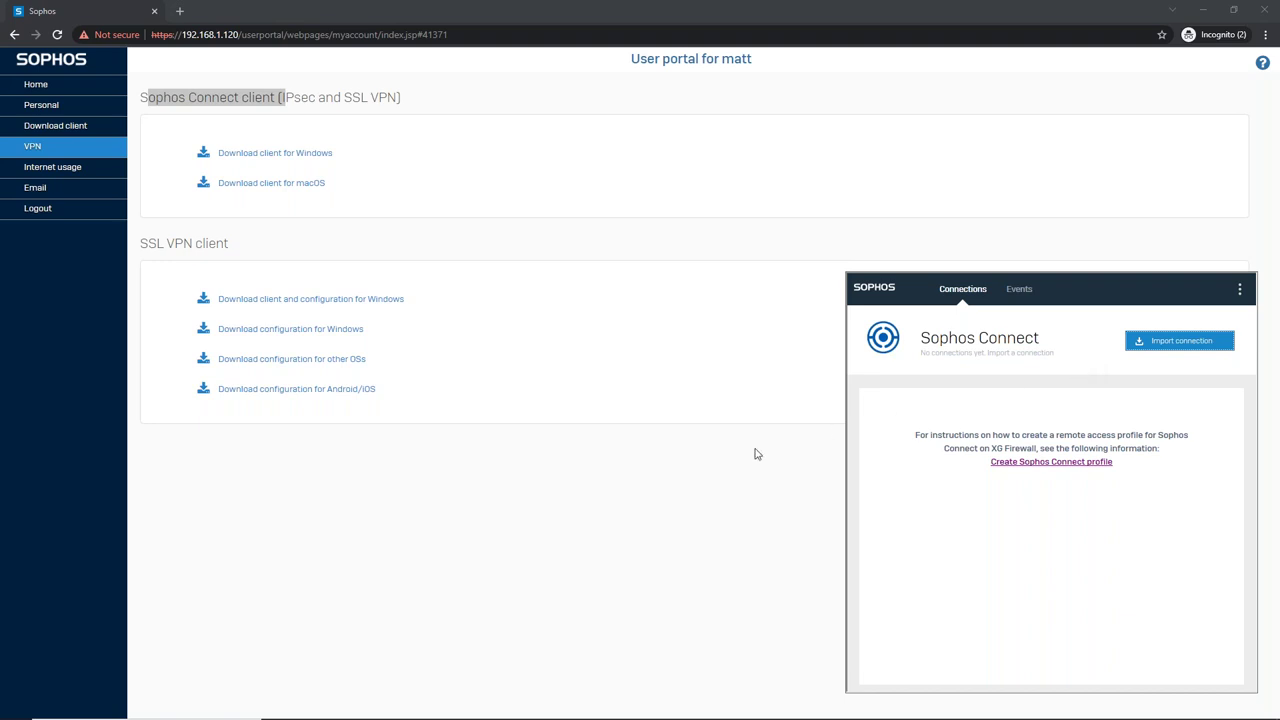
{"action": "left_click", "coordinate": [710, 454]}
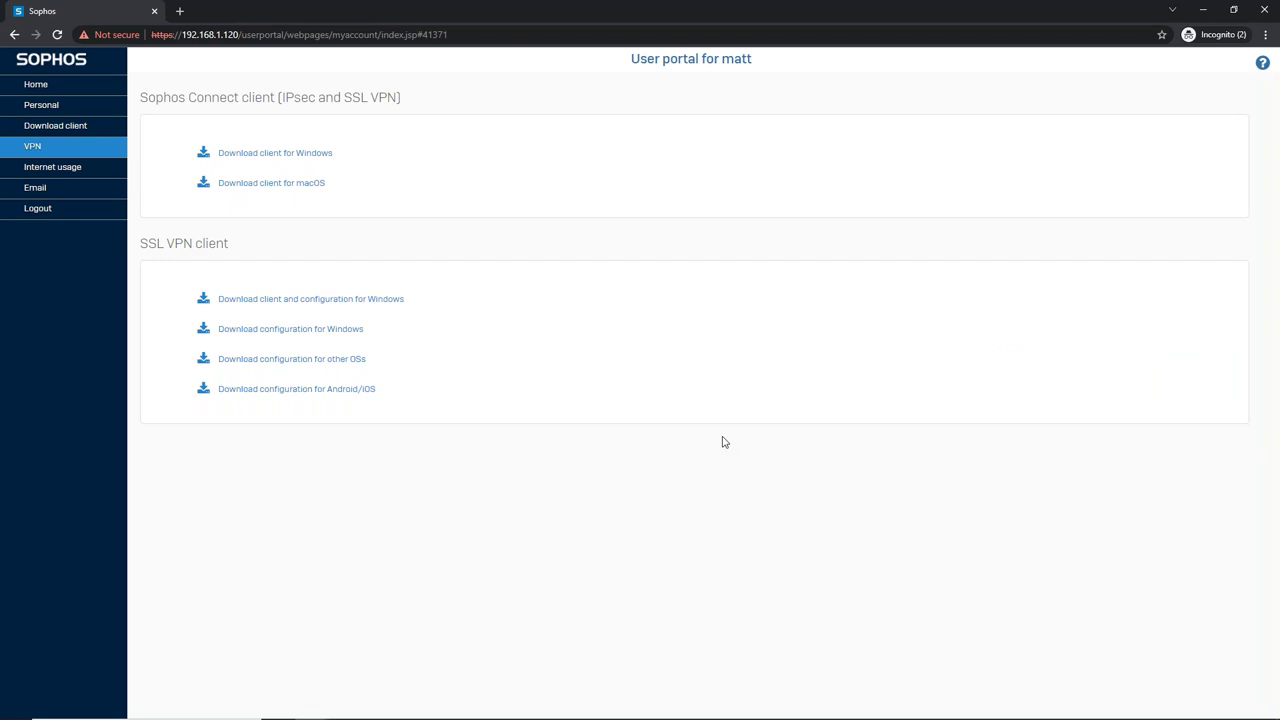
{"action": "key", "text": "alt+Tab"}
{"action": "key", "text": "alt+Tab"}
{"action": "key", "text": "alt+Tab"}
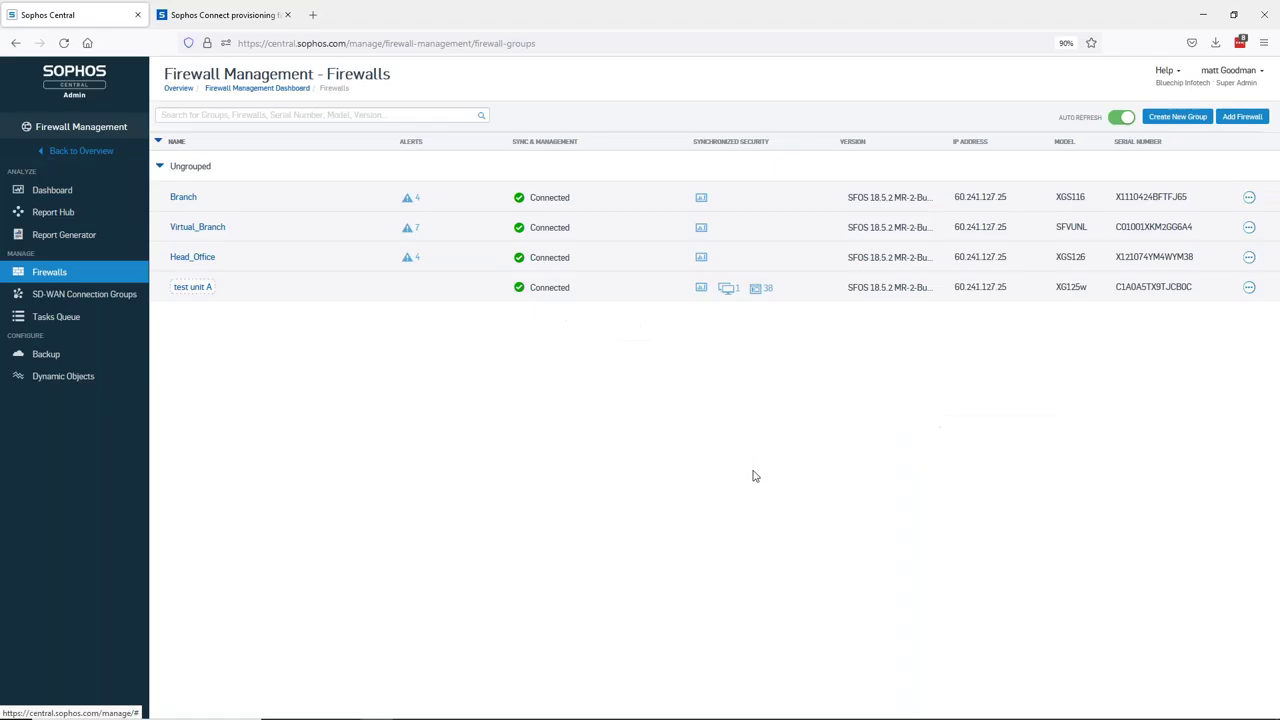
- Expand the Single connection template example on the Sophos Connect provisioning file docs page
{"action": "left_click", "coordinate": [230, 15]}
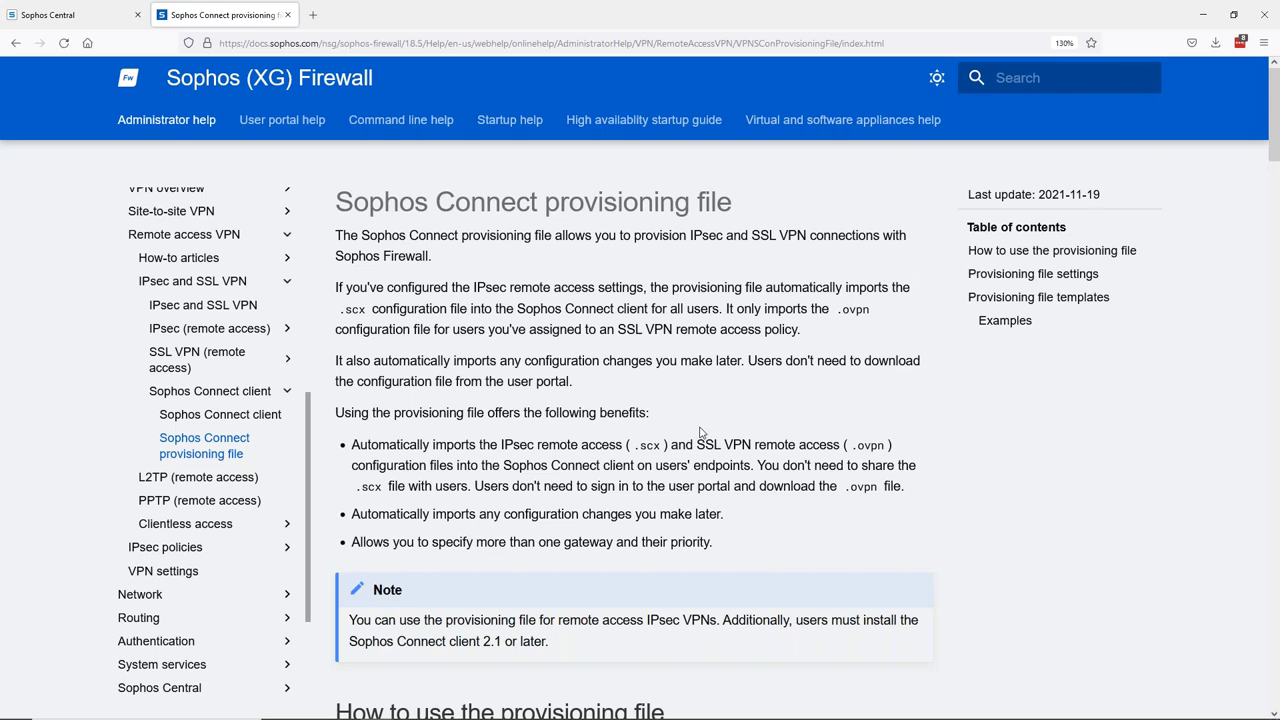
{"action": "scroll", "coordinate": [700, 432], "scroll_direction": "down", "scroll_amount": 7}
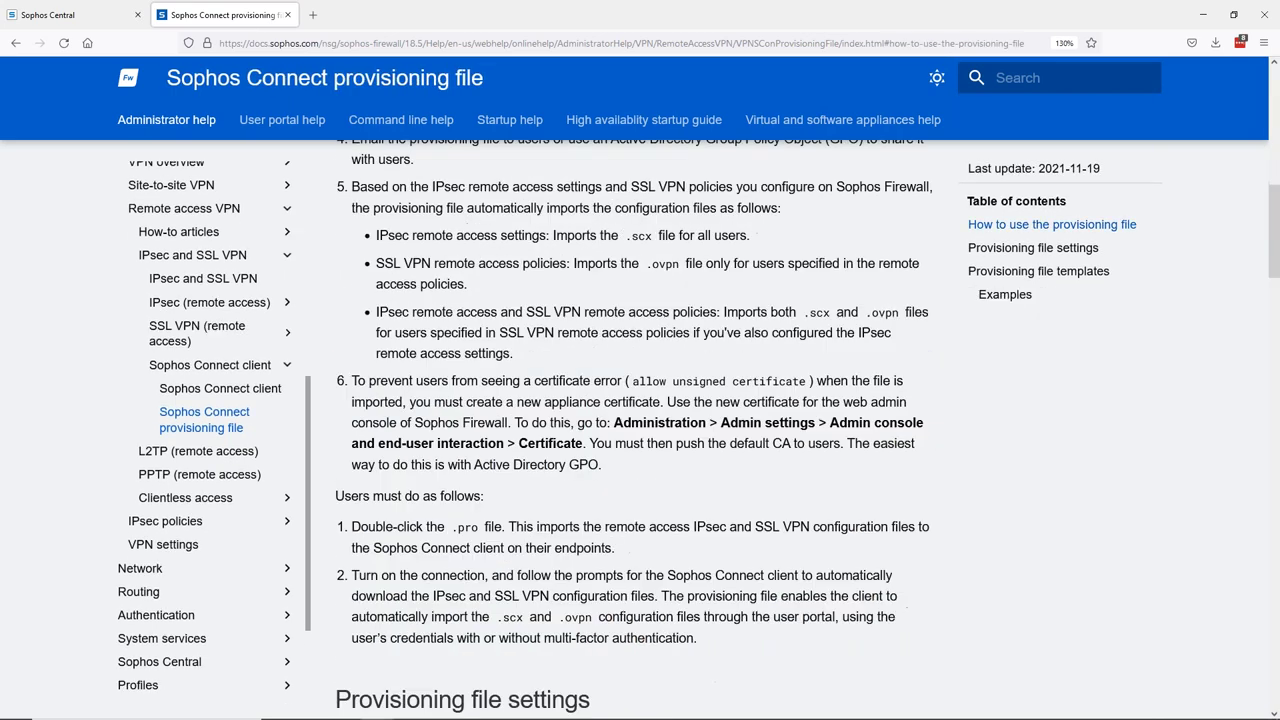
{"action": "scroll", "coordinate": [634, 430], "scroll_direction": "down", "scroll_amount": 15}
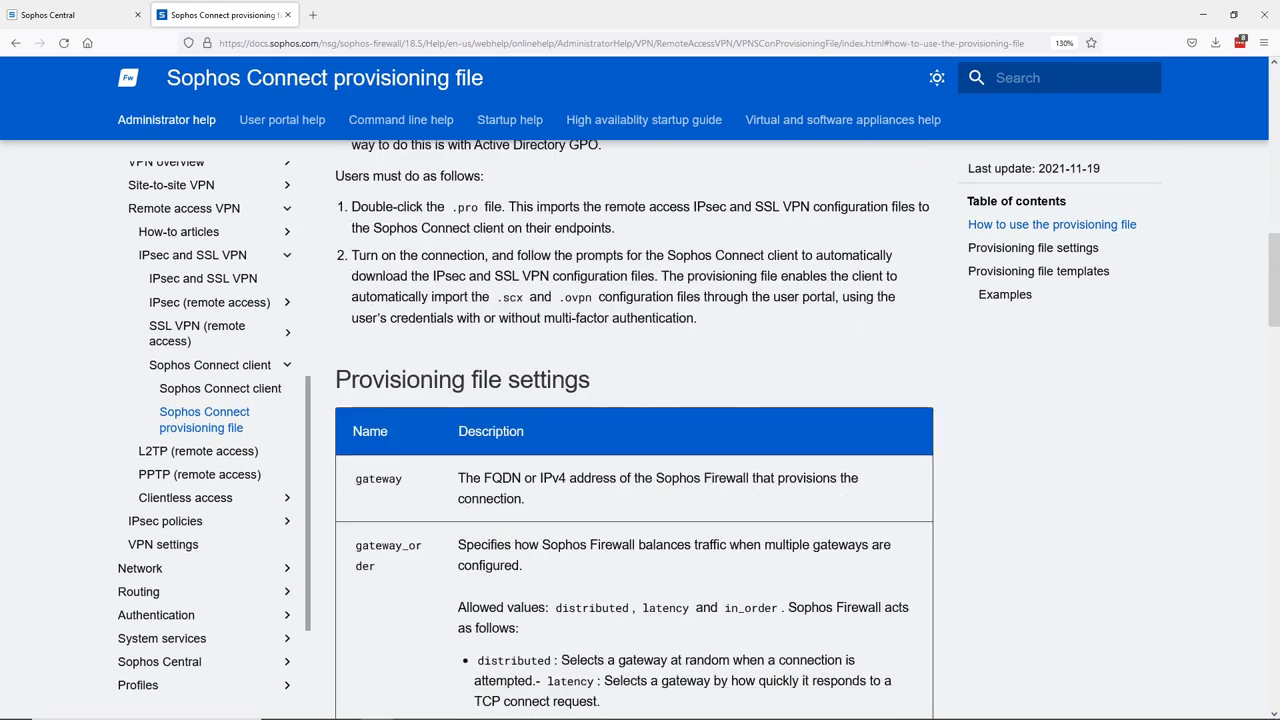
{"action": "scroll", "coordinate": [634, 430], "scroll_direction": "down", "scroll_amount": 15}
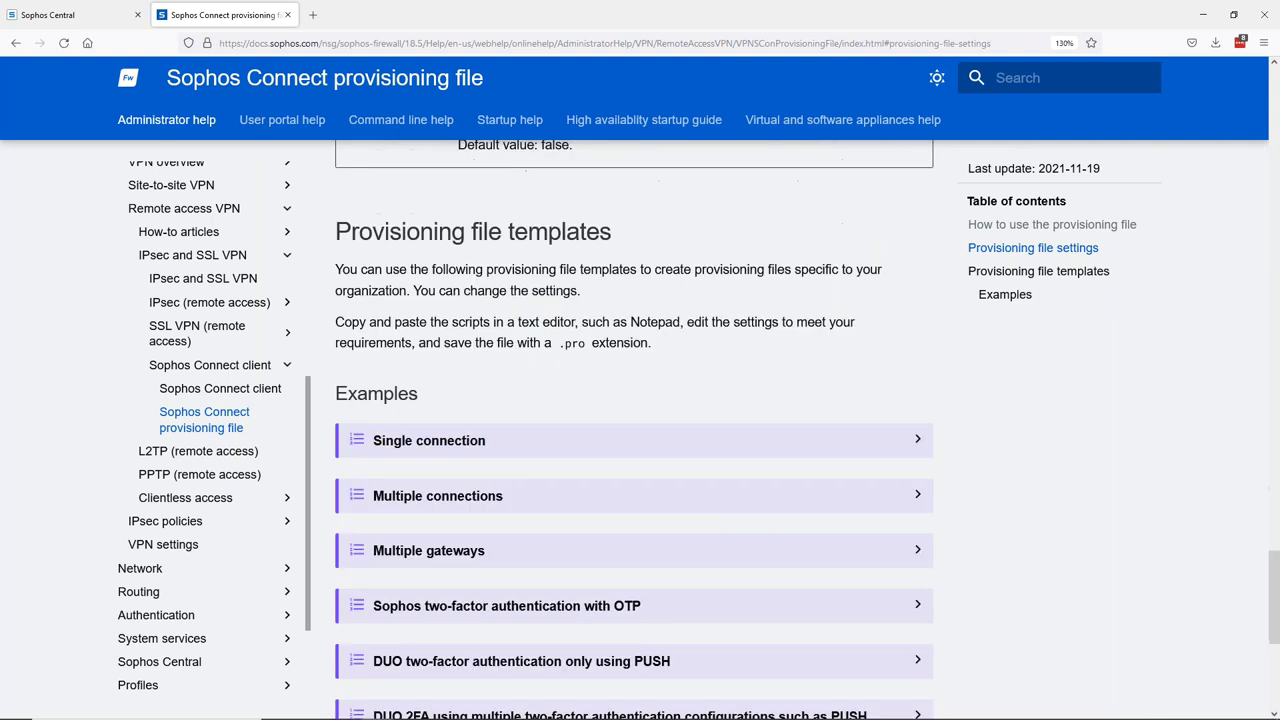
{"action": "scroll", "coordinate": [465, 354], "scroll_direction": "up", "scroll_amount": 2}
{"action": "left_click", "coordinate": [465, 354]}
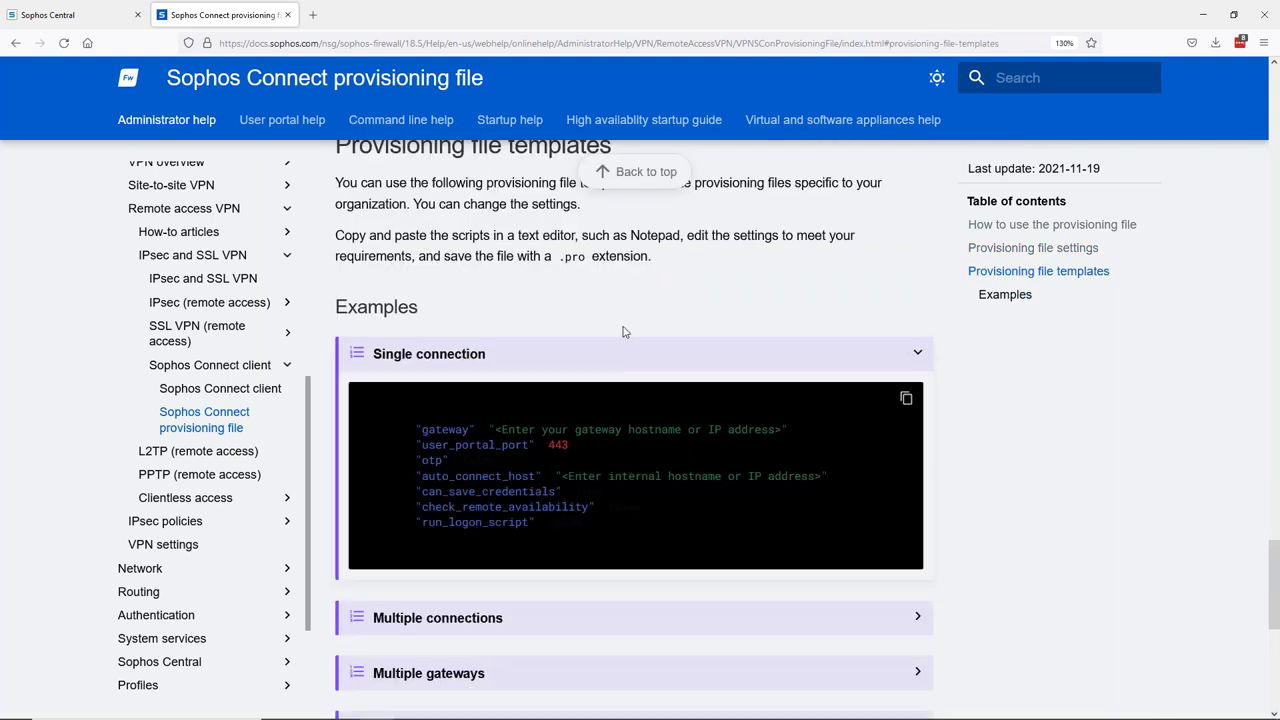
{"action": "scroll", "coordinate": [623, 331], "scroll_direction": "down", "scroll_amount": 1}
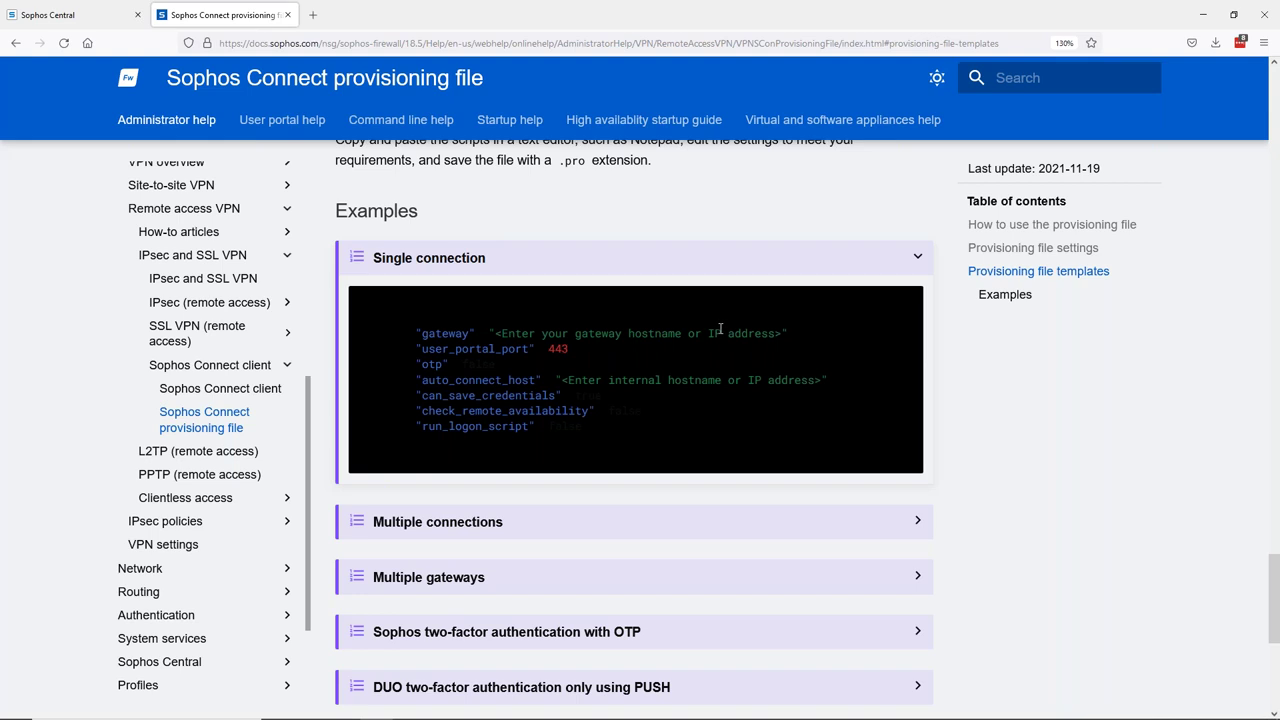
{"action": "key", "text": "alt+Tab"}
{"action": "key", "text": "alt+Tab"}
{"action": "key", "text": "alt+Tab"}
{"action": "key", "text": "alt+Tab"}
{"action": "key", "text": "alt+Tab"}
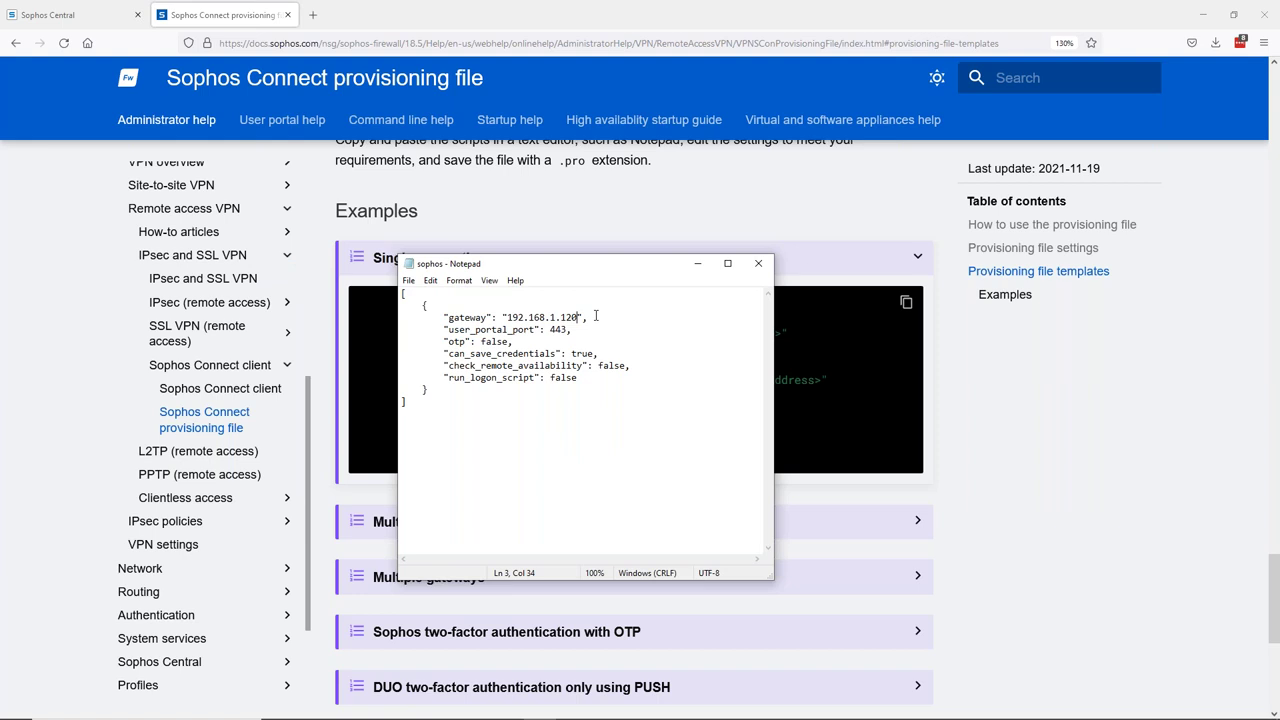
- Highlight gateway IP 192.168.1.120 in the sophos file, then switch to the DEMO folder
{"action": "left_click_drag", "start_coordinate": [580, 317], "coordinate": [513, 318]}
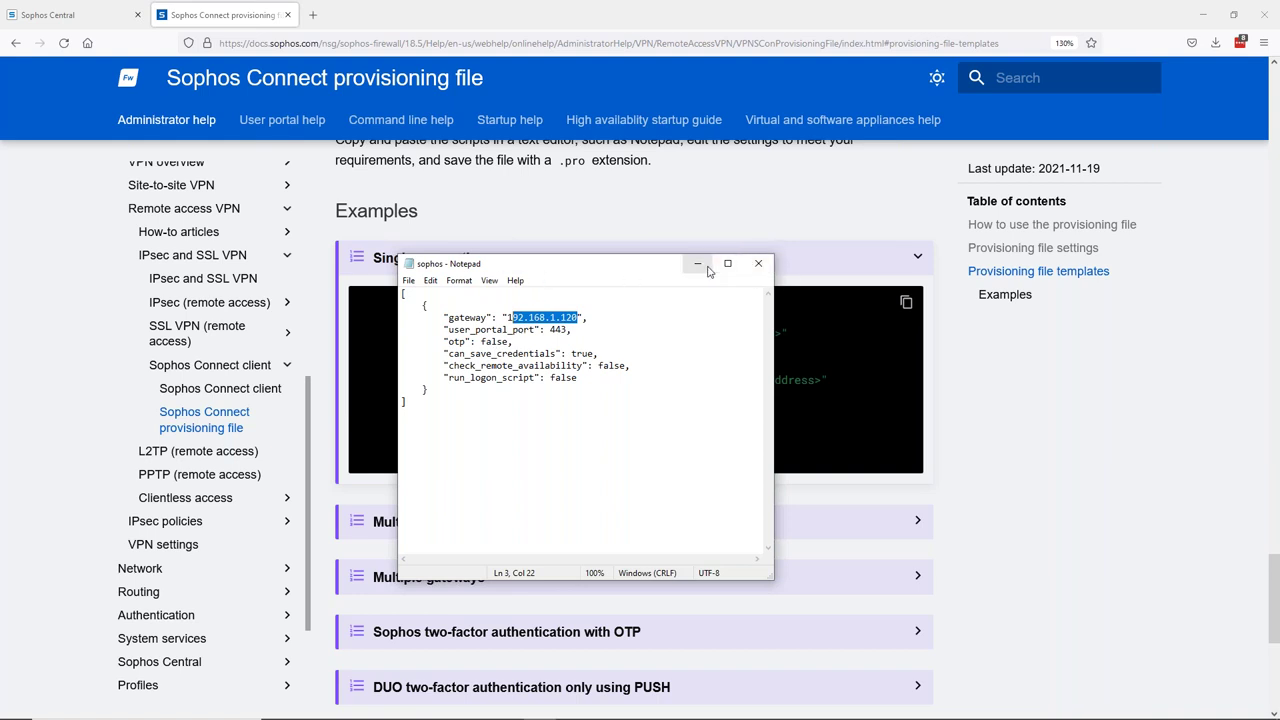
{"action": "key", "text": "alt+Tab"}
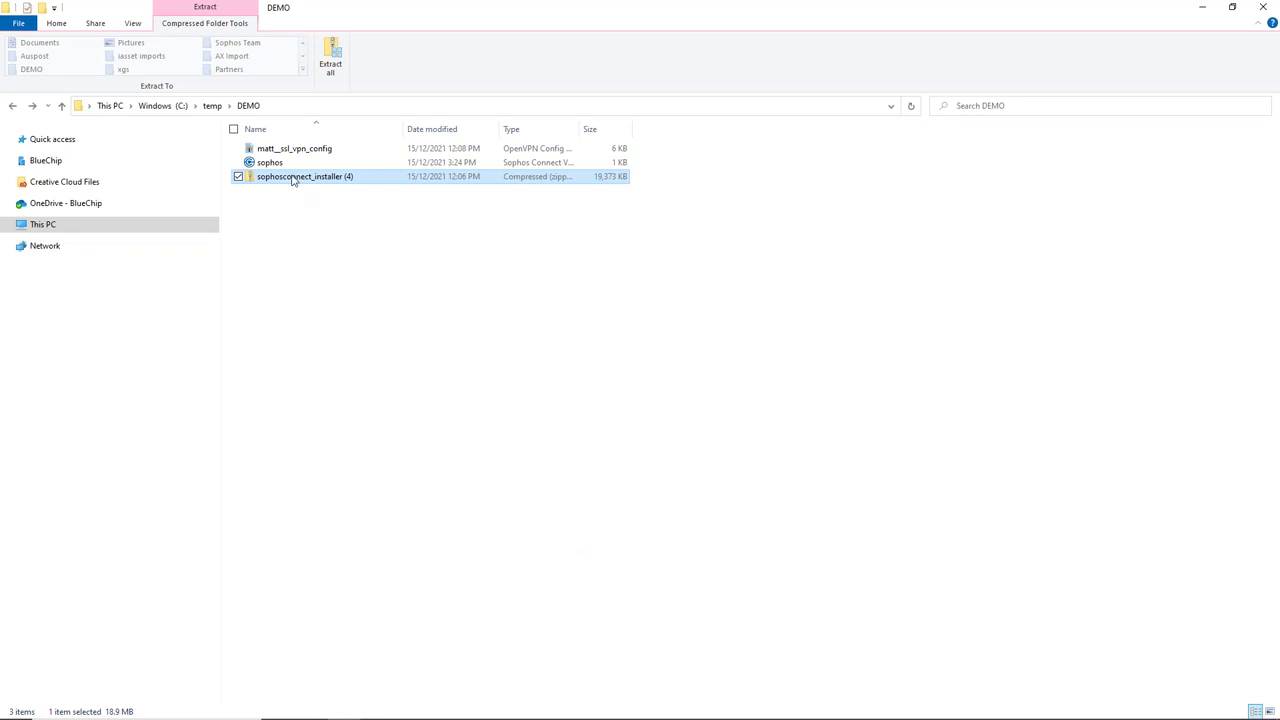
- Import the 'sophos' provisioning file from C:\temp\DEMO into Sophos Connect and connect to 192.168.1.120
{"action": "double_click", "coordinate": [272, 162]}
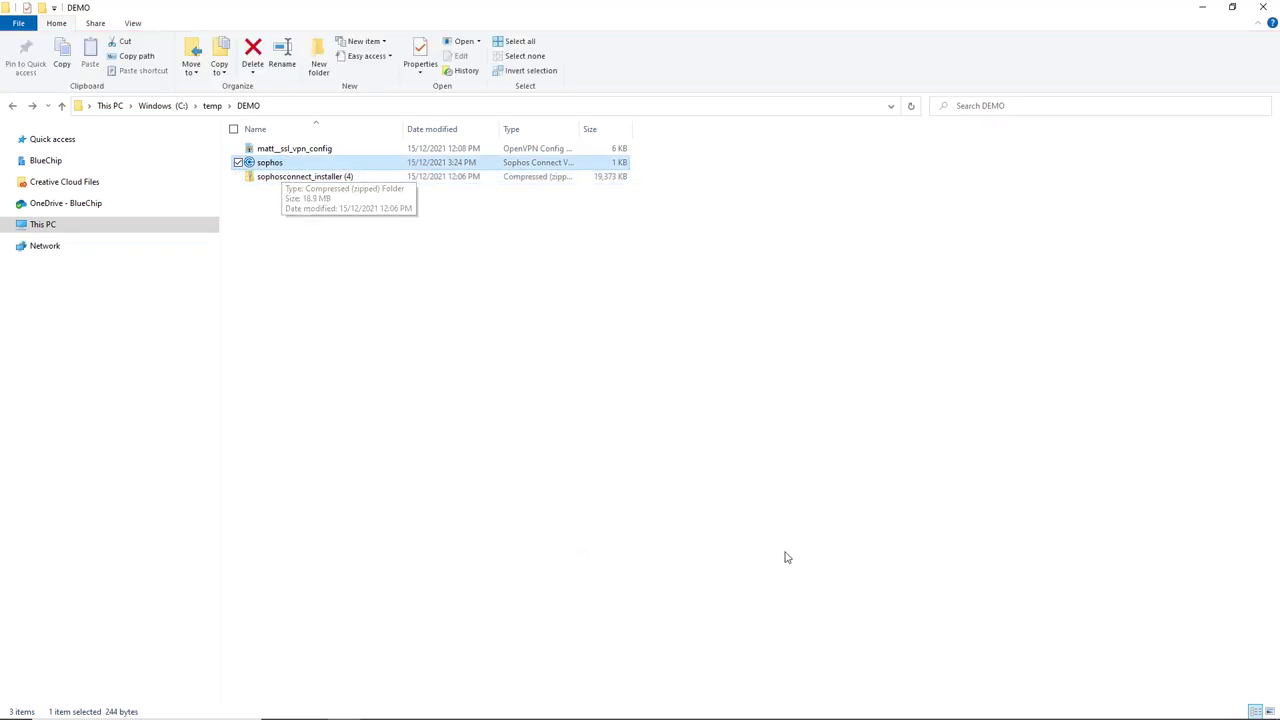
{"action": "left_click", "coordinate": [1050, 708]}
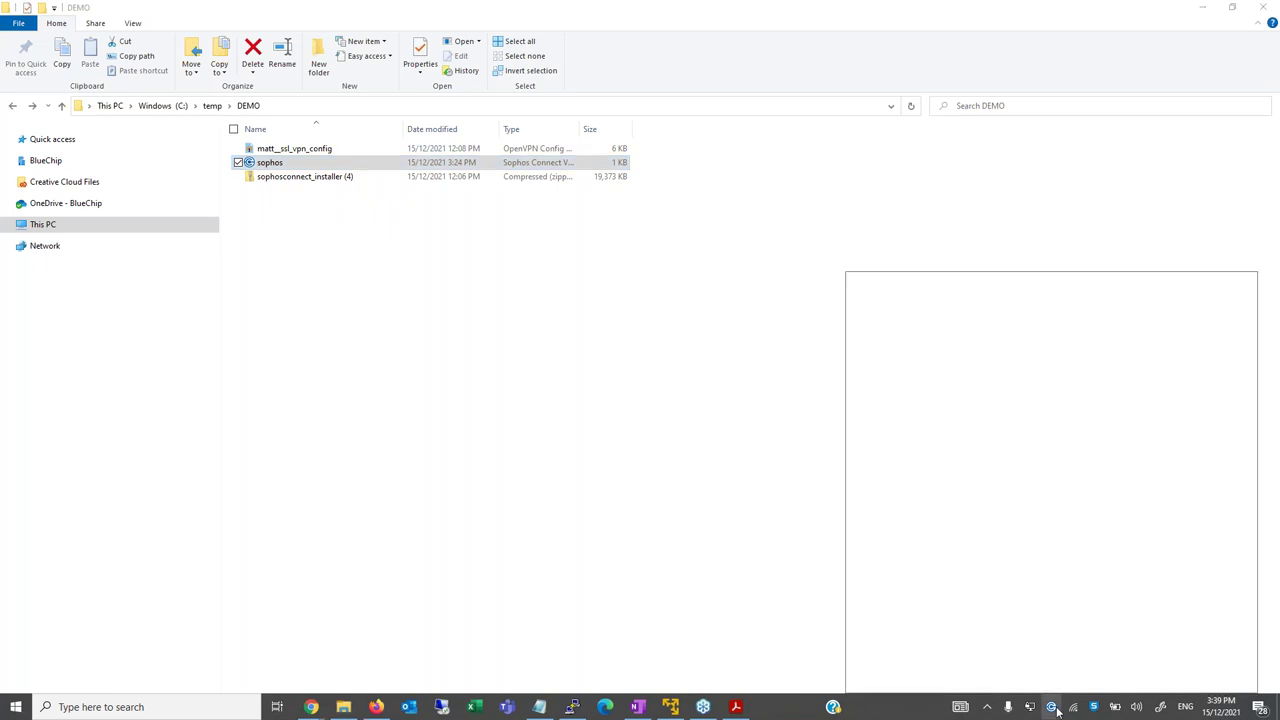
{"action": "left_click", "coordinate": [1180, 341]}
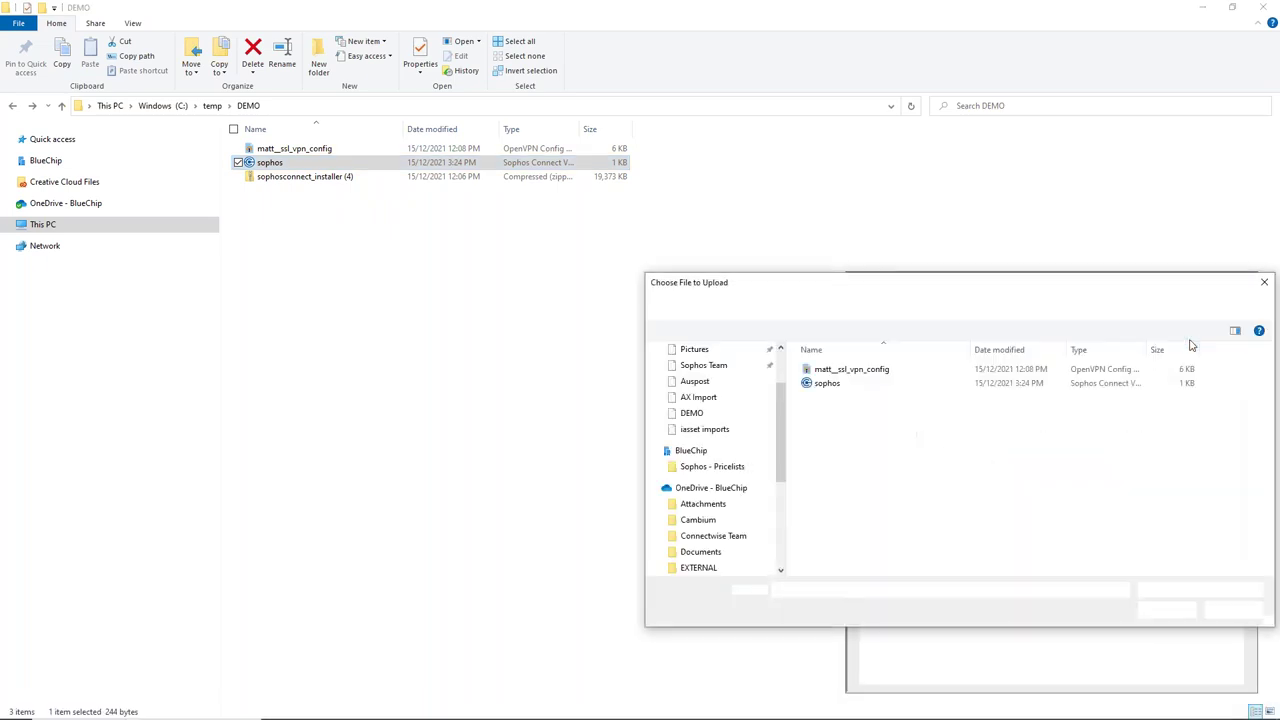
{"action": "left_click", "coordinate": [842, 391]}
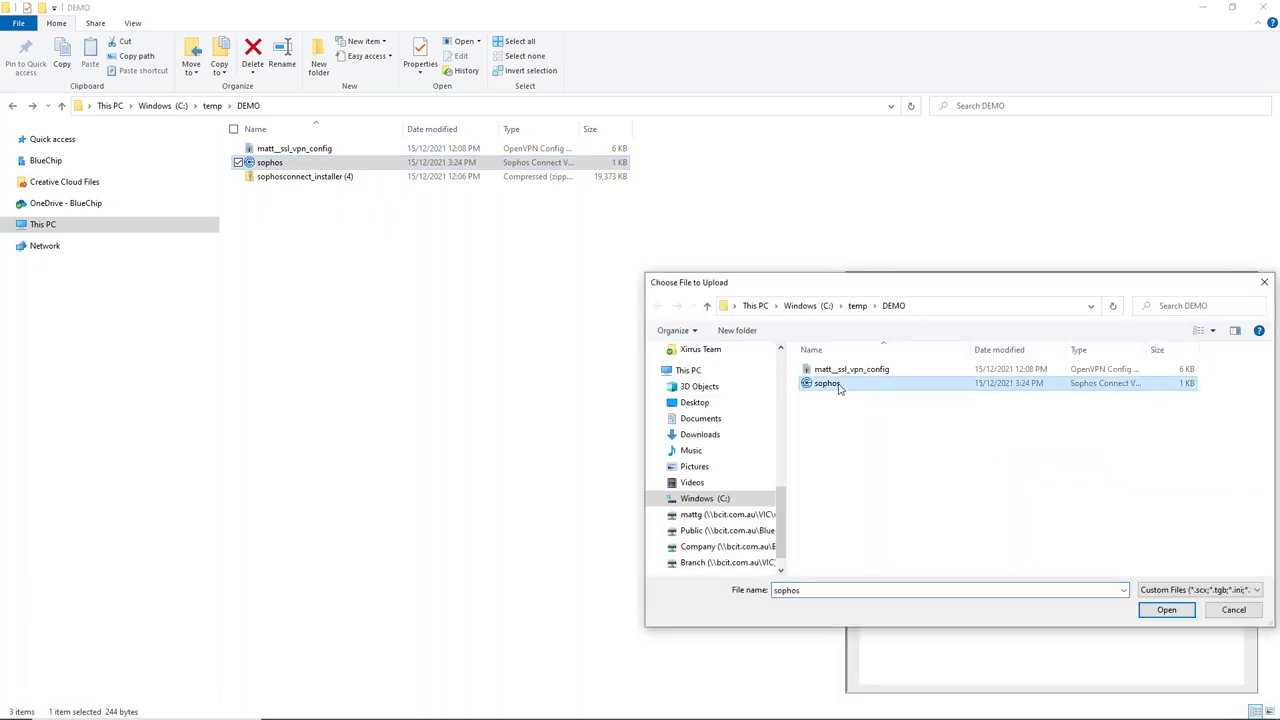
{"action": "left_click", "coordinate": [1168, 611]}
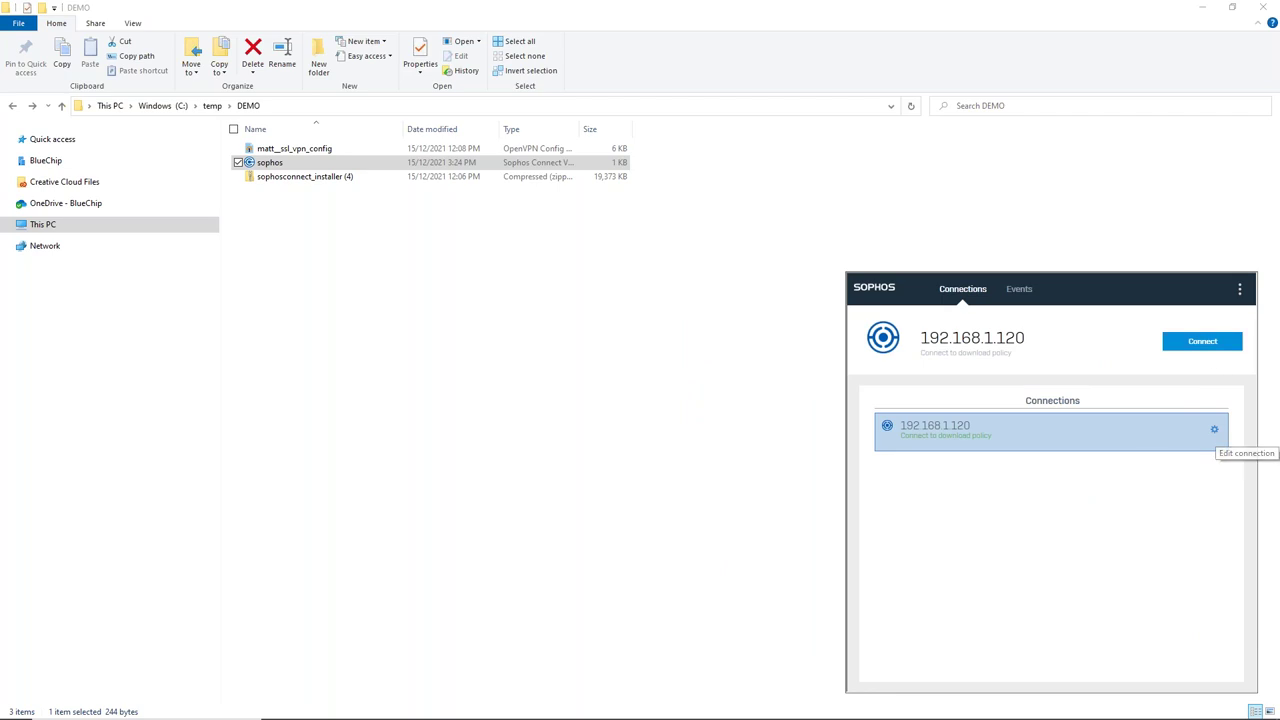
{"action": "left_click", "coordinate": [1213, 343]}
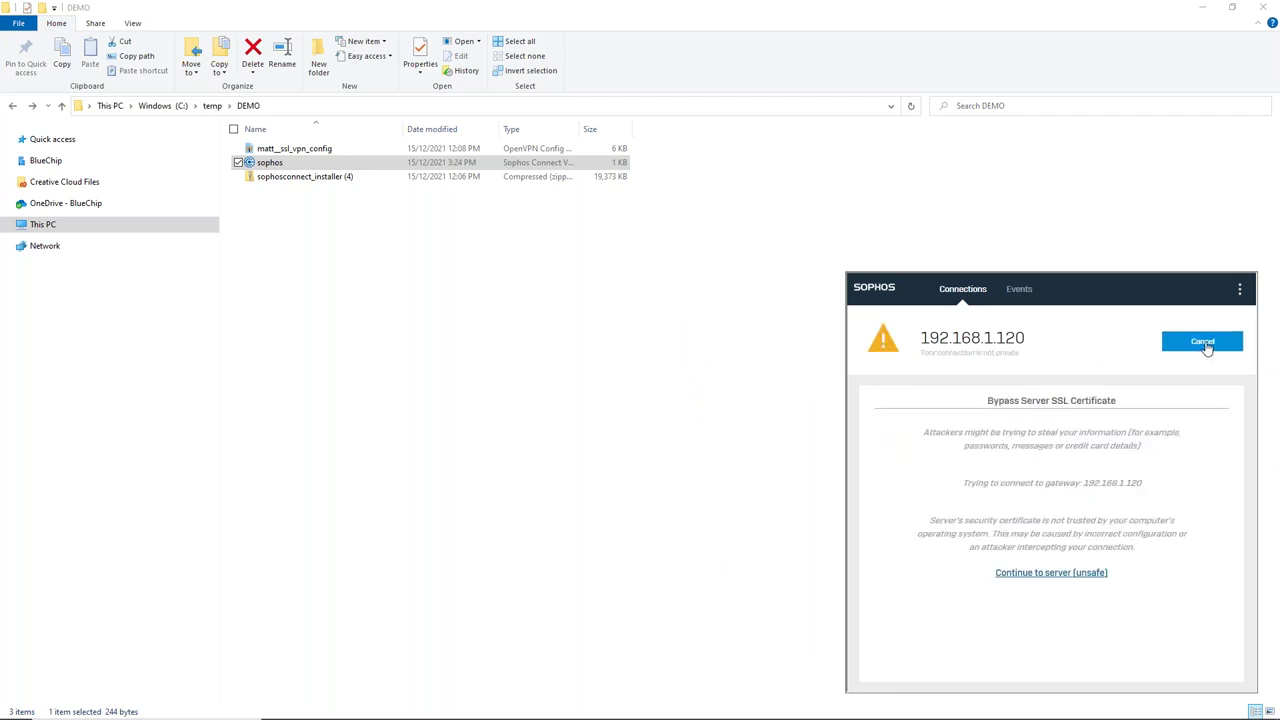
- Continue past the unsafe certificate warning and sign in with the user's username and password
{"action": "left_click", "coordinate": [1080, 575]}
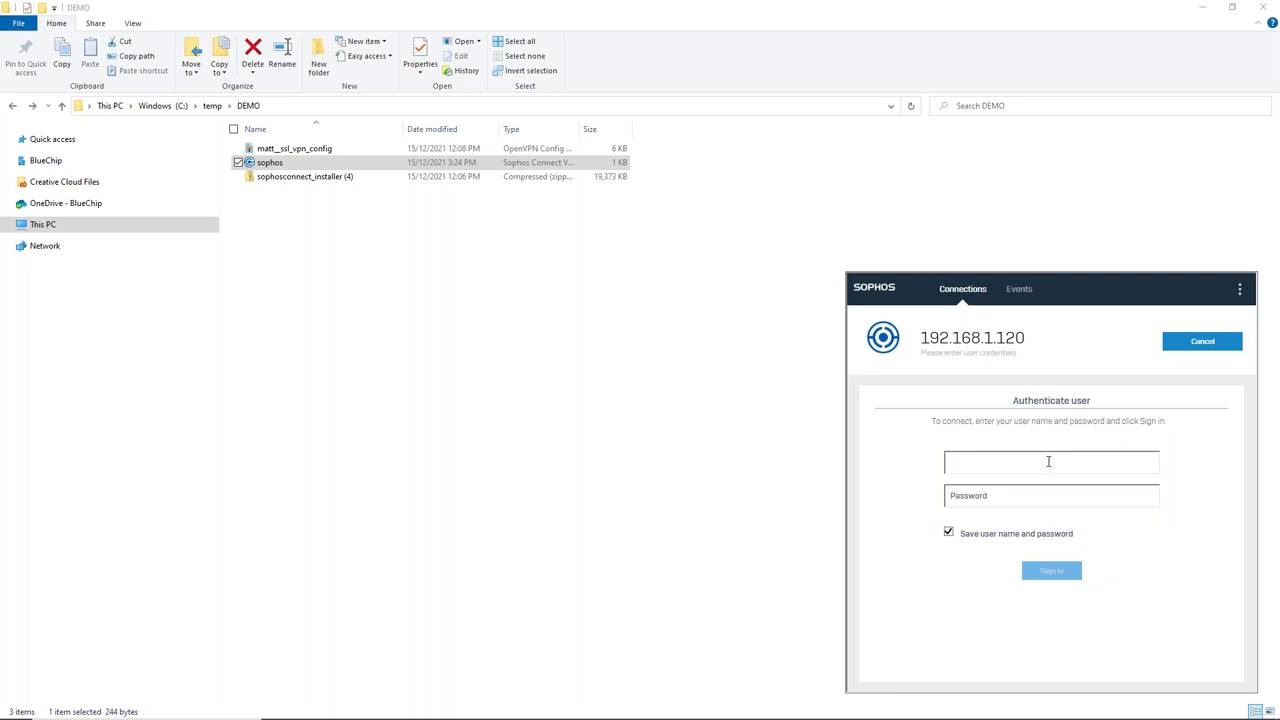
{"action": "type", "text": "matt"}
{"action": "key", "text": "Tab"}
{"action": "type", "text": "**********"}
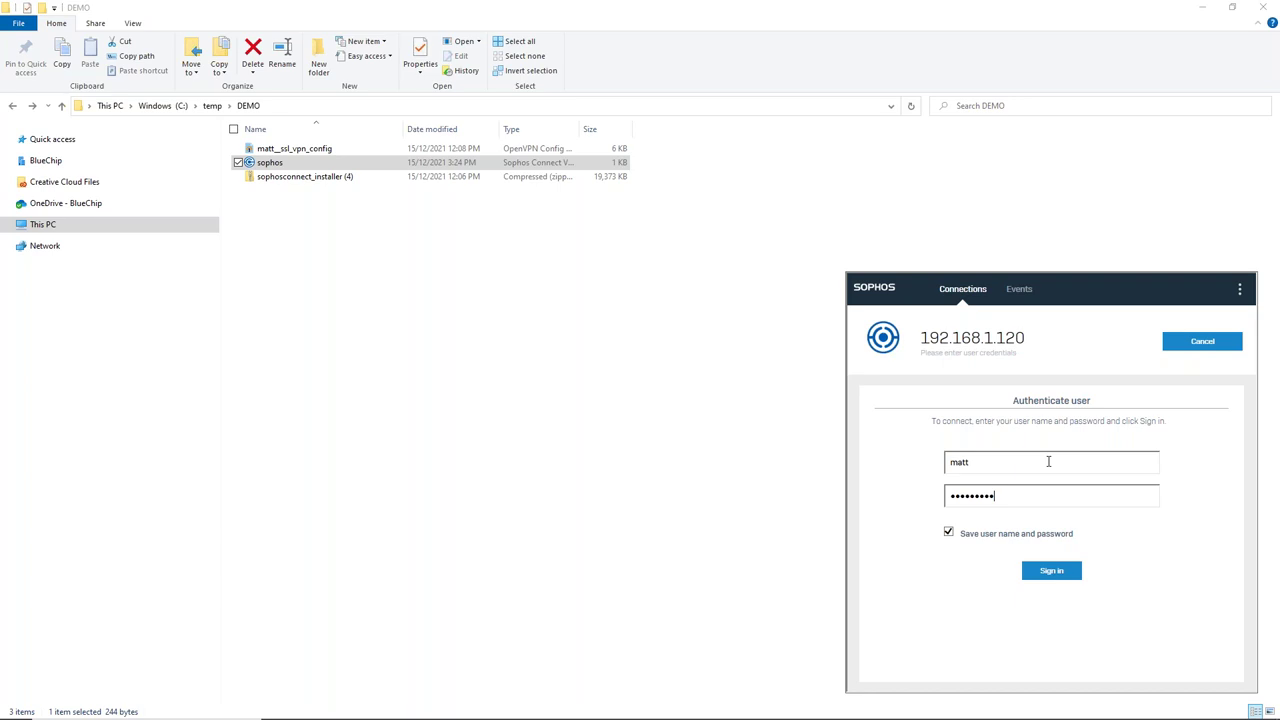
{"action": "left_click", "coordinate": [1052, 572]}
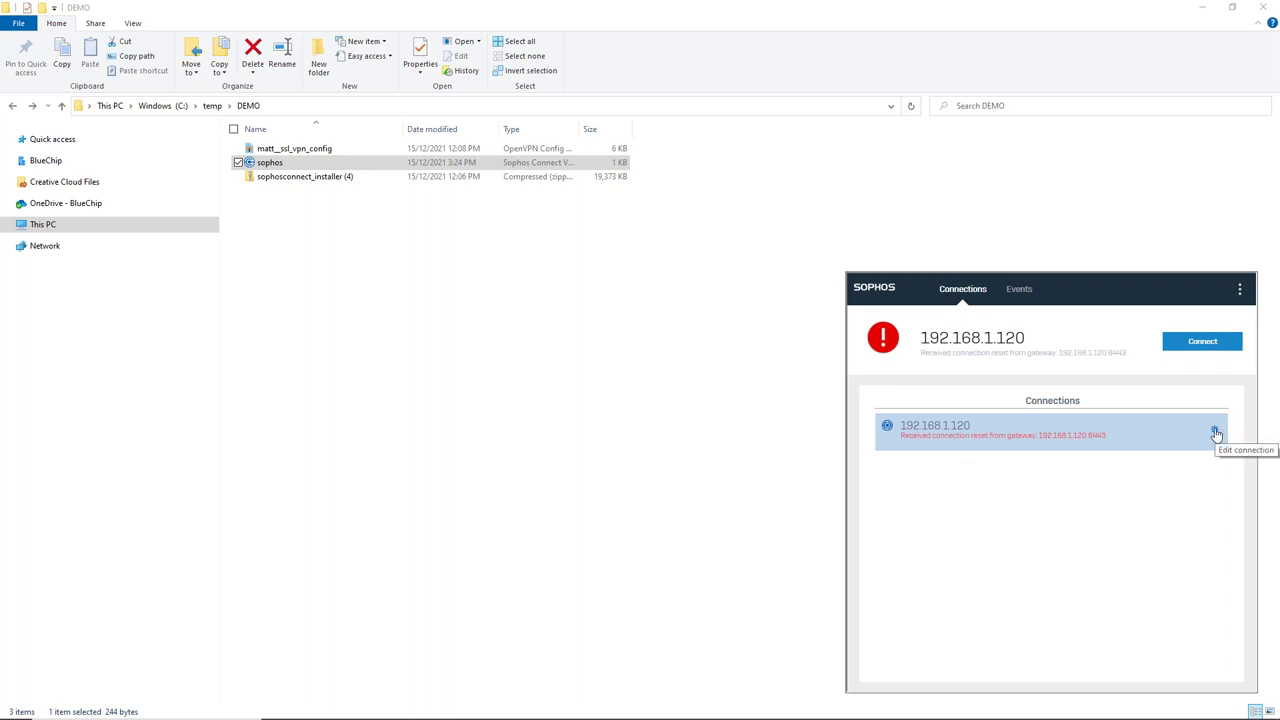
- Update the 192.168.1.120 connection's policy from the gateway, then disconnect once it connects
{"action": "left_click", "coordinate": [1215, 432]}
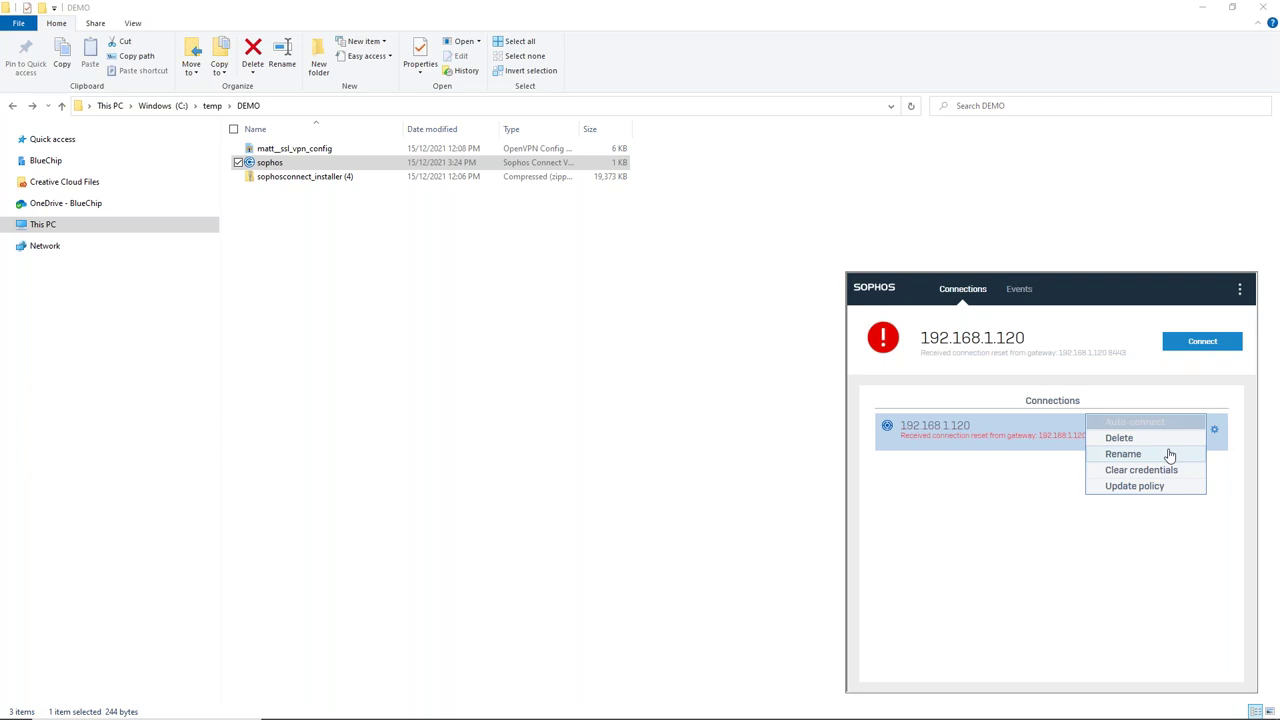
{"action": "left_click", "coordinate": [1240, 290]}
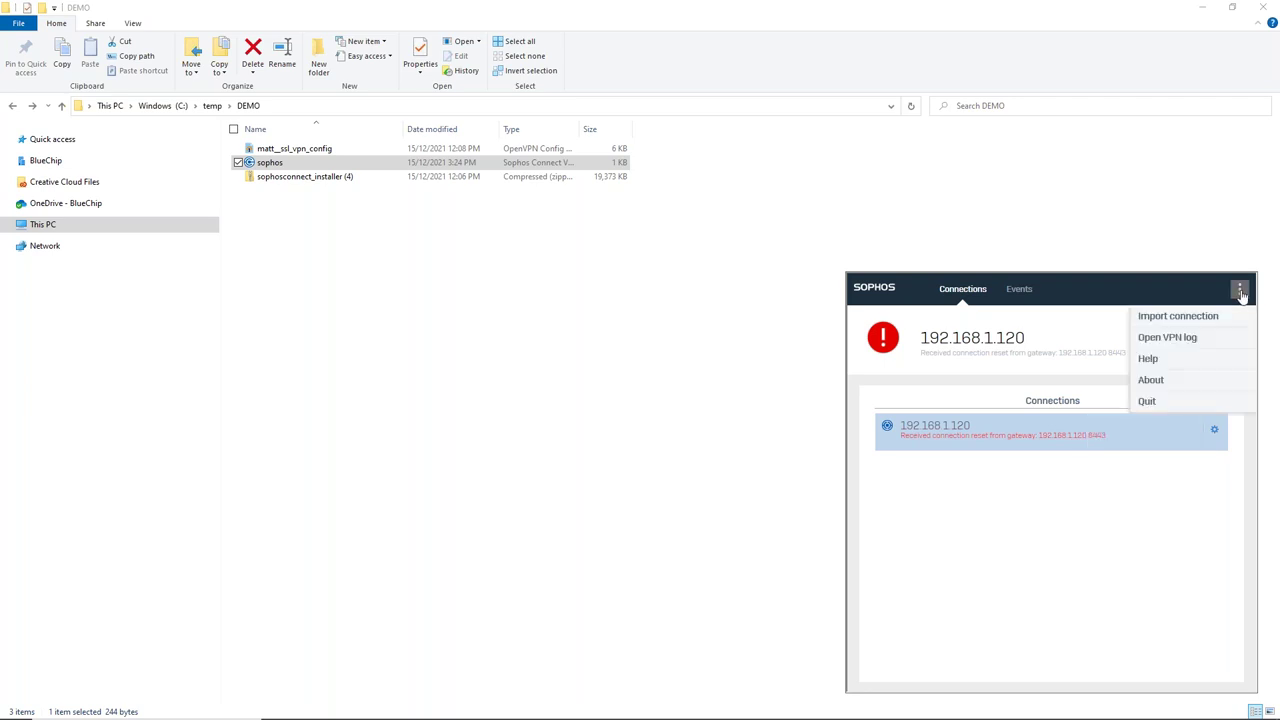
{"action": "left_click", "coordinate": [1110, 398]}
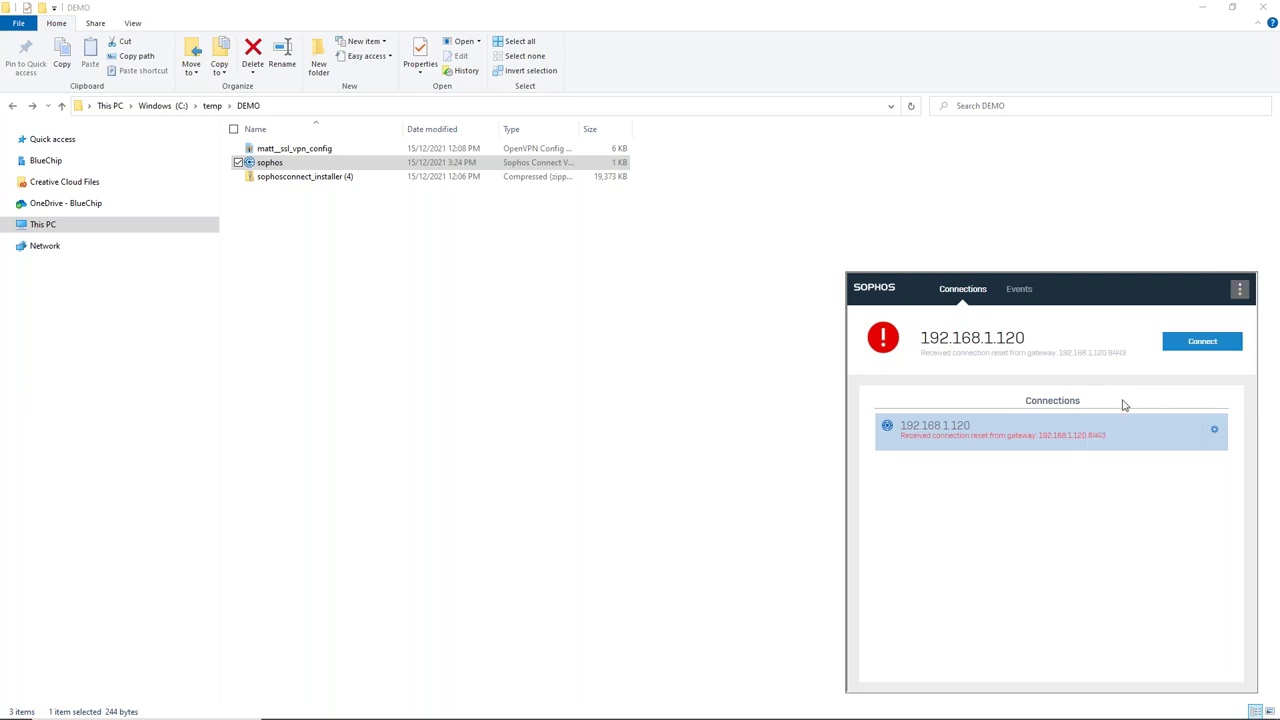
{"action": "left_click", "coordinate": [1216, 433]}
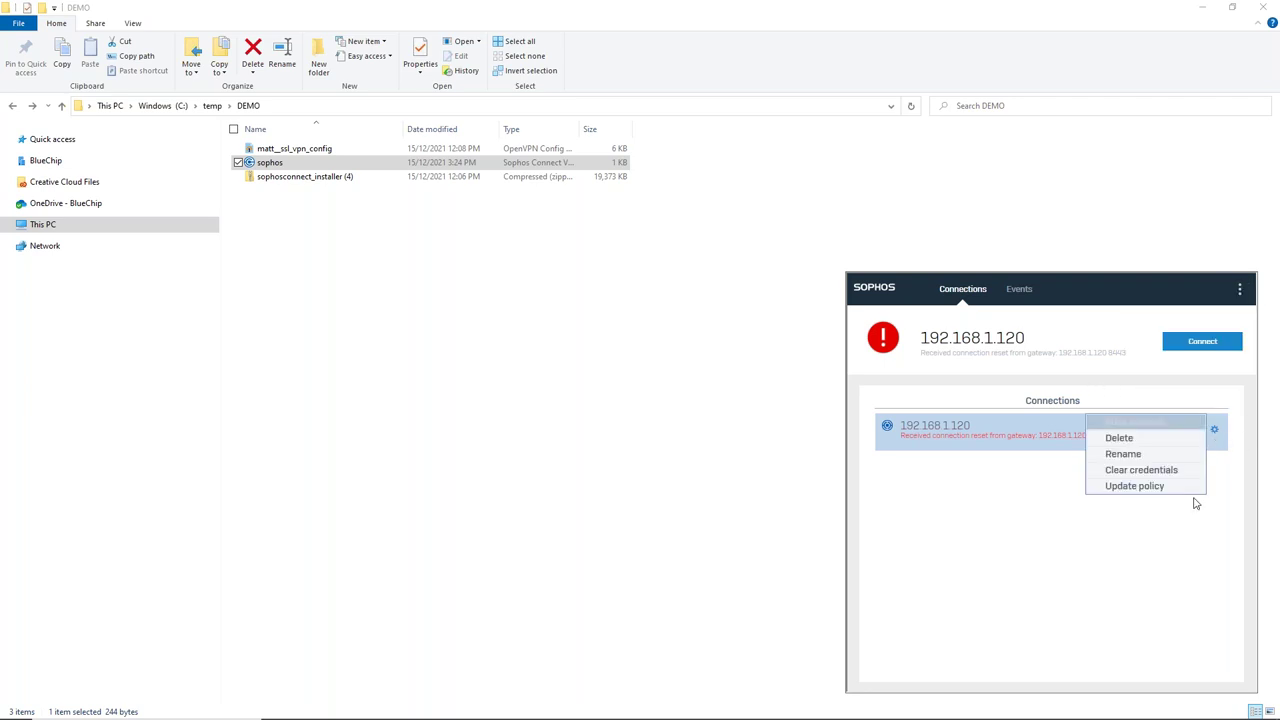
{"action": "left_click", "coordinate": [1137, 490]}
{"action": "left_click", "coordinate": [1063, 517]}
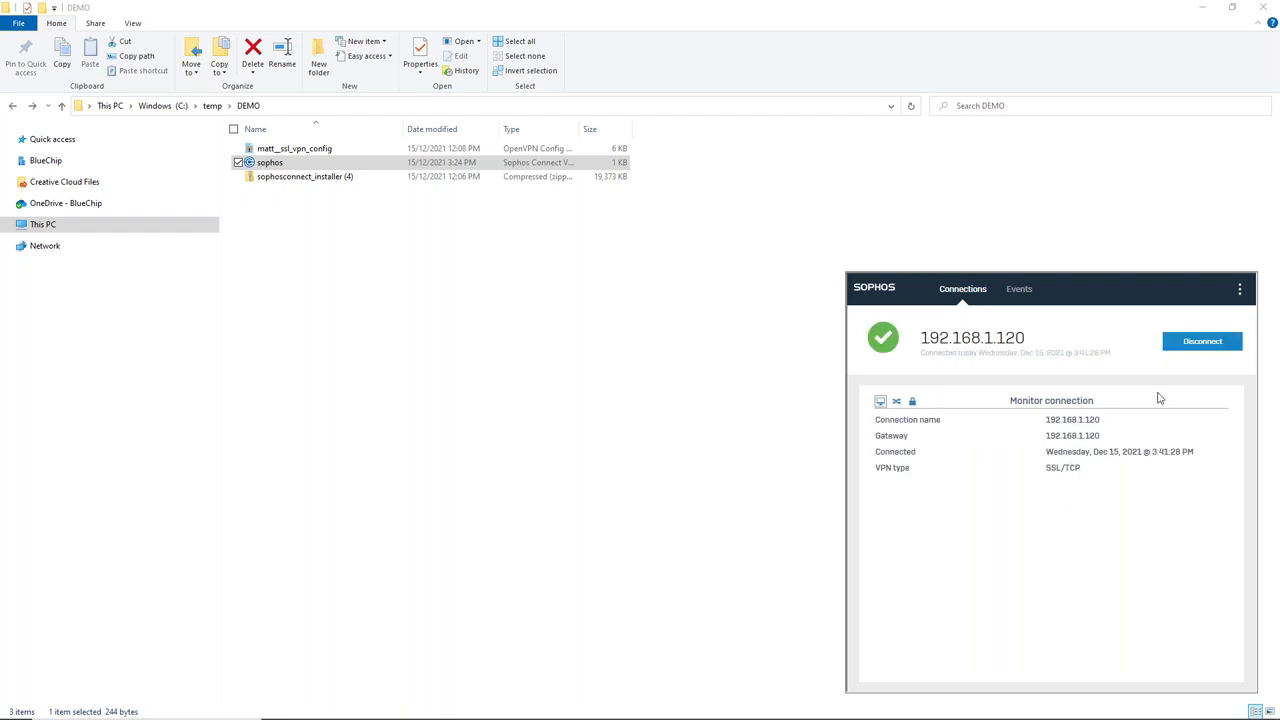
{"action": "left_click", "coordinate": [1205, 345]}
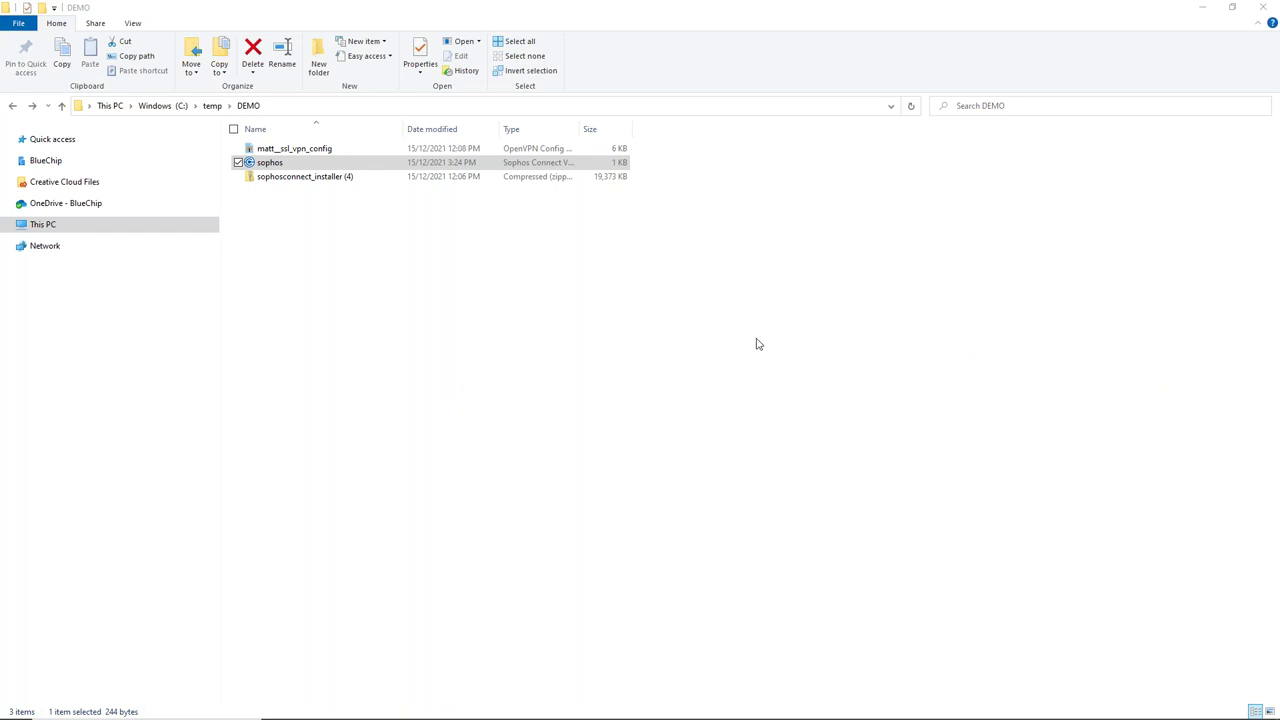
{"action": "key", "text": "super+e"}
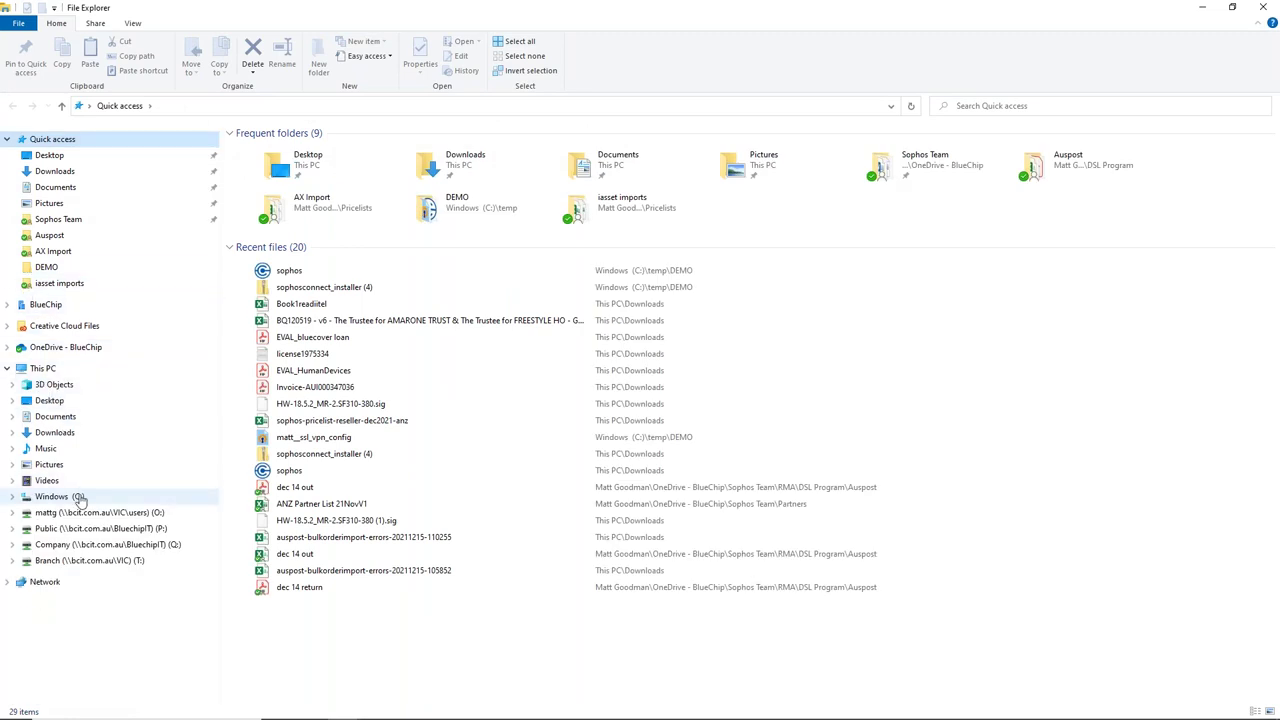
{"action": "left_click", "coordinate": [60, 496]}
{"action": "left_click", "coordinate": [301, 320]}
{"action": "double_click", "coordinate": [301, 320]}
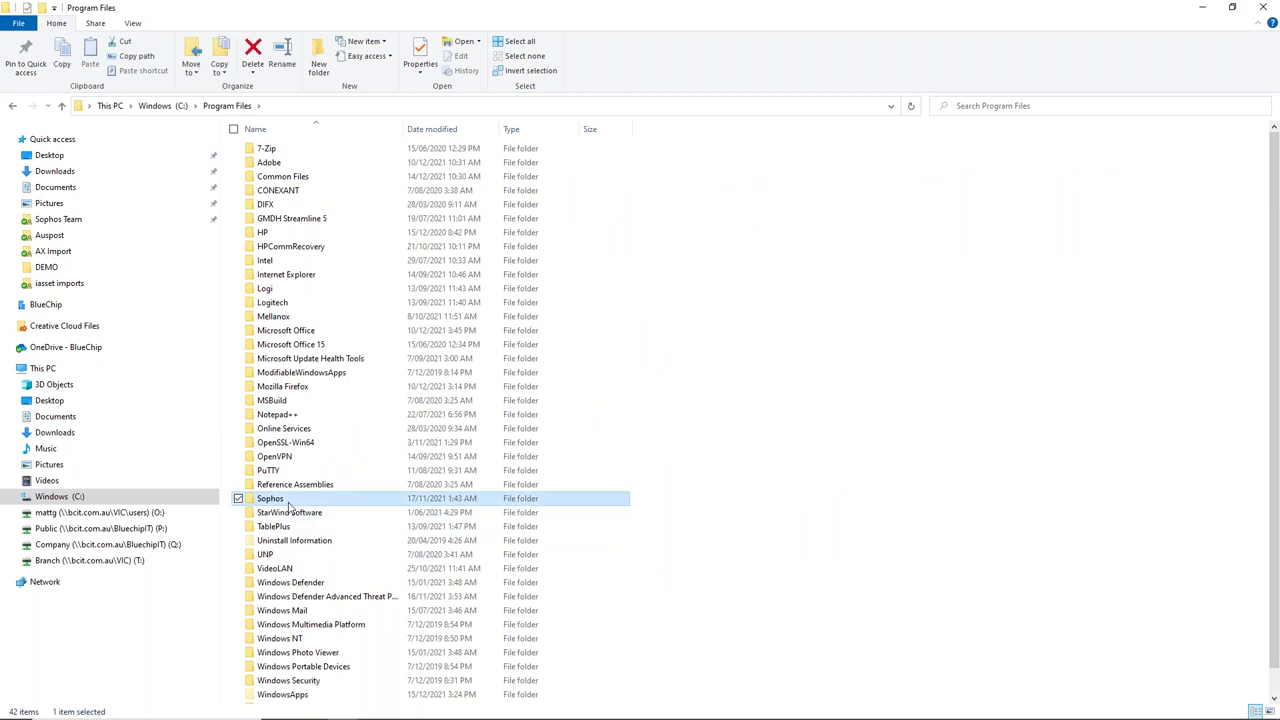
{"action": "double_click", "coordinate": [280, 498]}
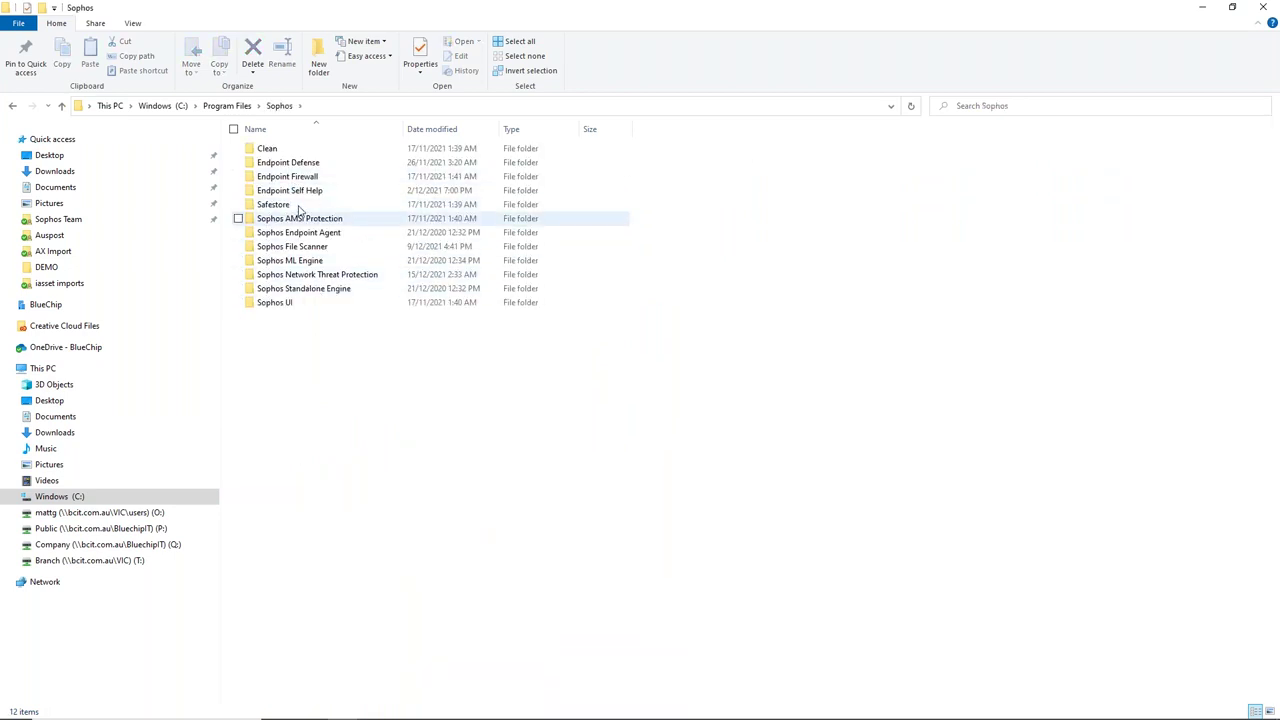
{"action": "key", "text": "alt+Up"}
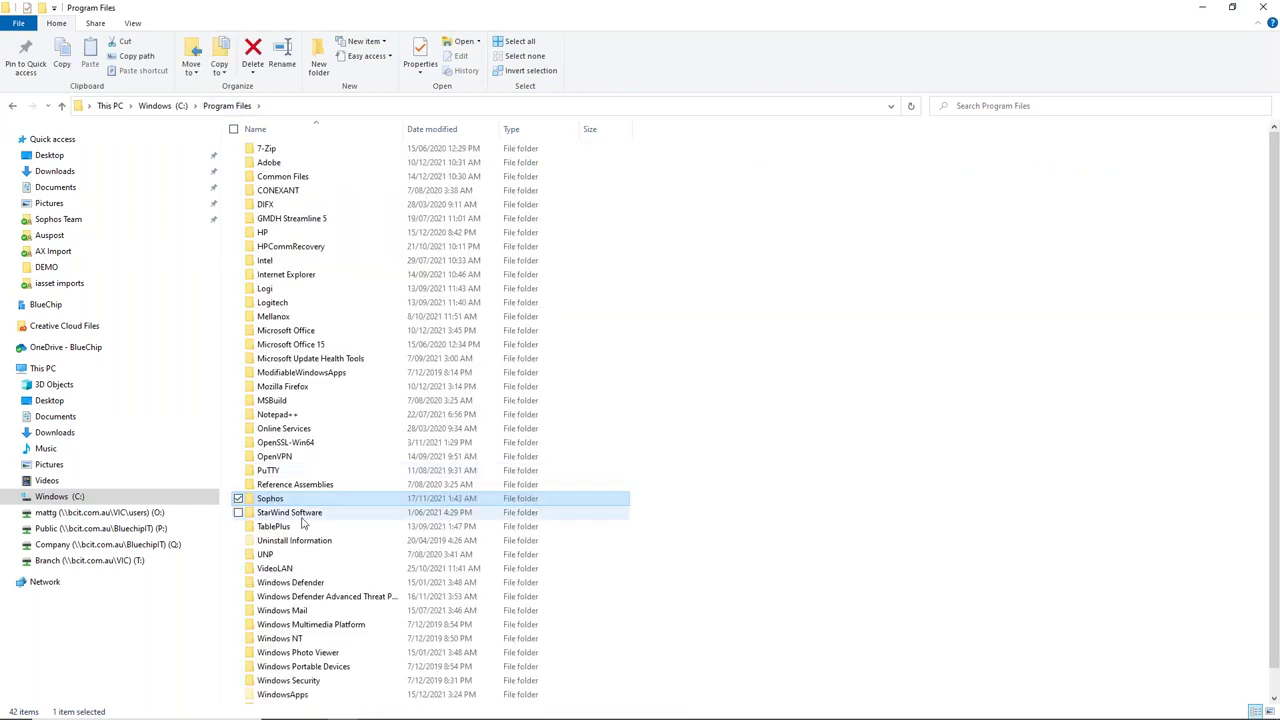
{"action": "left_click", "coordinate": [109, 499]}
{"action": "double_click", "coordinate": [319, 335]}
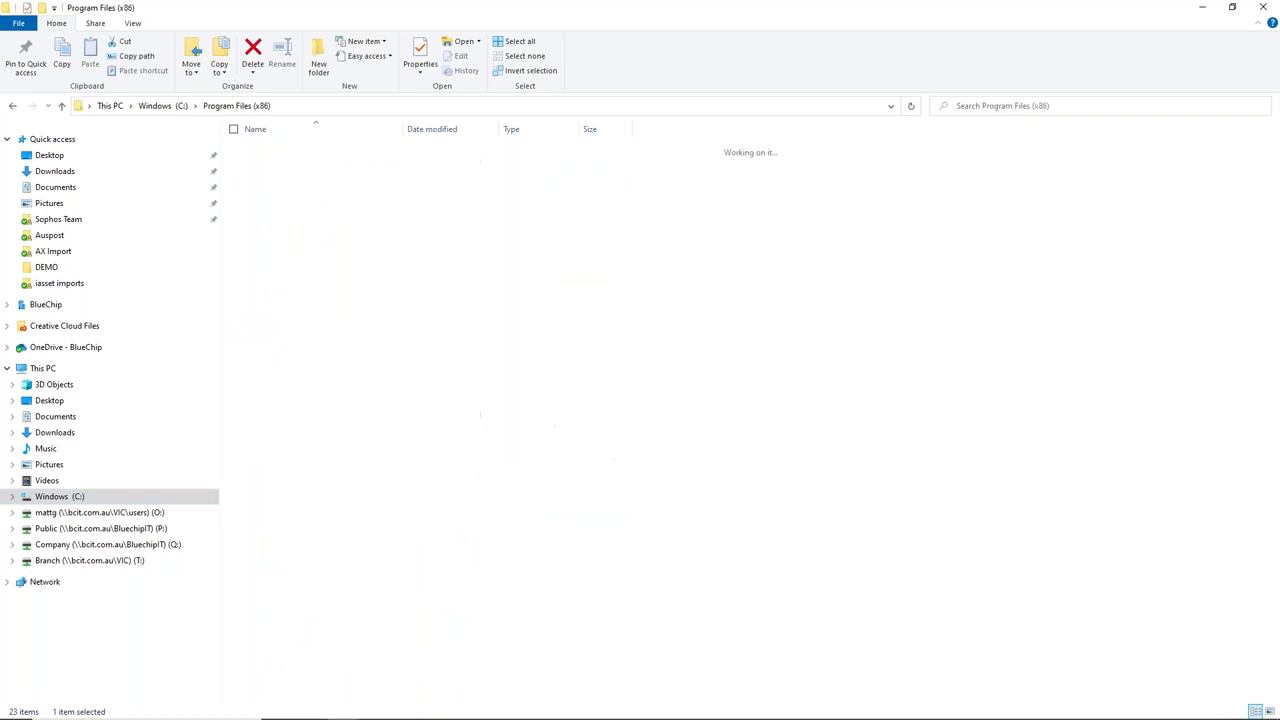
{"action": "scroll", "coordinate": [283, 553], "scroll_direction": "down", "scroll_amount": 1}
{"action": "double_click", "coordinate": [283, 555]}
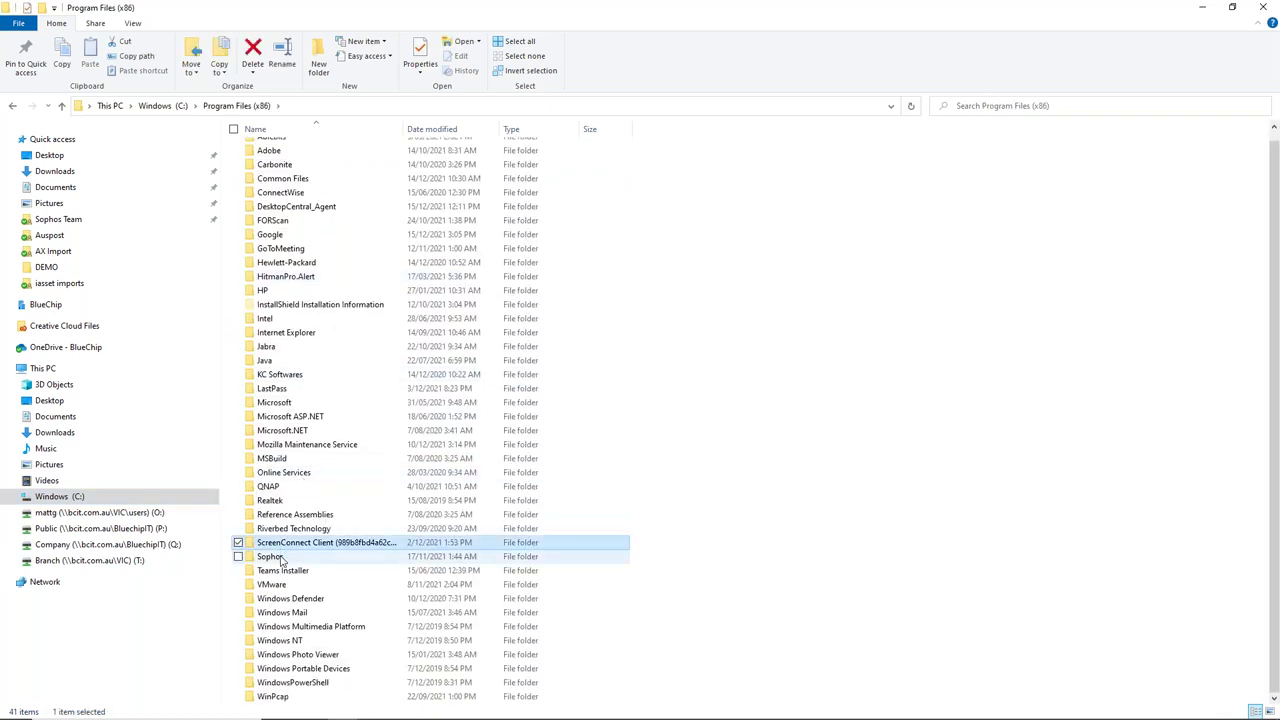
{"action": "double_click", "coordinate": [287, 162]}
{"action": "double_click", "coordinate": [282, 164]}
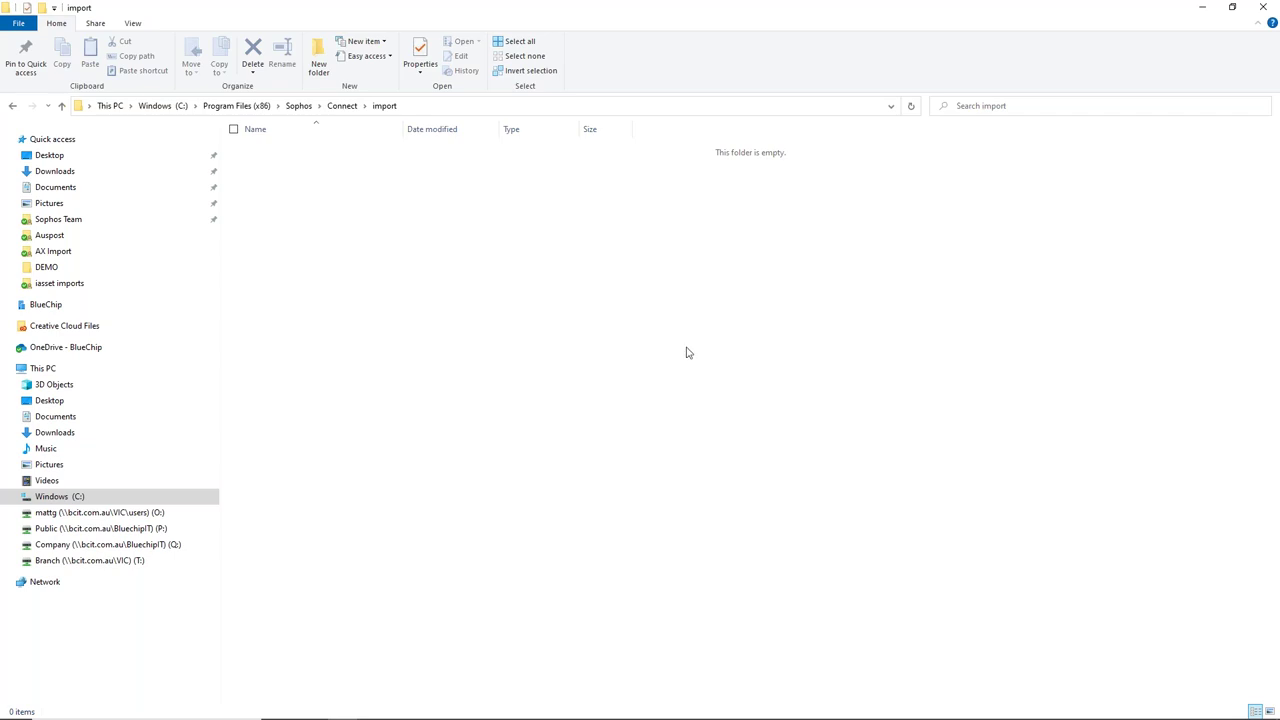
{"action": "left_click", "coordinate": [1263, 7]}
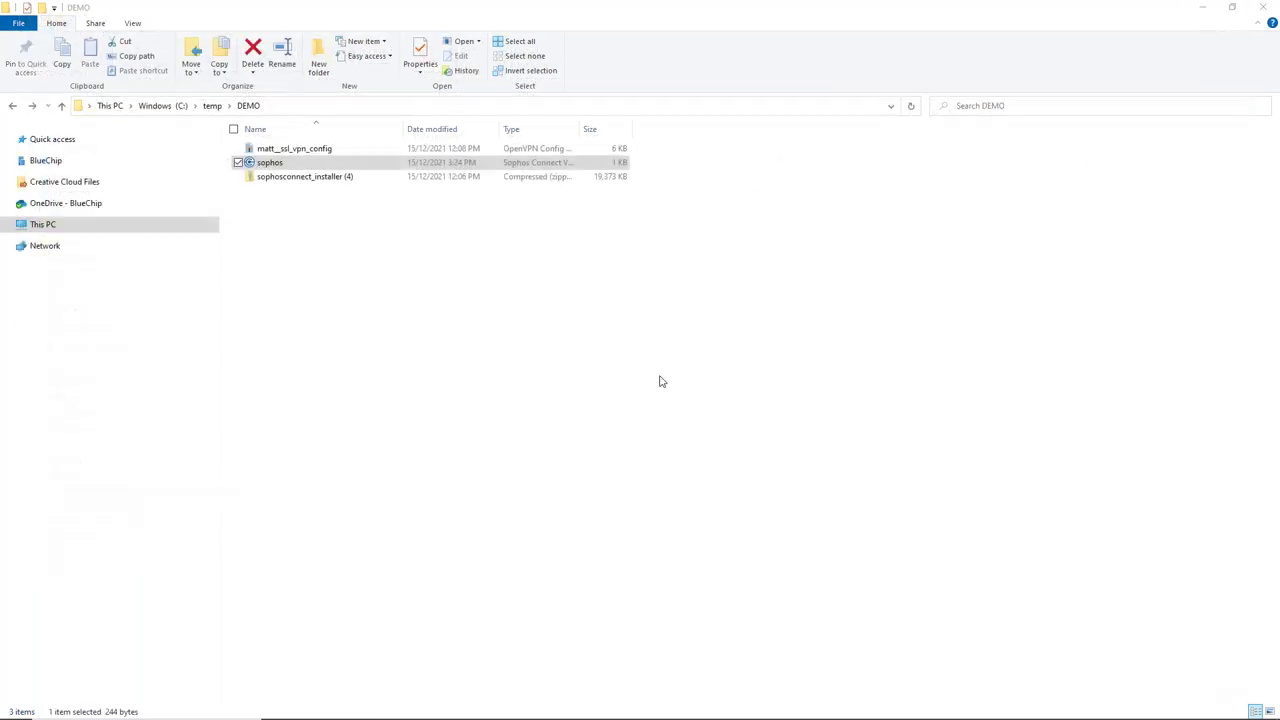
- Select the SSL VPN config file in the DEMO folder and open the 192.168.1.120 connection's options
{"action": "key", "text": "alt+Tab"}
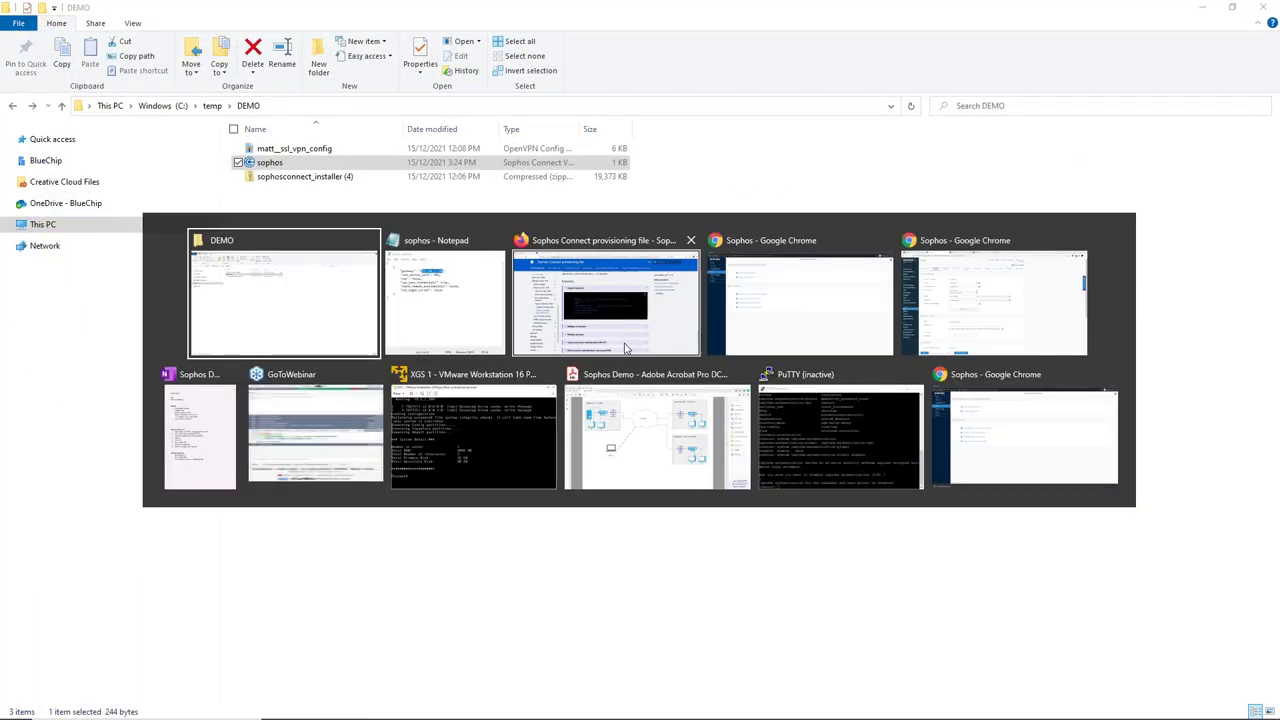
{"action": "key", "text": "alt+Tab"}
{"action": "key", "text": "alt+Tab"}
{"action": "key", "text": "alt+Tab"}
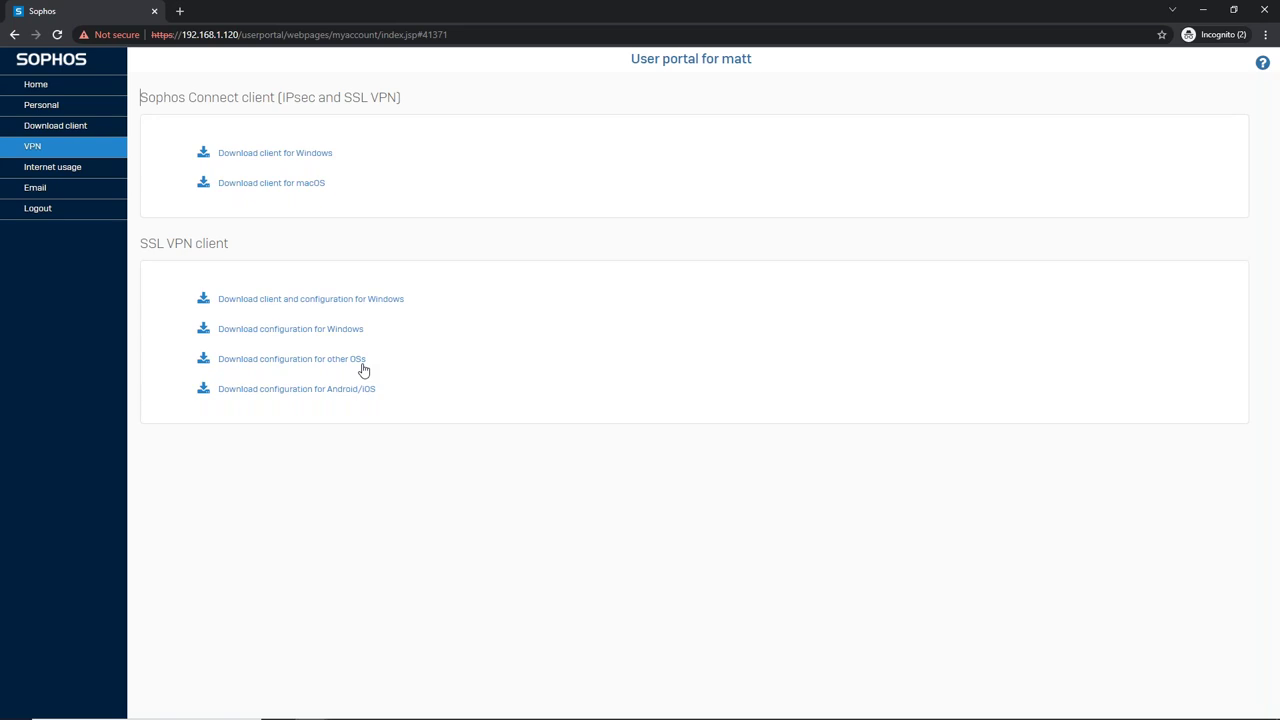
{"action": "key", "text": "alt+Tab"}
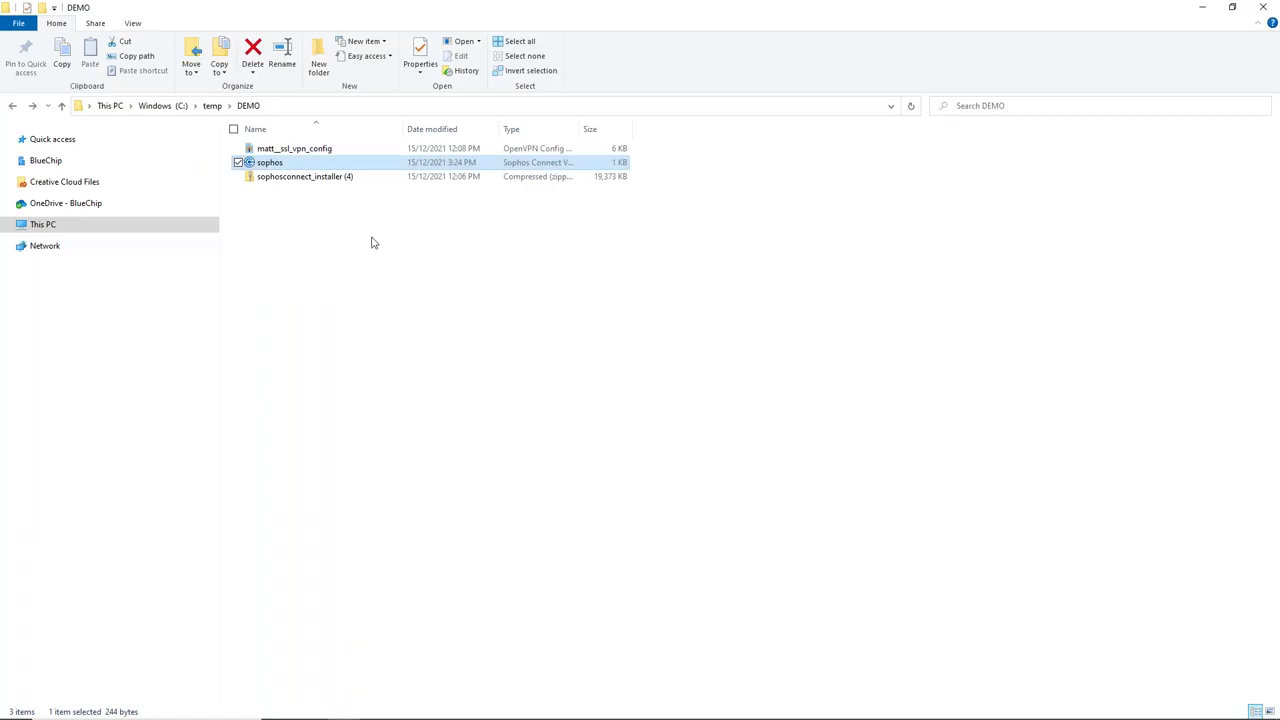
{"action": "left_click", "coordinate": [288, 151]}
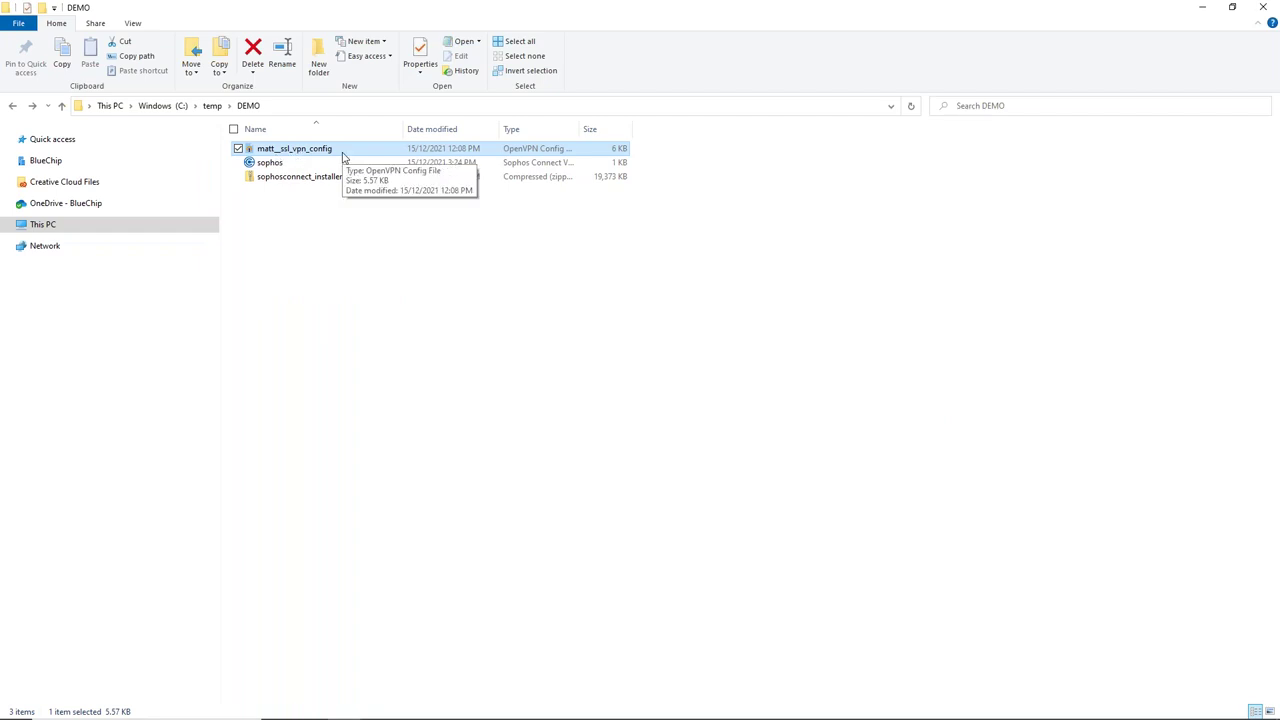
{"action": "left_click", "coordinate": [1070, 712]}
{"action": "left_click", "coordinate": [1214, 433]}
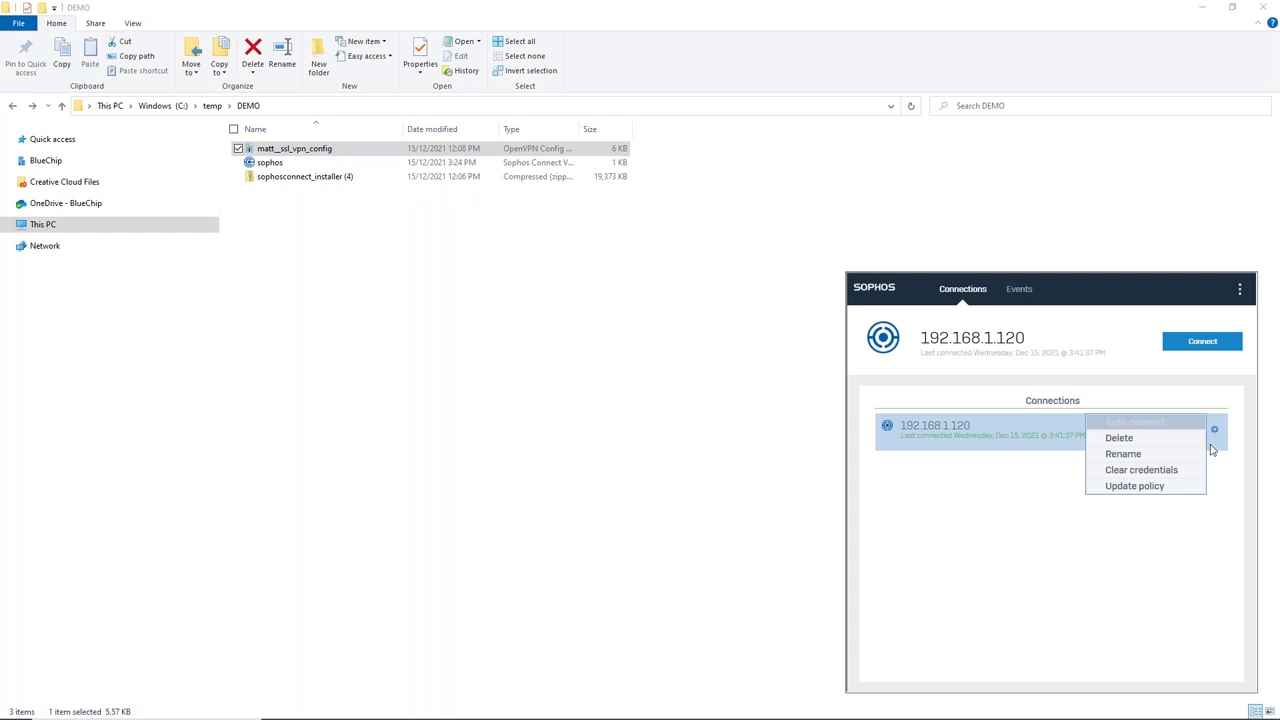
- Delete the 192.168.1.120 connection and import the SSL VPN config file as 192.168.30.101
{"action": "left_click", "coordinate": [1112, 438]}
{"action": "left_click", "coordinate": [1058, 521]}
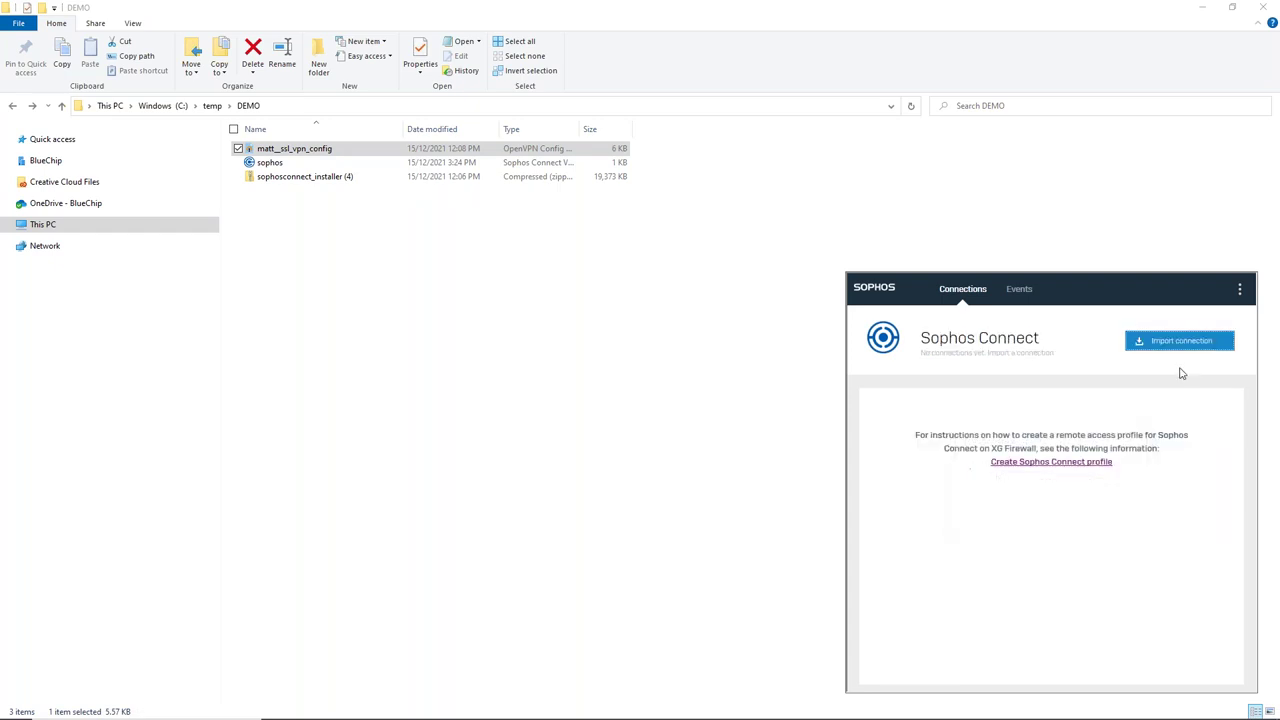
{"action": "left_click", "coordinate": [1212, 345]}
{"action": "left_click", "coordinate": [850, 370]}
{"action": "left_click", "coordinate": [1166, 609]}
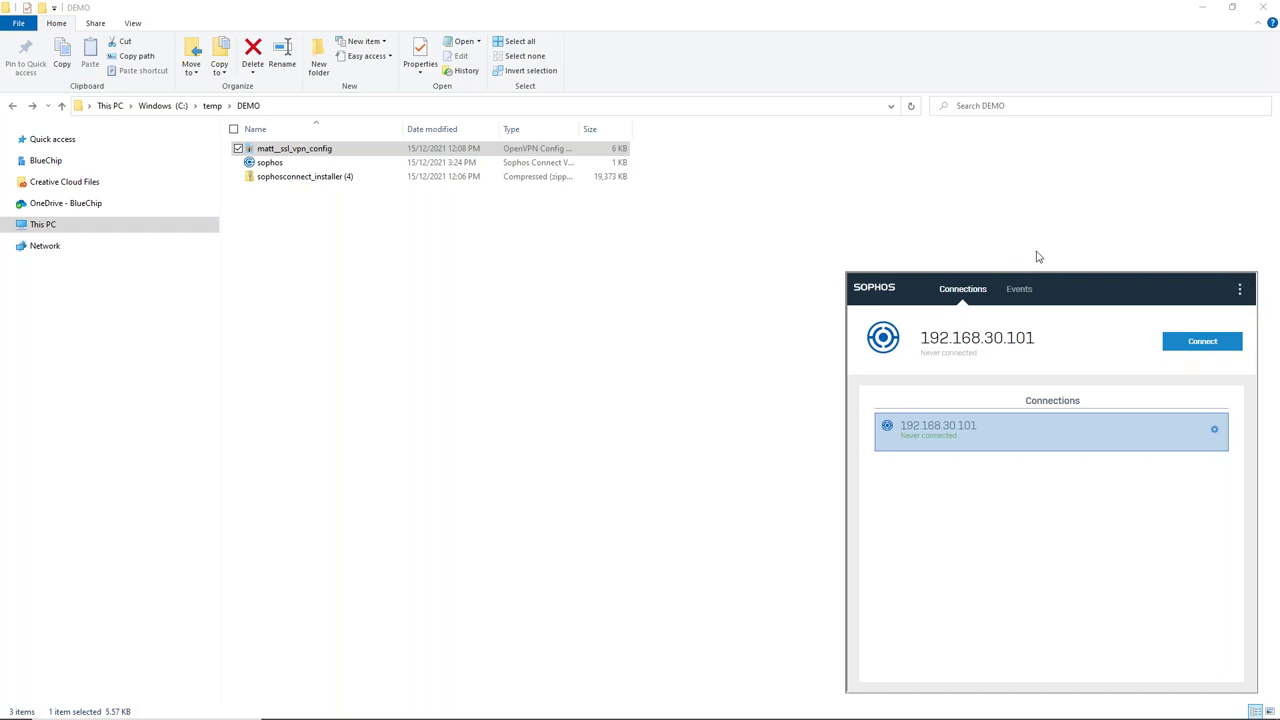
{"action": "left_click", "coordinate": [1100, 251]}
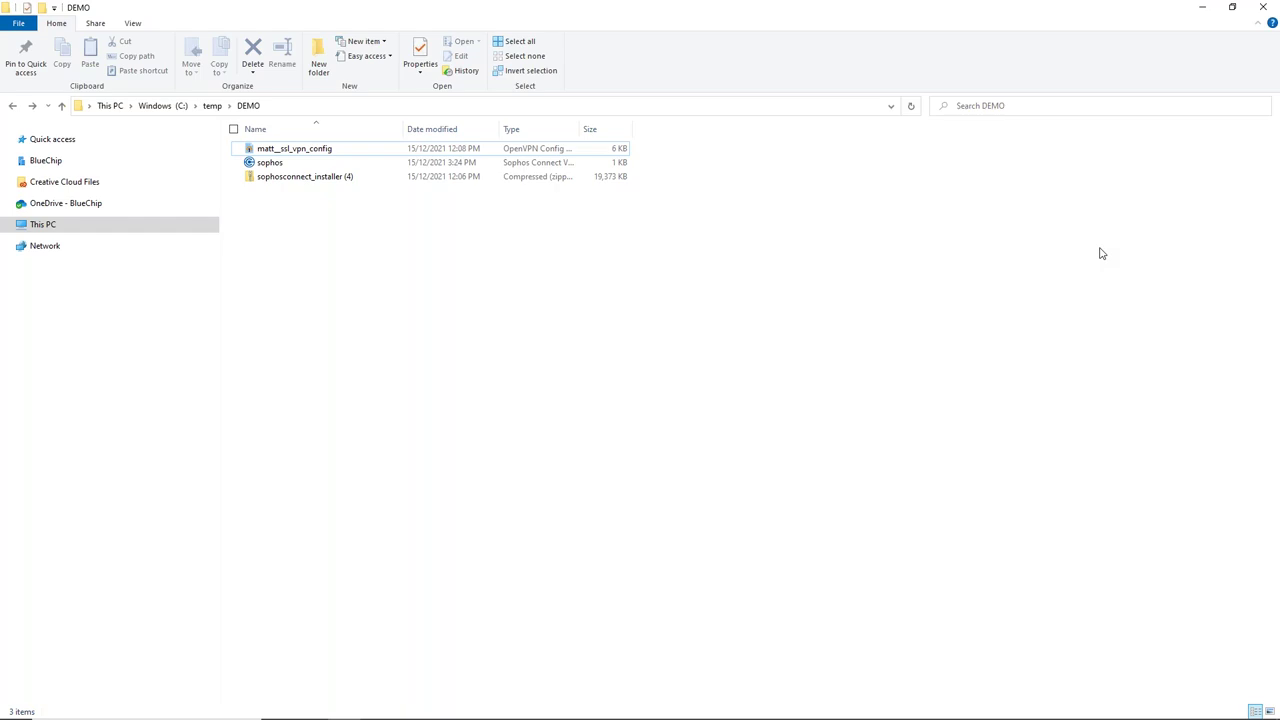
- Replace all Notepad notes text with the documentation's Single connection JSON example
{"action": "left_click", "coordinate": [1208, 9]}
{"action": "key", "text": "alt+Tab"}
{"action": "key", "text": "alt+Tab"}
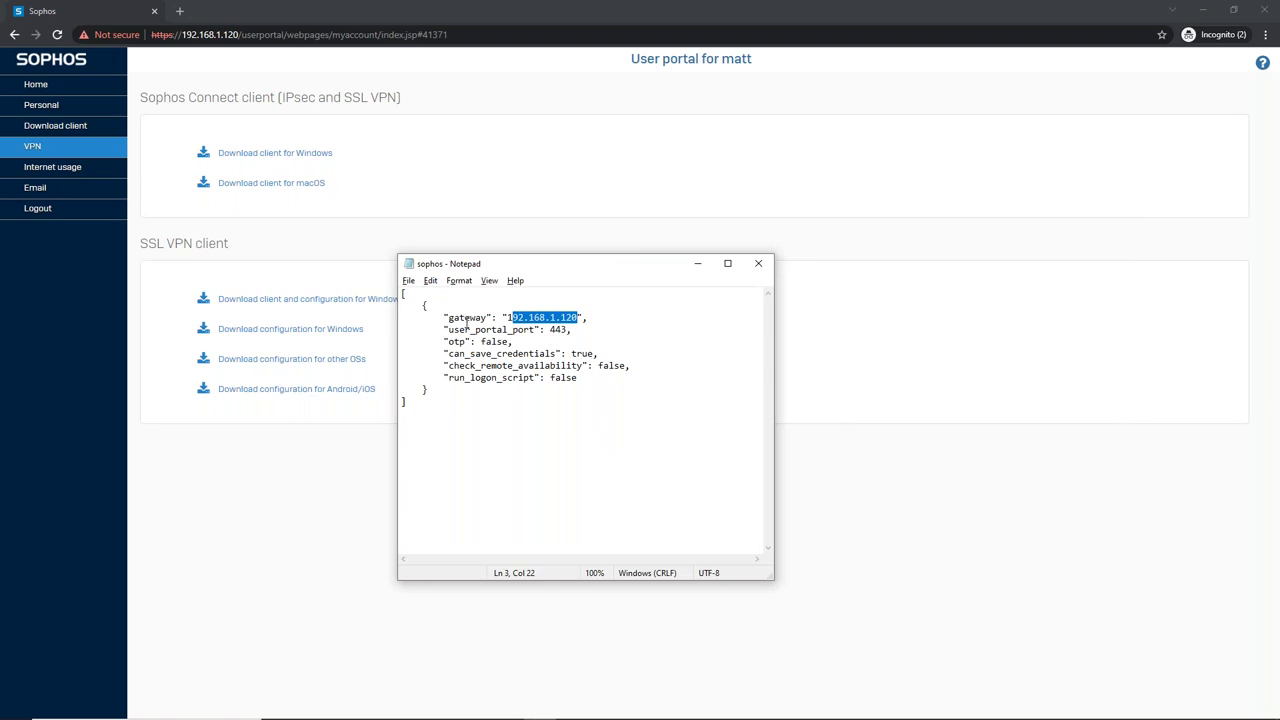
{"action": "key", "text": "alt+Tab"}
{"action": "key", "text": "alt+Tab"}
{"action": "key", "text": "alt+Tab"}
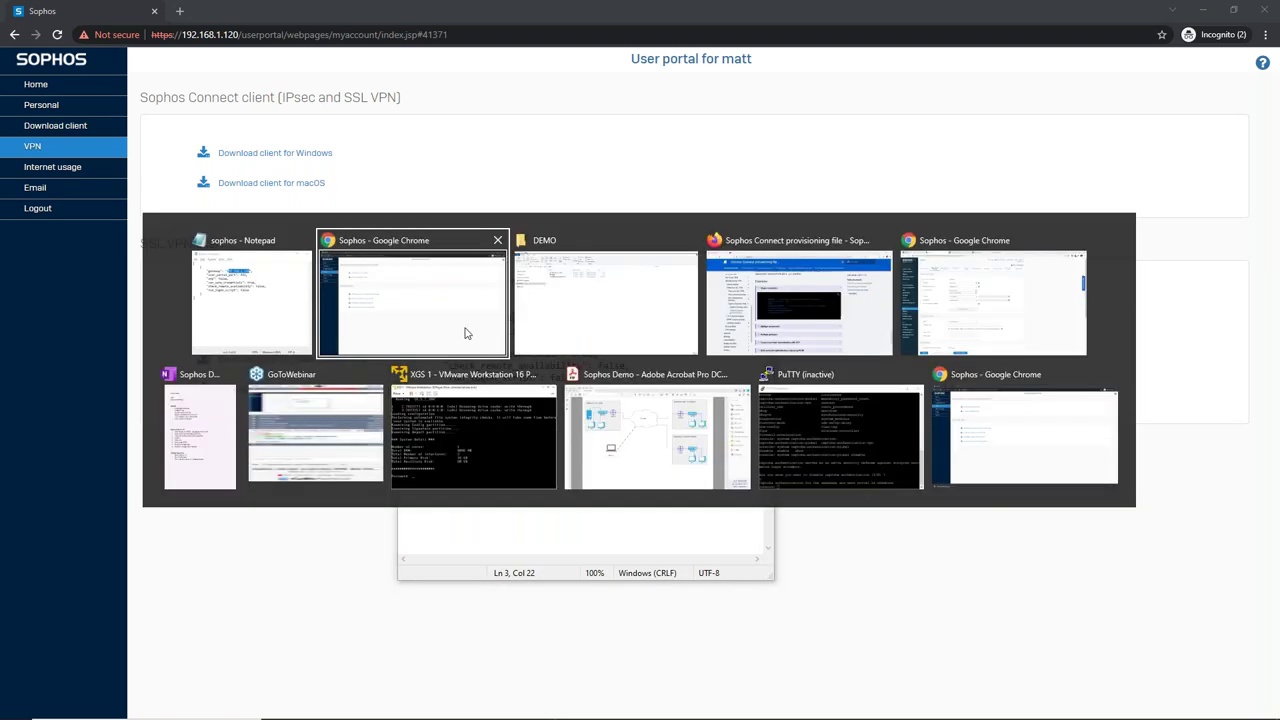
{"action": "key", "text": "alt+Tab"}
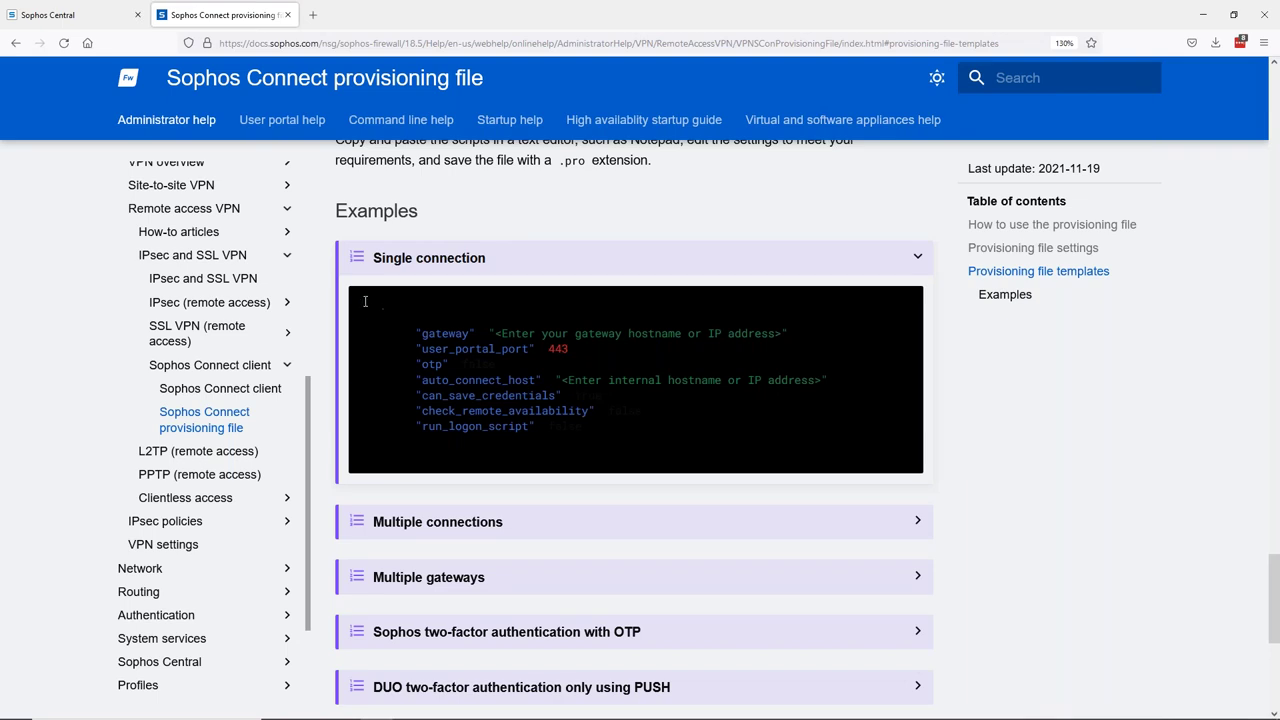
{"action": "left_click_drag", "start_coordinate": [425, 340], "coordinate": [551, 474]}
{"action": "key", "text": "ctrl+c"}
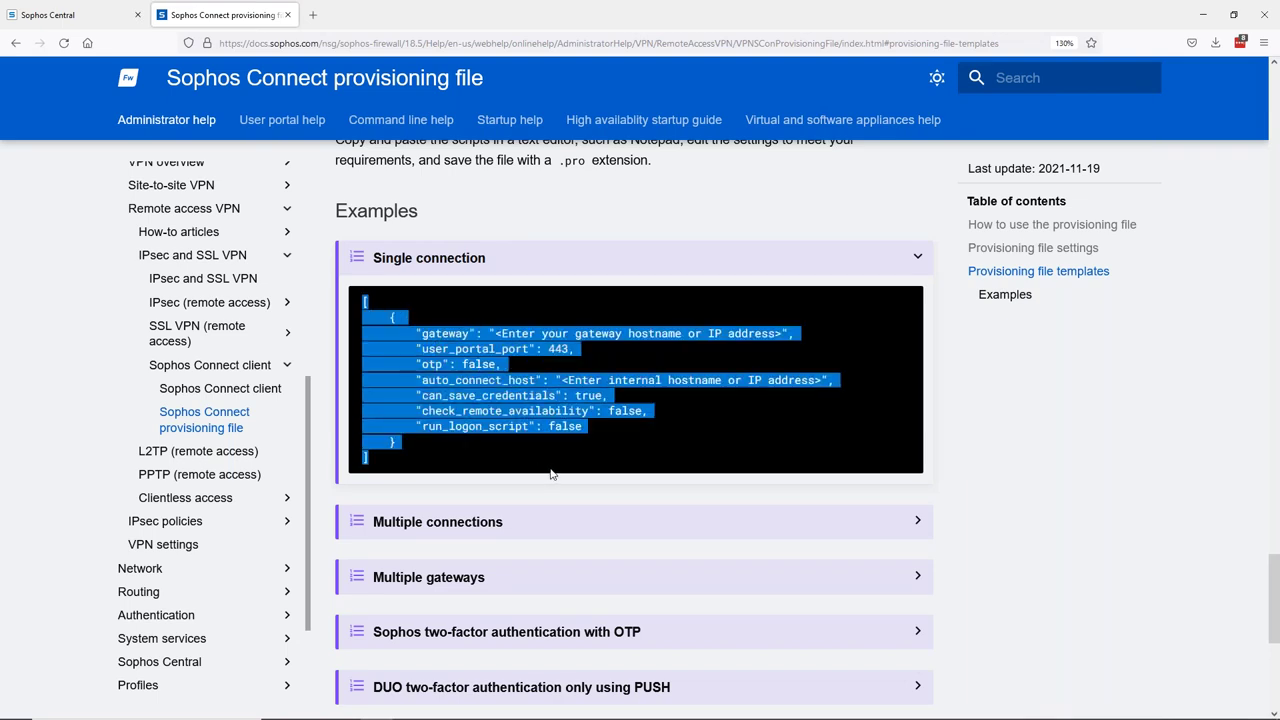
{"action": "key", "text": "alt+Tab"}
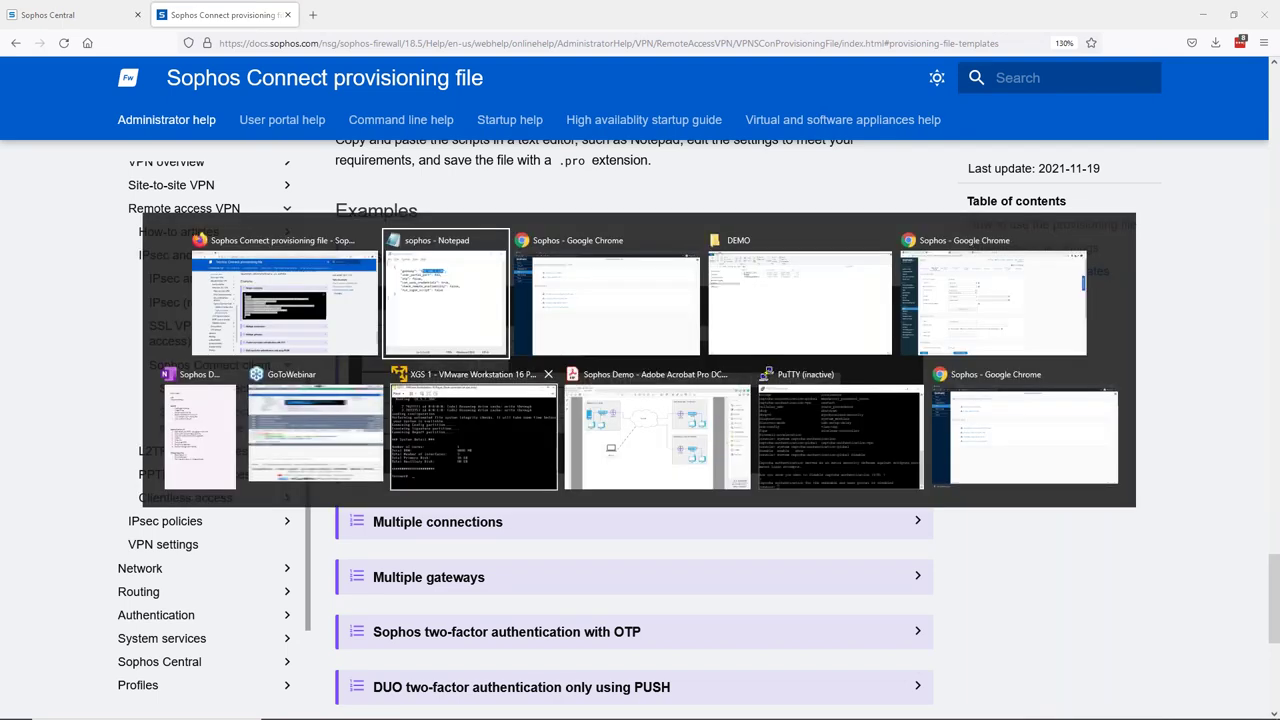
{"action": "key", "text": "ctrl+a"}
{"action": "key", "text": "ctrl+v"}
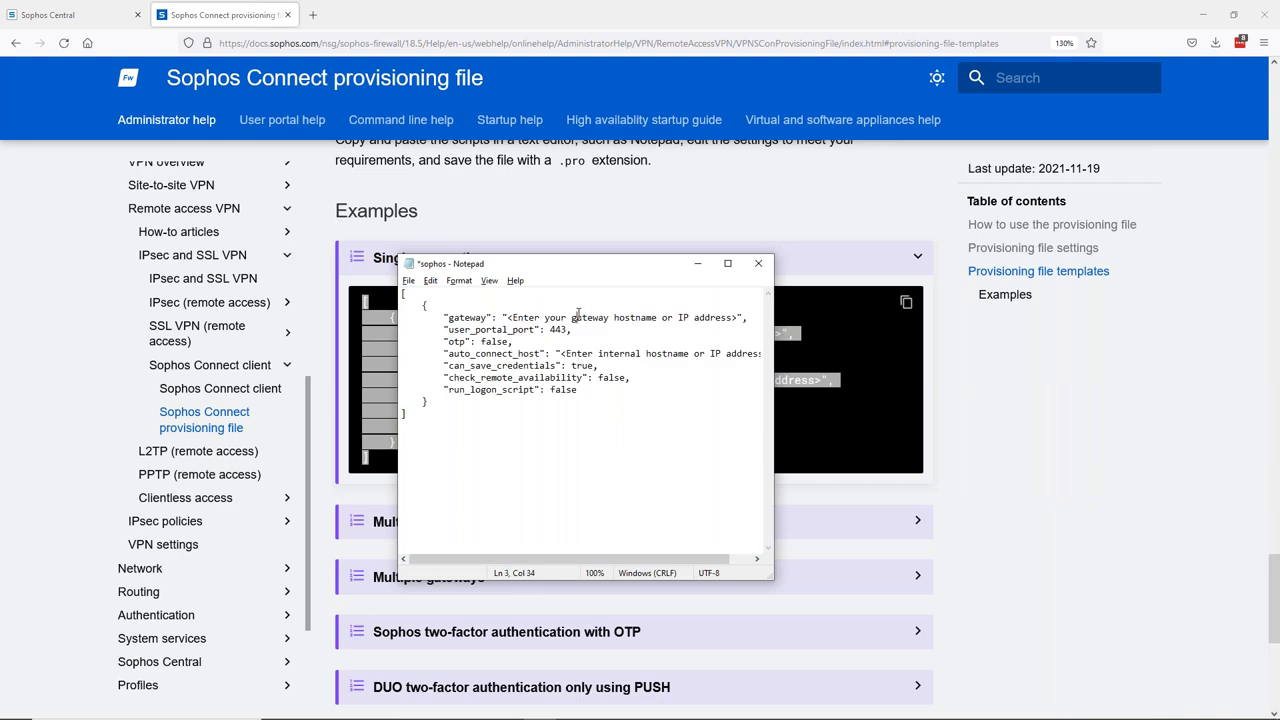
- Highlight the gateway hostname placeholder, then close Notepad with Don't Save
{"action": "left_click_drag", "start_coordinate": [739, 317], "coordinate": [507, 317]}
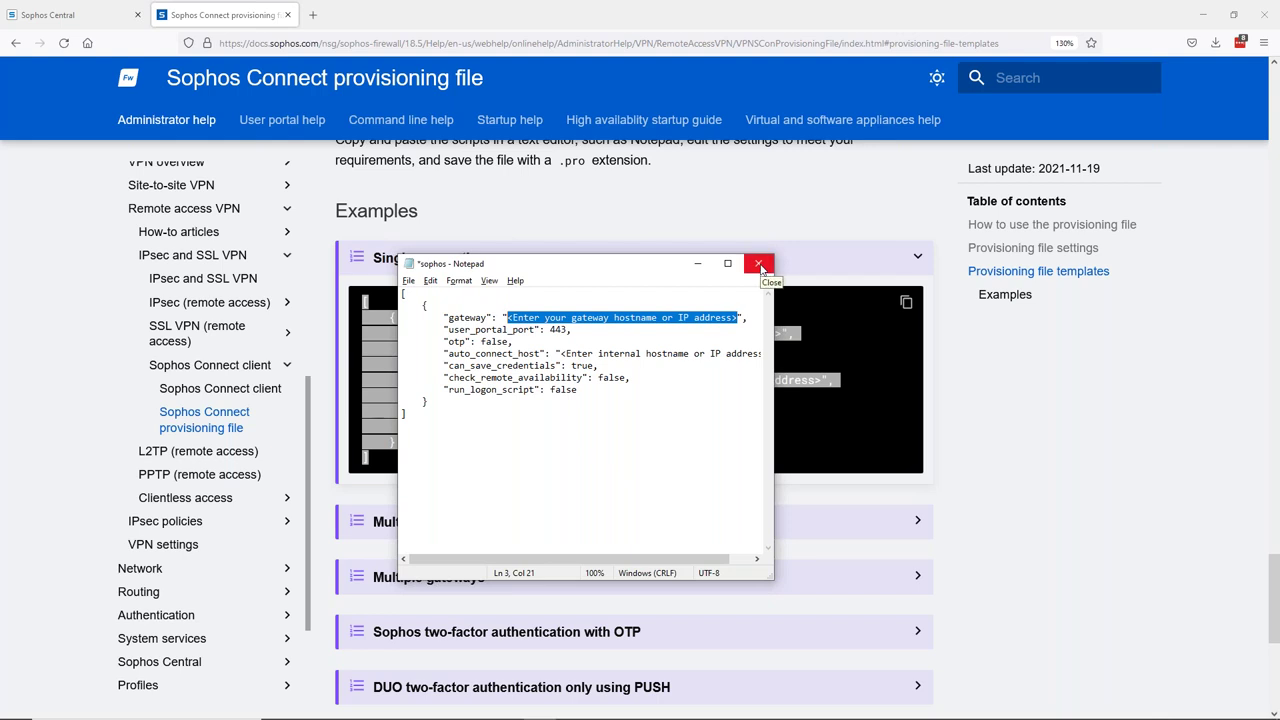
{"action": "left_click", "coordinate": [760, 265]}
{"action": "left_click", "coordinate": [662, 376]}
{"action": "scroll", "coordinate": [750, 400], "scroll_direction": "up", "scroll_amount": 3}
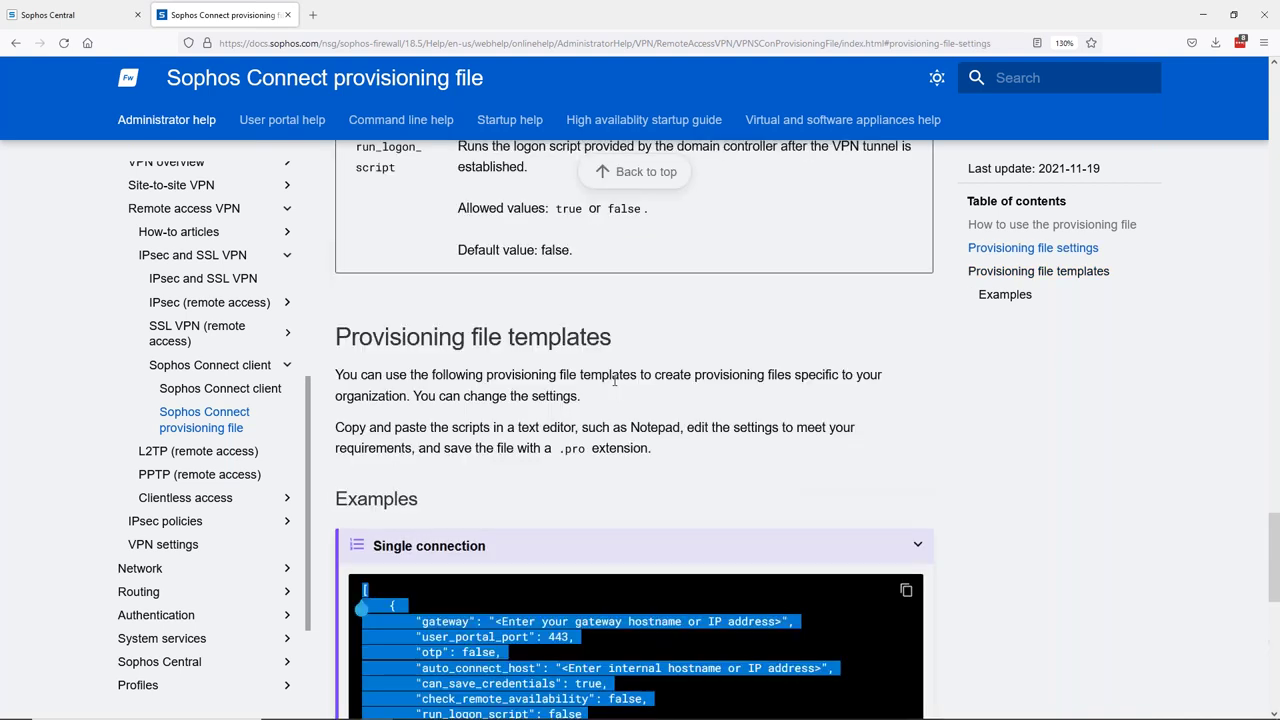
{"action": "scroll", "coordinate": [808, 413], "scroll_direction": "down", "scroll_amount": 1}
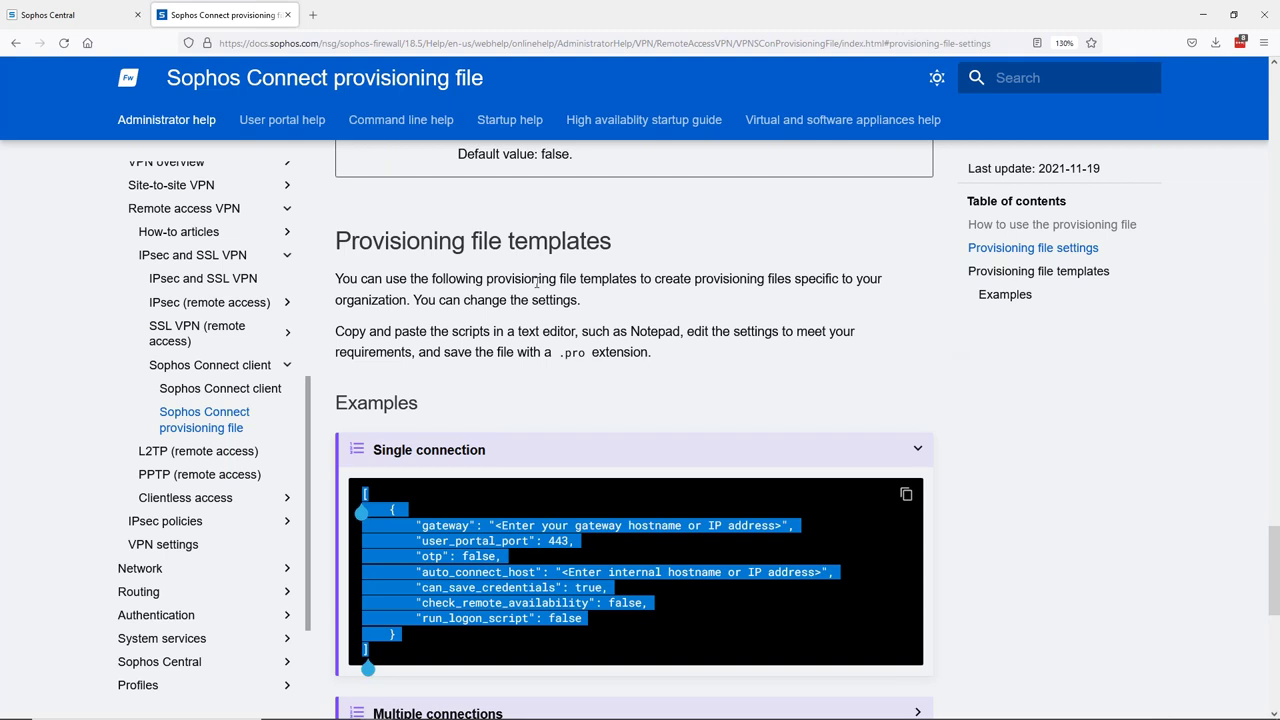
{"action": "key", "text": "alt+Tab"}
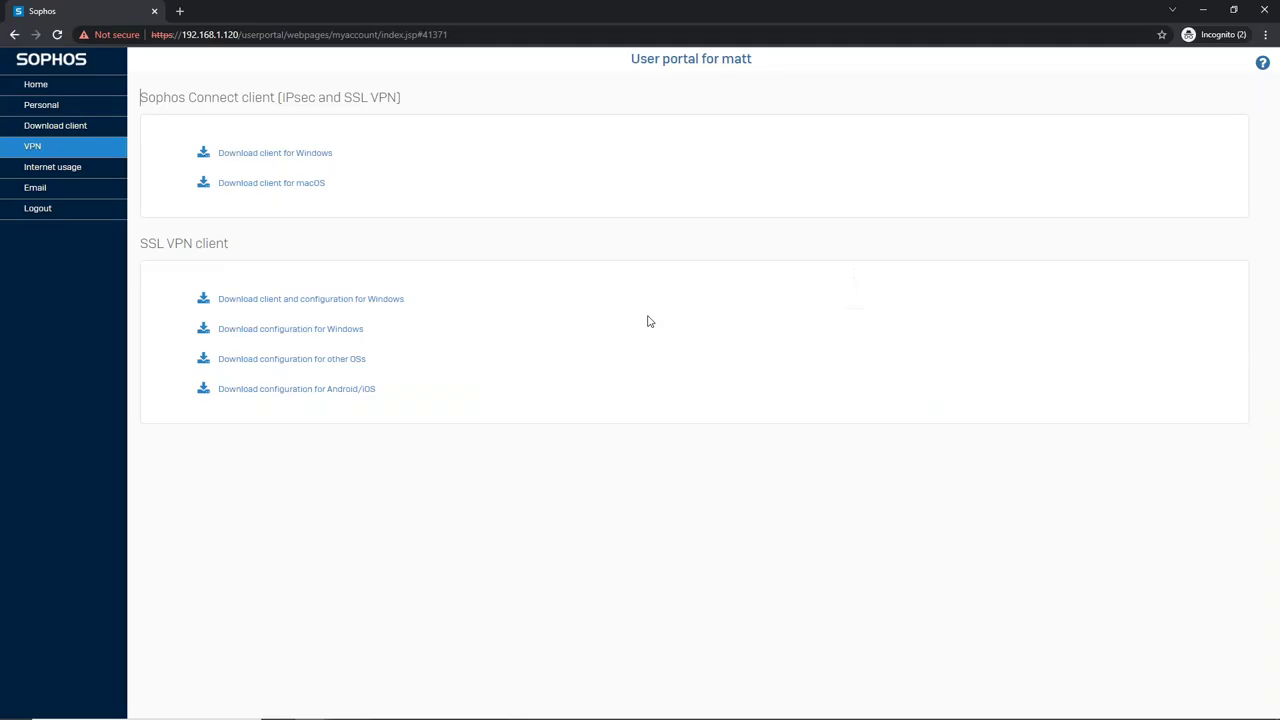
- Set the SSL VPN protocol to UDP in VPN settings, then return to IPsec remote access
{"action": "key", "text": "alt+Tab"}
{"action": "key", "text": "Tab"}
{"action": "key", "text": "alt+Tab"}
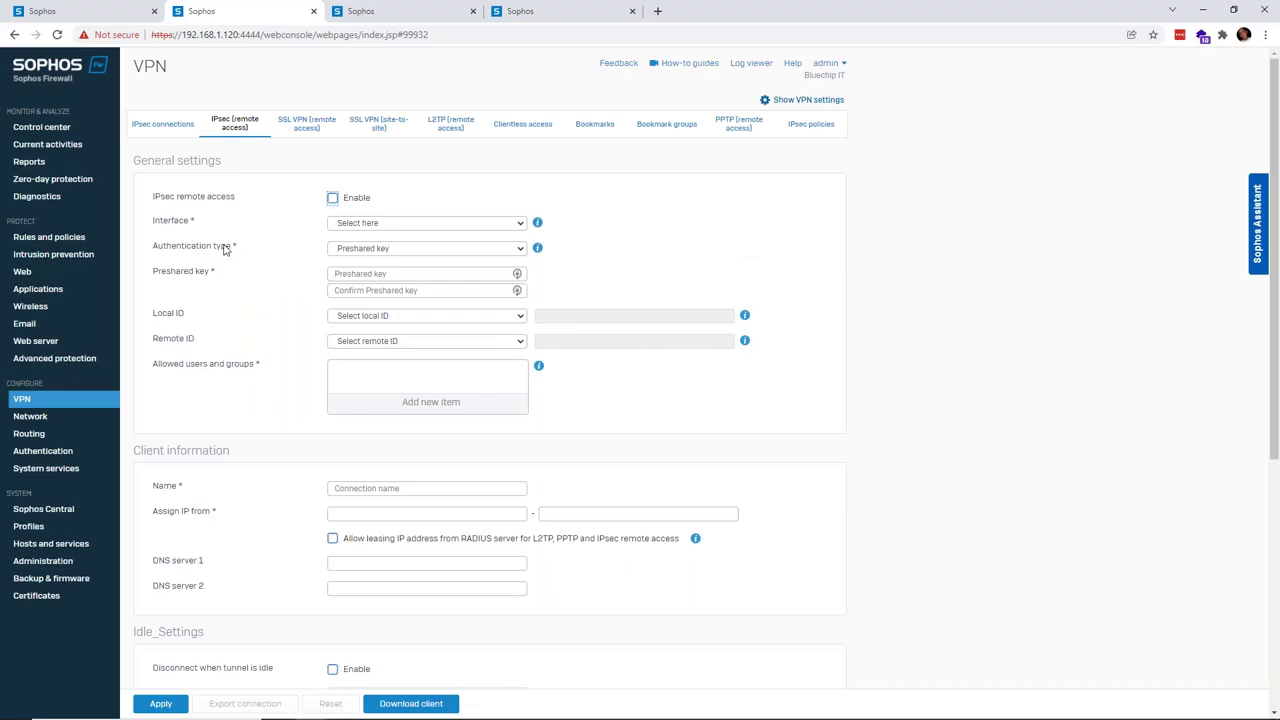
{"action": "left_click", "coordinate": [817, 101]}
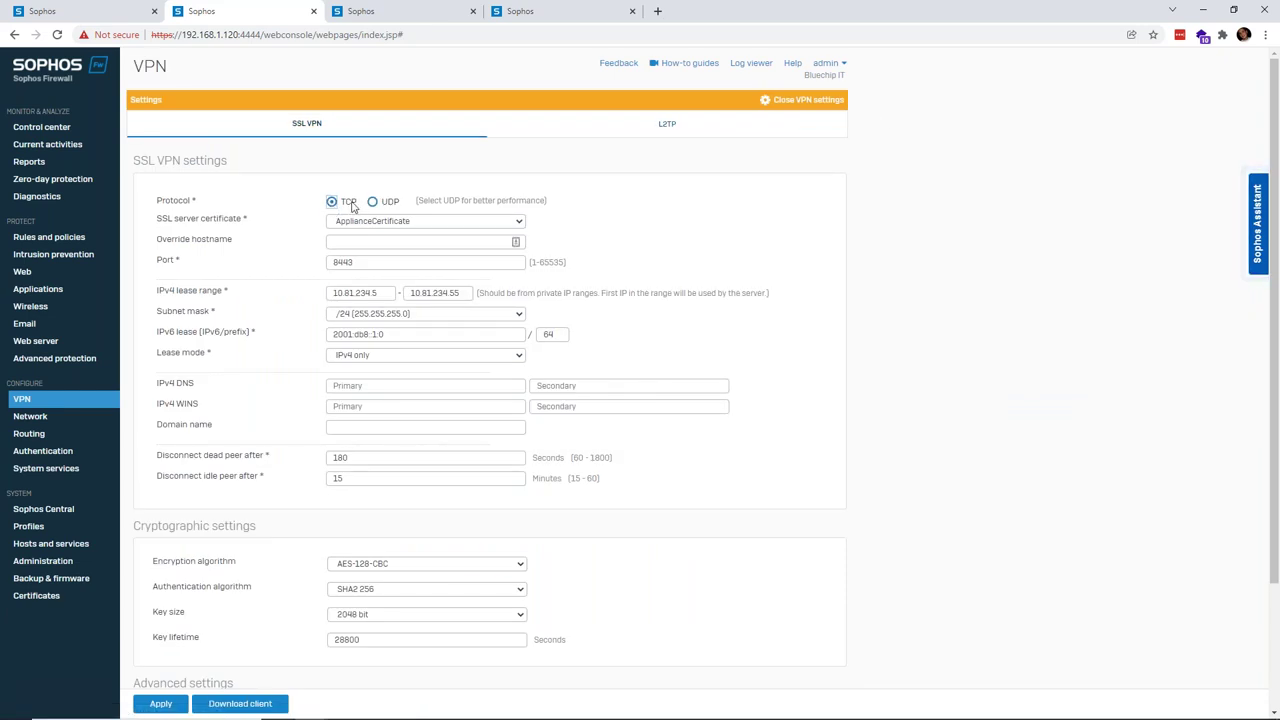
{"action": "left_click", "coordinate": [373, 204]}
{"action": "left_click", "coordinate": [817, 104]}
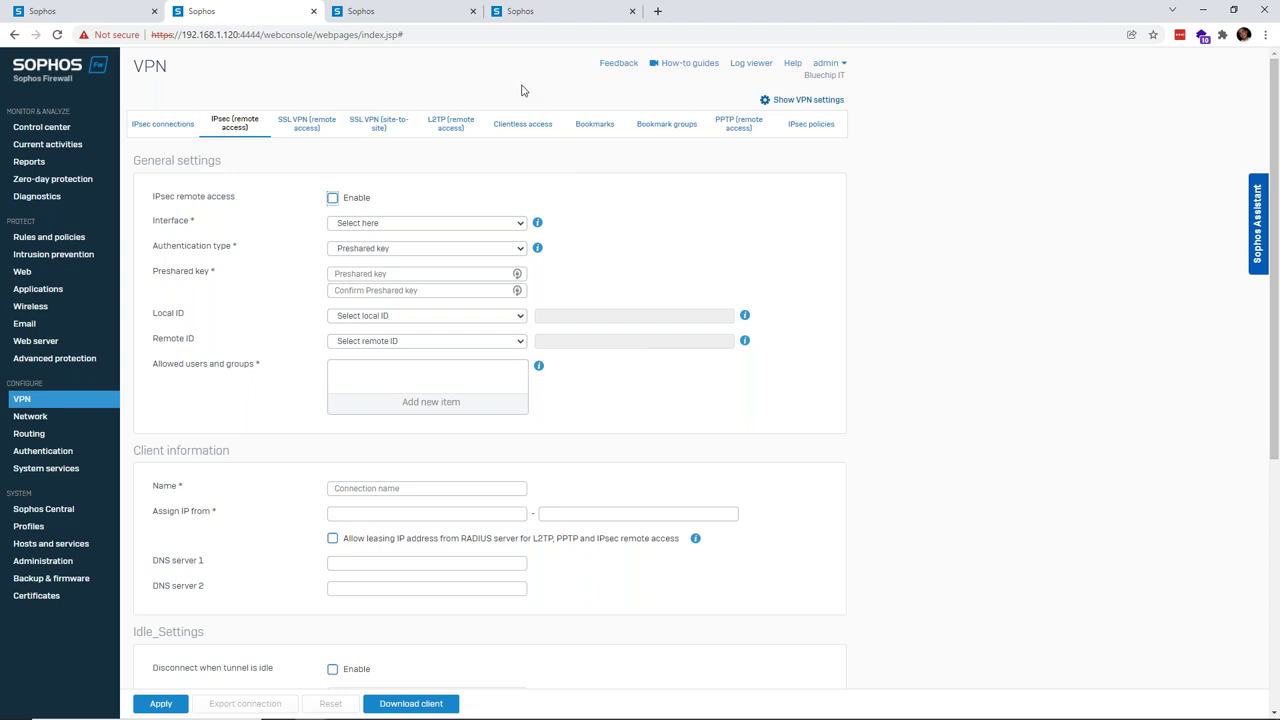
- Return to the Sophos Connect provisioning file documentation in the browser
{"action": "left_click", "coordinate": [767, 205]}
{"action": "key", "text": "alt+Tab"}
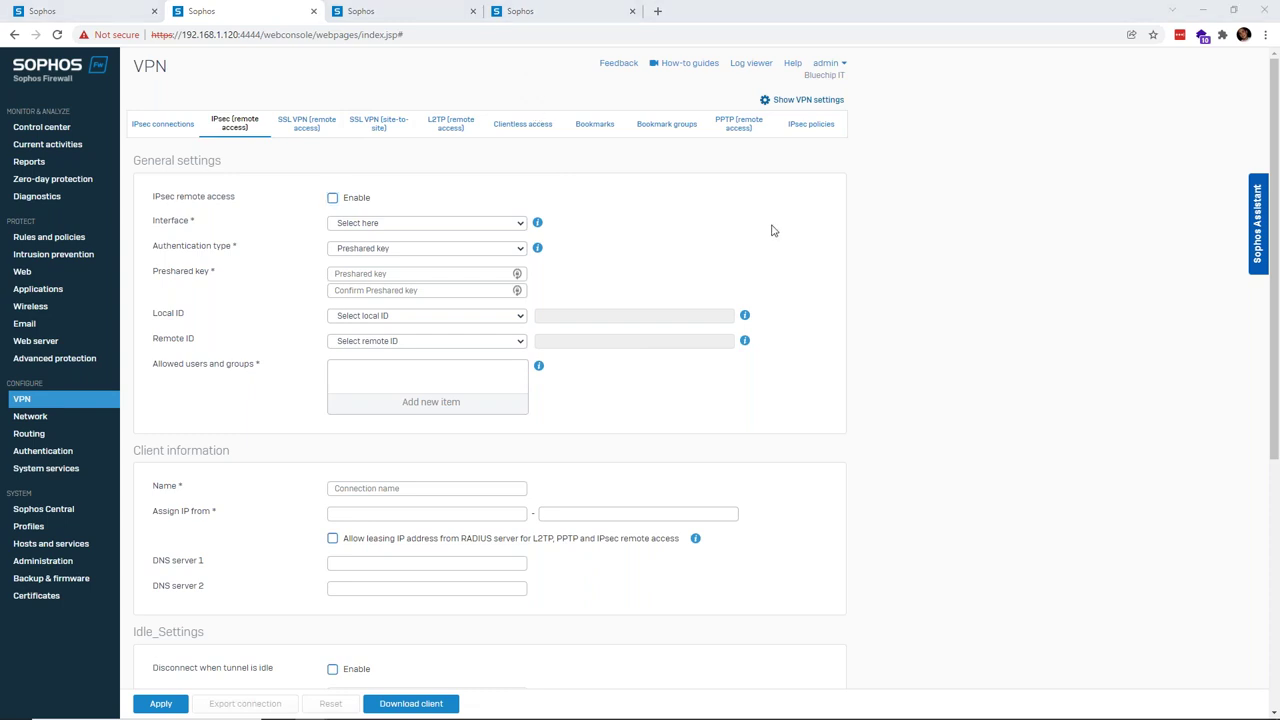
{"action": "left_click", "coordinate": [773, 229]}
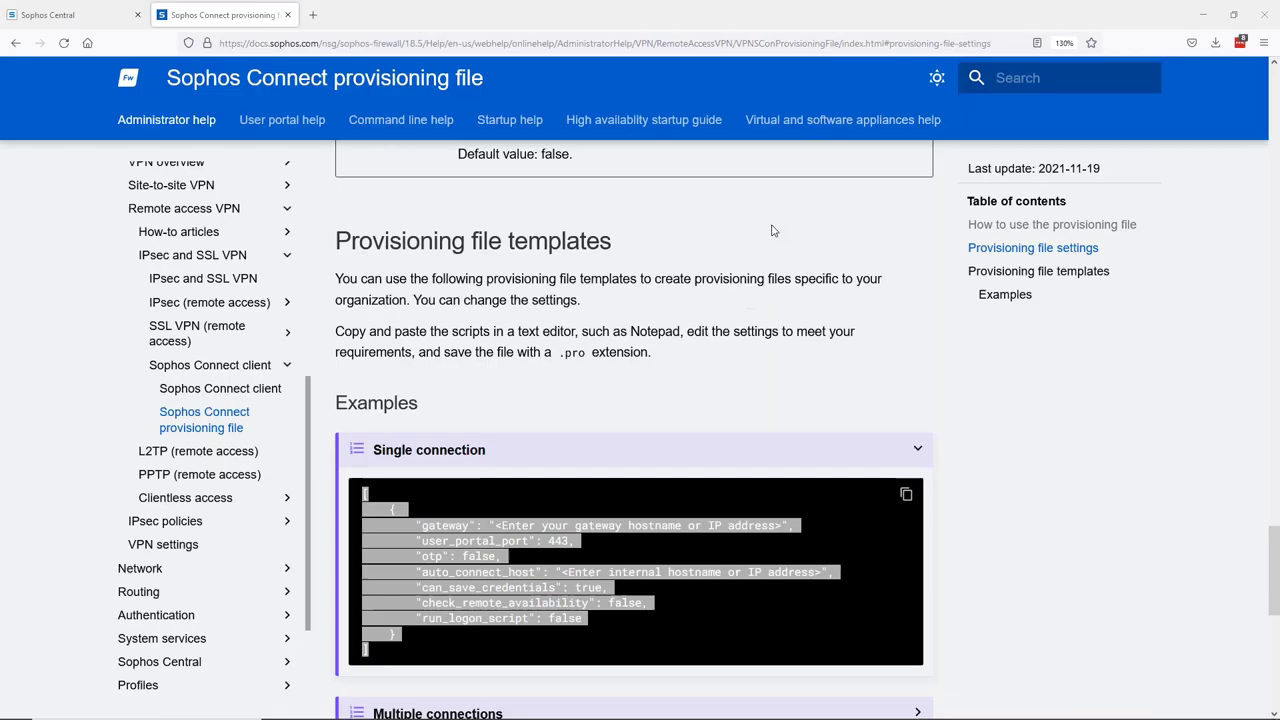
- Switch to the Sophos Central tab showing the Firewall Management firewall list
{"action": "left_click", "coordinate": [98, 16]}
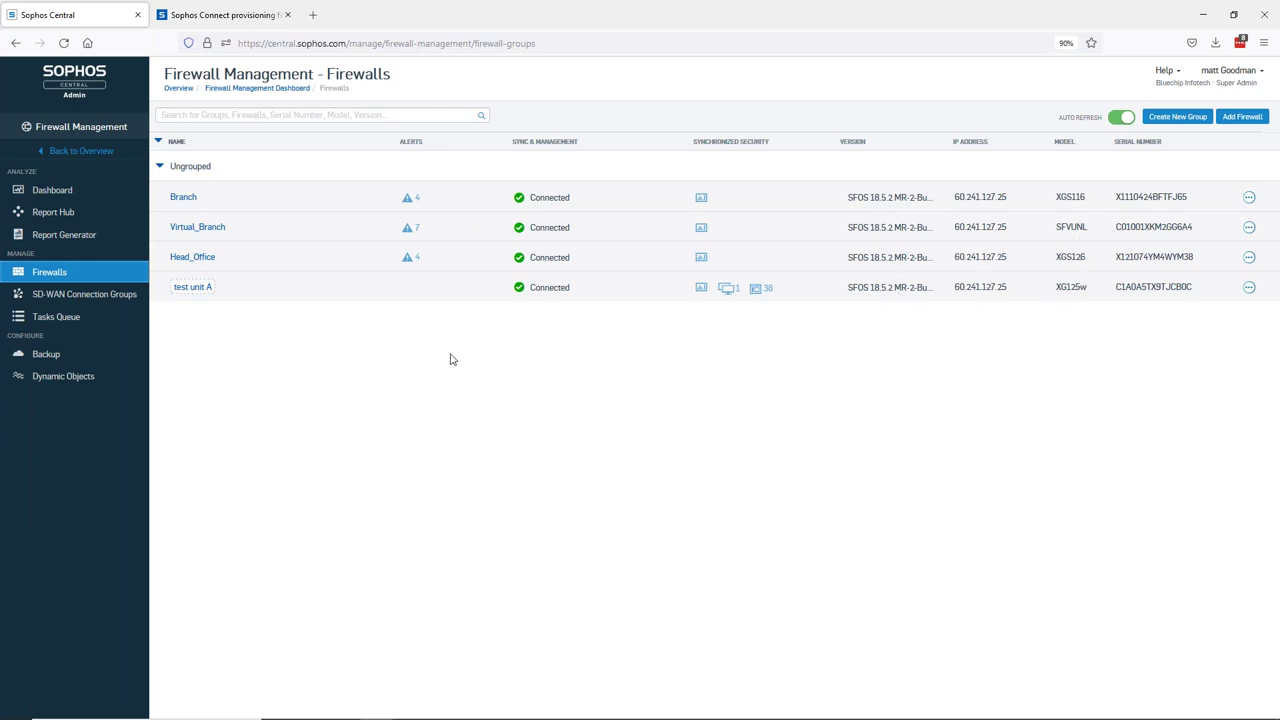
- Load the Report Hub reports filtered to the firewall test unit A
{"action": "left_click", "coordinate": [54, 213]}
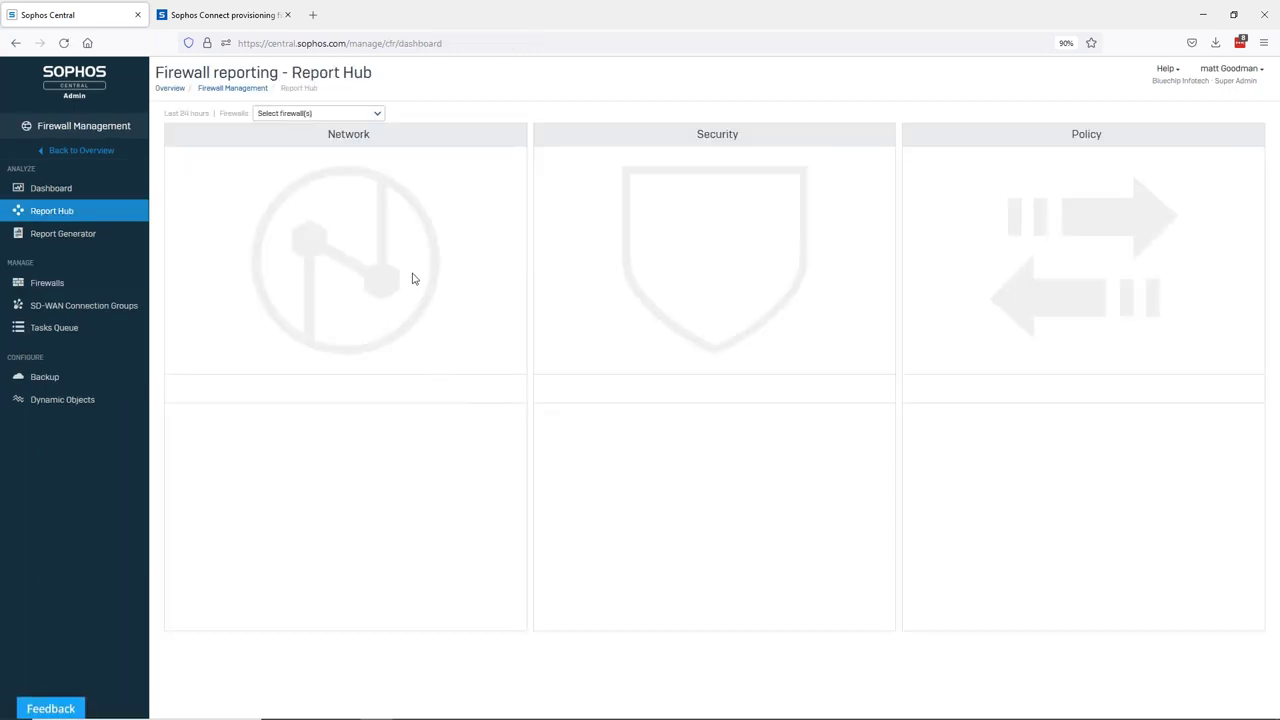
{"action": "left_click", "coordinate": [366, 115]}
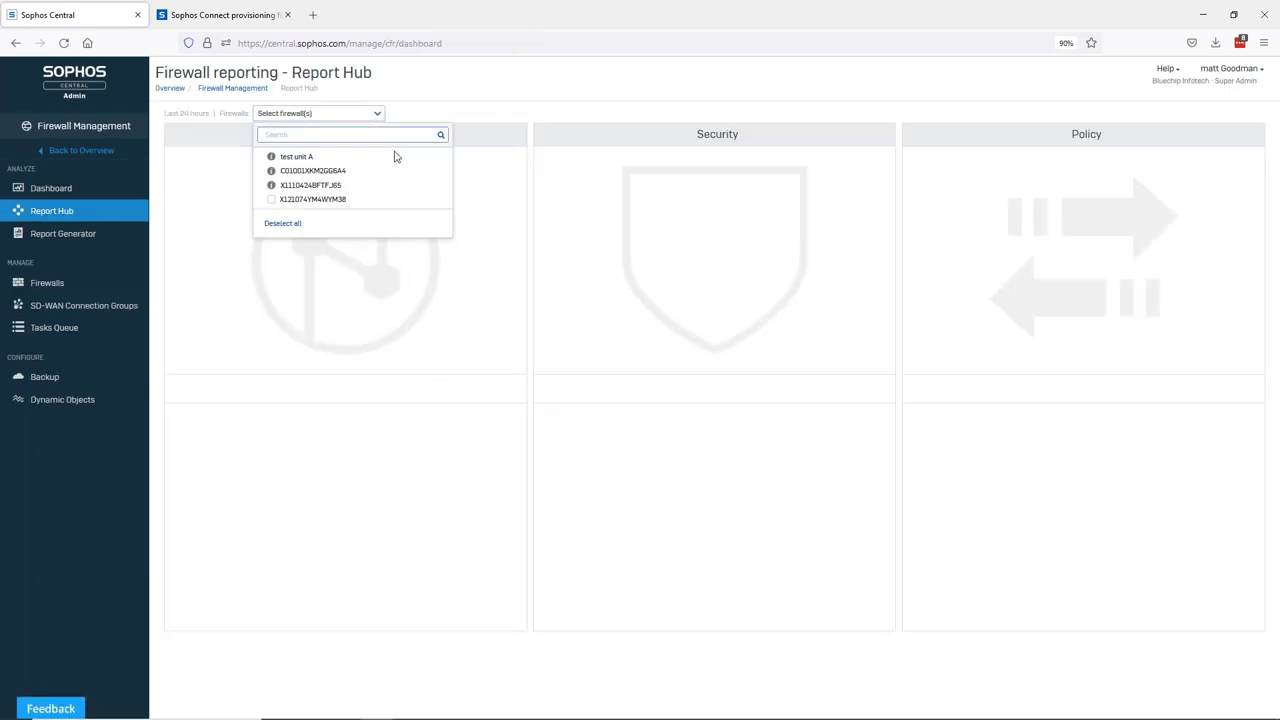
{"action": "left_click", "coordinate": [318, 157]}
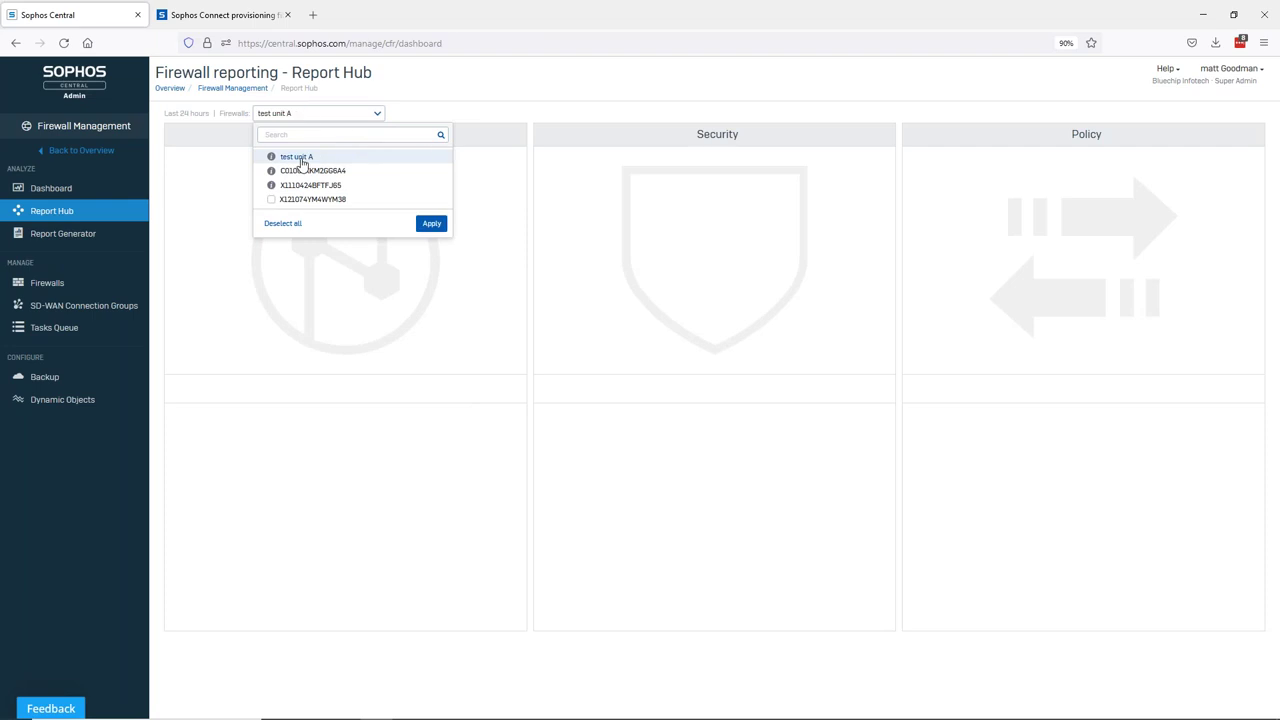
{"action": "left_click", "coordinate": [437, 225]}
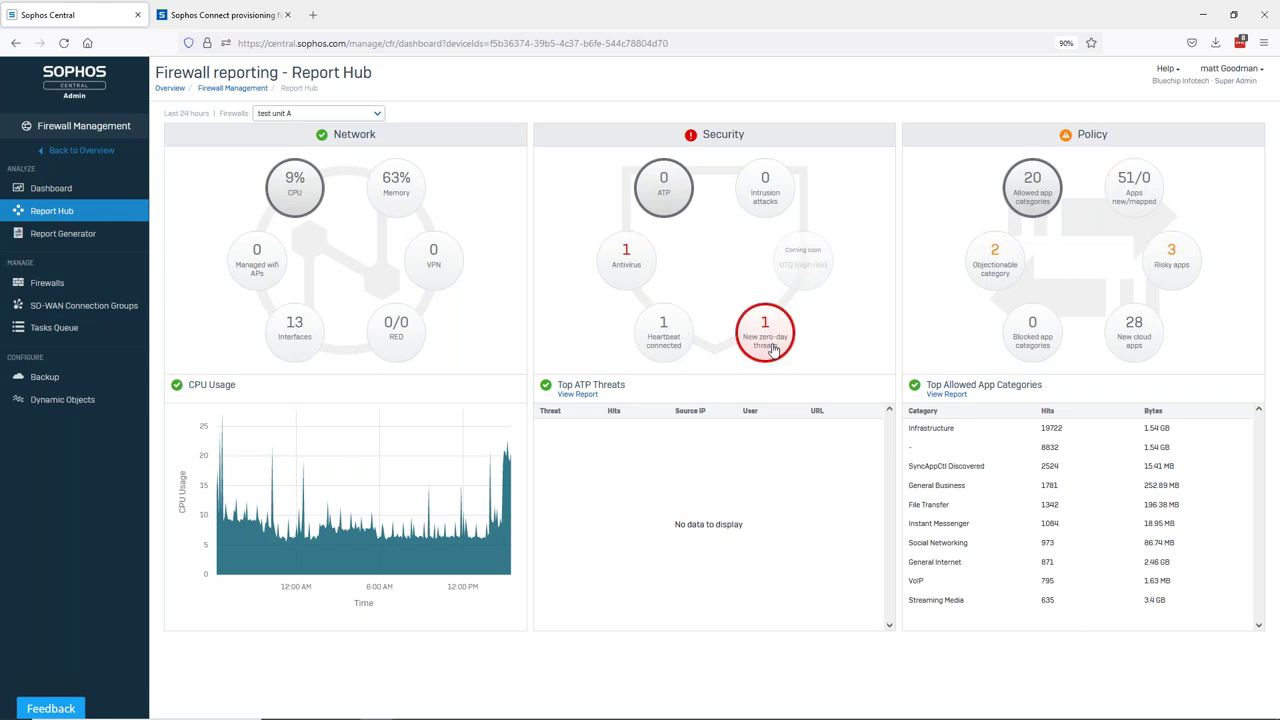
- Open test unit A's Zero-day protection report via the New zero-day threats circle
{"action": "left_click", "coordinate": [772, 349]}
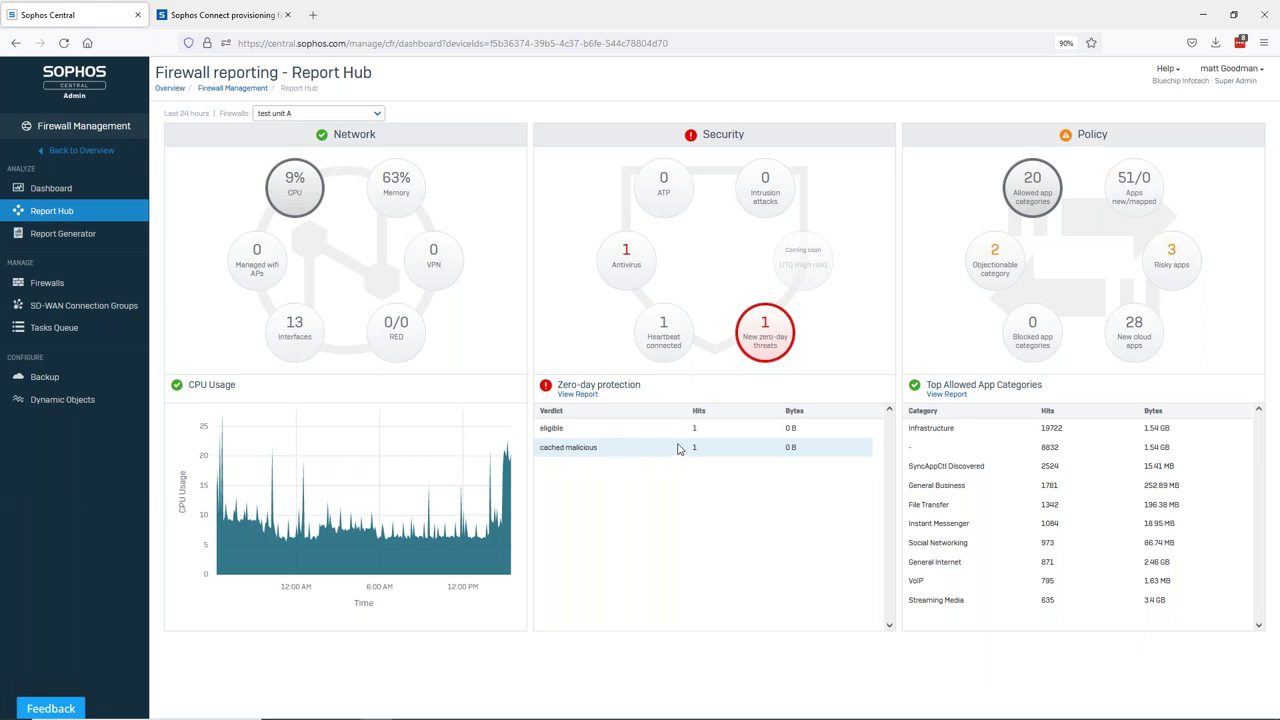
{"action": "left_click", "coordinate": [585, 396]}
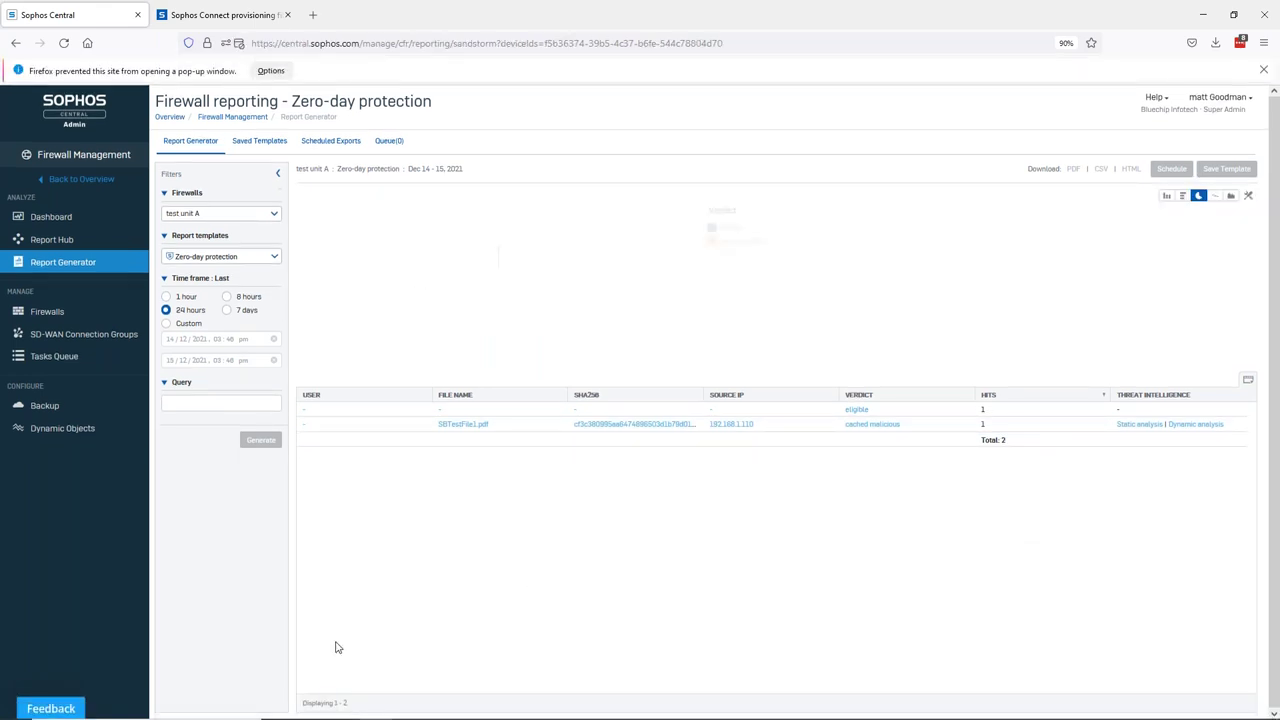
- Allow pop-ups for central.sophos.com, close the extra pop-up tabs and dismiss the slow-page warning
{"action": "left_click", "coordinate": [274, 70]}
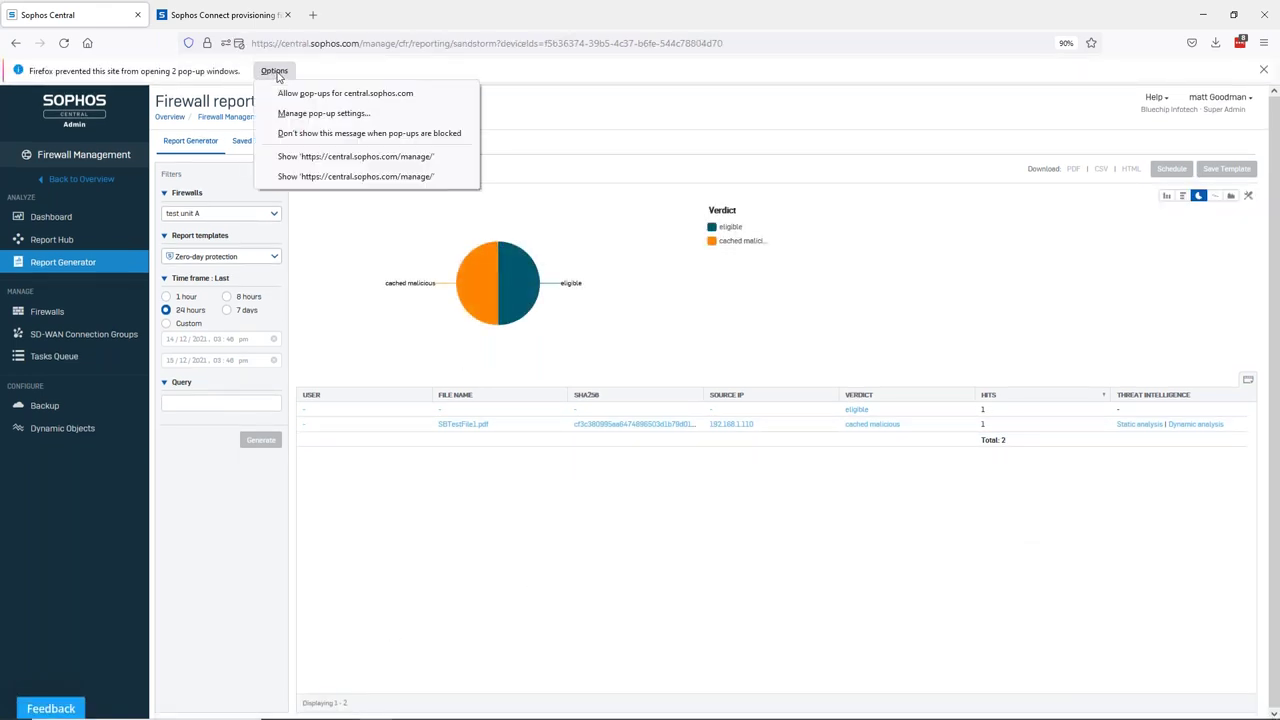
{"action": "left_click", "coordinate": [290, 92]}
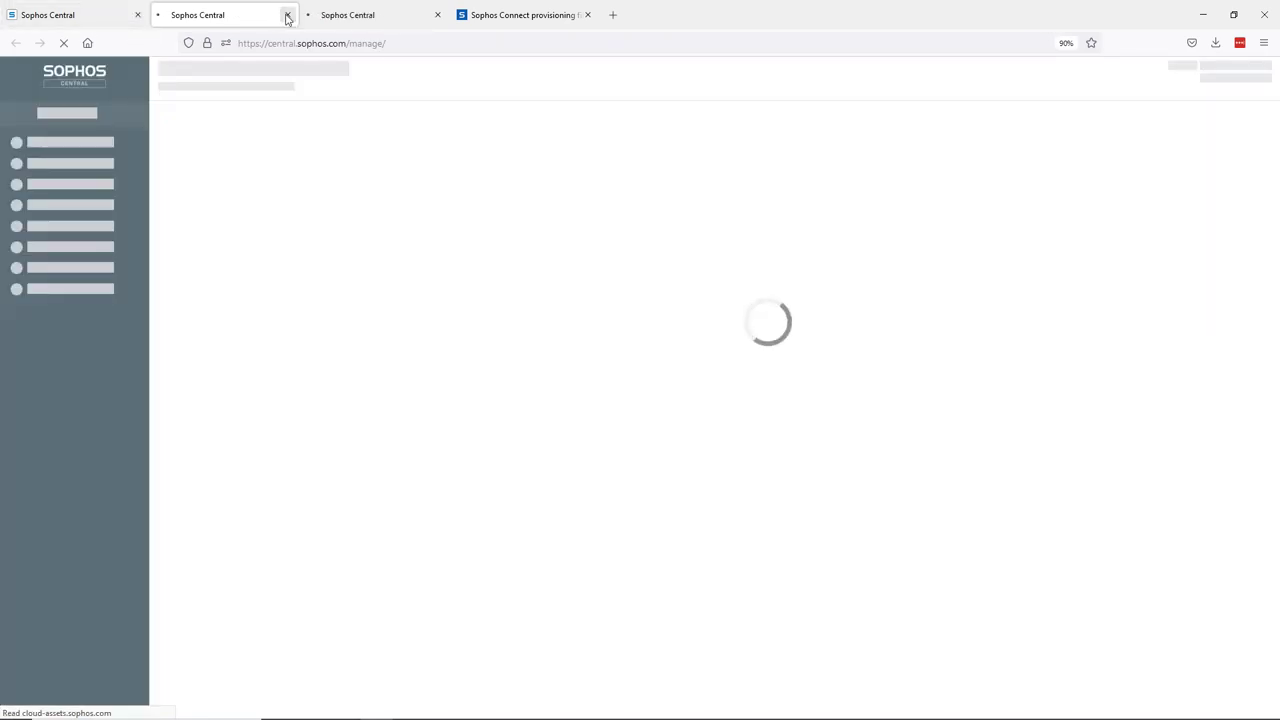
{"action": "middle_click", "coordinate": [362, 15]}
{"action": "left_click", "coordinate": [93, 15]}
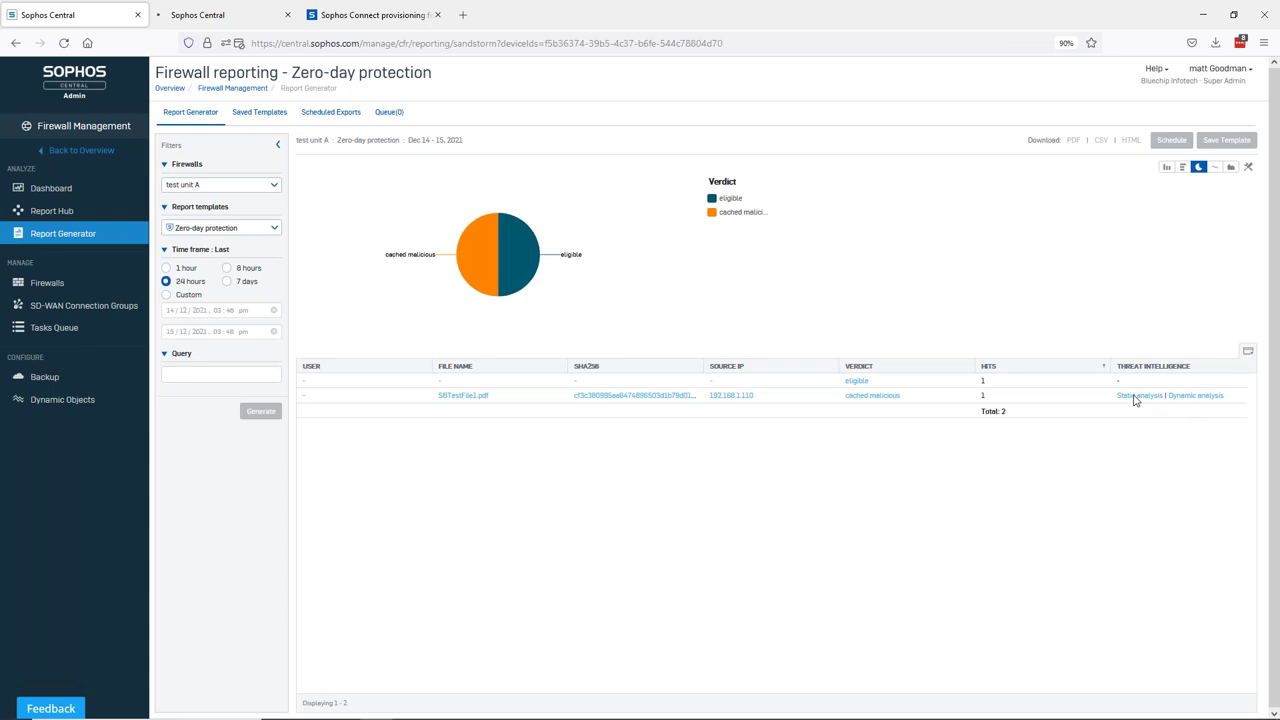
{"action": "middle_click", "coordinate": [237, 18]}
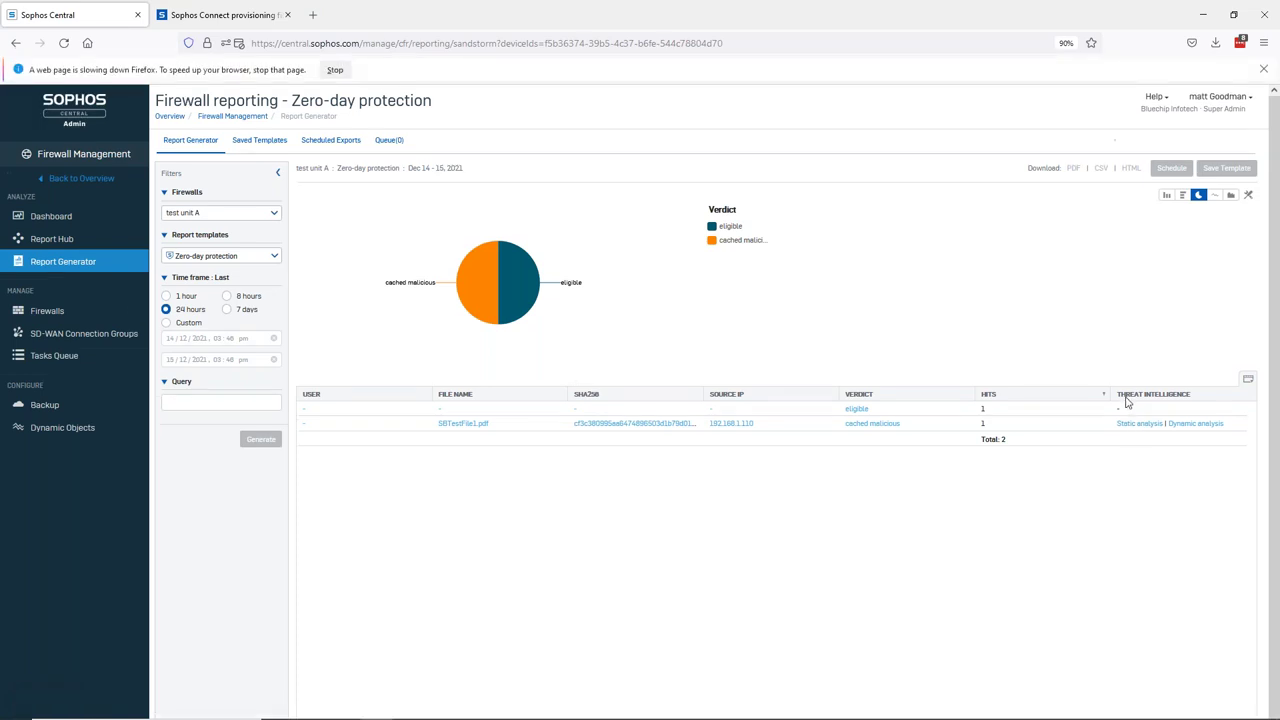
{"action": "left_click", "coordinate": [333, 74]}
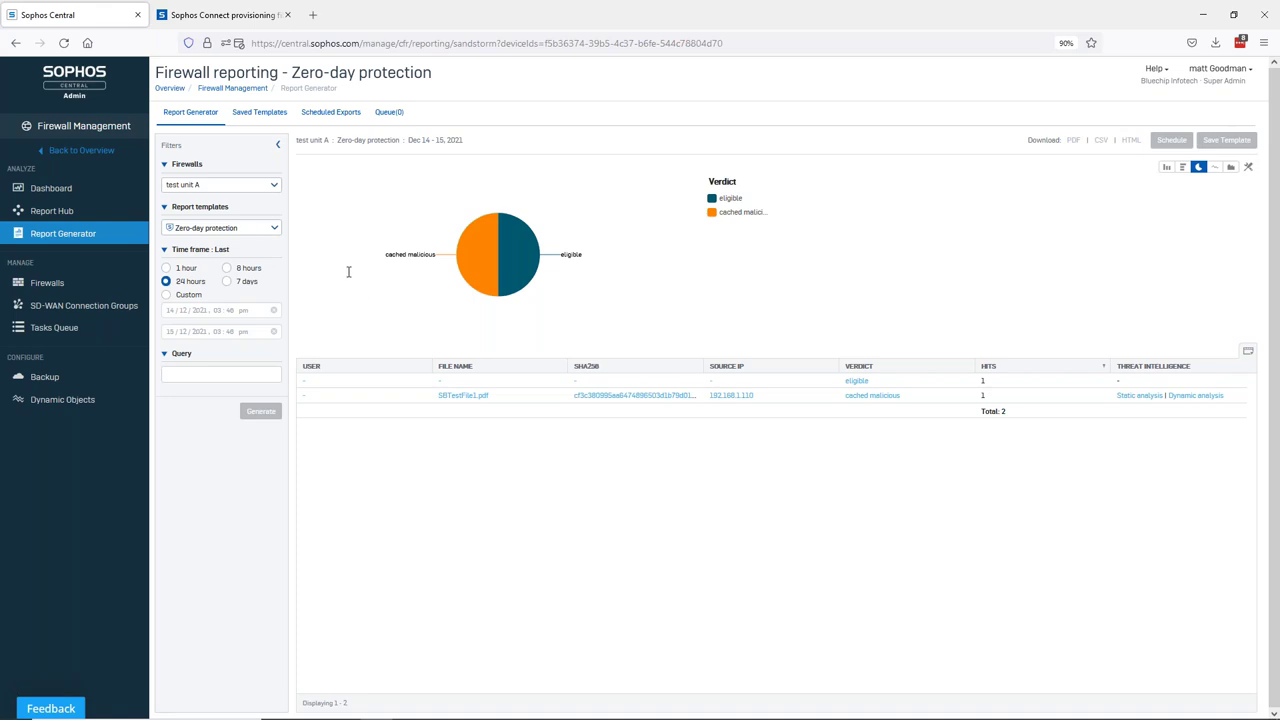
{"action": "key", "text": "ctrl+t"}
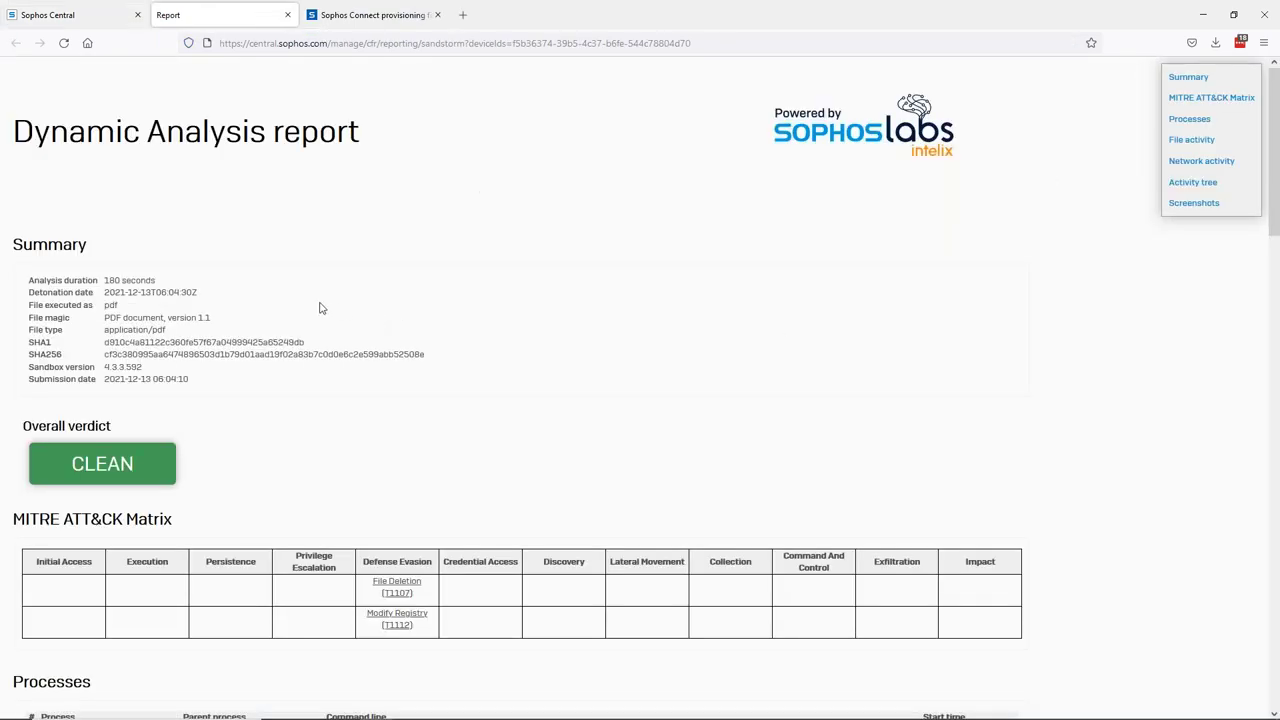
{"action": "scroll", "coordinate": [444, 298], "scroll_direction": "down", "scroll_amount": 1}
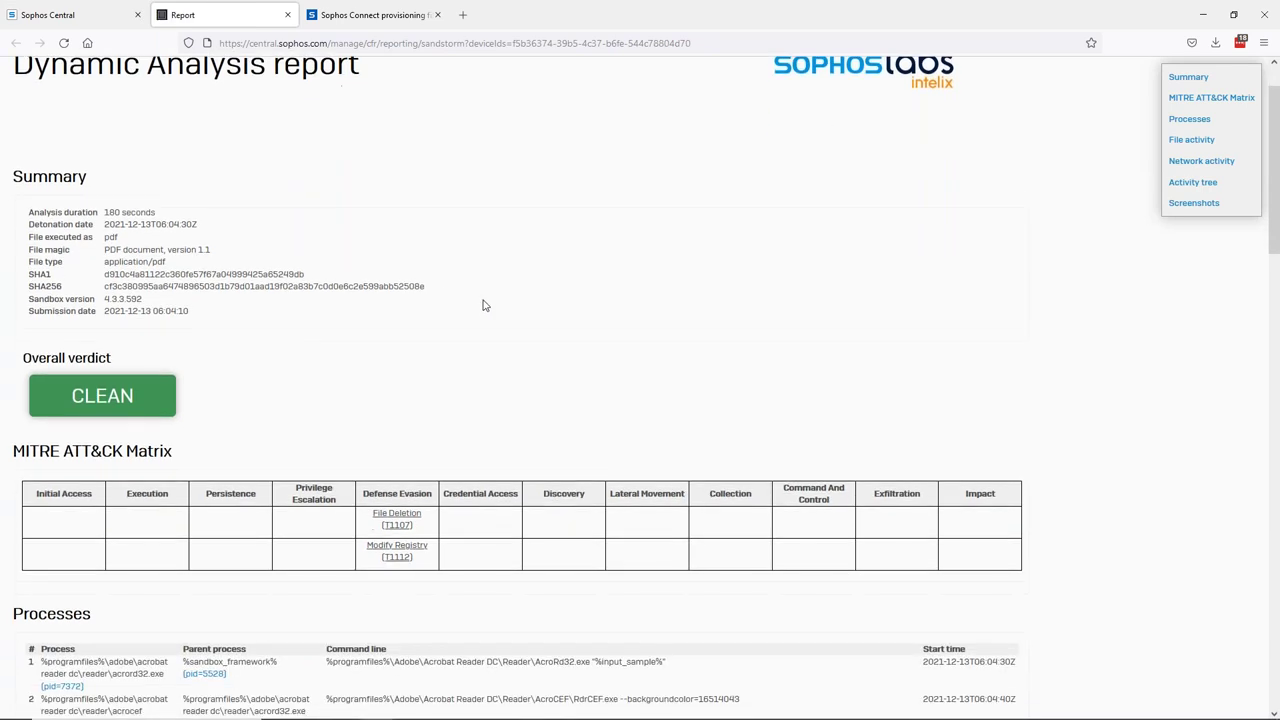
{"action": "scroll", "coordinate": [483, 305], "scroll_direction": "down", "scroll_amount": 1}
{"action": "scroll", "coordinate": [483, 305], "scroll_direction": "down", "scroll_amount": 3}
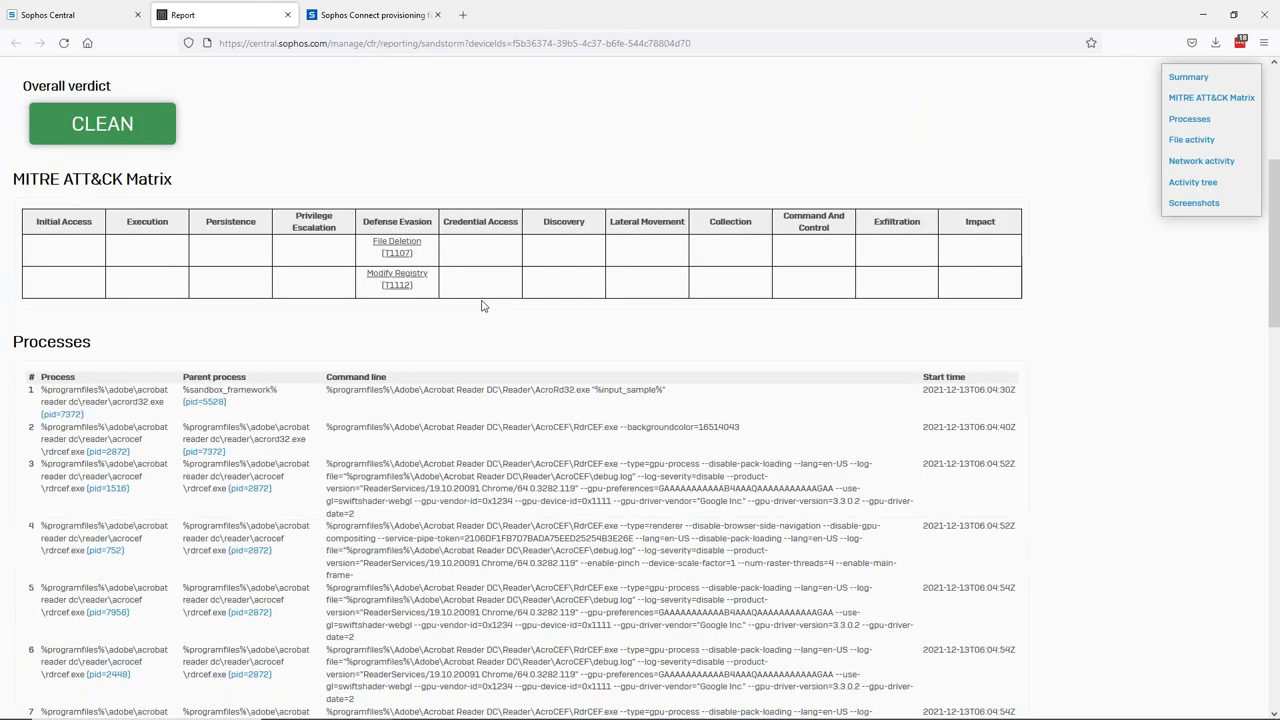
{"action": "scroll", "coordinate": [483, 306], "scroll_direction": "down", "scroll_amount": 2}
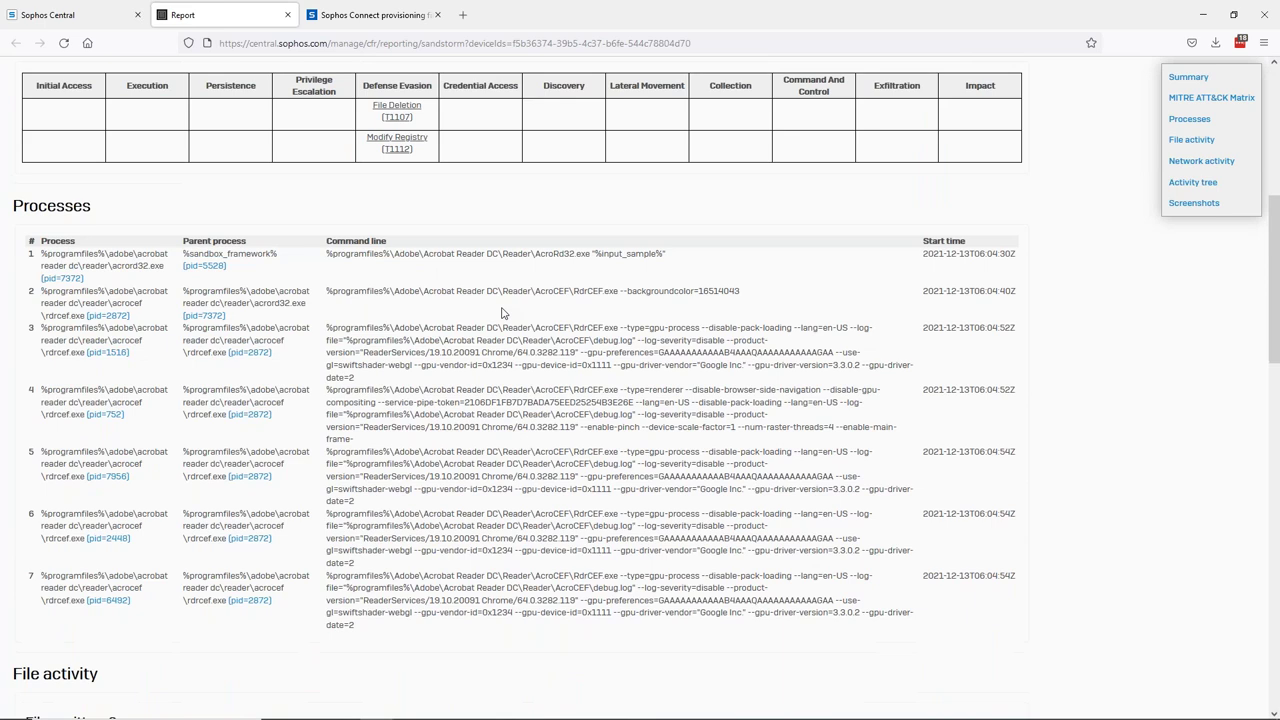
{"action": "scroll", "coordinate": [621, 328], "scroll_direction": "down", "scroll_amount": 5}
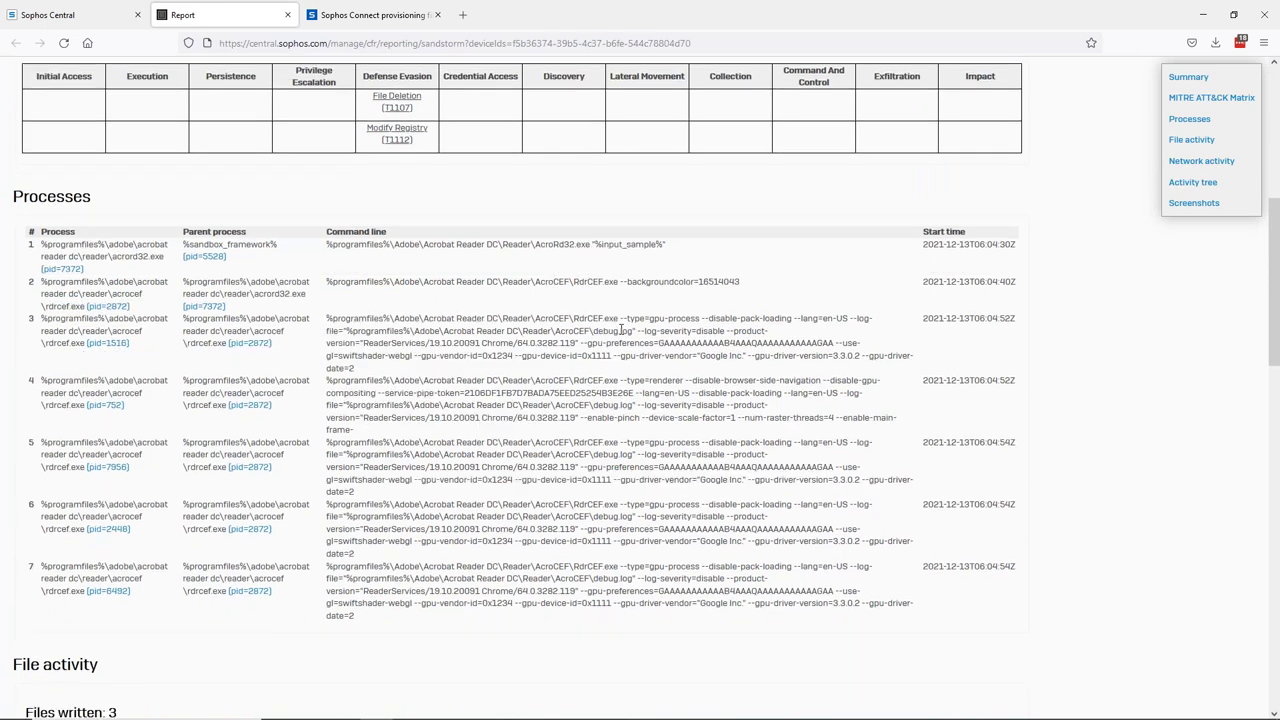
{"action": "scroll", "coordinate": [619, 325], "scroll_direction": "up", "scroll_amount": 4}
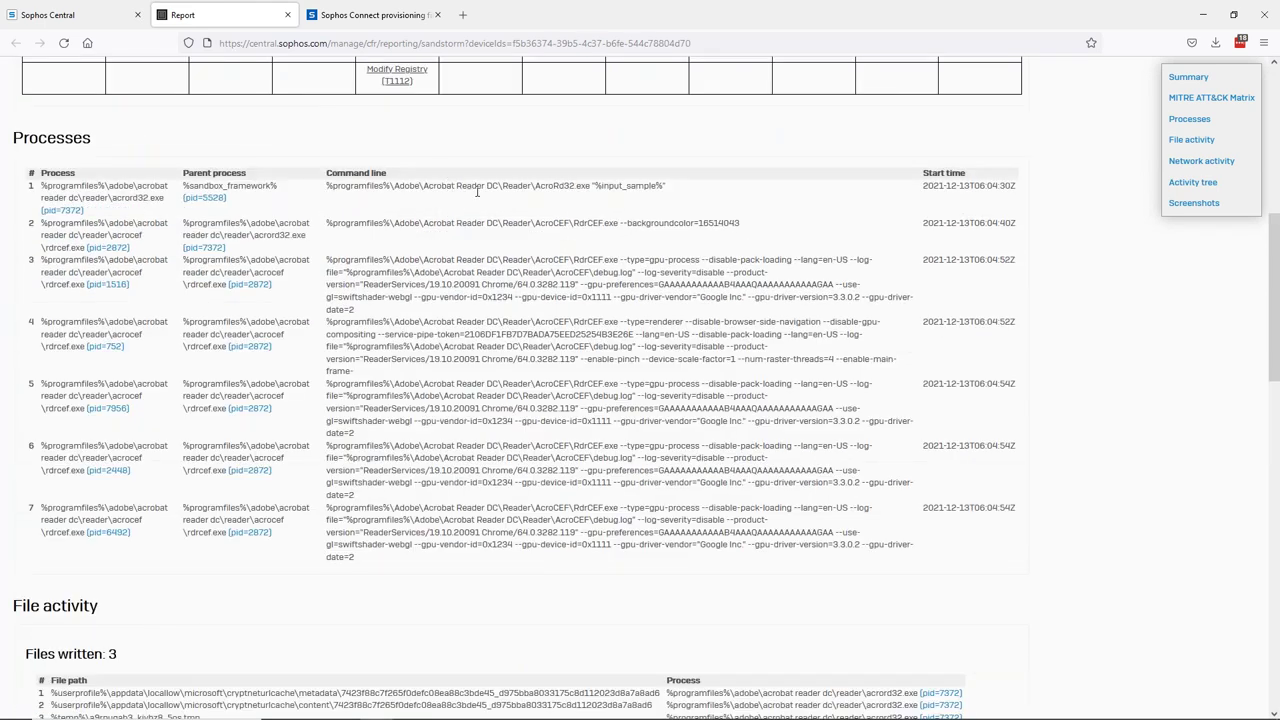
{"action": "scroll", "coordinate": [512, 284], "scroll_direction": "down", "scroll_amount": 7}
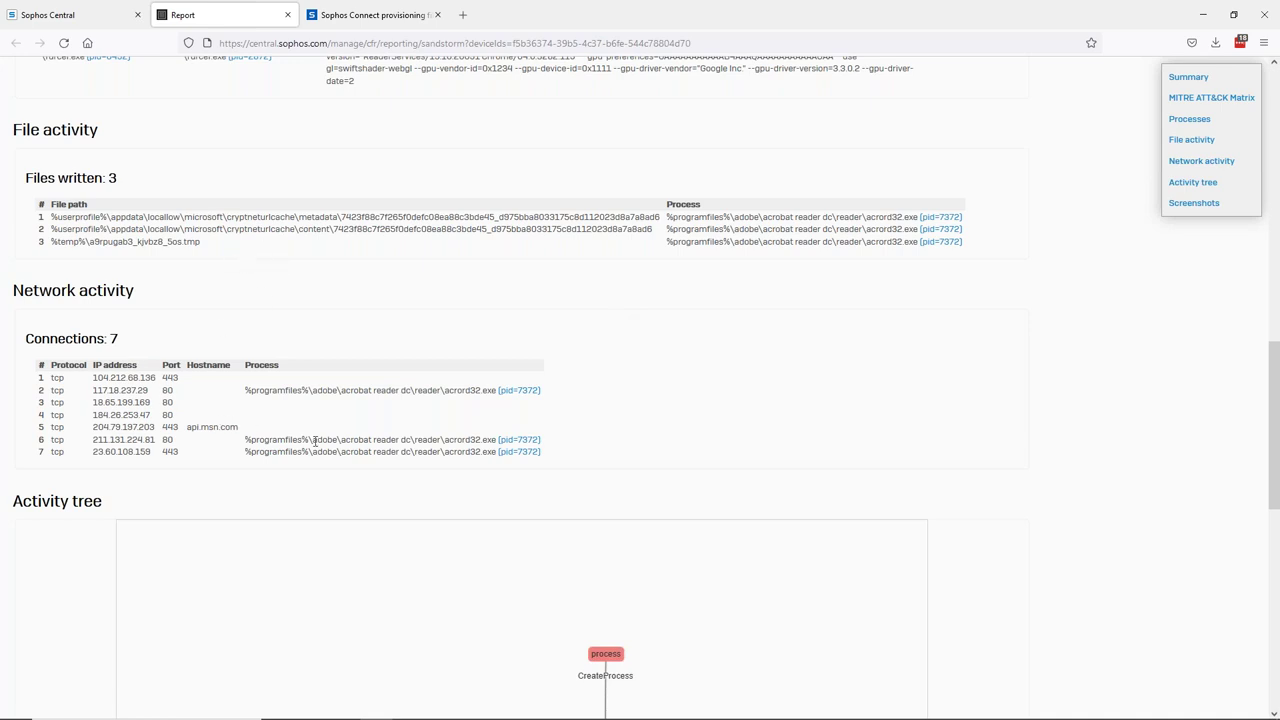
{"action": "scroll", "coordinate": [315, 440], "scroll_direction": "down", "scroll_amount": 3}
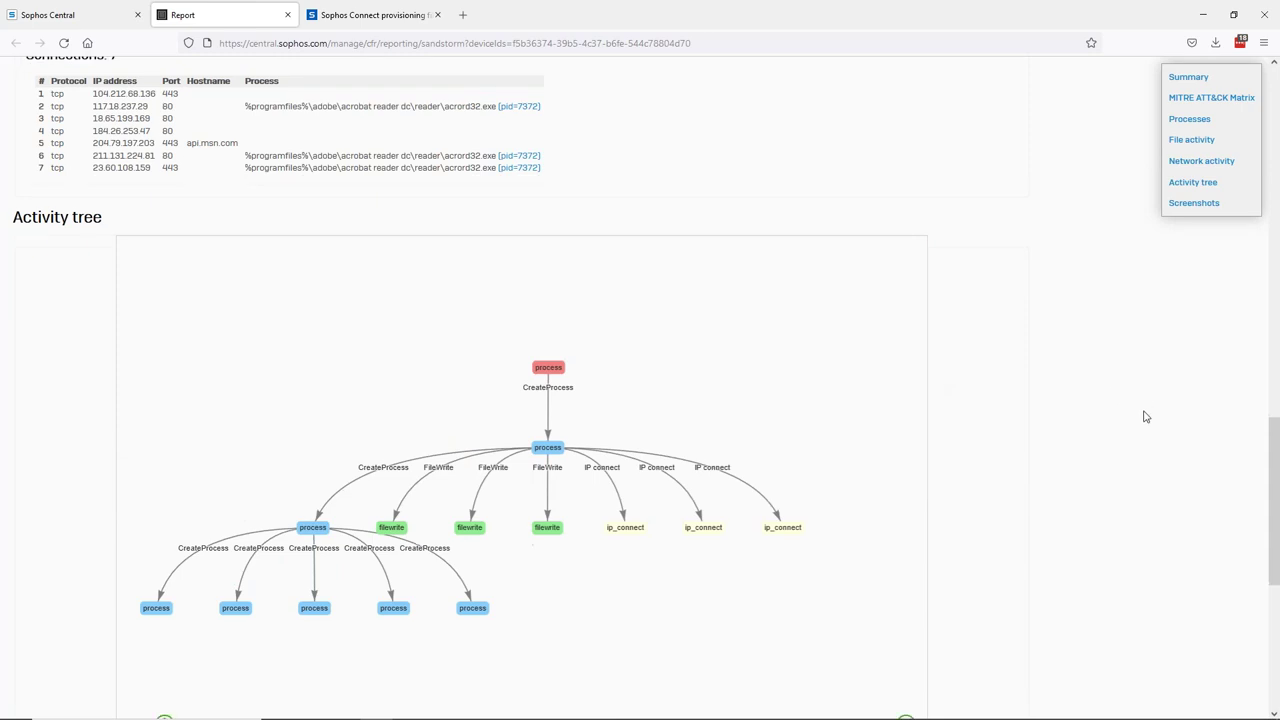
{"action": "scroll", "coordinate": [1140, 418], "scroll_direction": "down", "scroll_amount": 5}
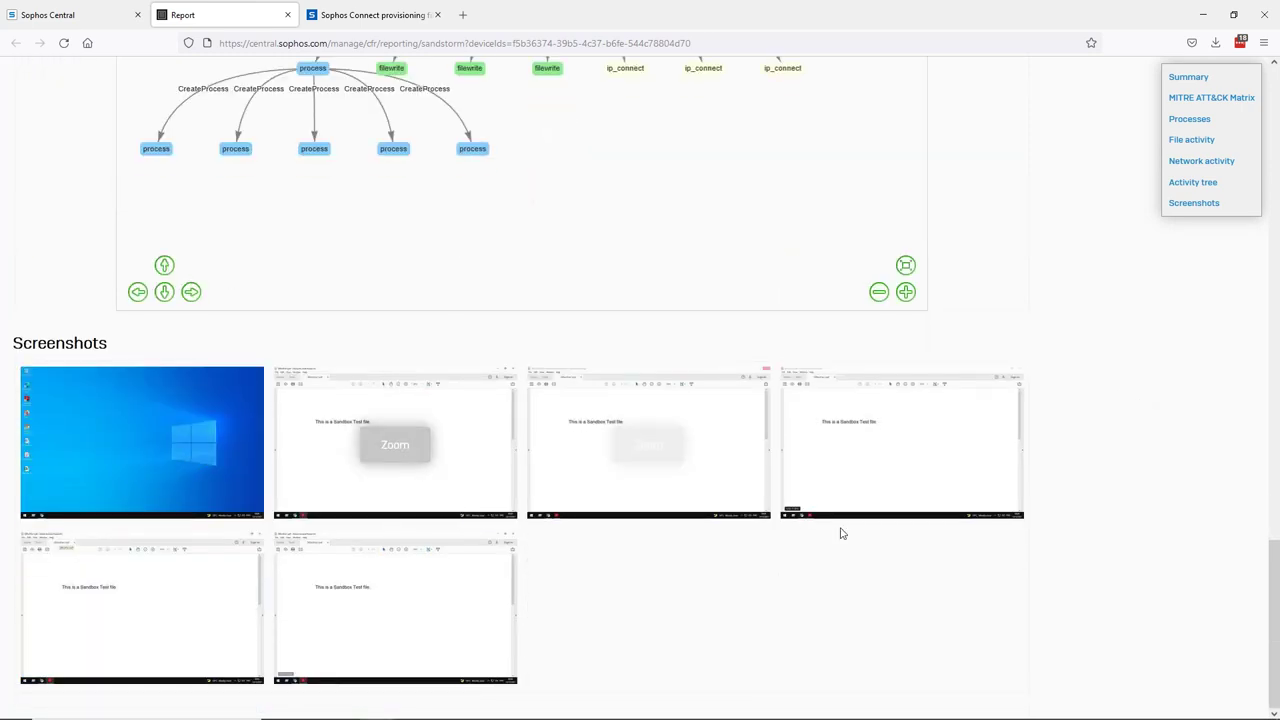
{"action": "left_click", "coordinate": [389, 443]}
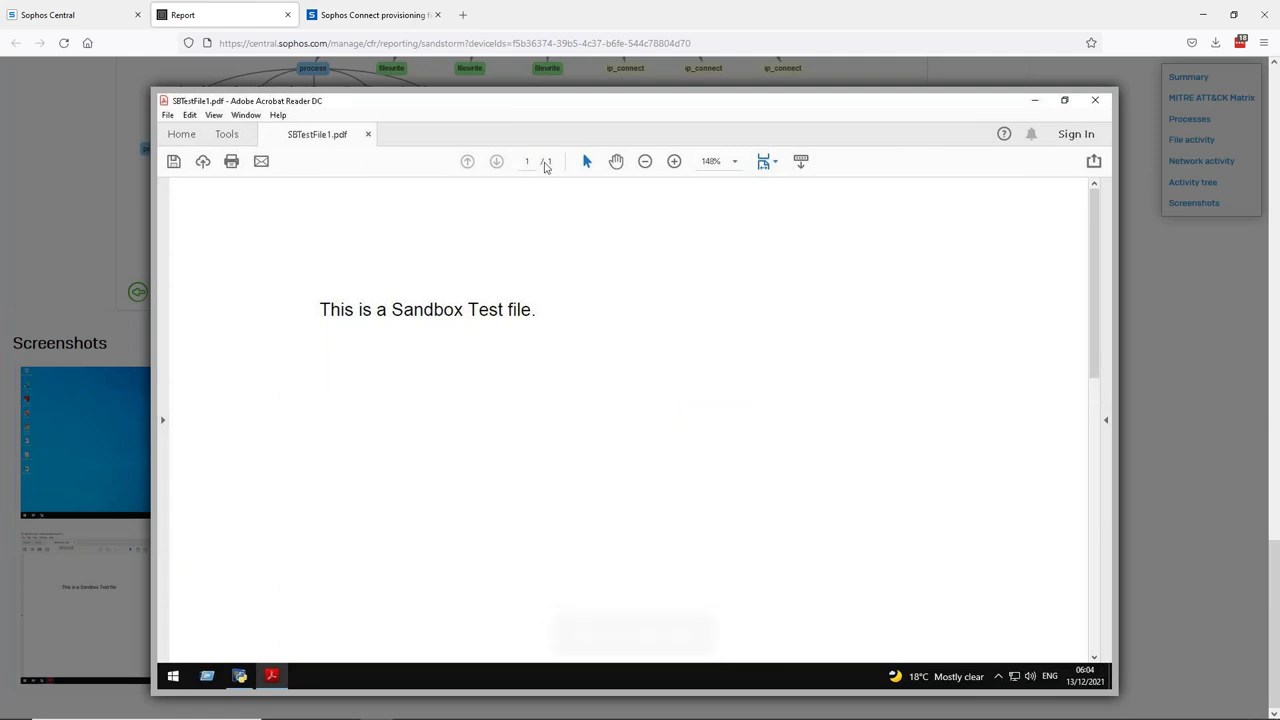
{"action": "left_click", "coordinate": [1097, 104]}
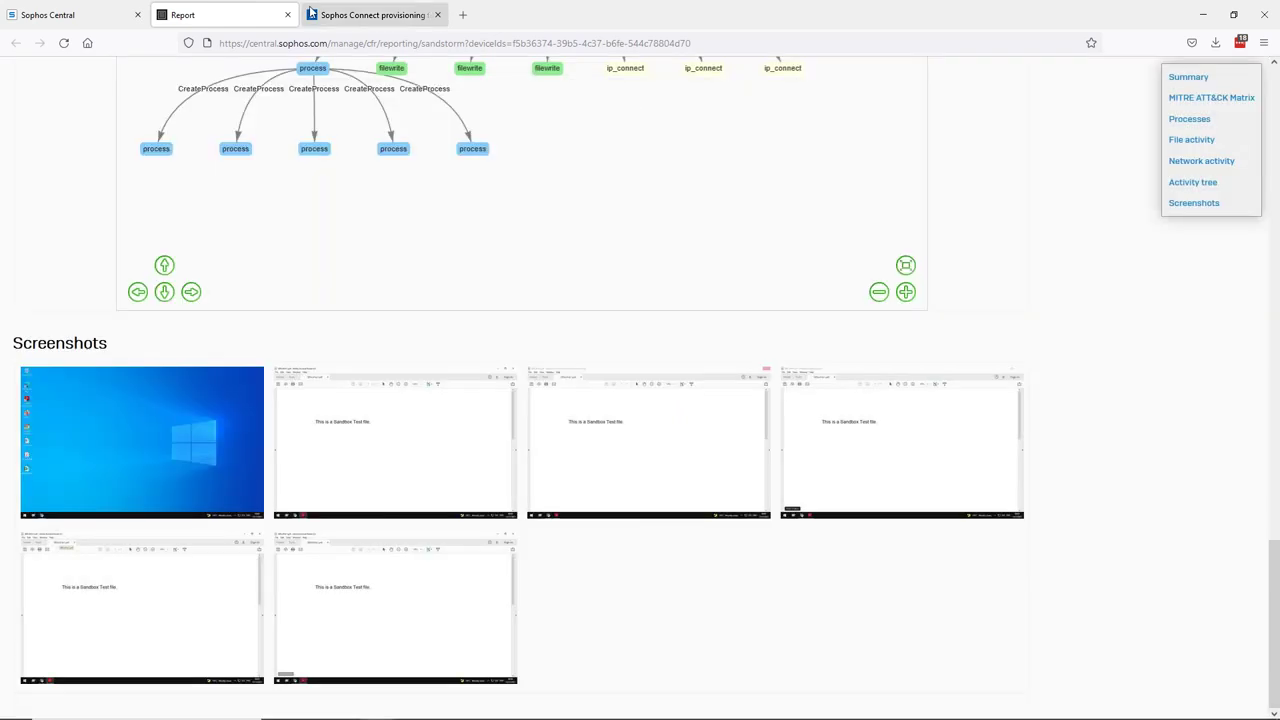
{"action": "left_click", "coordinate": [463, 15]}
- Load sophostest.com in a new tab
{"action": "type", "text": "sophostesr.c"}
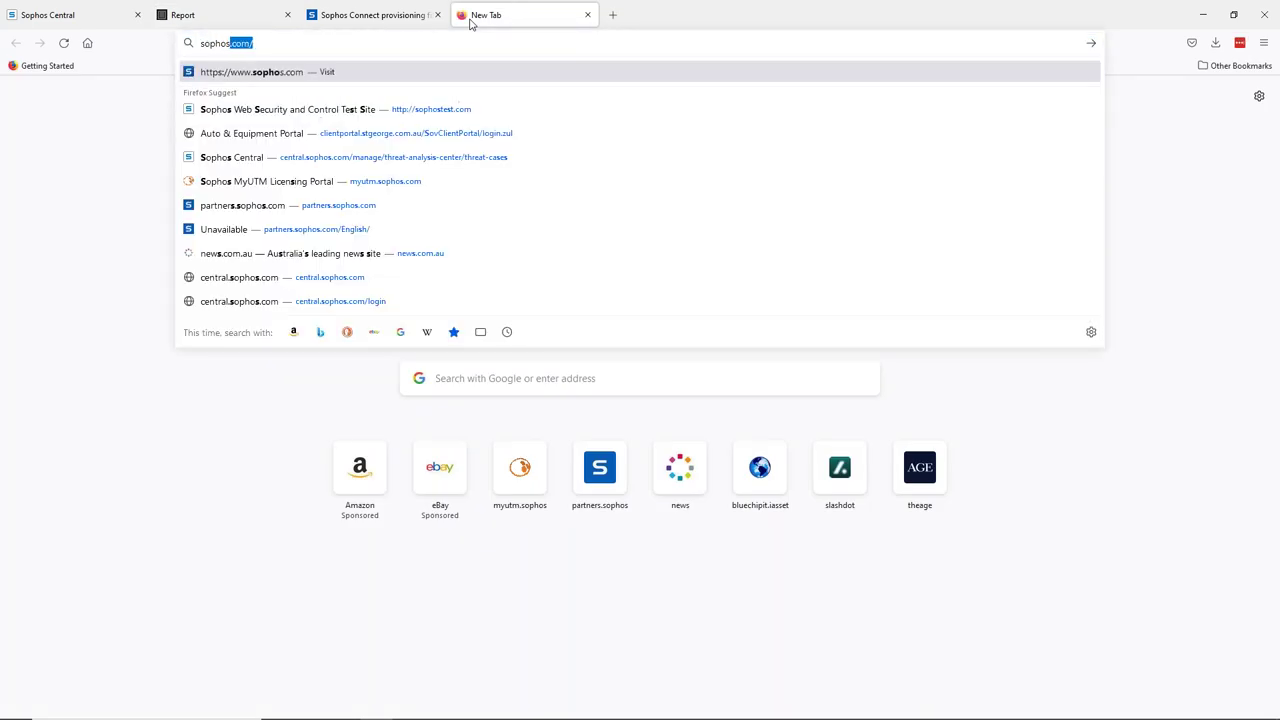
{"action": "key", "text": "BackSpace"}
{"action": "key", "text": "BackSpace"}
{"action": "key", "text": "BackSpace"}
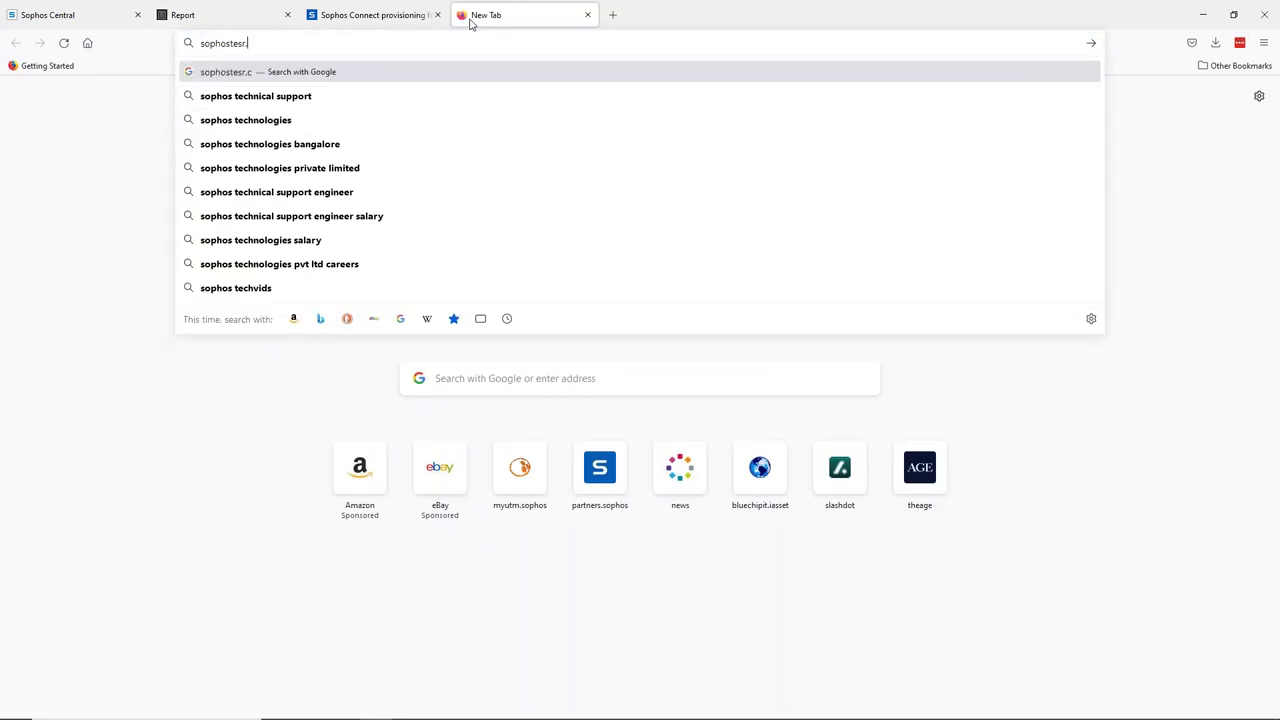
{"action": "type", "text": "t.com"}
{"action": "key", "text": "Return"}
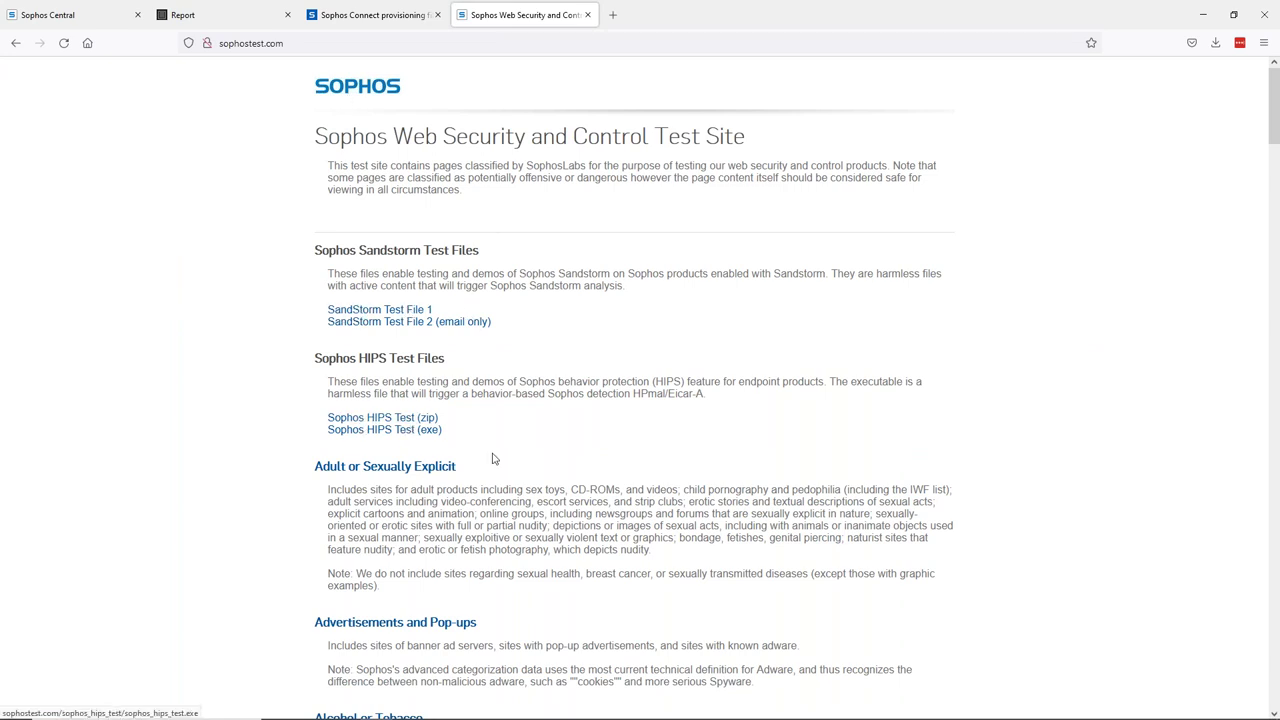
- Open the Gambling test page, then close it and return to the Sophos Central tabs
{"action": "scroll", "coordinate": [488, 474], "scroll_direction": "down", "scroll_amount": 3}
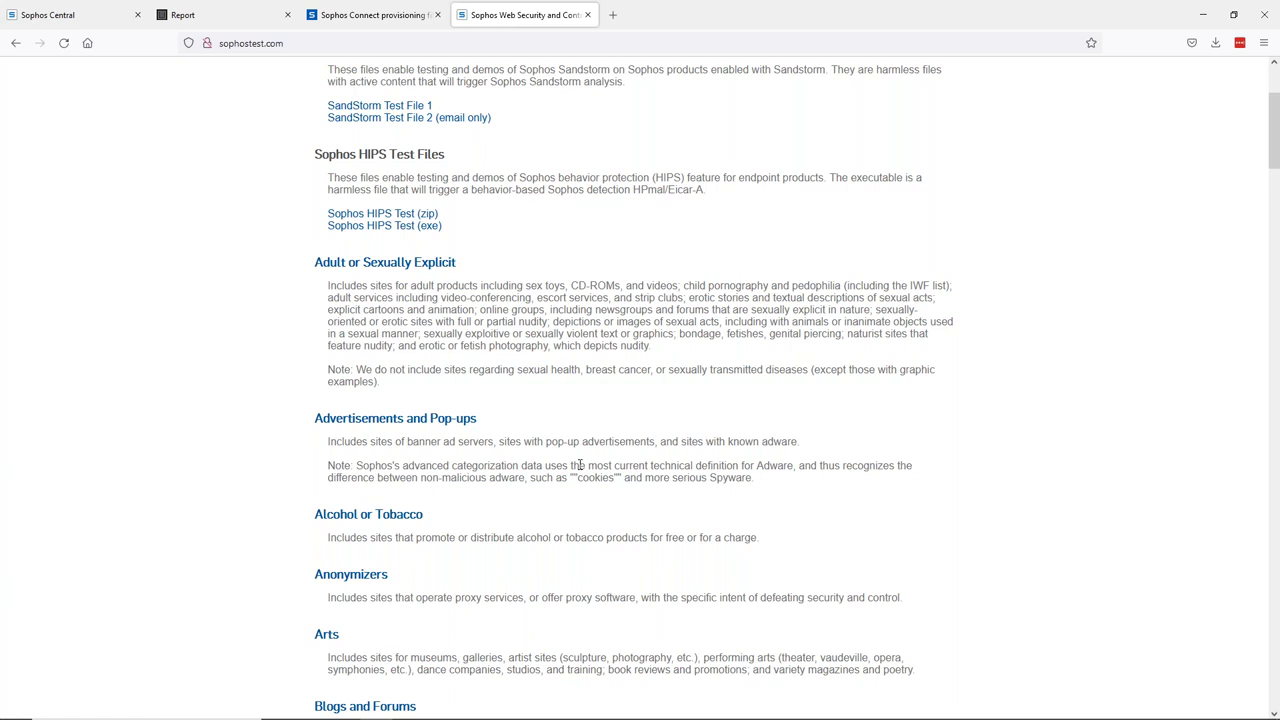
{"action": "scroll", "coordinate": [579, 465], "scroll_direction": "down", "scroll_amount": 15}
{"action": "scroll", "coordinate": [579, 472], "scroll_direction": "down", "scroll_amount": 9}
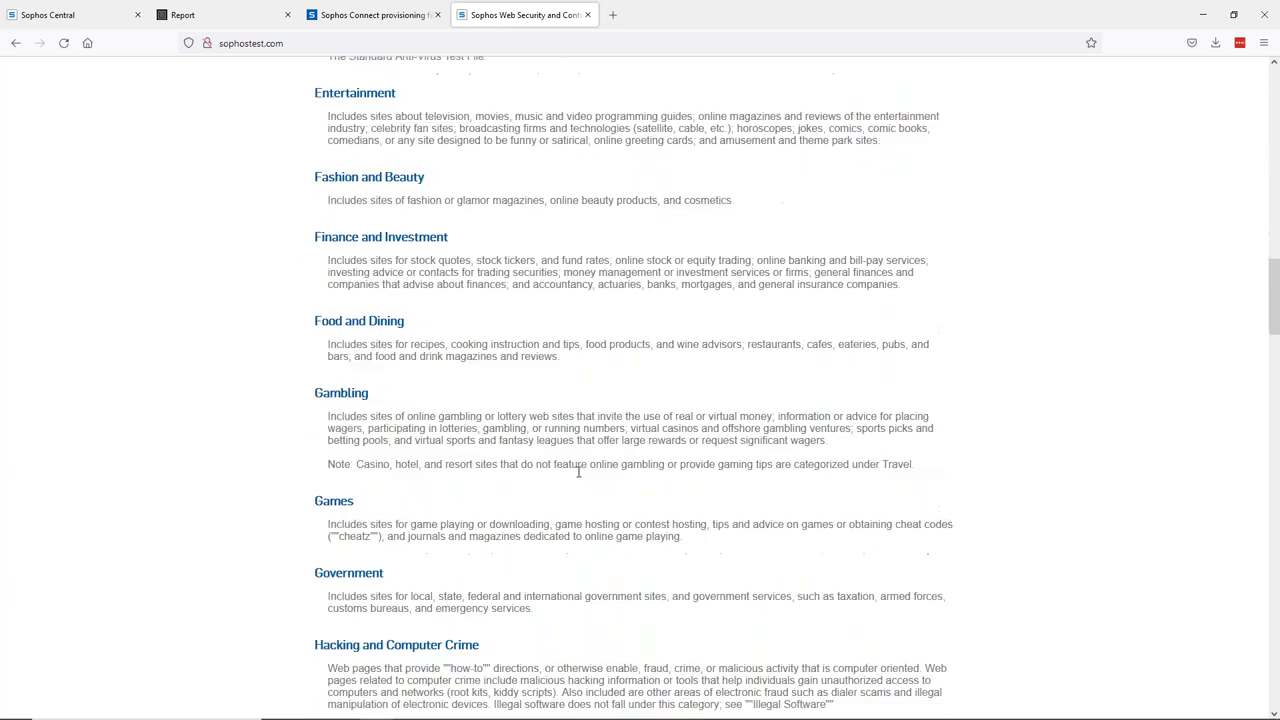
{"action": "scroll", "coordinate": [365, 240], "scroll_direction": "up", "scroll_amount": 2}
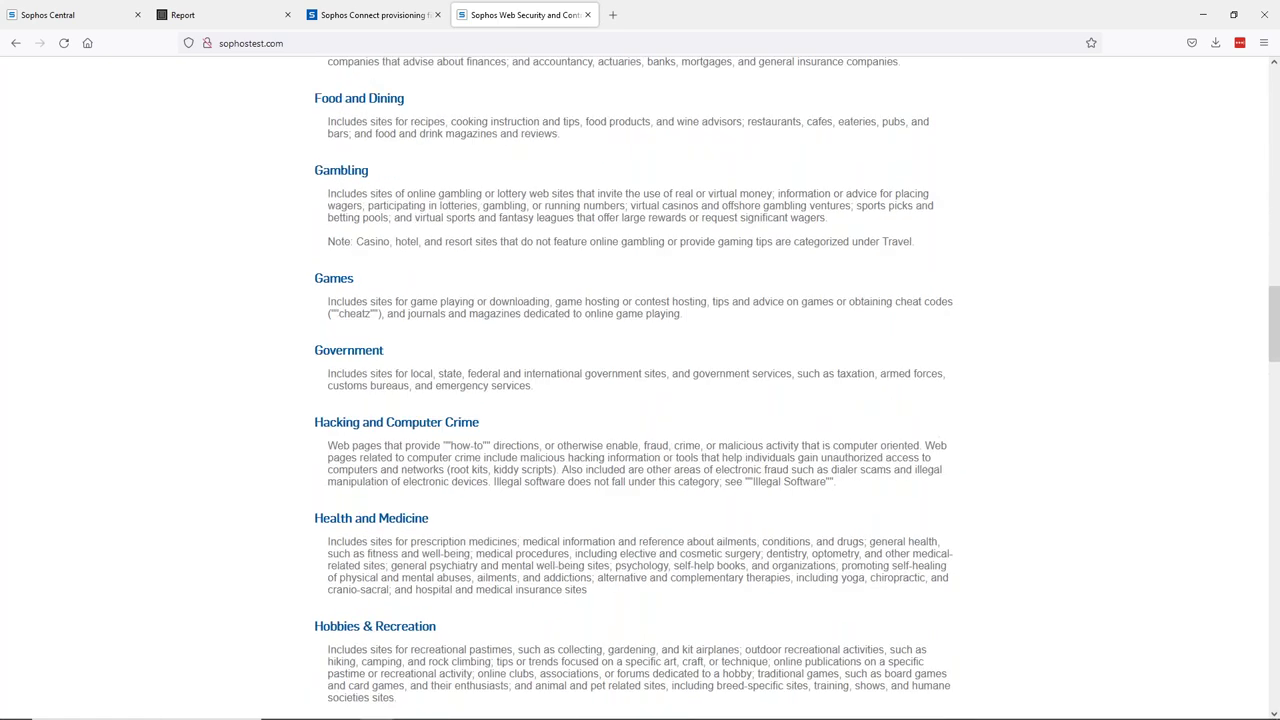
{"action": "left_click", "coordinate": [345, 199]}
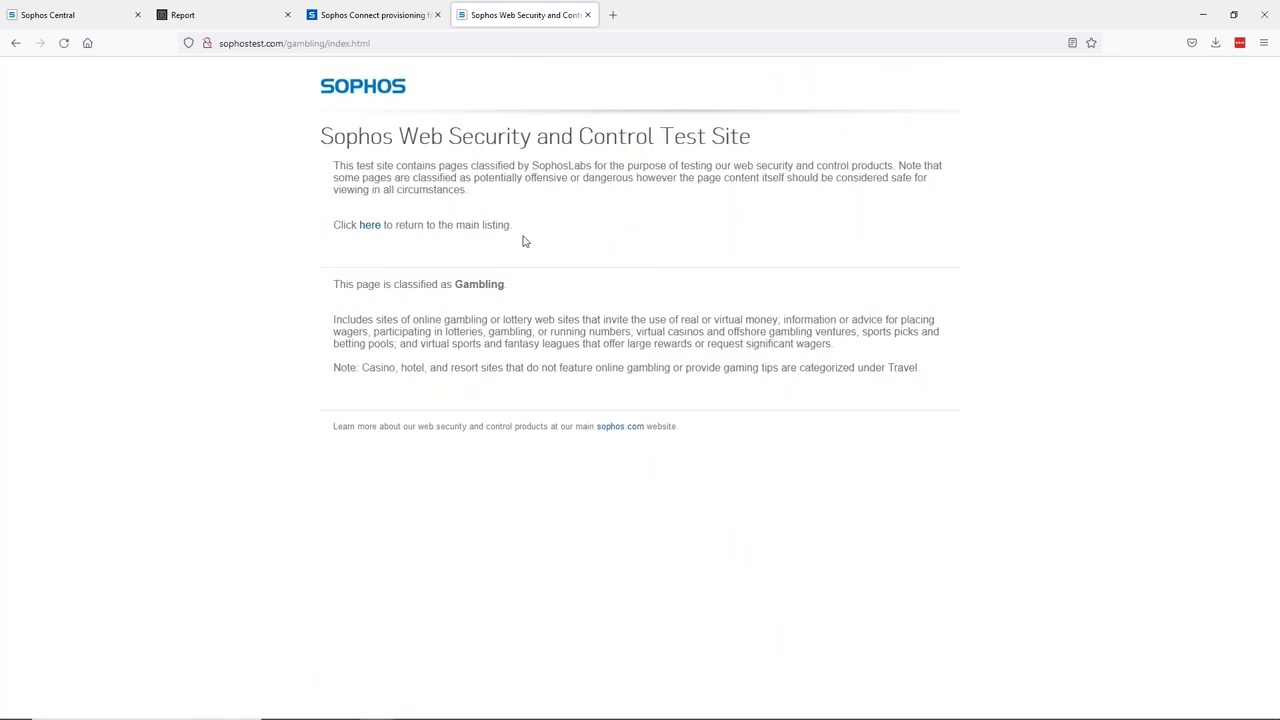
{"action": "left_click", "coordinate": [587, 15]}
{"action": "left_click", "coordinate": [94, 15]}
{"action": "left_click", "coordinate": [220, 15]}
- Close the sandbox report, show the 'Threats and events blocked' report, then go to SD-WAN Connection Groups
{"action": "left_click", "coordinate": [288, 15]}
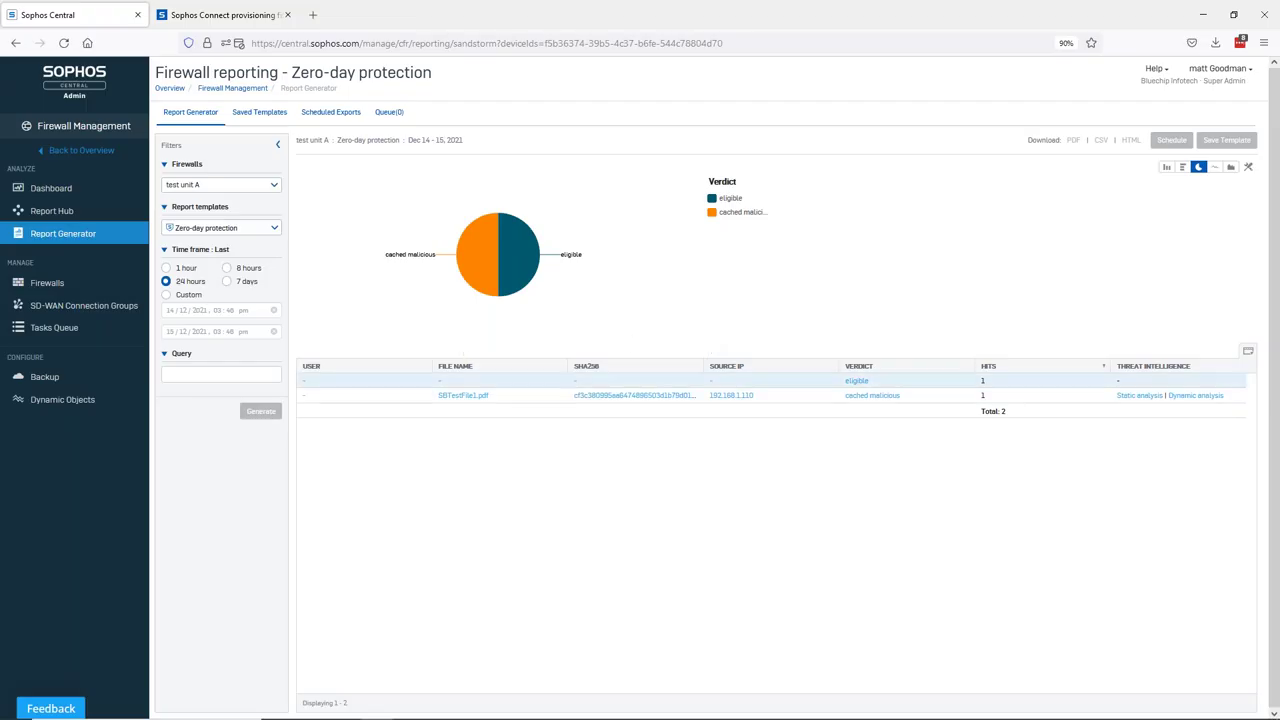
{"action": "left_click", "coordinate": [271, 232]}
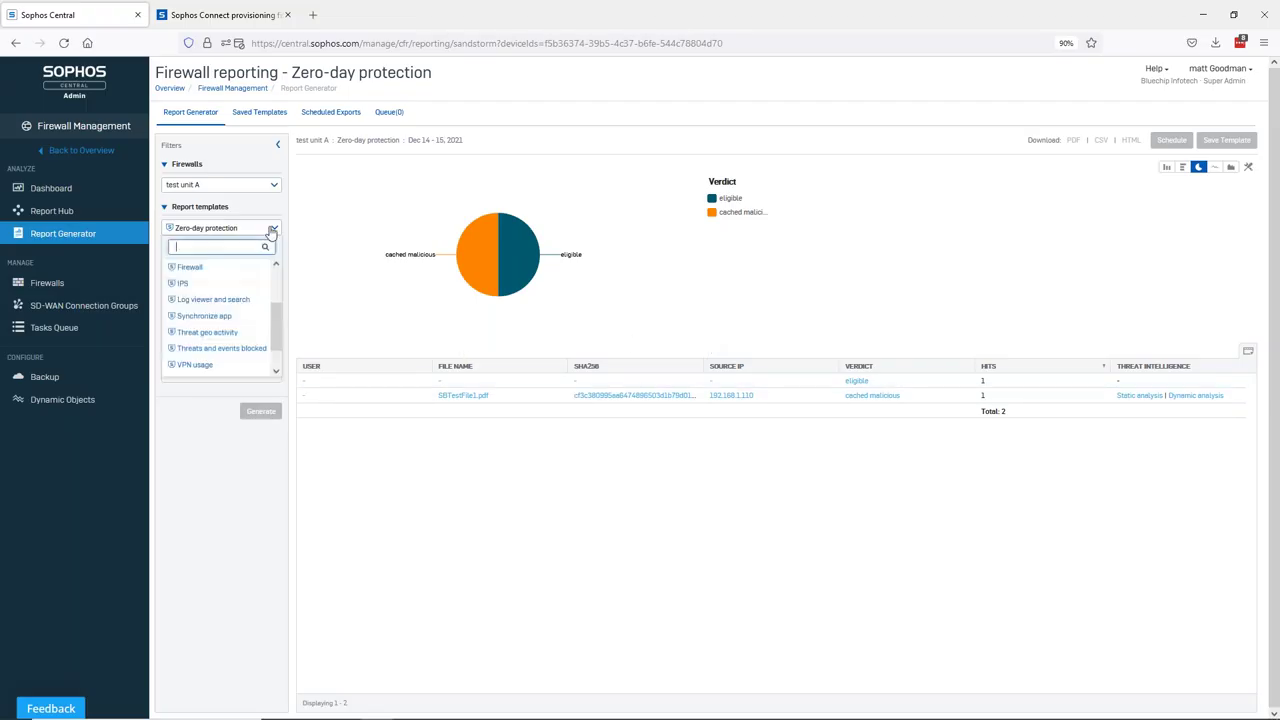
{"action": "left_click", "coordinate": [227, 350]}
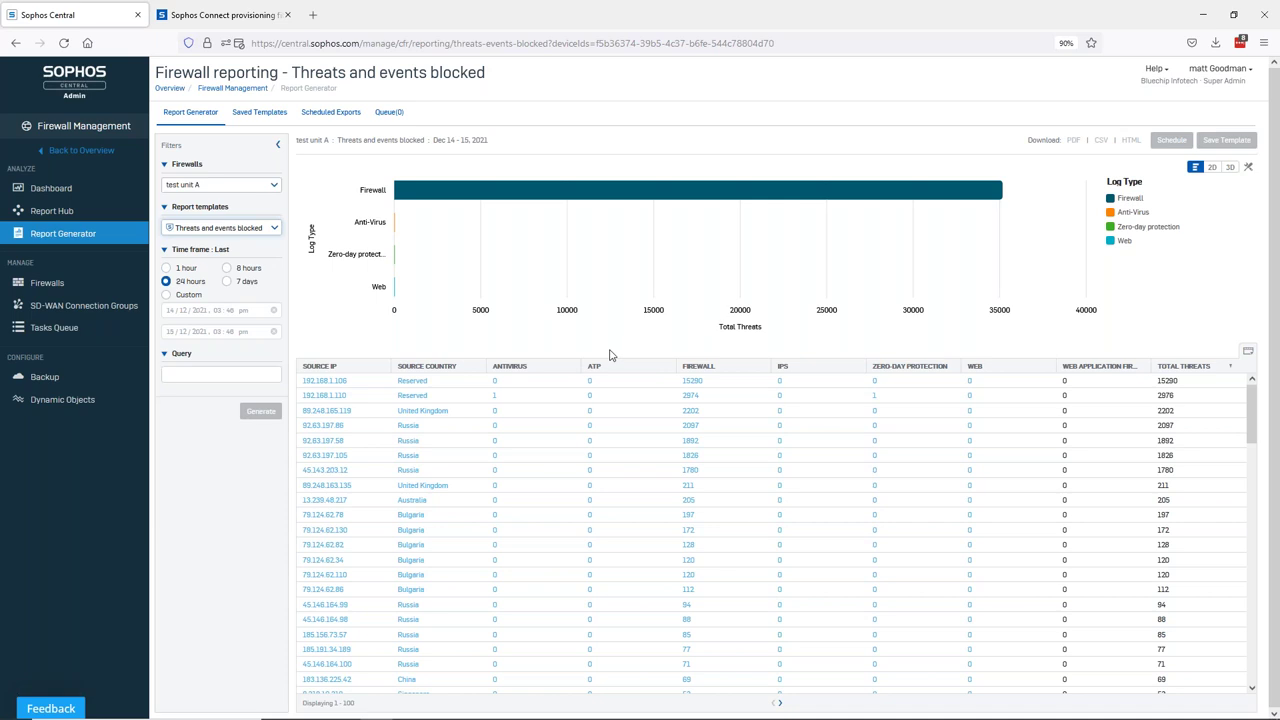
{"action": "left_click", "coordinate": [75, 312]}
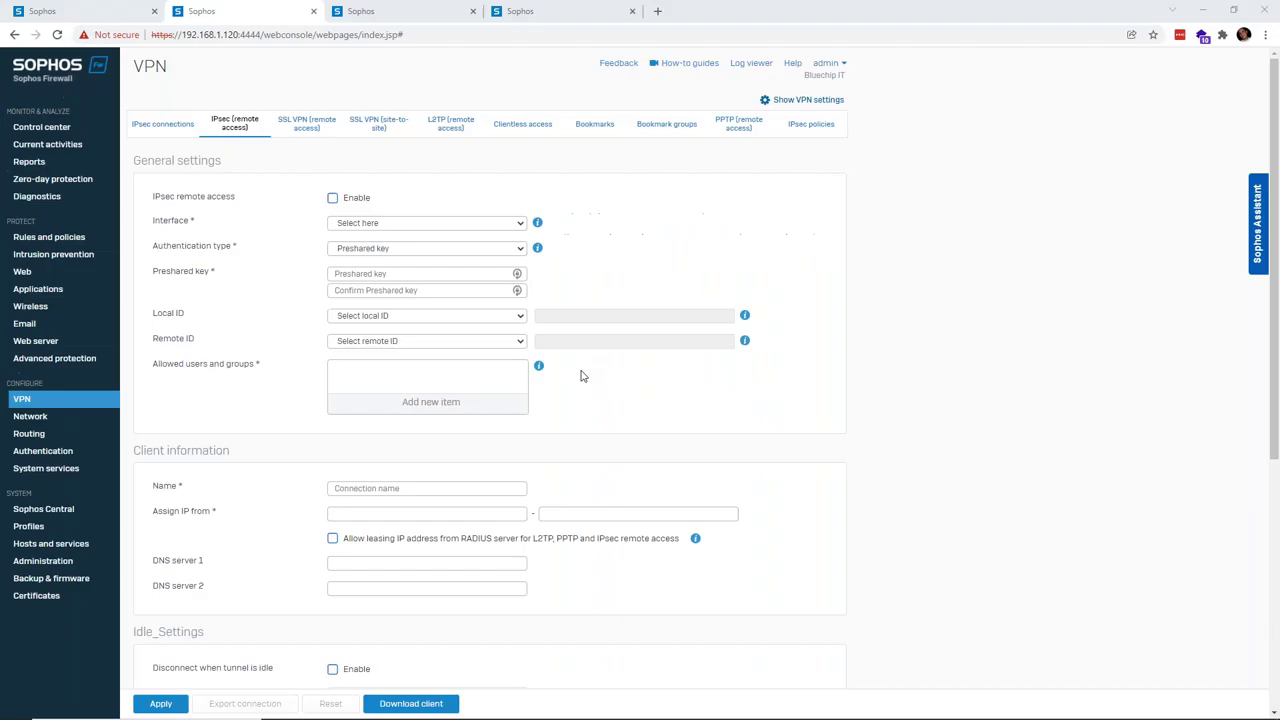
- Begin a new Site-to-site IPsec connection in Sophos Firewall, then return to Sophos Central
{"action": "left_click", "coordinate": [148, 123]}
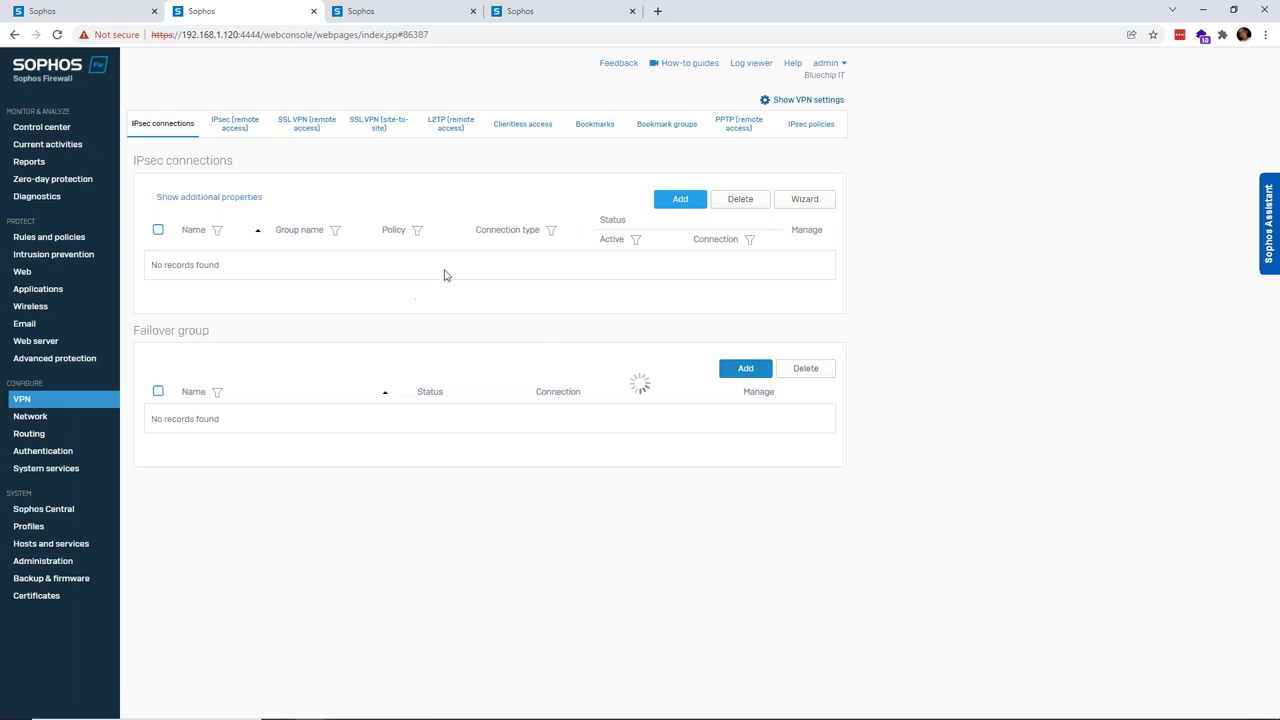
{"action": "left_click", "coordinate": [483, 258]}
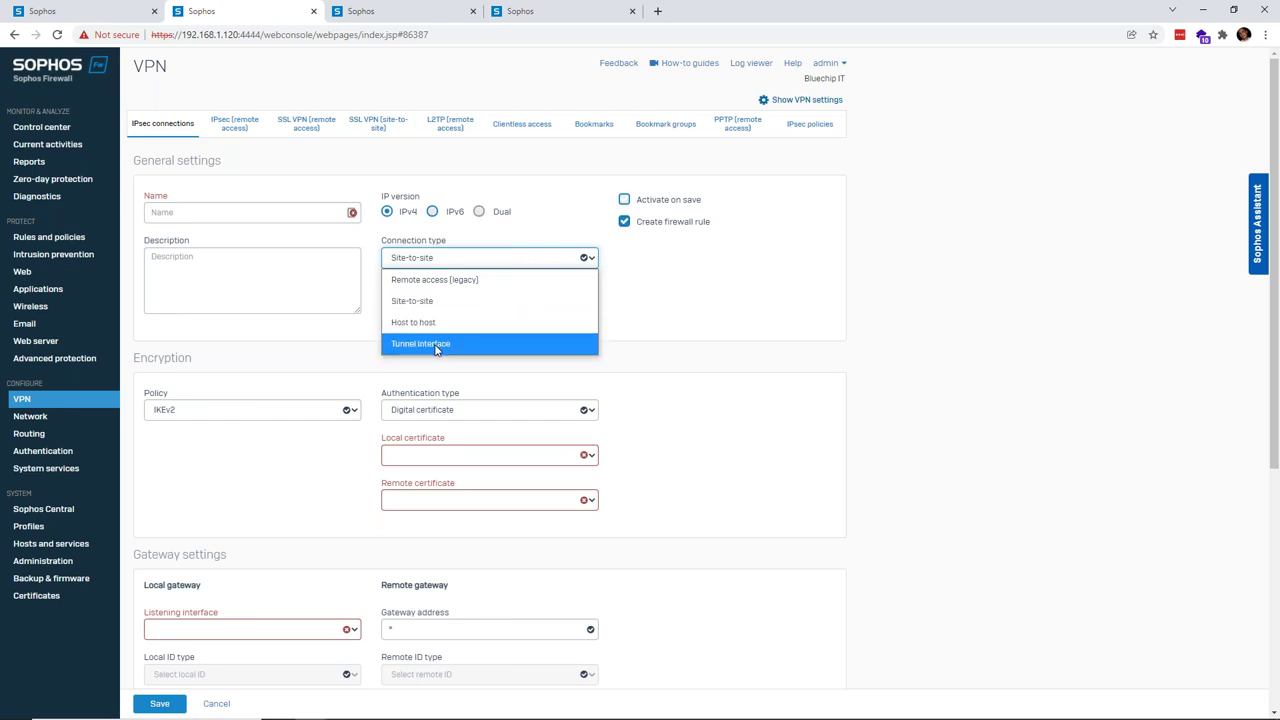
{"action": "left_click", "coordinate": [837, 349]}
{"action": "key", "text": "alt+Tab"}
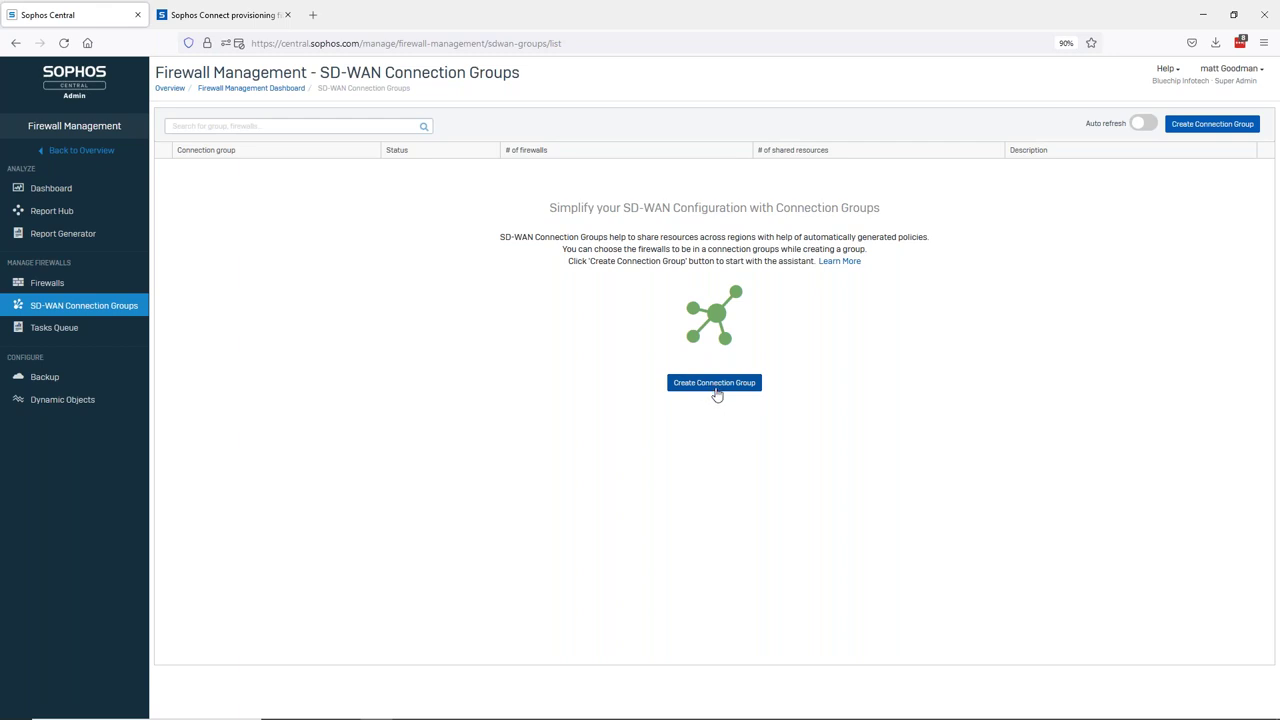
- Start a new connection group named sophosDemo
{"action": "left_click", "coordinate": [718, 386]}
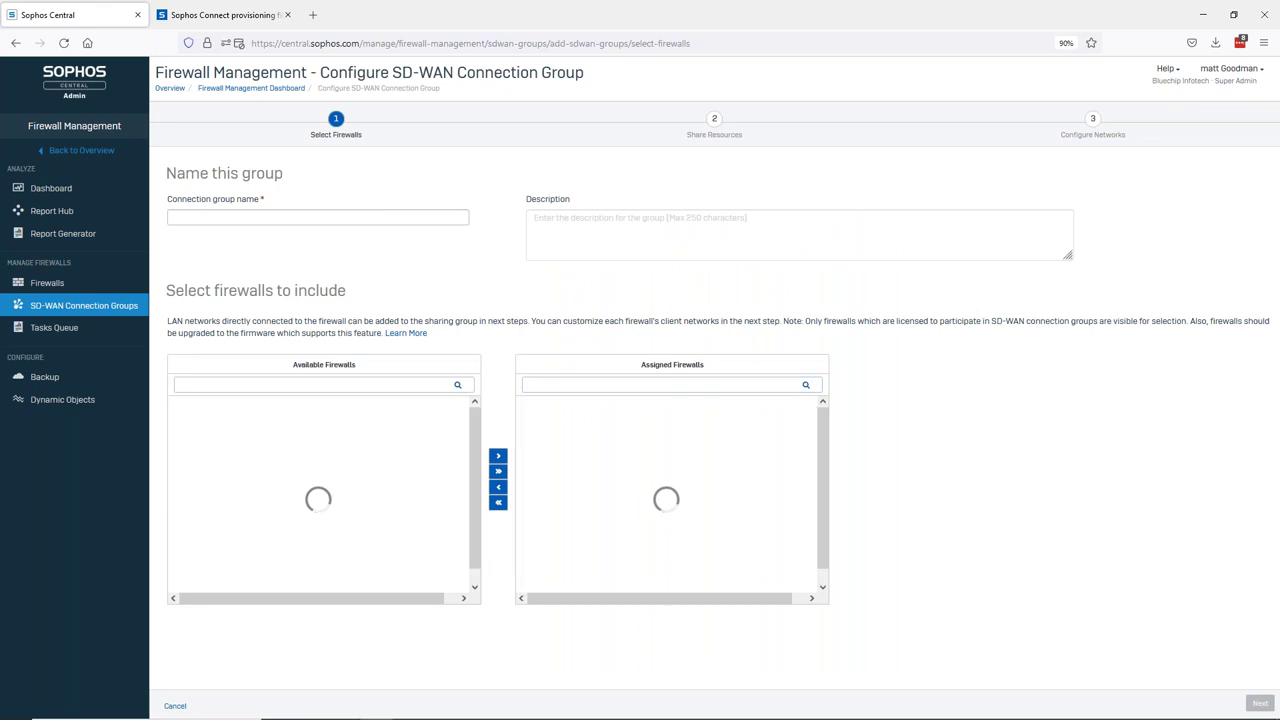
{"action": "left_click", "coordinate": [330, 215]}
{"action": "type", "text": "sophosDemo"}
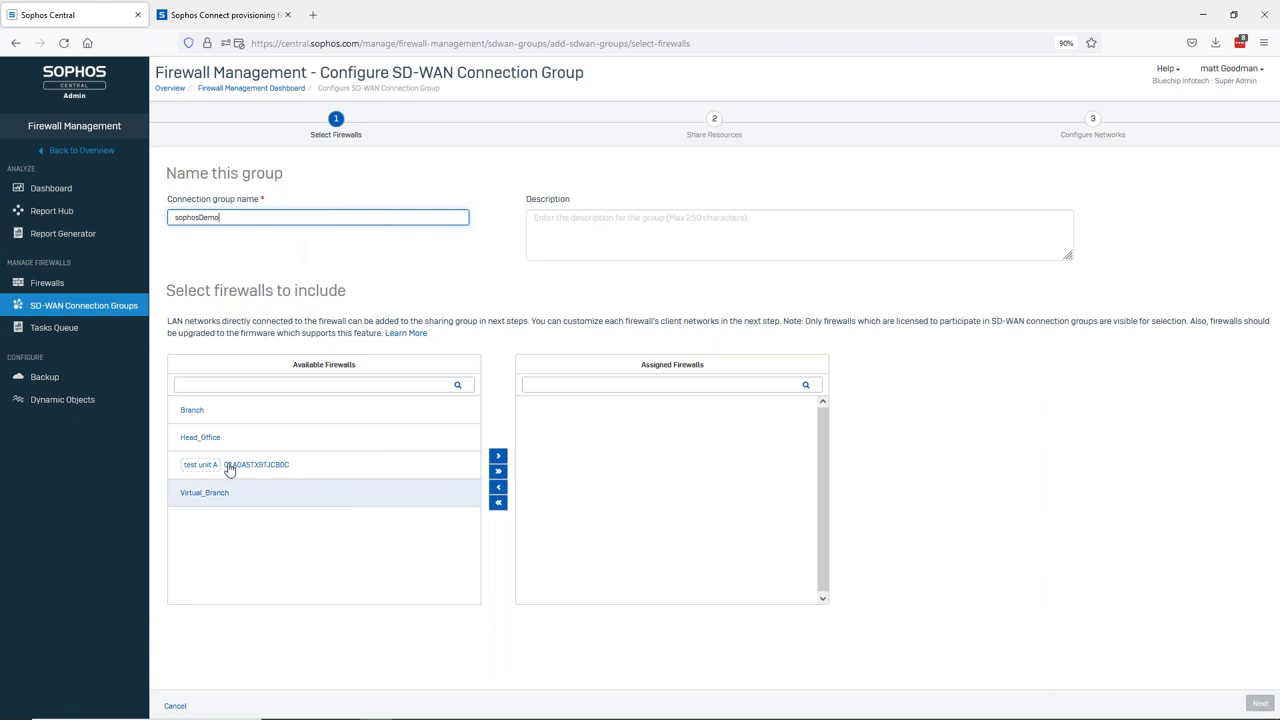
- Assign Branch, Head_Office and Virtual_Branch to the group, leaving out test unit A, and continue
{"action": "left_click", "coordinate": [231, 440]}
{"action": "left_click", "coordinate": [214, 414], "text": "ctrl"}
{"action": "left_click", "coordinate": [246, 492], "text": "ctrl"}
{"action": "left_click", "coordinate": [498, 471]}
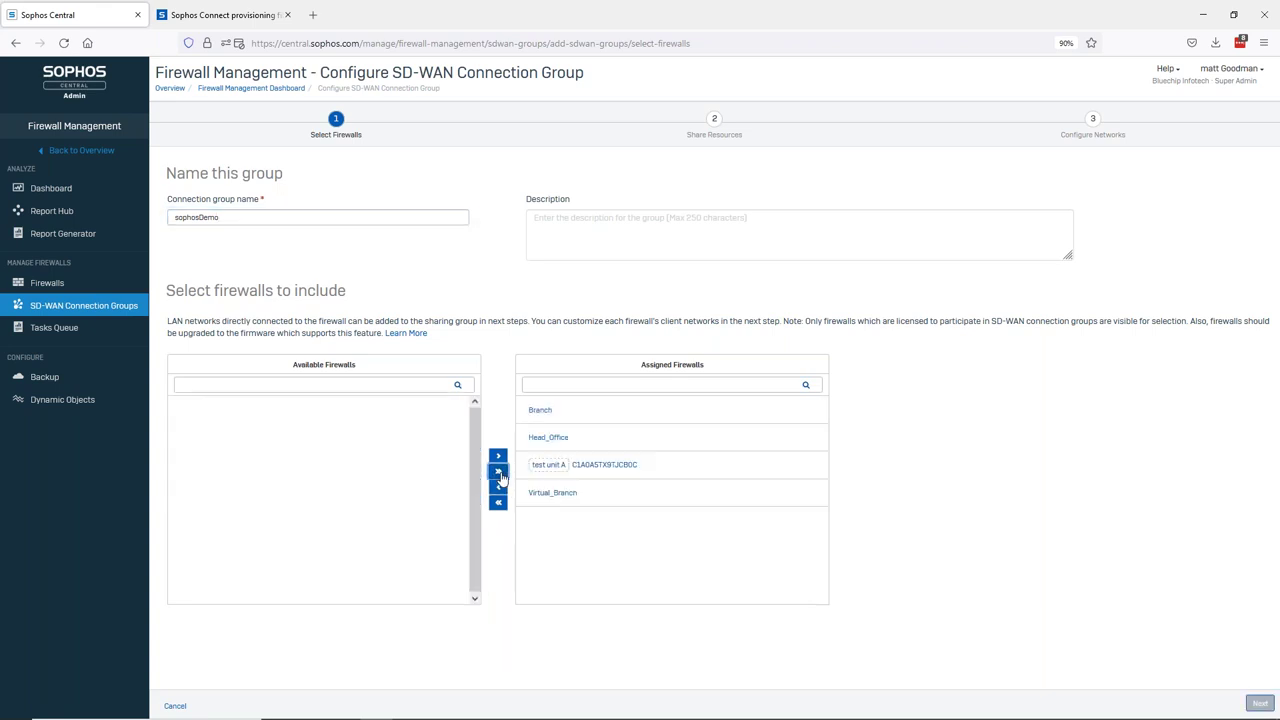
{"action": "left_click", "coordinate": [545, 464]}
{"action": "left_click", "coordinate": [498, 487]}
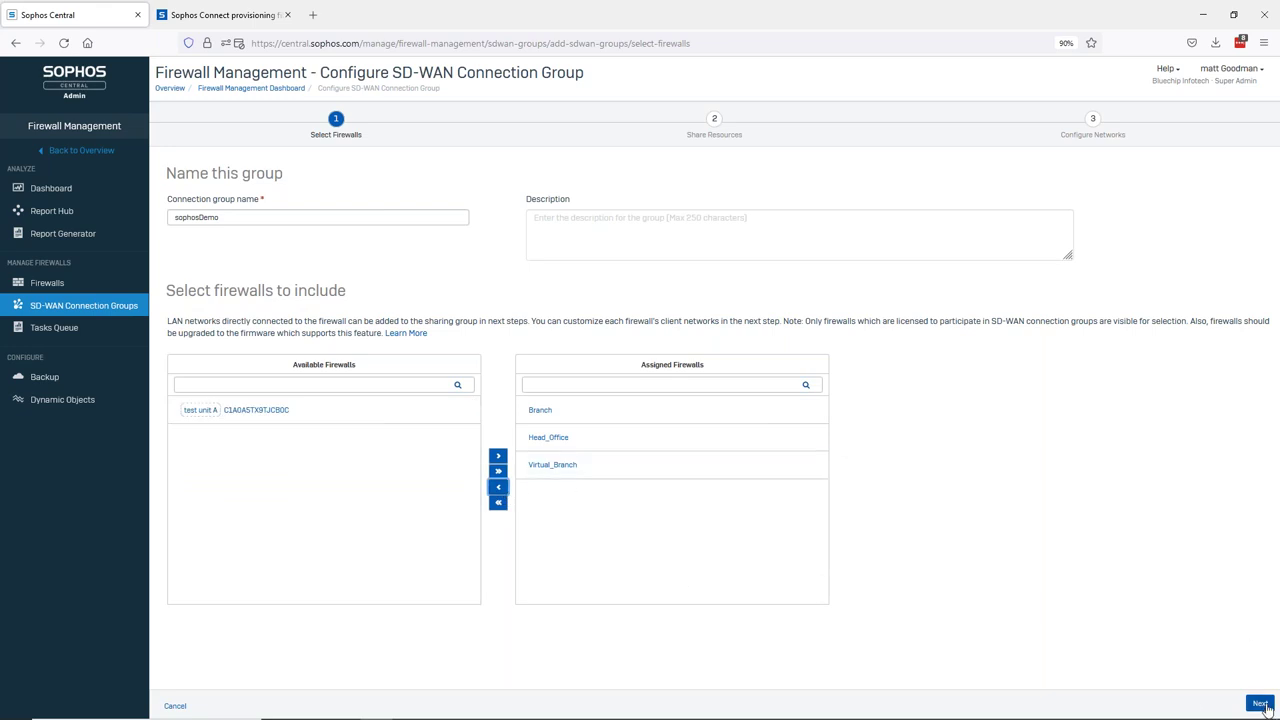
{"action": "left_click", "coordinate": [1260, 704]}
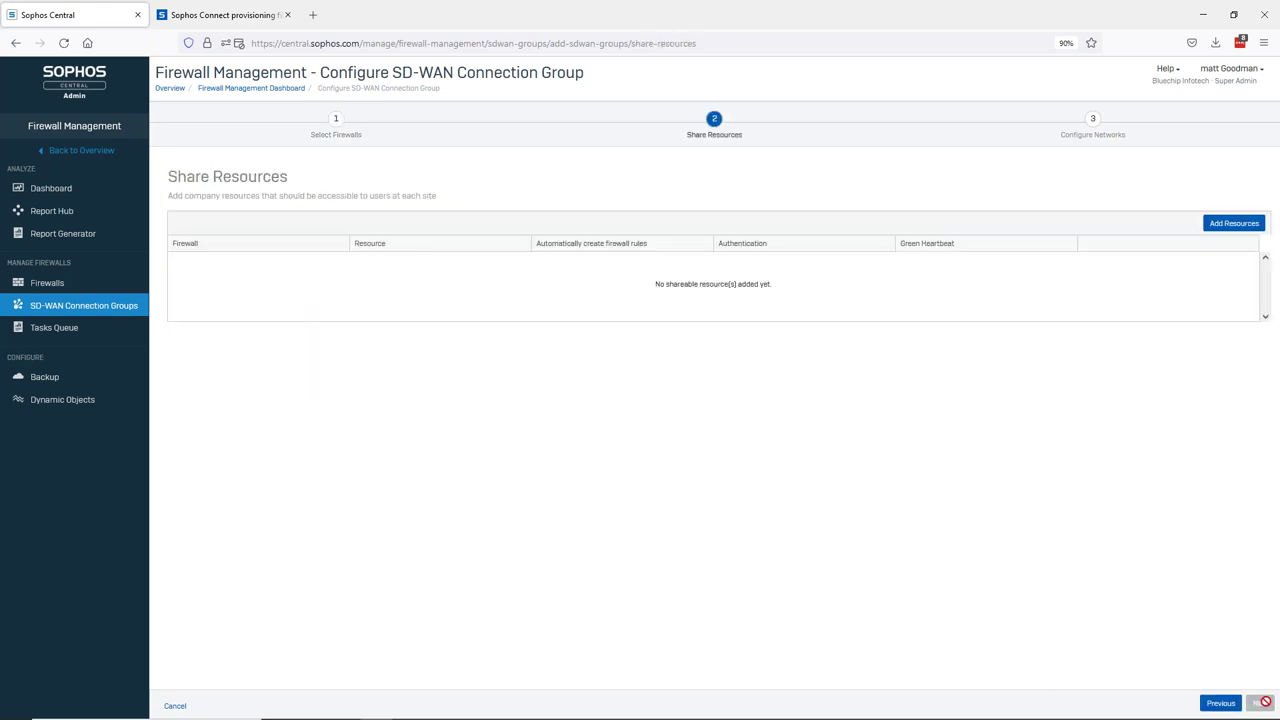
- Add a Head_Office shared resource with address 172.16.16.20
{"action": "left_click", "coordinate": [1223, 226]}
{"action": "left_click", "coordinate": [391, 358]}
{"action": "left_click", "coordinate": [272, 401]}
{"action": "left_click", "coordinate": [522, 360]}
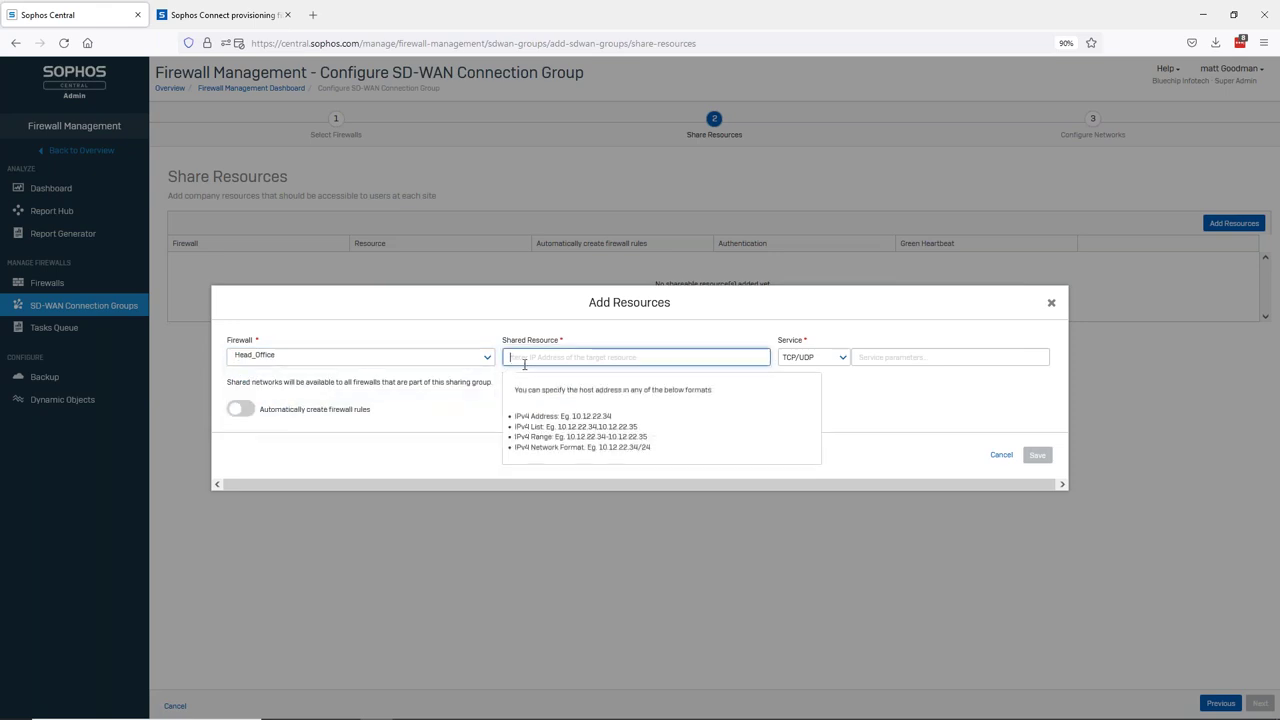
{"action": "type", "text": "172.1"}
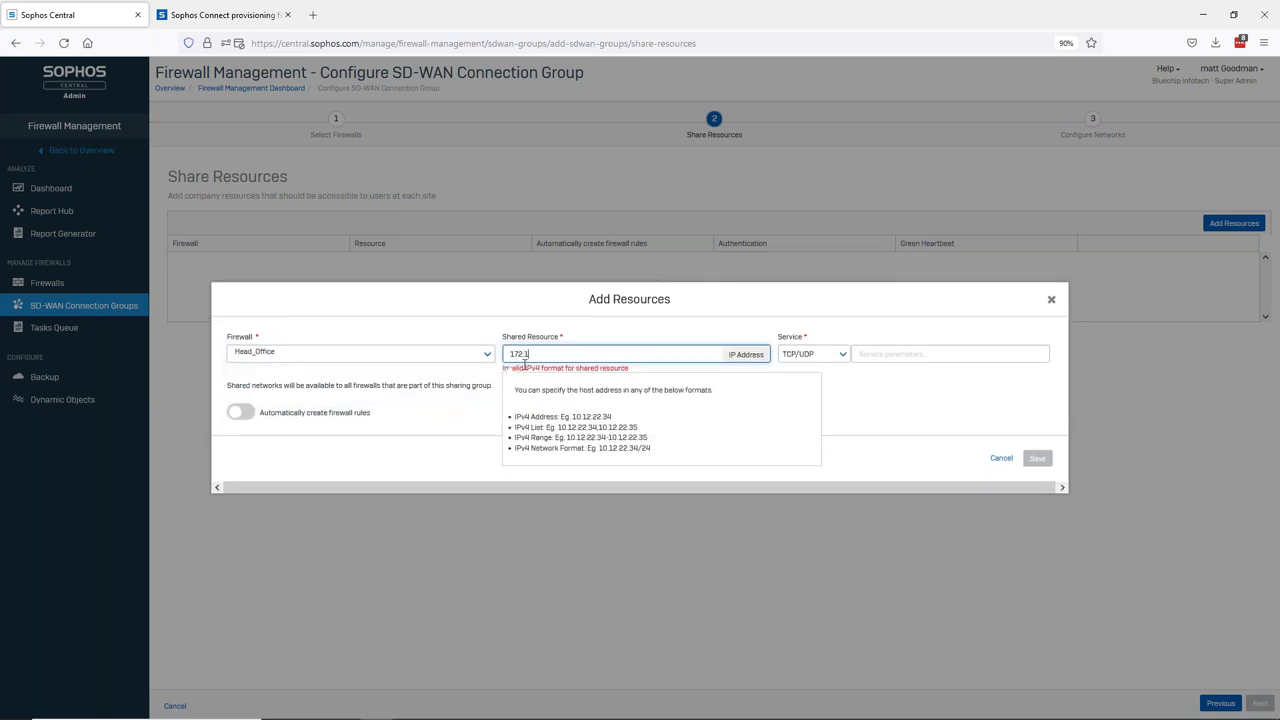
{"action": "type", "text": "6.16.20"}
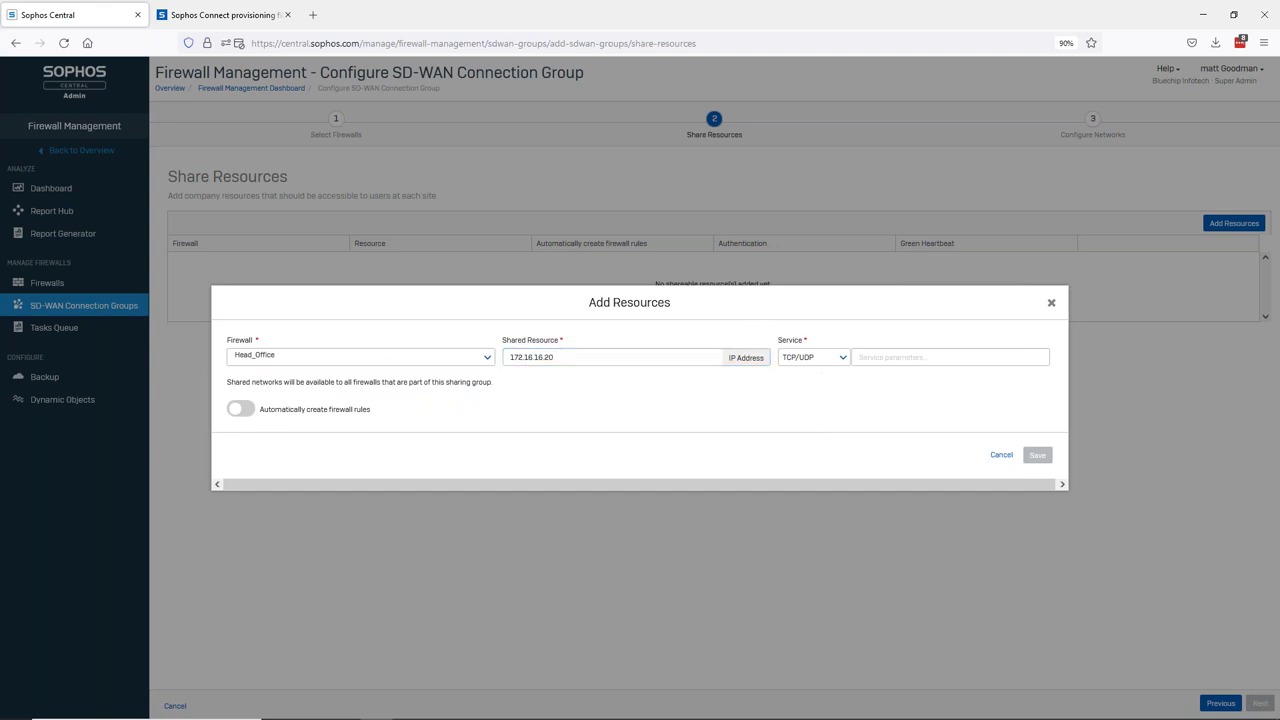
- Set the resource service to all TCP and UDP ports 1:65535, then view the network diagram
{"action": "left_click", "coordinate": [880, 357]}
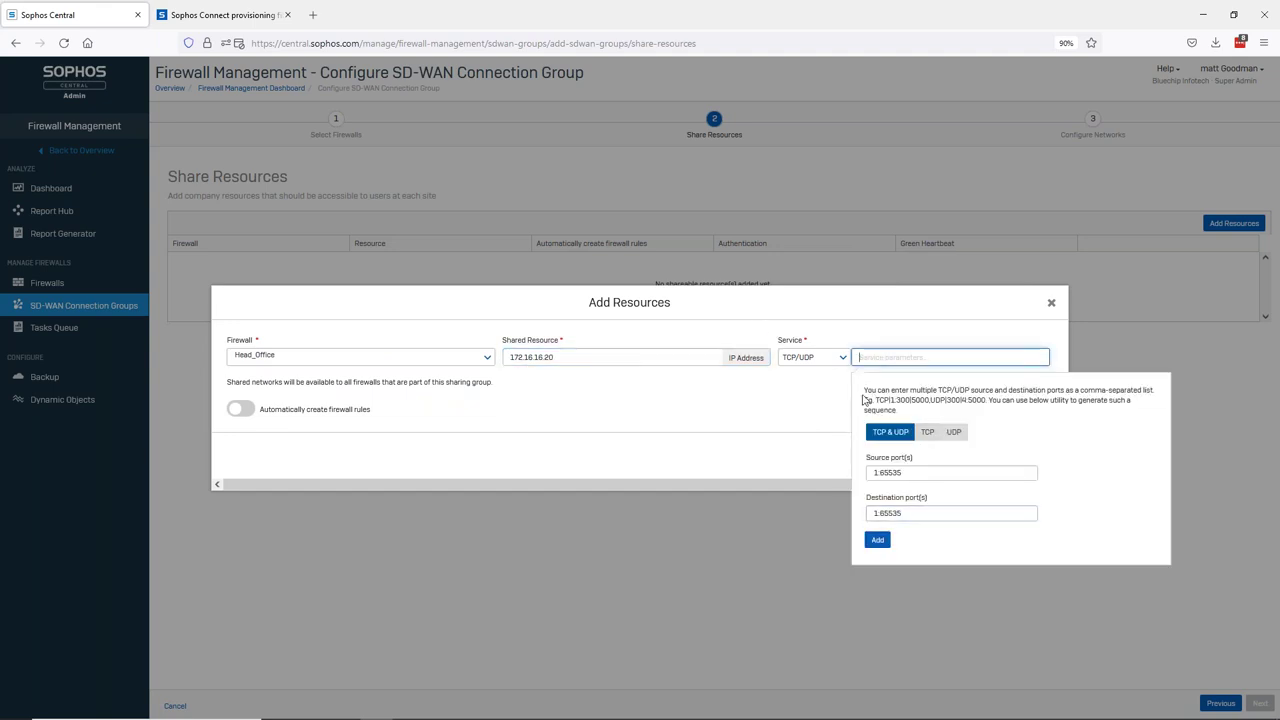
{"action": "left_click", "coordinate": [878, 541]}
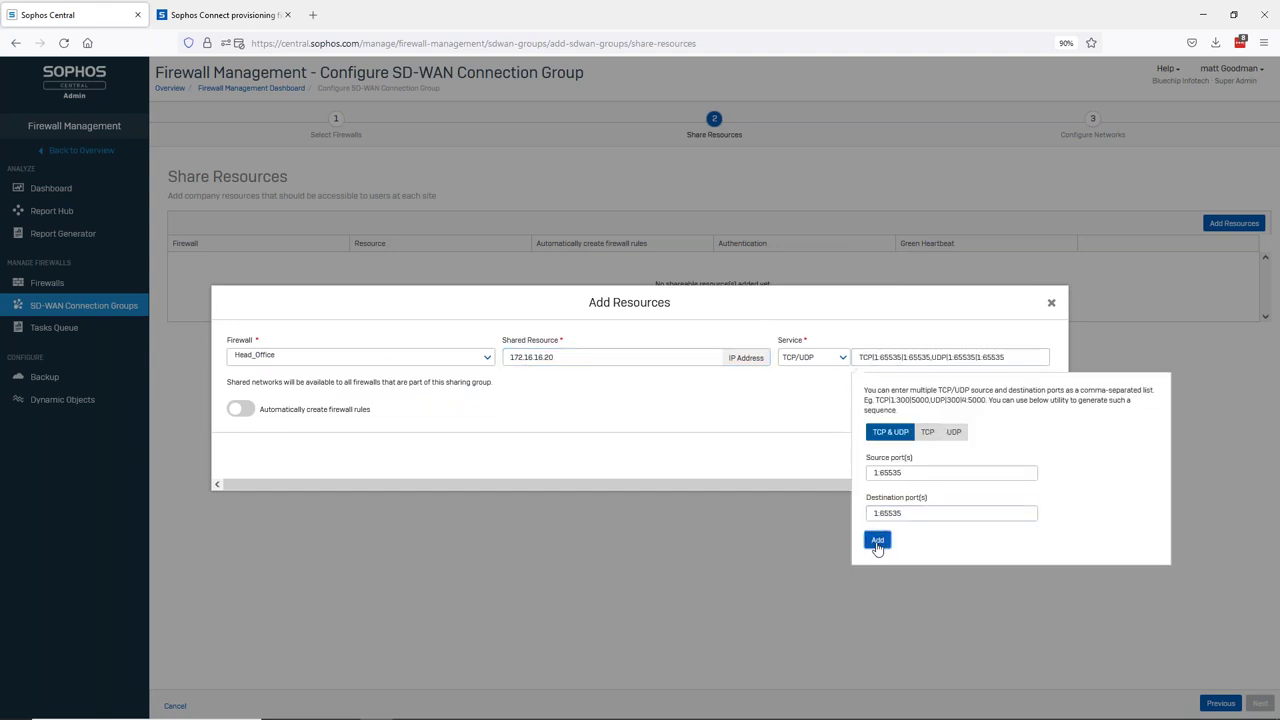
{"action": "left_click", "coordinate": [760, 449]}
{"action": "key", "text": "alt+Tab"}
{"action": "left_click", "coordinate": [549, 423]}
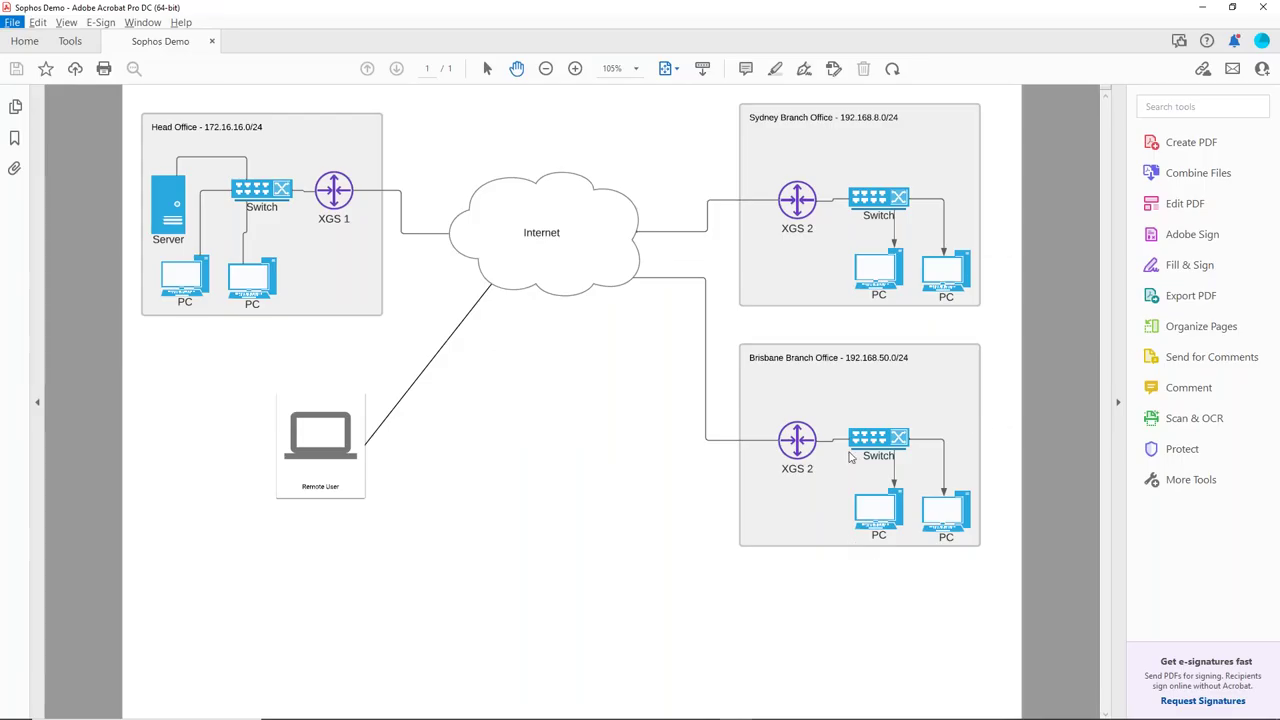
- Collapse Acrobat's Tools pane to widen the Sophos Demo network diagram
{"action": "left_click", "coordinate": [1119, 402]}
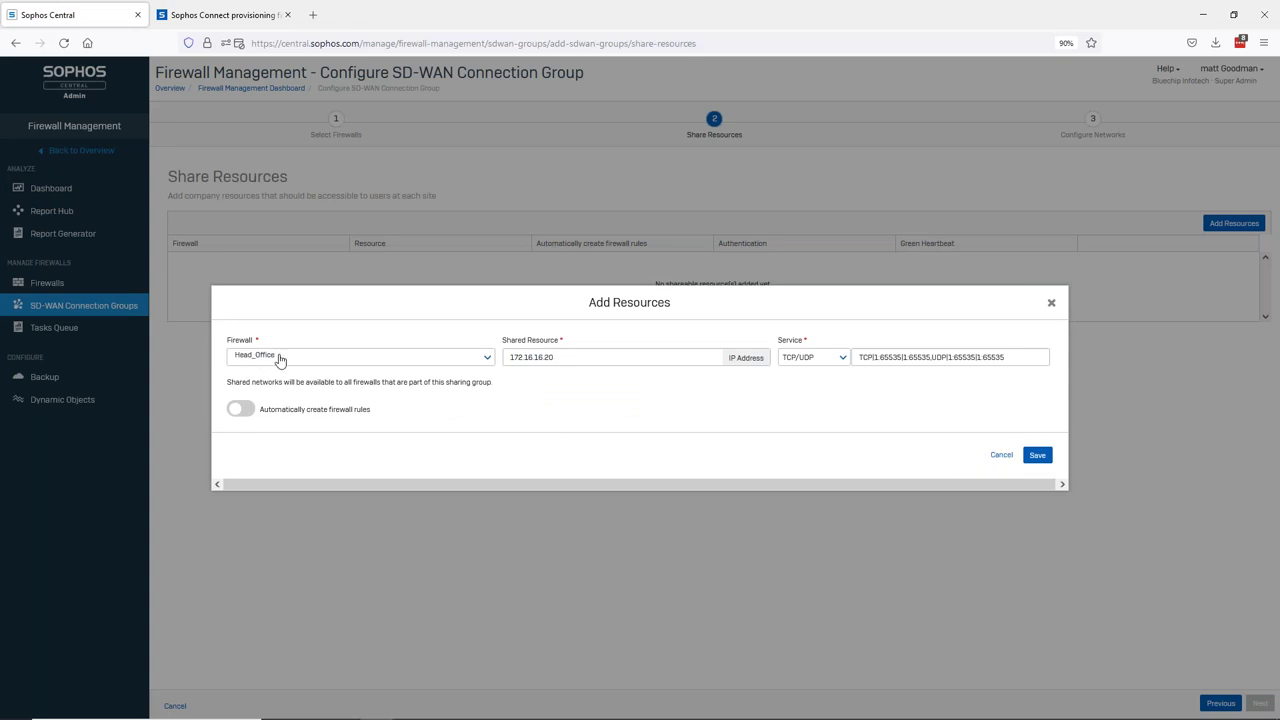
- Enable automatic firewall rule creation and save the 172.16.16.20 resource
{"action": "left_click", "coordinate": [241, 410]}
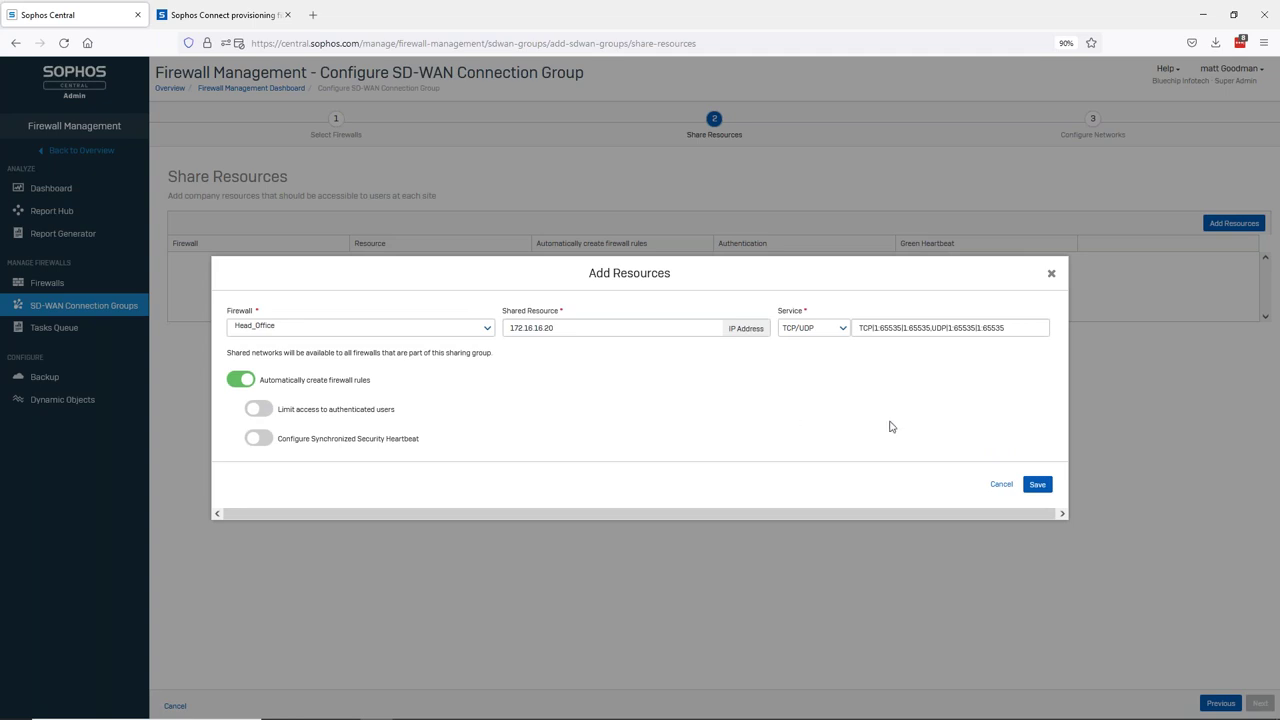
{"action": "left_click", "coordinate": [1037, 485]}
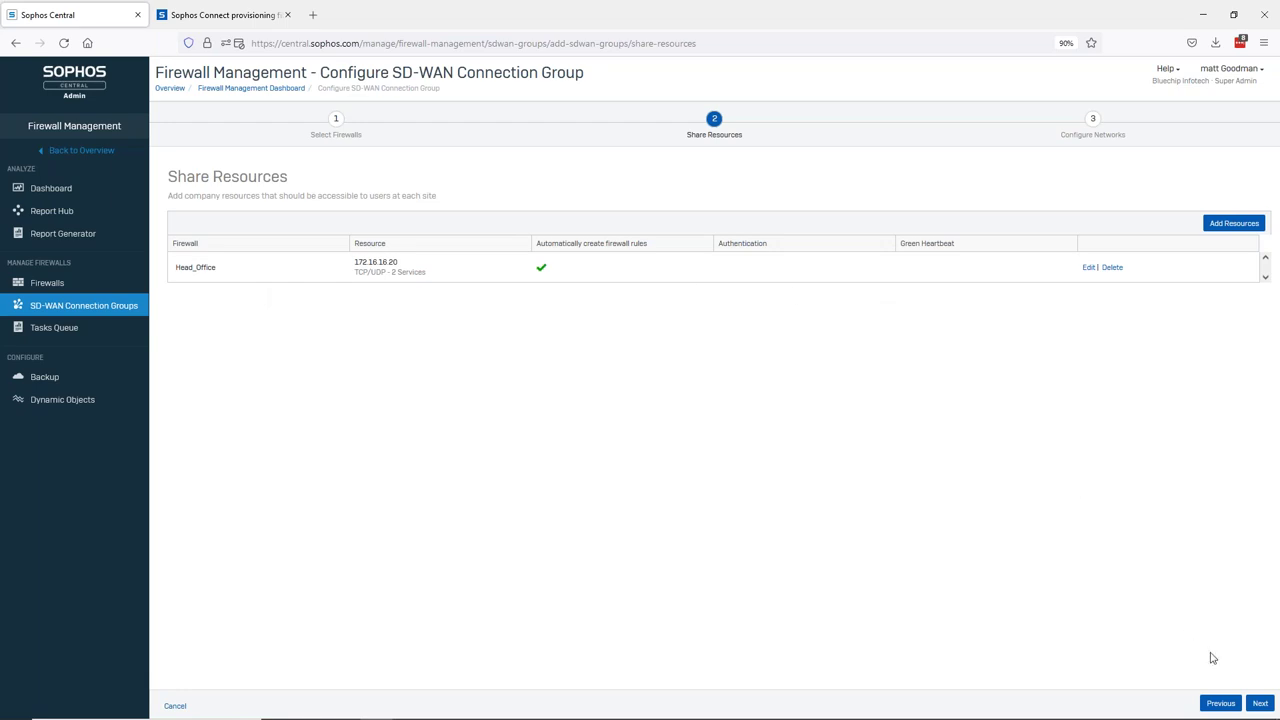
- On the network step, enable Port1 as the Branch firewall's local network
{"action": "left_click", "coordinate": [1260, 703]}
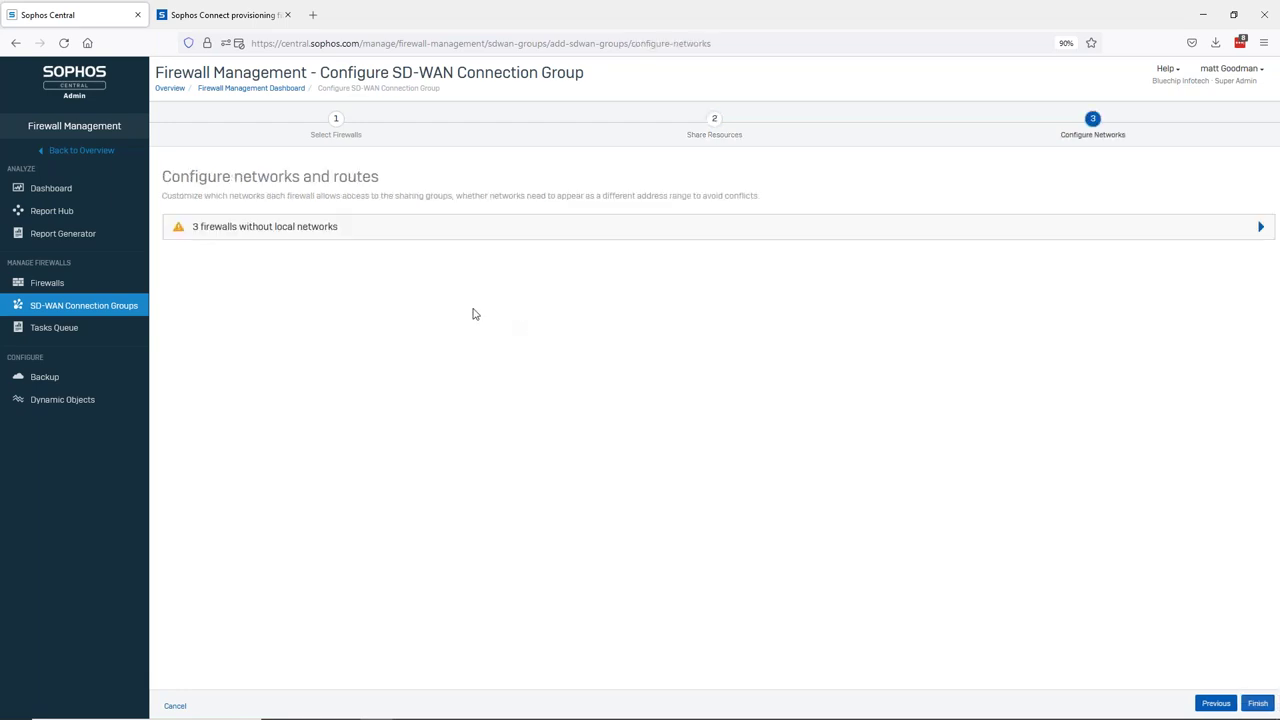
{"action": "left_click", "coordinate": [347, 235]}
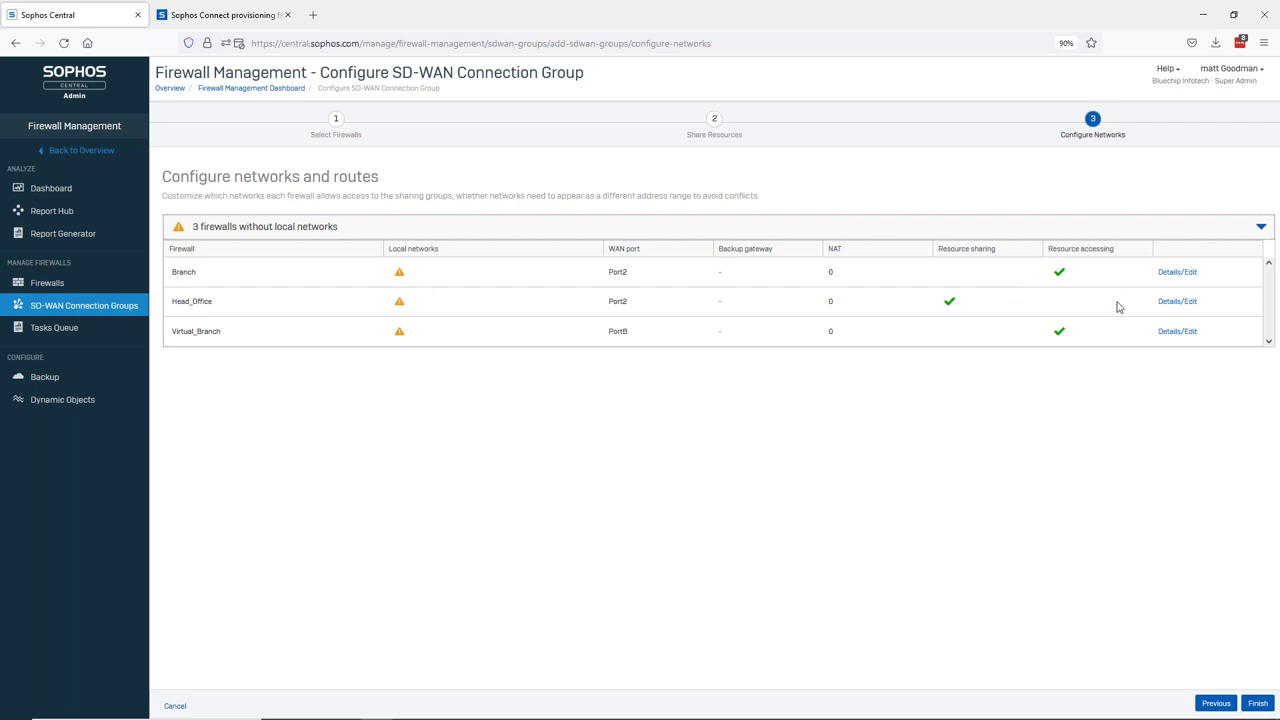
{"action": "left_click", "coordinate": [1178, 273]}
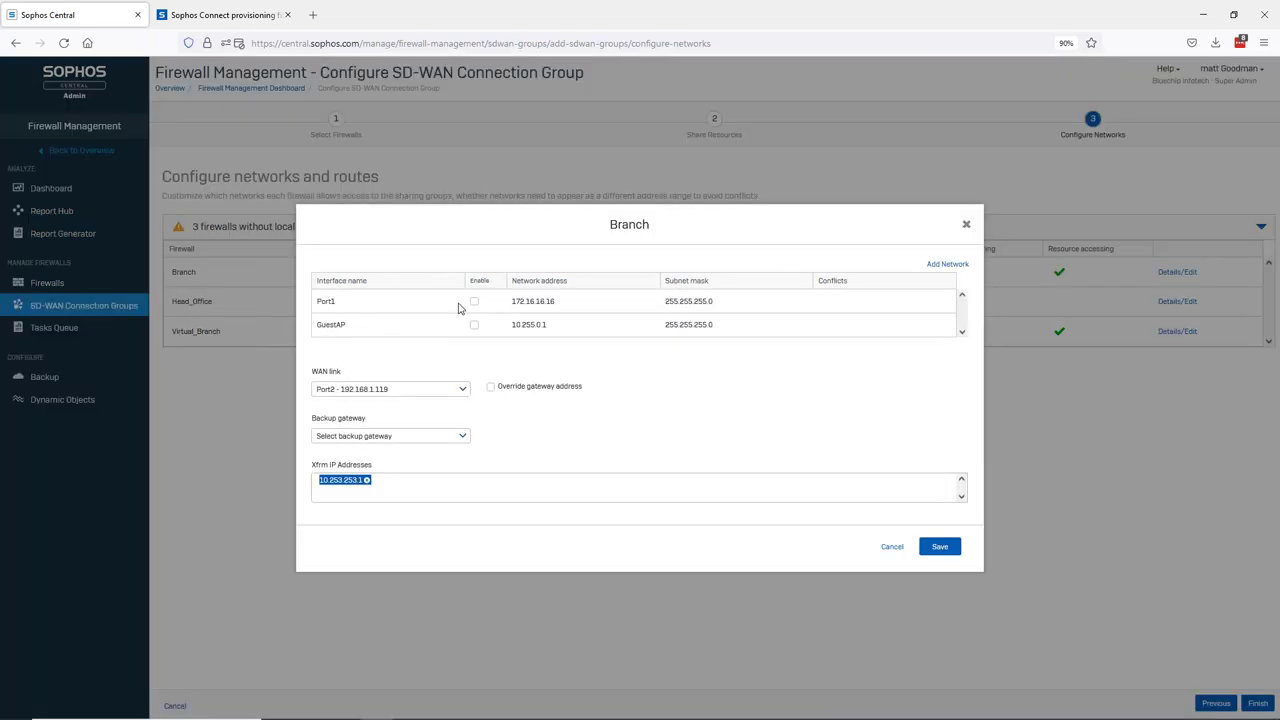
{"action": "left_click", "coordinate": [474, 302]}
{"action": "left_click", "coordinate": [950, 548]}
- Enable Port1 for Head_Office and PortA for Virtual_Branch, then finish the group setup
{"action": "left_click", "coordinate": [1167, 303]}
{"action": "left_click", "coordinate": [474, 324]}
{"action": "left_click", "coordinate": [940, 546]}
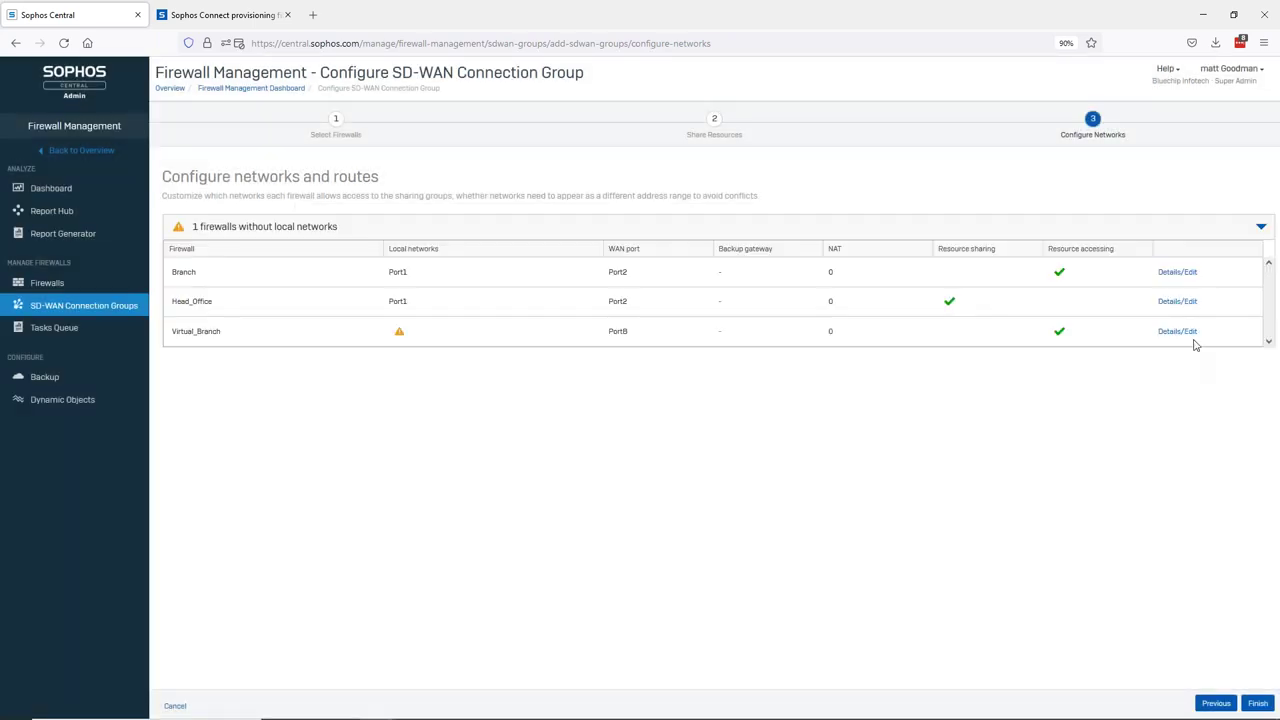
{"action": "left_click", "coordinate": [1184, 332]}
{"action": "left_click", "coordinate": [474, 324]}
{"action": "left_click", "coordinate": [940, 546]}
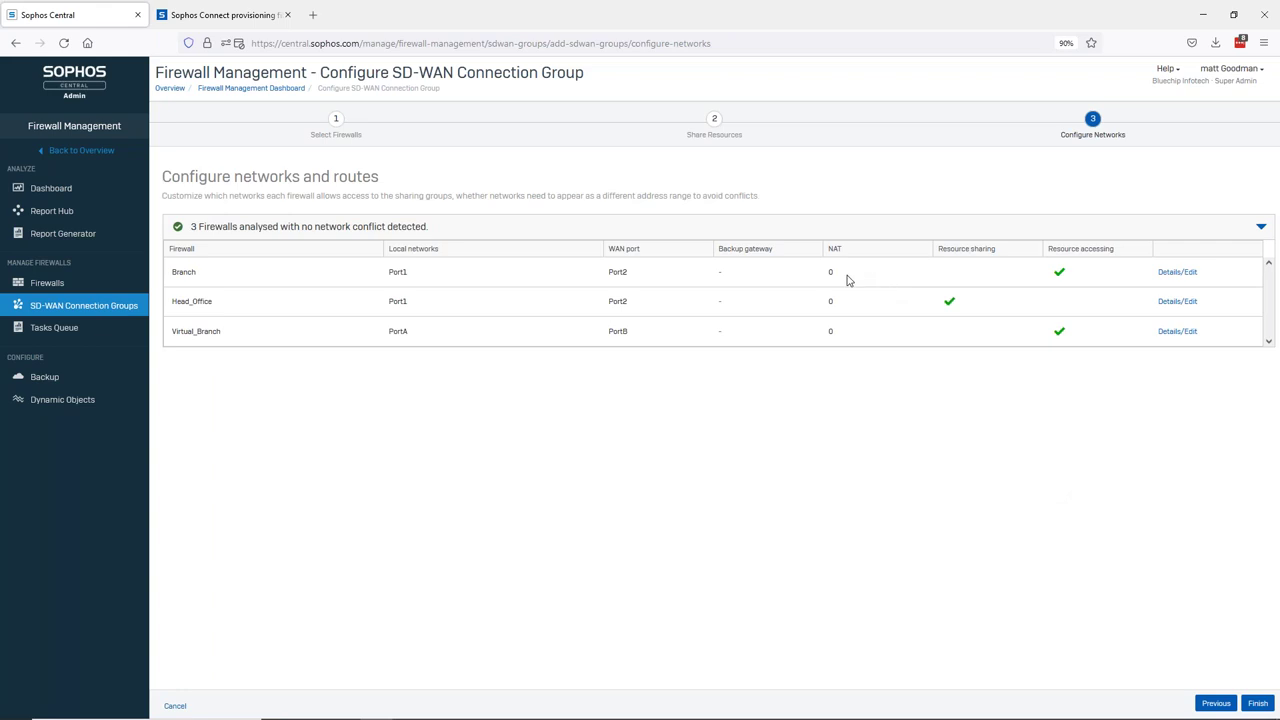
{"action": "left_click", "coordinate": [1256, 704]}
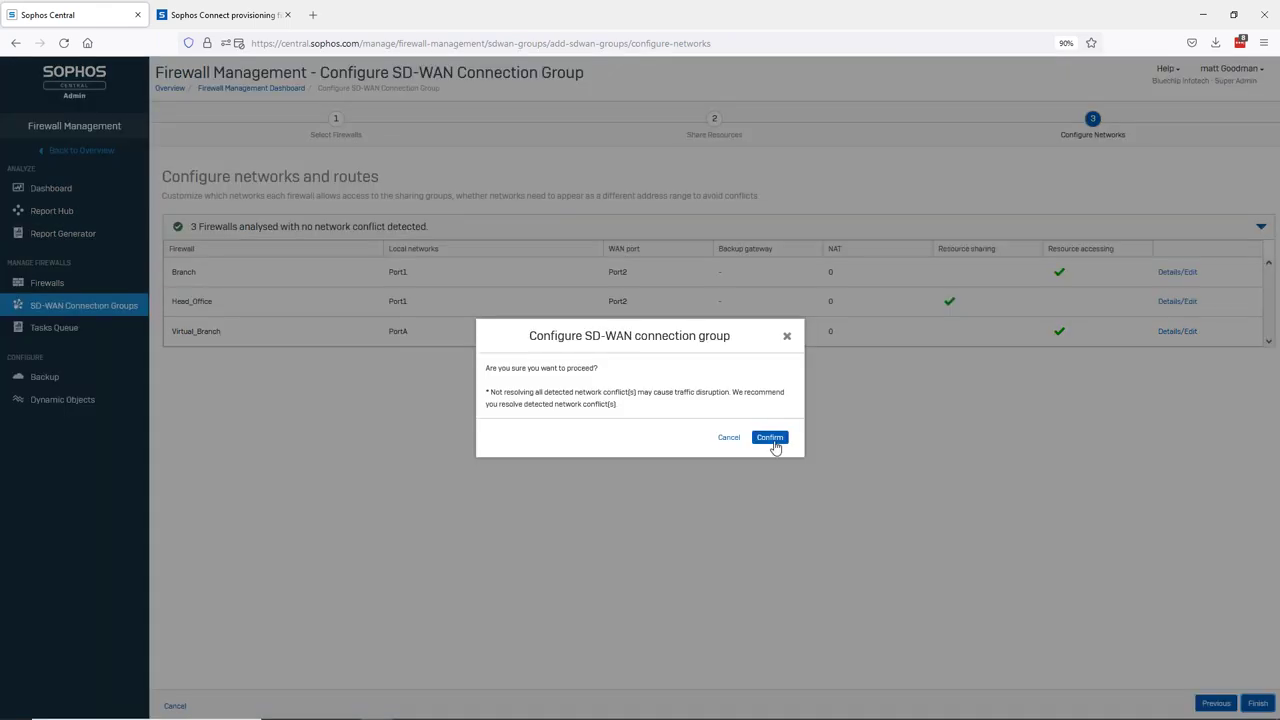
- Confirm the sophosDemo group and expand it to list its three firewalls
{"action": "left_click", "coordinate": [770, 440]}
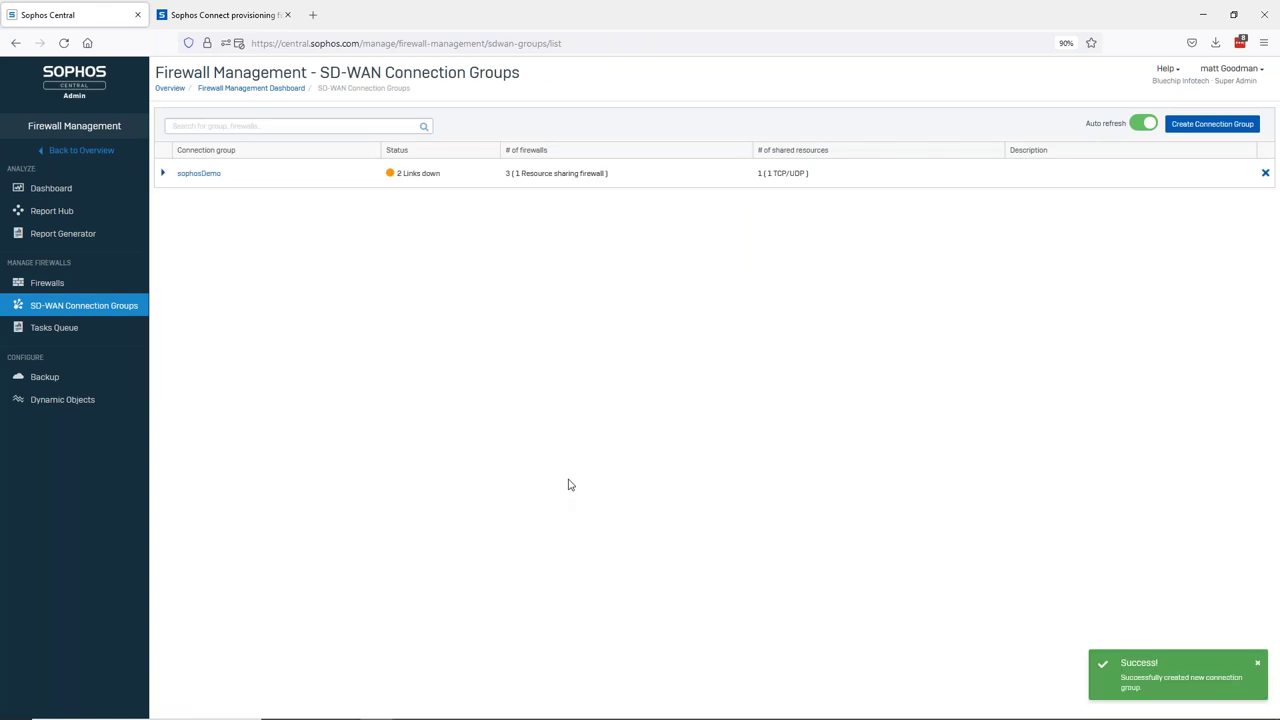
{"action": "left_click", "coordinate": [163, 174]}
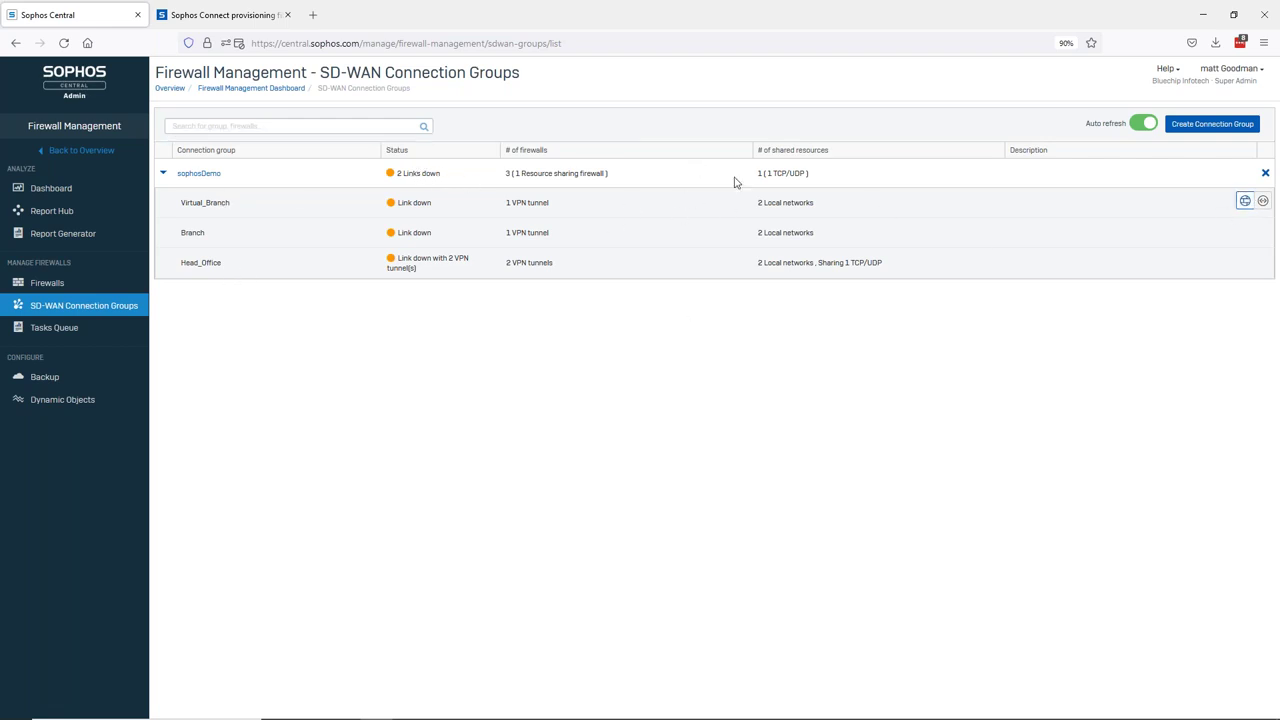
- Toggle sophosDemo between VPN links and tunnel-count views, then switch to the Sophos Firewall window
{"action": "left_click", "coordinate": [1263, 201]}
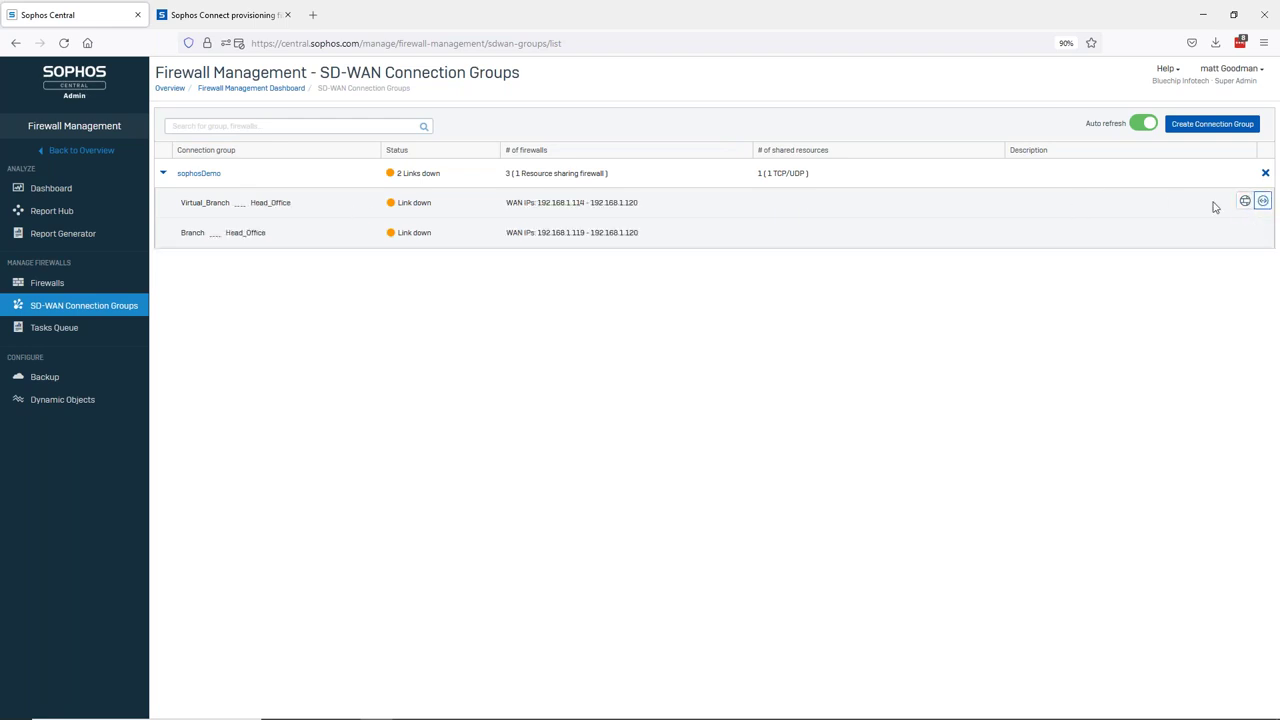
{"action": "left_click", "coordinate": [1245, 201]}
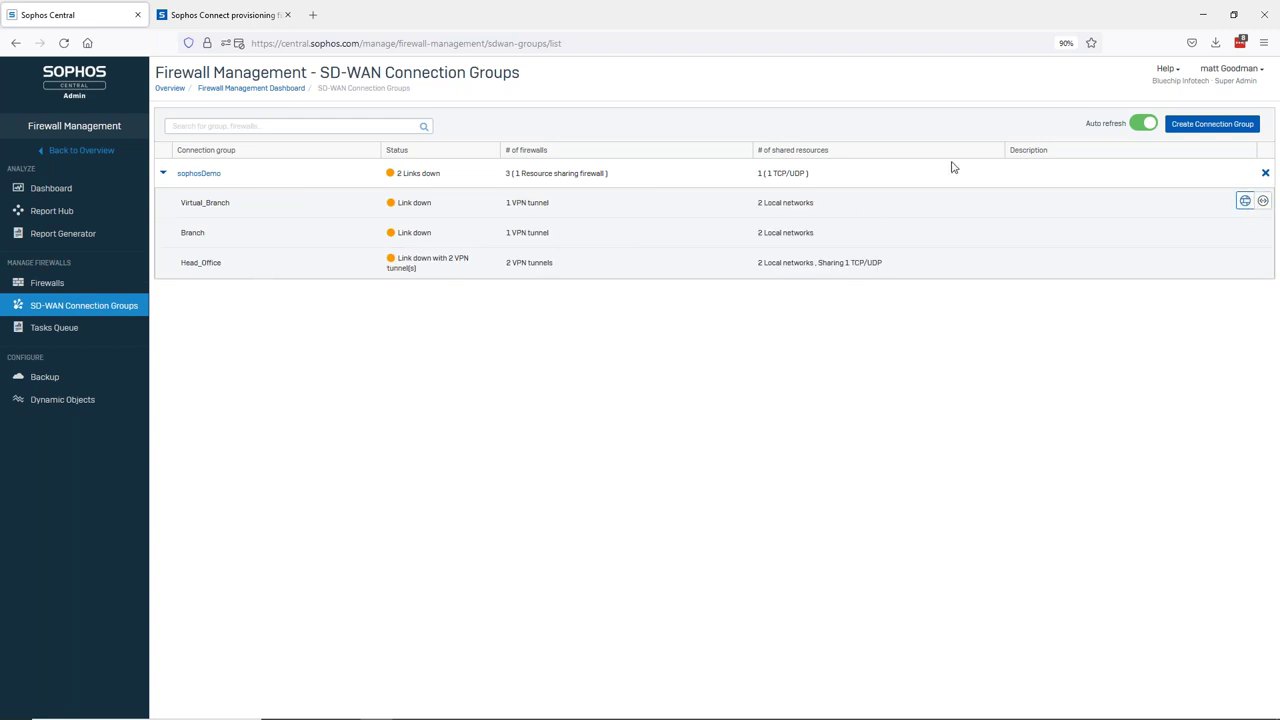
{"action": "left_click", "coordinate": [1263, 201]}
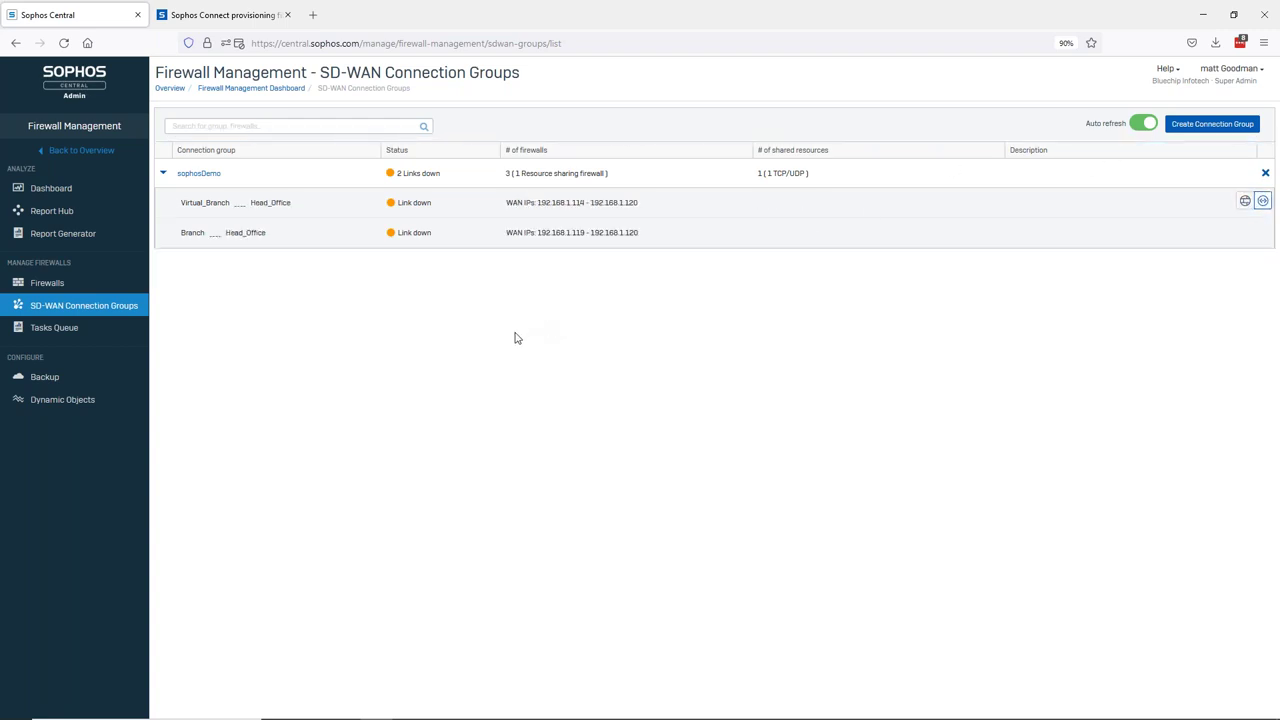
{"action": "key", "text": "alt+Tab"}
{"action": "key", "text": "alt+Tab"}
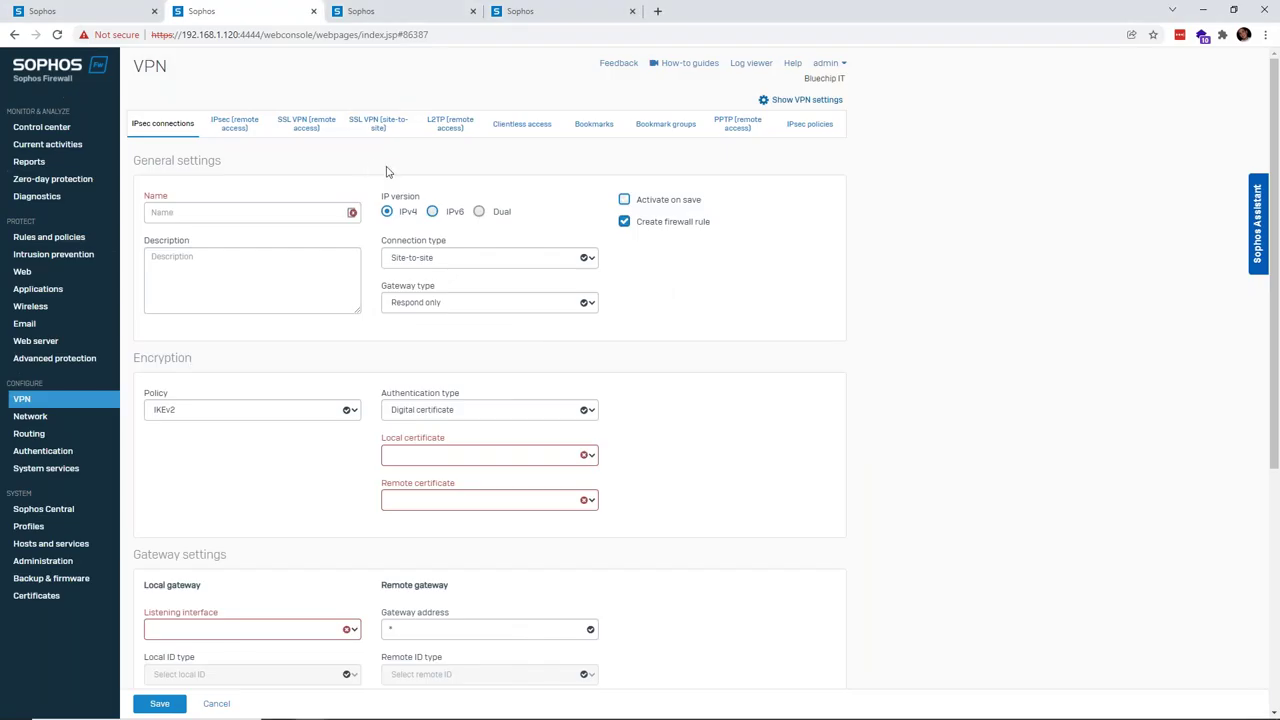
- Show the IPsec connections list on each firewall console: 192.168.1.120, 192.168.50.20 and 192.168.1.119
{"action": "left_click", "coordinate": [163, 126]}
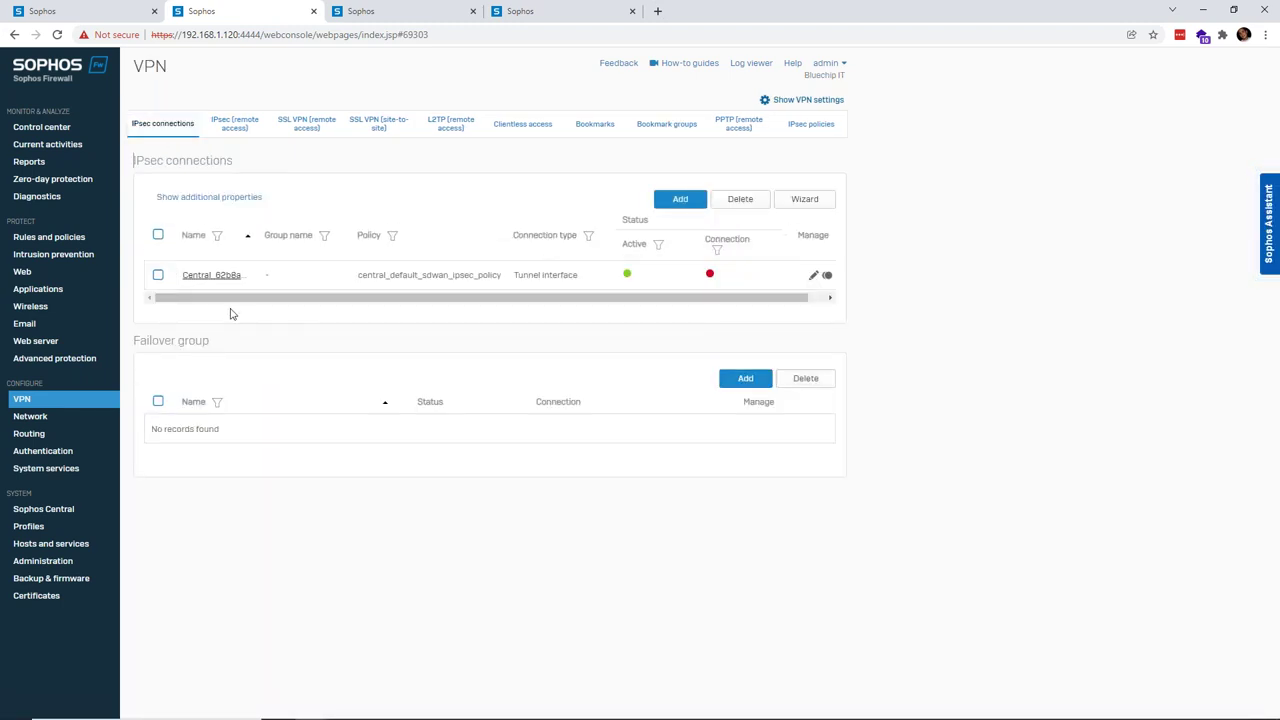
{"action": "left_click", "coordinate": [395, 11]}
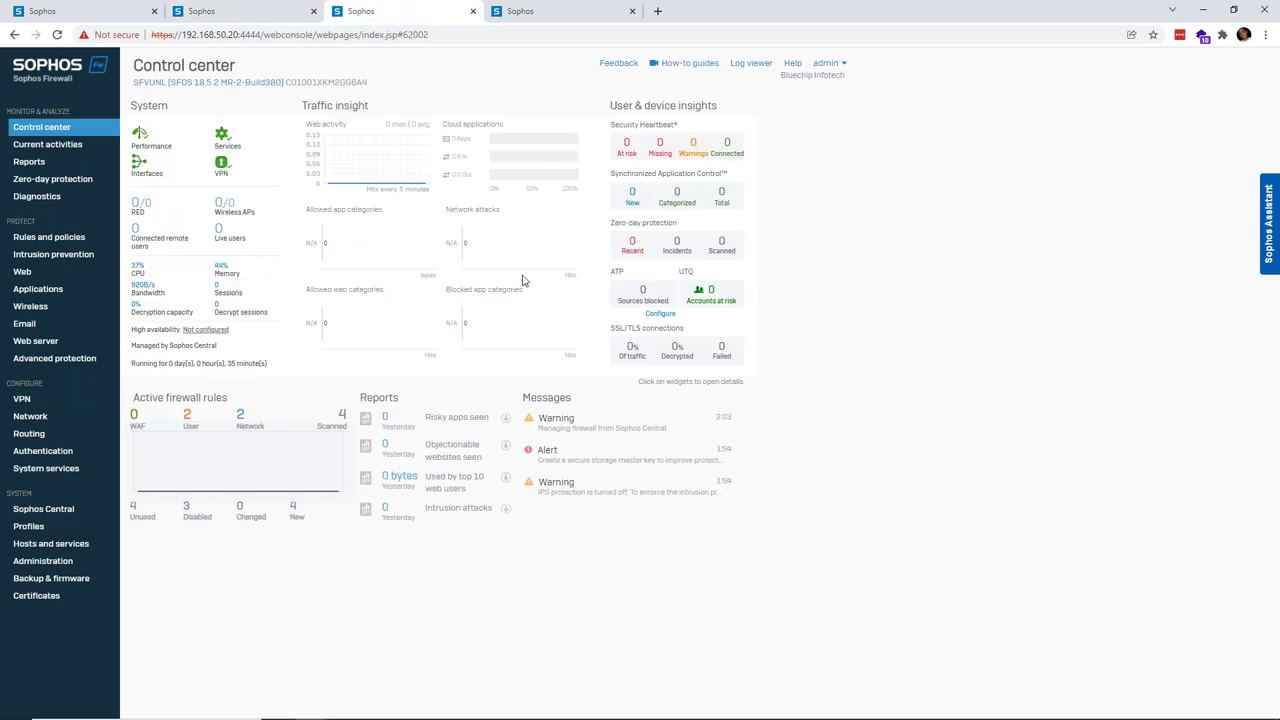
{"action": "left_click", "coordinate": [30, 400]}
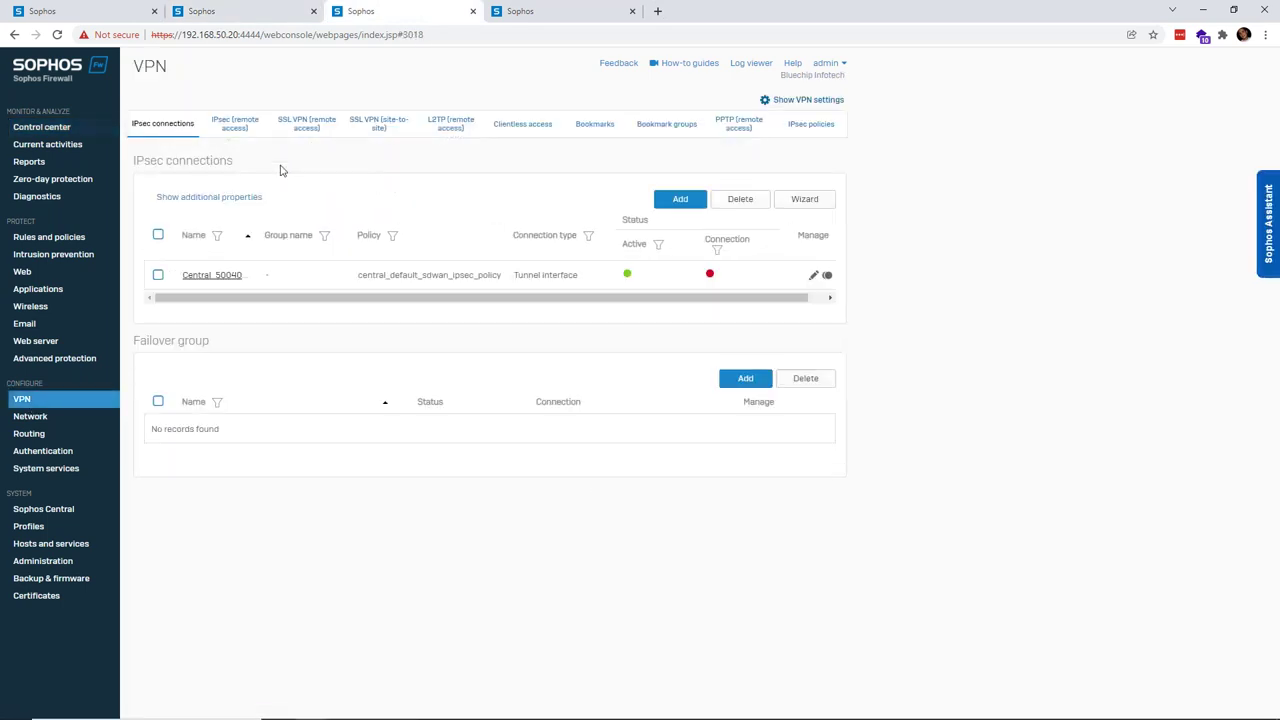
{"action": "left_click", "coordinate": [593, 7]}
{"action": "left_click", "coordinate": [52, 398]}
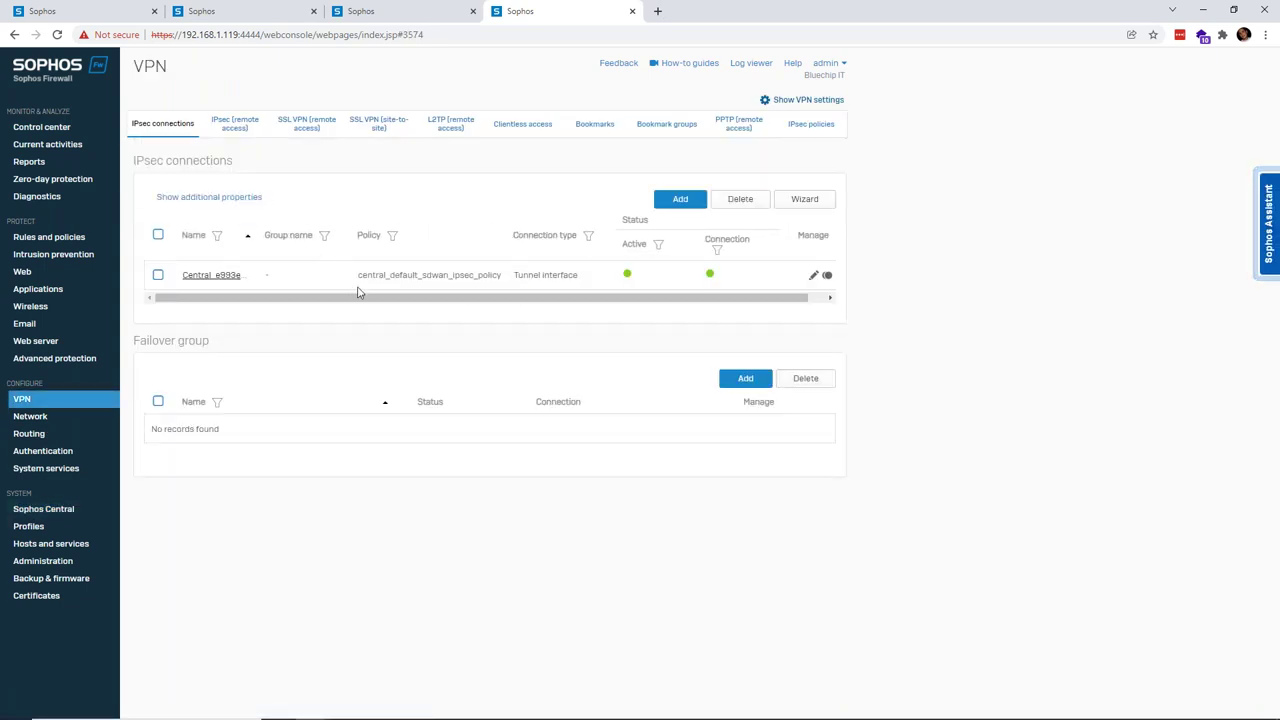
- Refresh the 192.168.1.120 firewall's IPsec connection status, then return to Sophos Central
{"action": "left_click", "coordinate": [252, 11]}
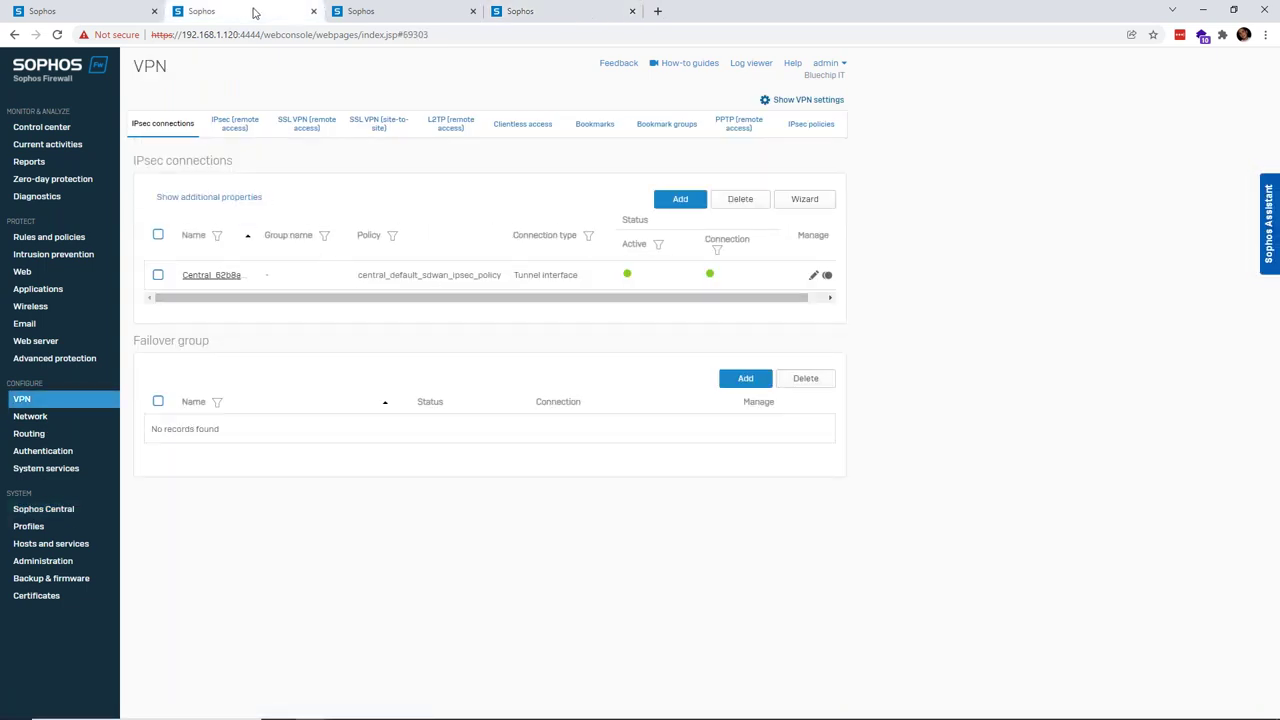
{"action": "left_click", "coordinate": [178, 123]}
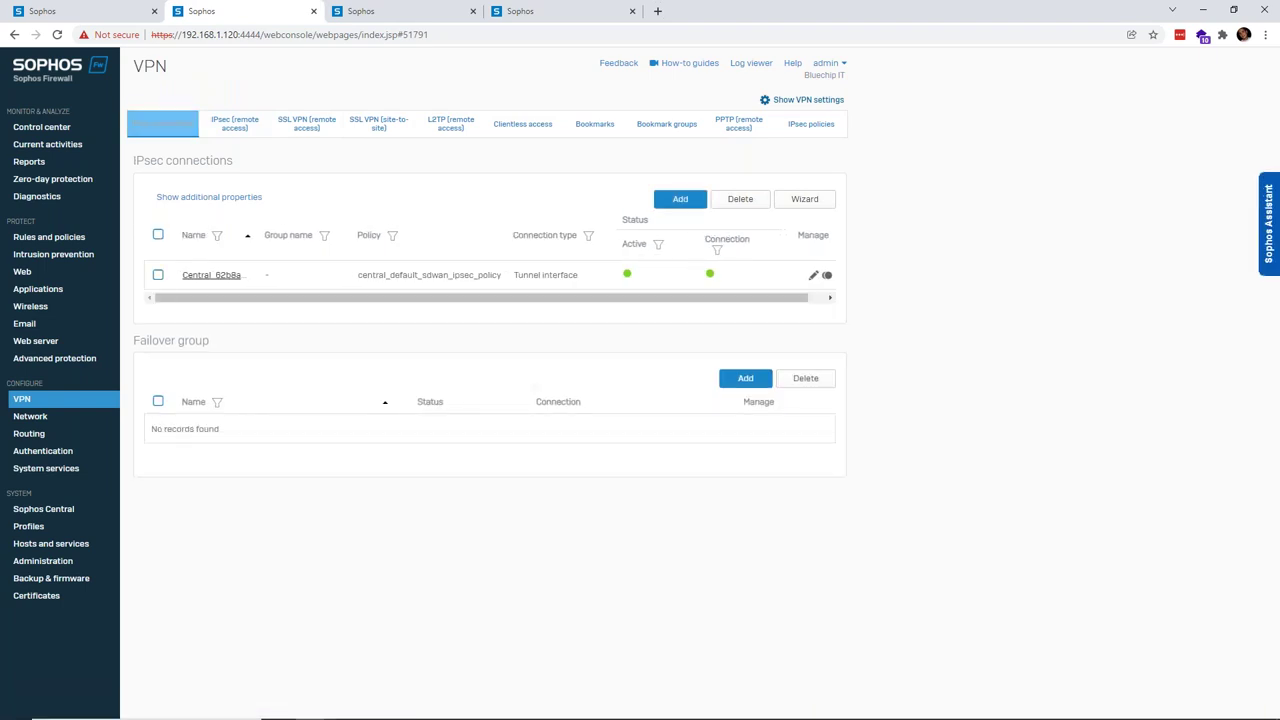
{"action": "key", "text": "ctrl+Tab"}
{"action": "left_click", "coordinate": [178, 123]}
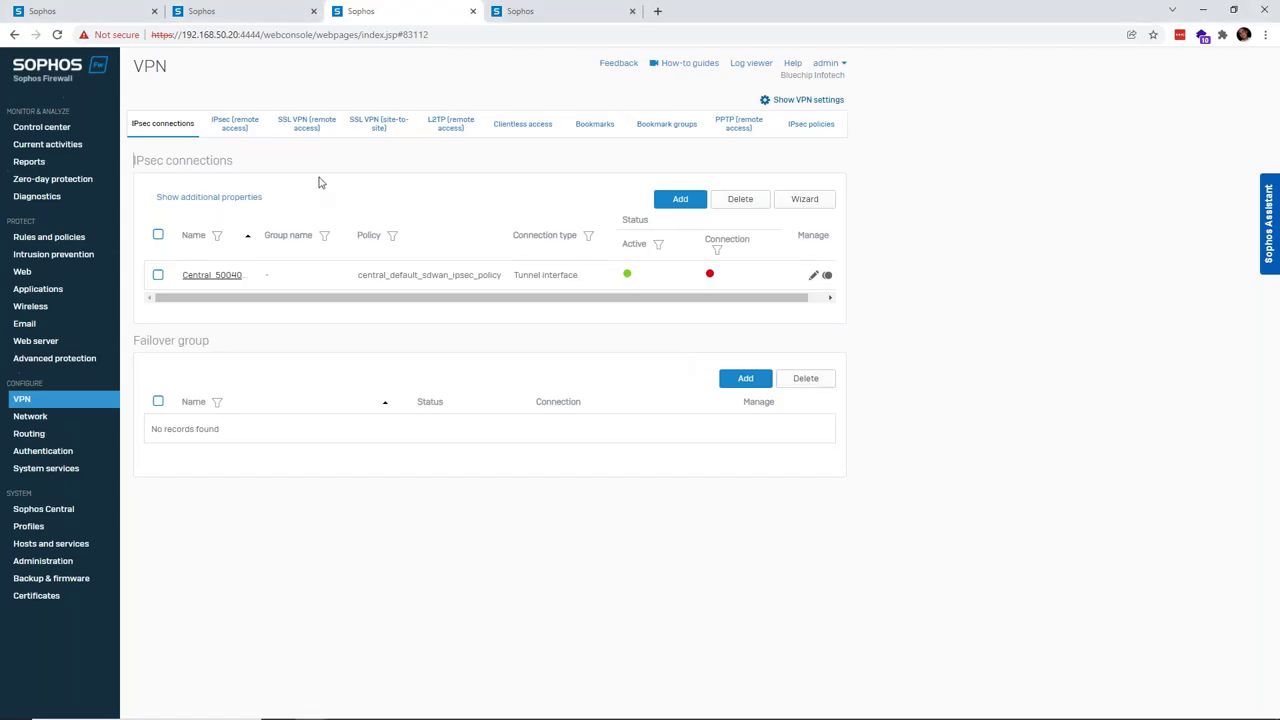
{"action": "left_click", "coordinate": [245, 11]}
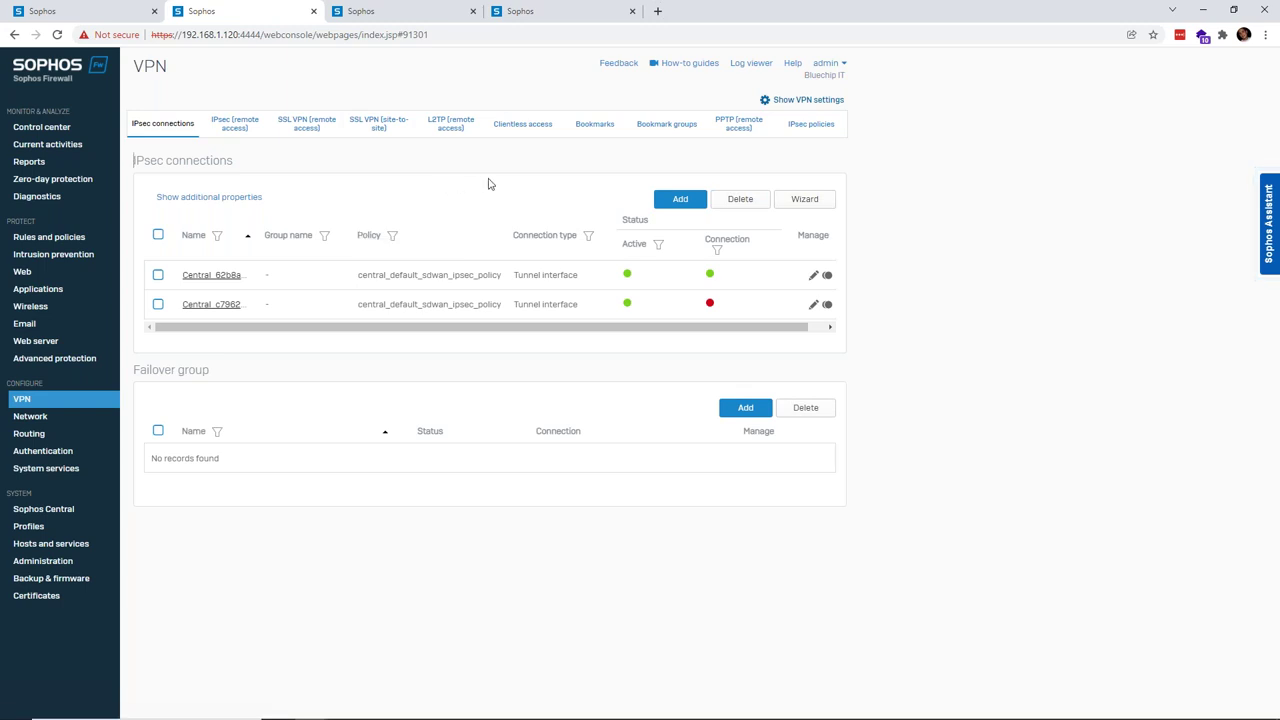
{"action": "key", "text": "alt+Tab"}
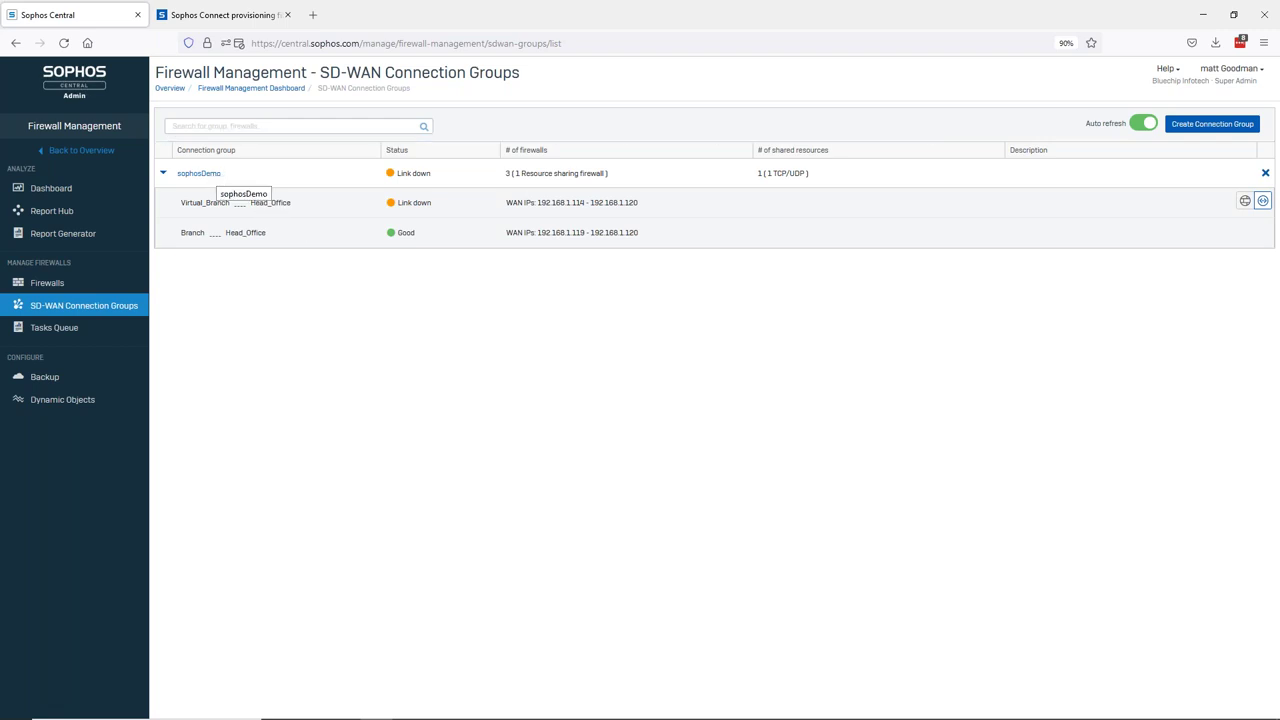
- Add a Virtual_Branch shared resource 192.168.50.50 on TCP/UDP ports 1–65535 with auto-created firewall rules
{"action": "left_click", "coordinate": [196, 175]}
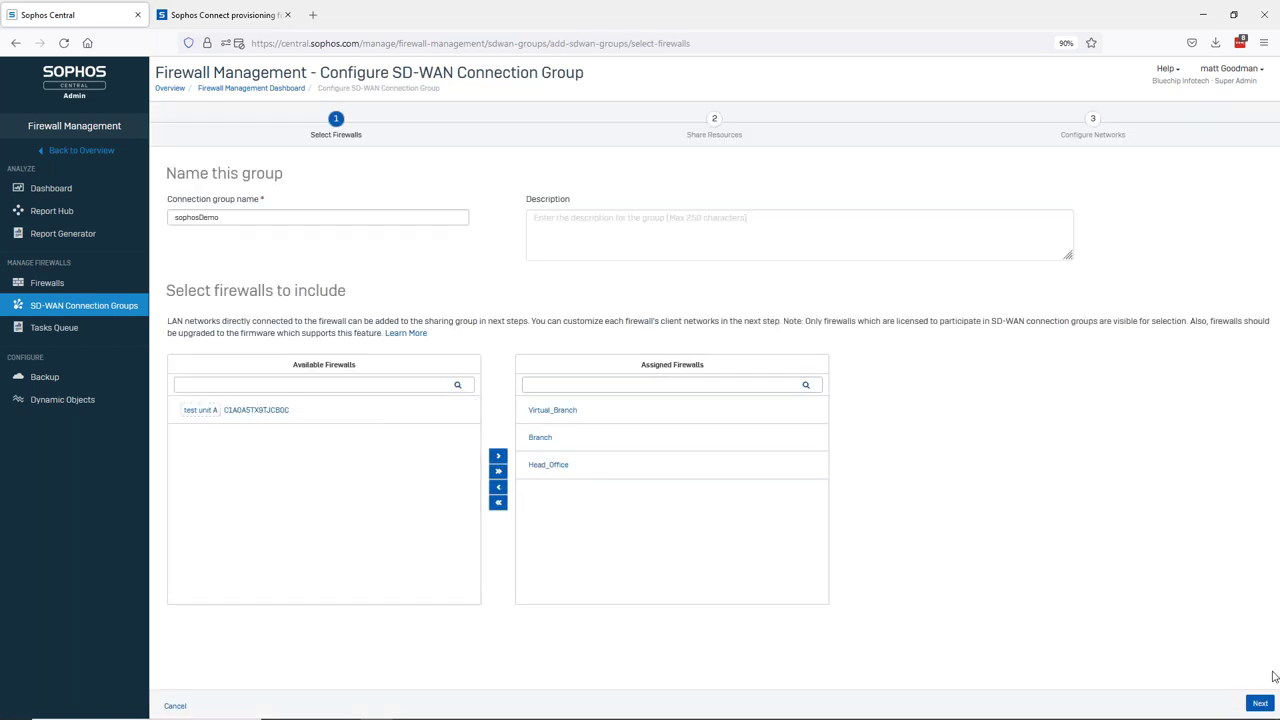
{"action": "left_click", "coordinate": [1260, 705]}
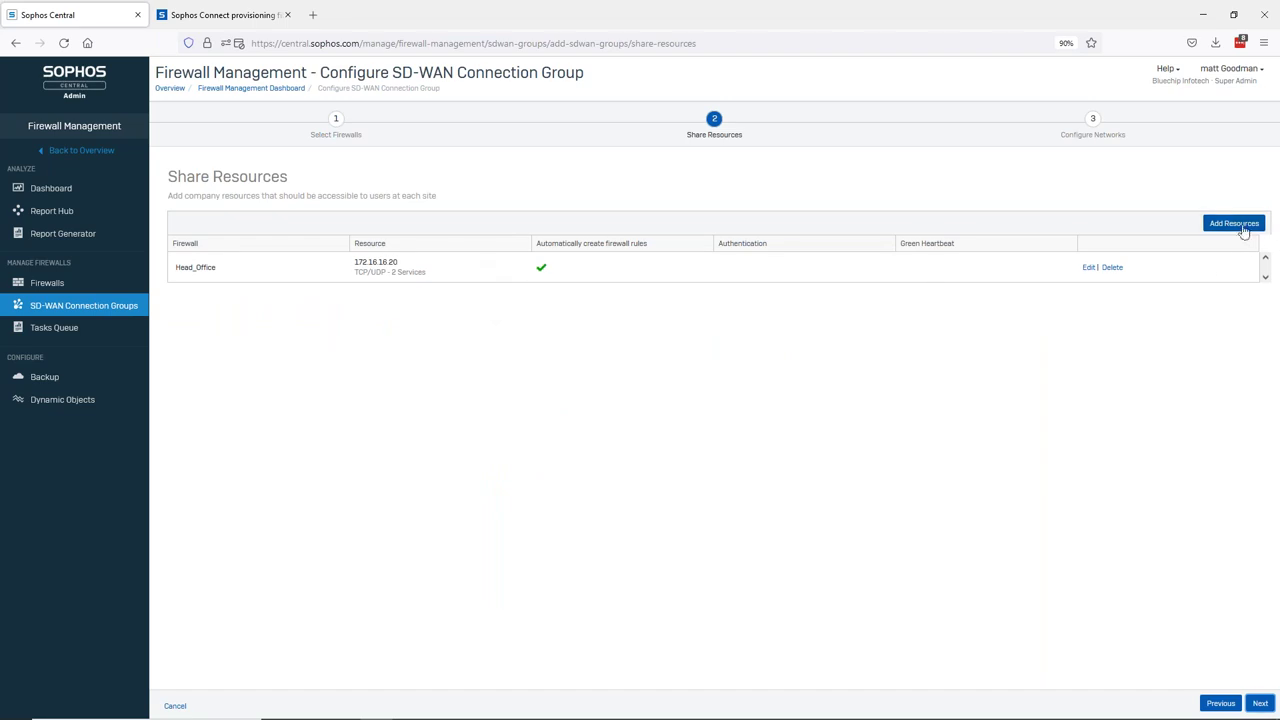
{"action": "left_click", "coordinate": [1240, 223]}
{"action": "left_click", "coordinate": [438, 360]}
{"action": "left_click", "coordinate": [329, 380]}
{"action": "left_click", "coordinate": [560, 357]}
{"action": "type", "text": "192.16"}
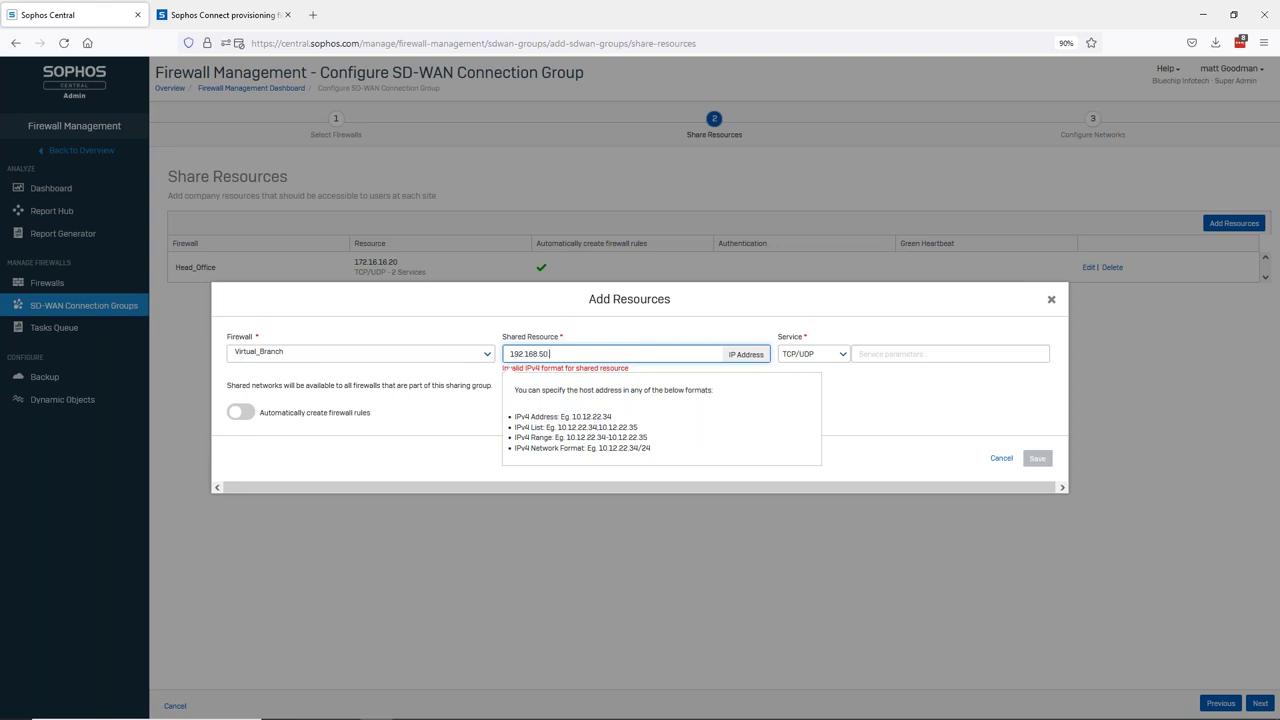
{"action": "type", "text": "8.50.50"}
{"action": "left_click", "coordinate": [880, 356]}
{"action": "left_click", "coordinate": [877, 540]}
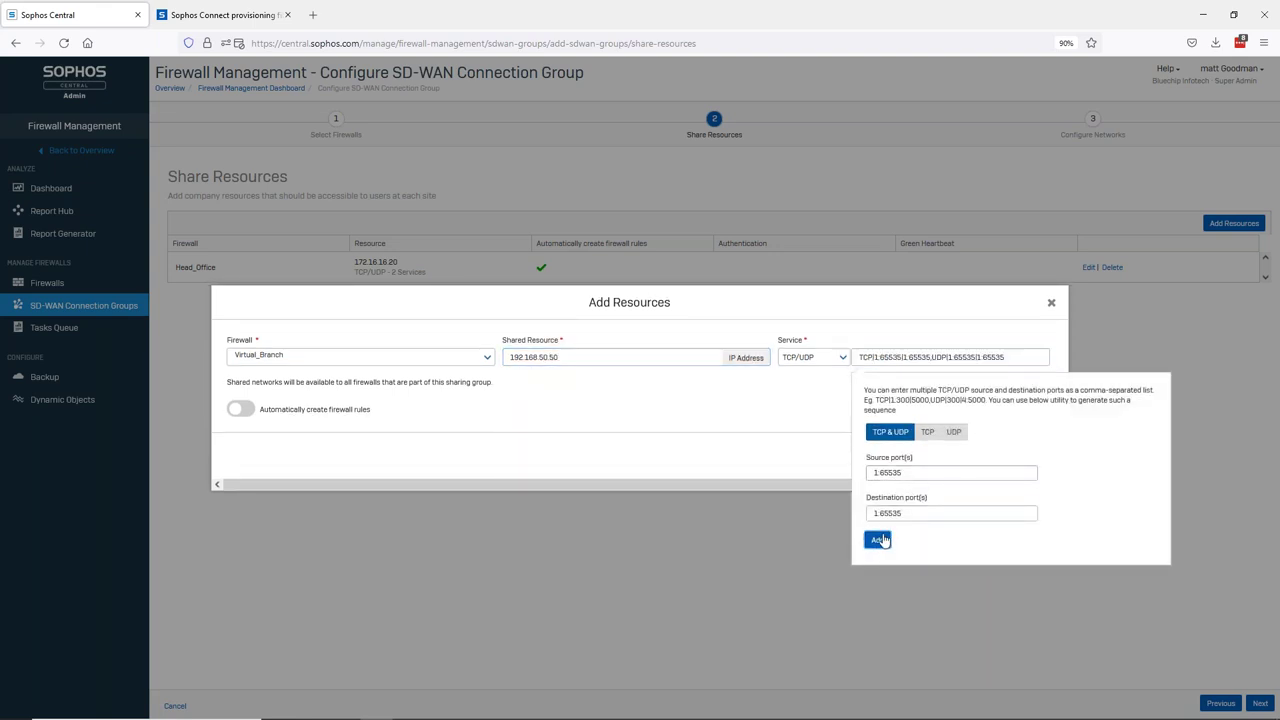
{"action": "left_click", "coordinate": [245, 408]}
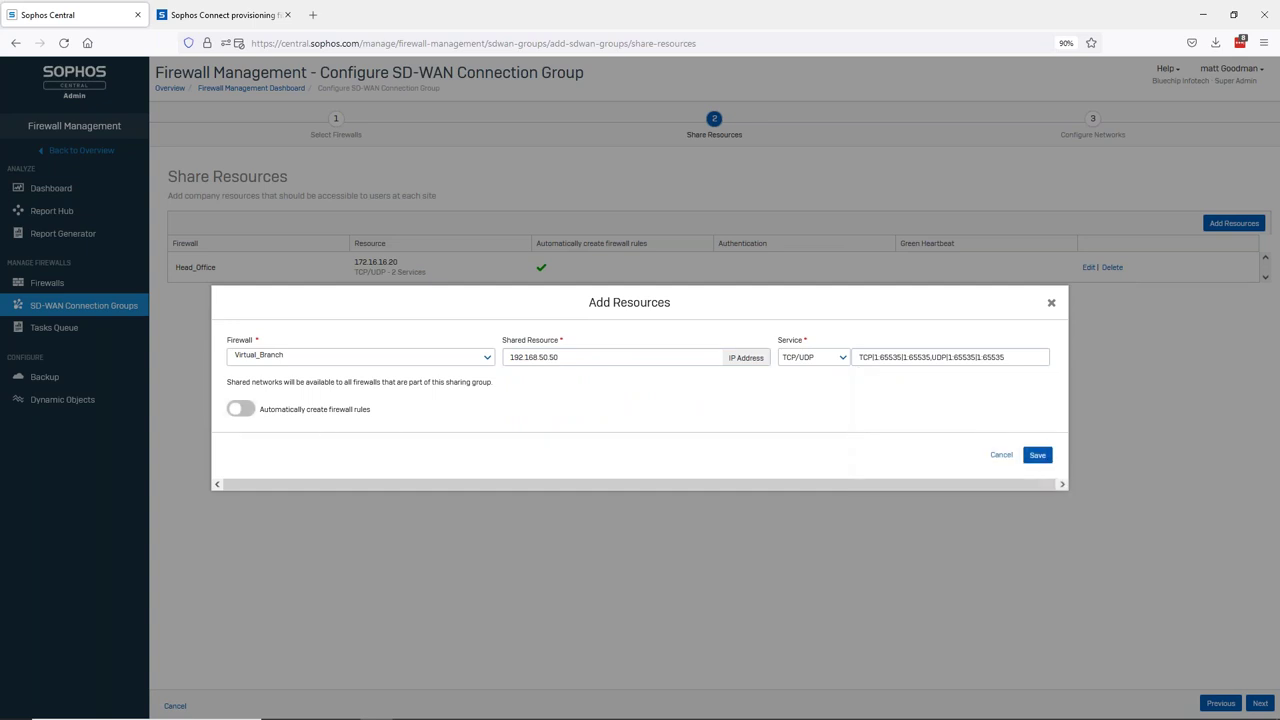
{"action": "left_click", "coordinate": [1037, 484]}
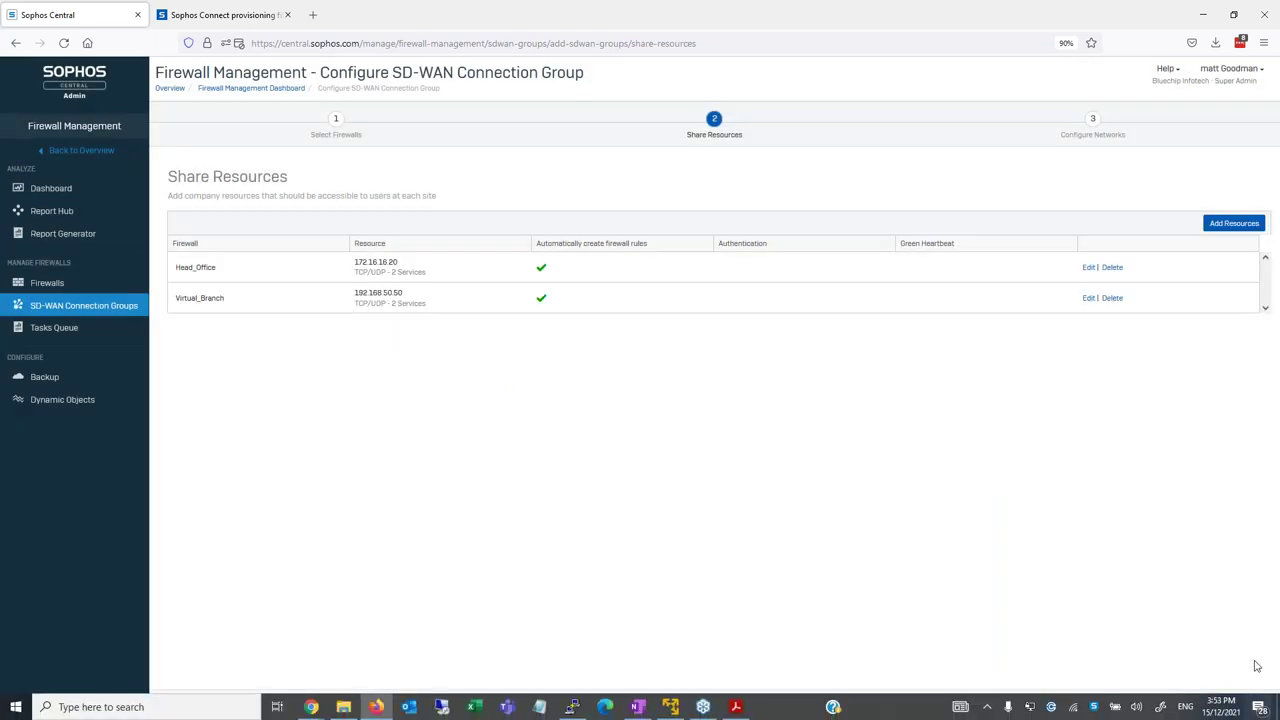
- Finish and confirm the sophosDemo wizard, then expand the group to list Virtual_Branch, Branch and Head_Office
{"action": "left_click", "coordinate": [1260, 704]}
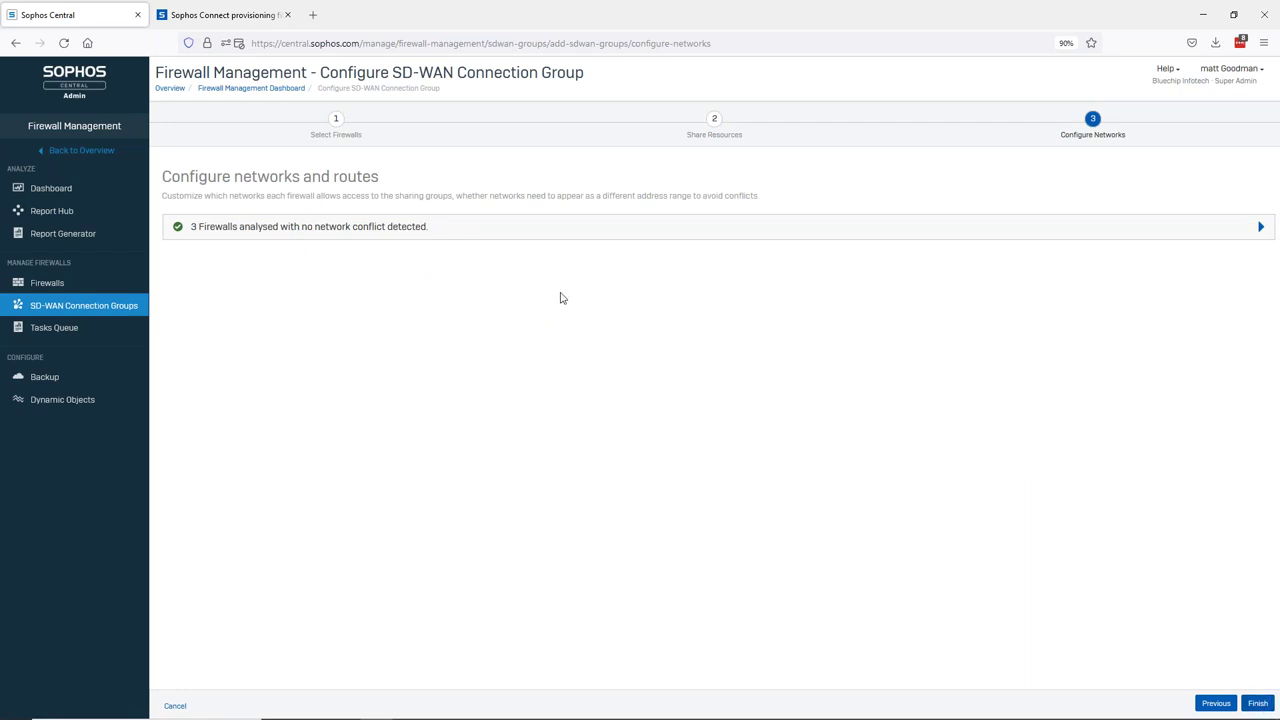
{"action": "left_click", "coordinate": [1258, 704]}
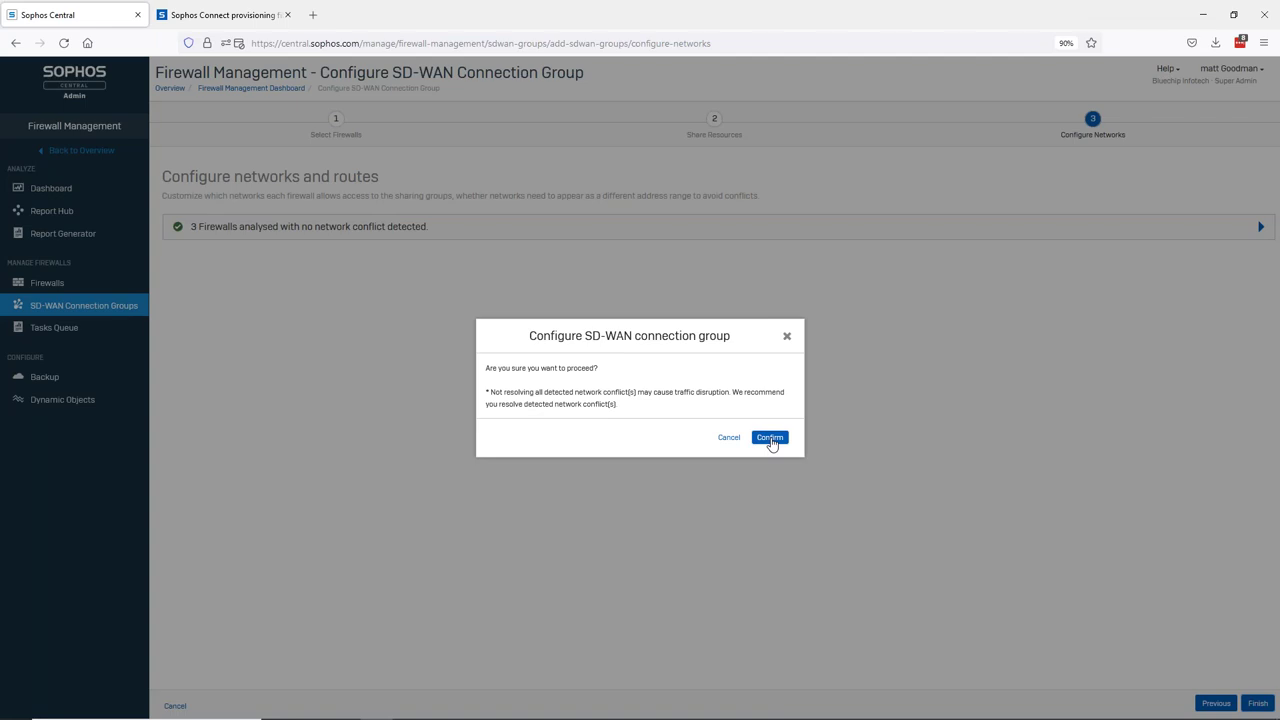
{"action": "left_click", "coordinate": [769, 438]}
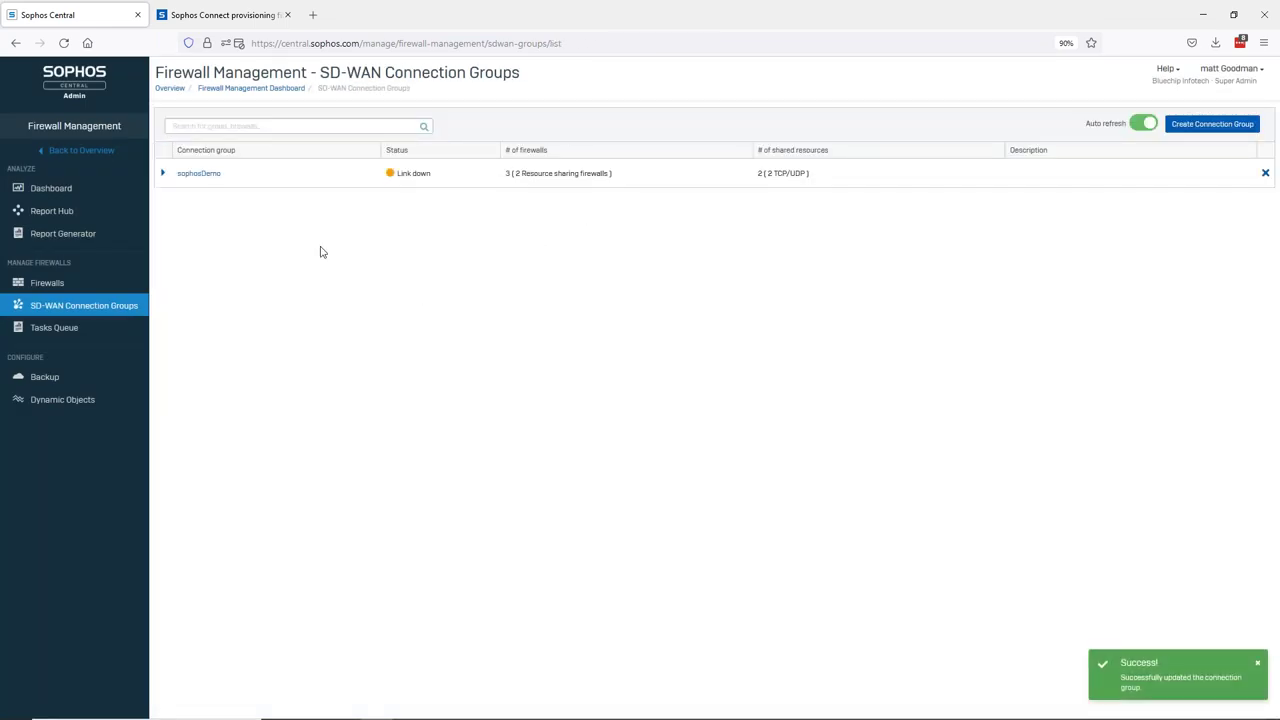
{"action": "left_click", "coordinate": [163, 173]}
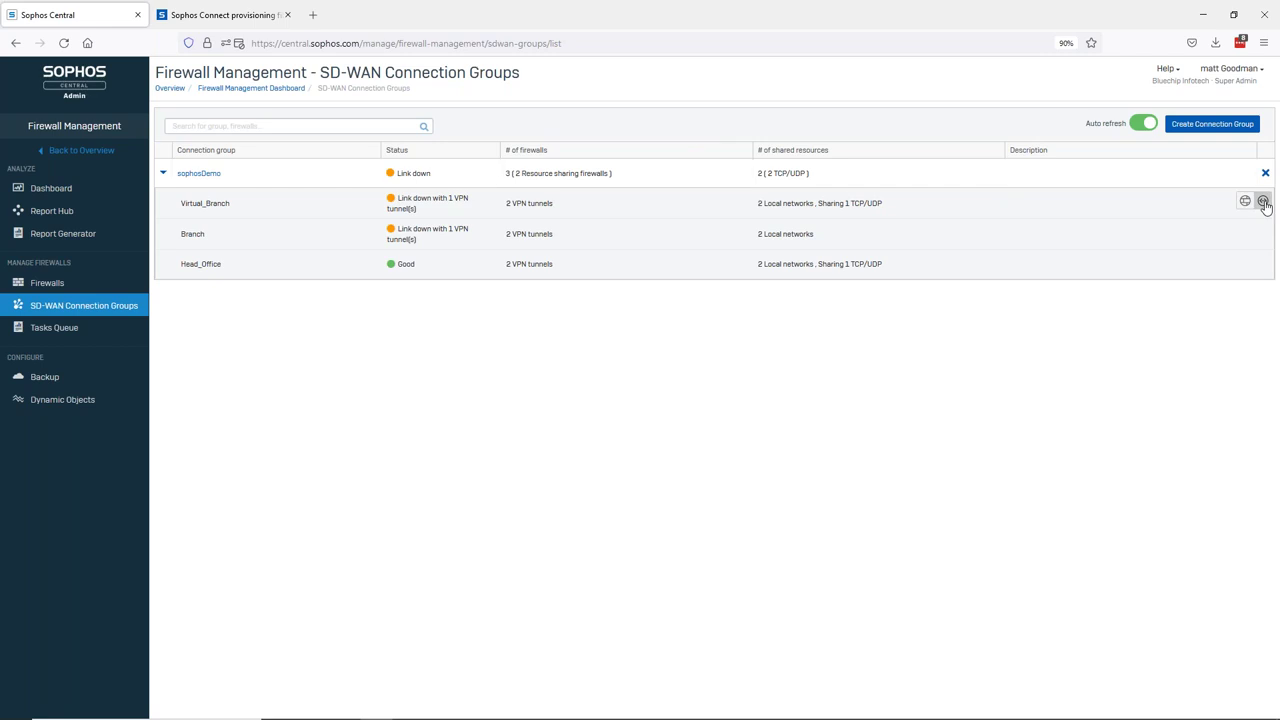
- Show sophosDemo's tunnel view and highlight the Branch, Head_Office and Virtual_Branch tunnel names
{"action": "left_click", "coordinate": [1263, 202]}
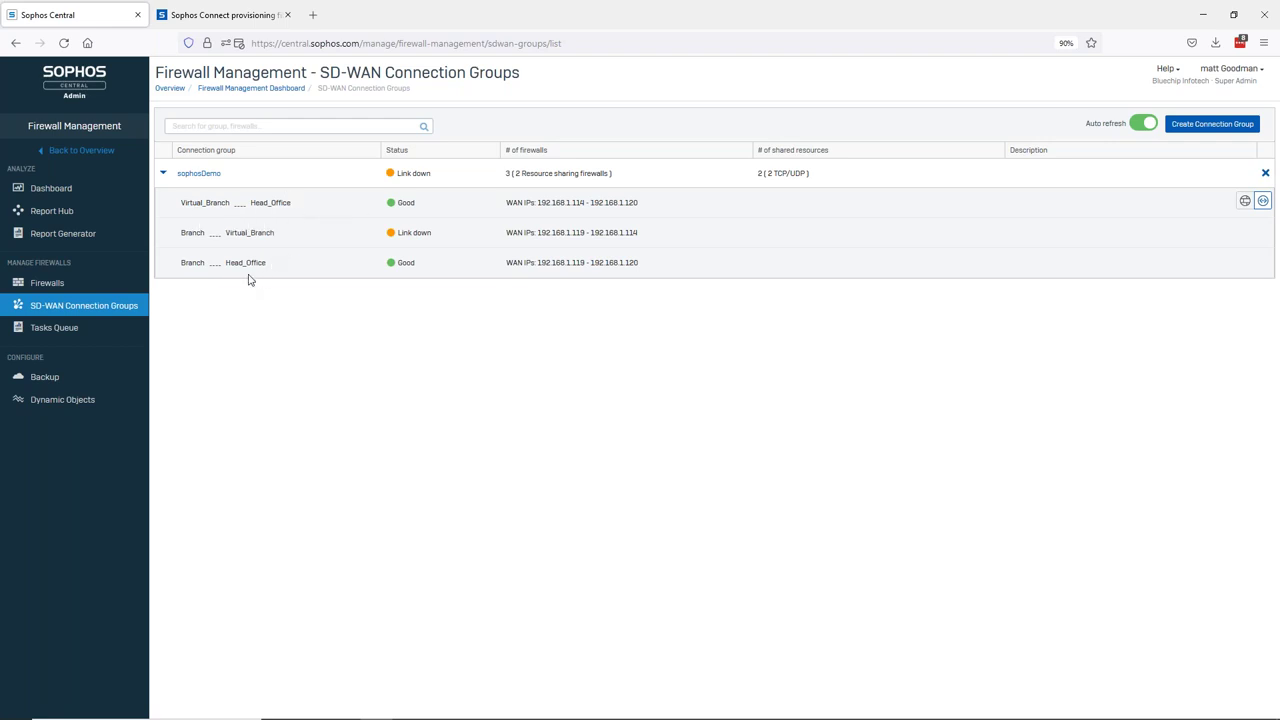
{"action": "left_click_drag", "start_coordinate": [186, 236], "coordinate": [277, 240]}
{"action": "left_click", "coordinate": [277, 240]}
{"action": "double_click", "coordinate": [257, 202]}
{"action": "left_click_drag", "start_coordinate": [225, 233], "coordinate": [271, 233]}
- Reload the SD-WAN Connection Groups page via Firewalls, expand sophosDemo, and bring up the window switcher
{"action": "left_click", "coordinate": [66, 306]}
{"action": "left_click", "coordinate": [66, 293]}
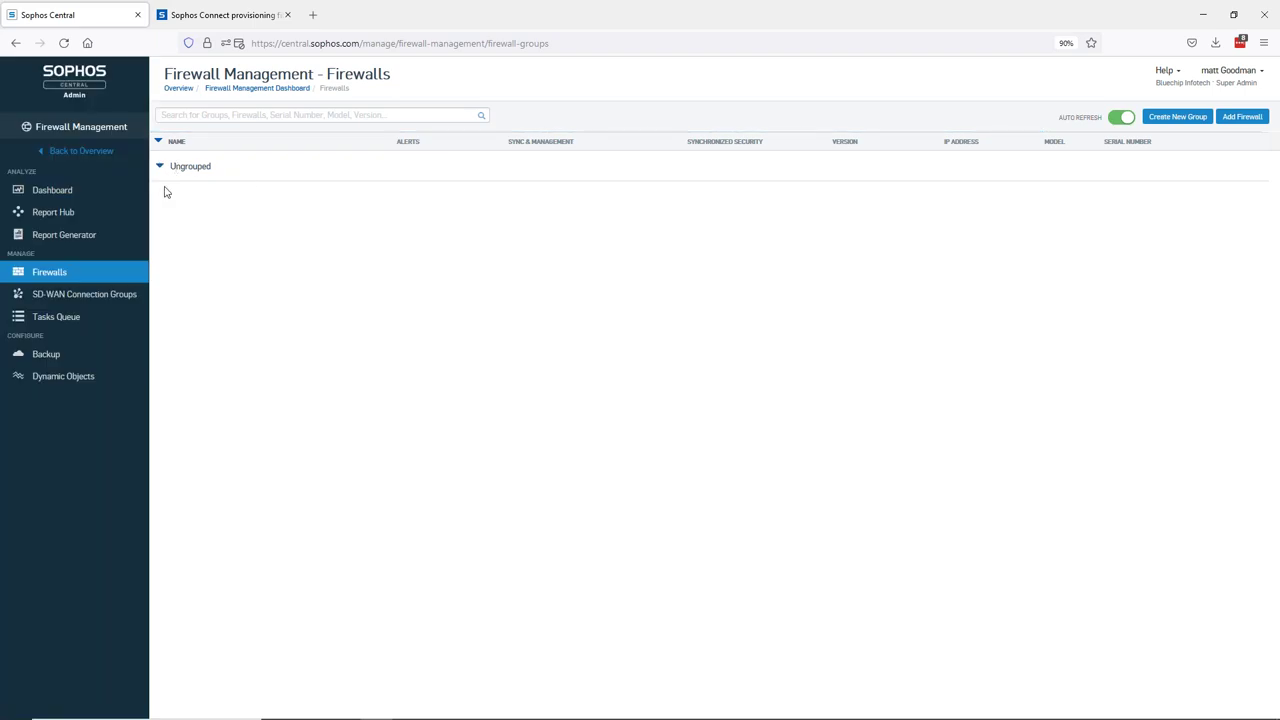
{"action": "left_click", "coordinate": [92, 296]}
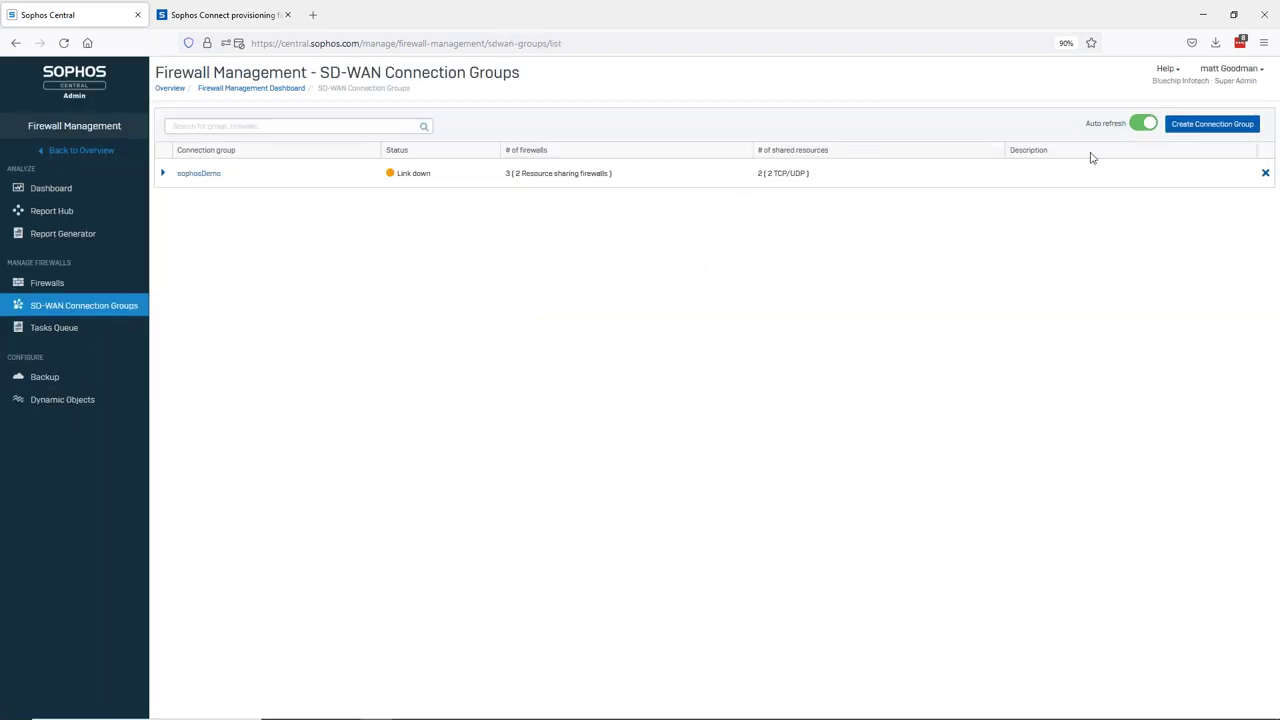
{"action": "left_click", "coordinate": [163, 174]}
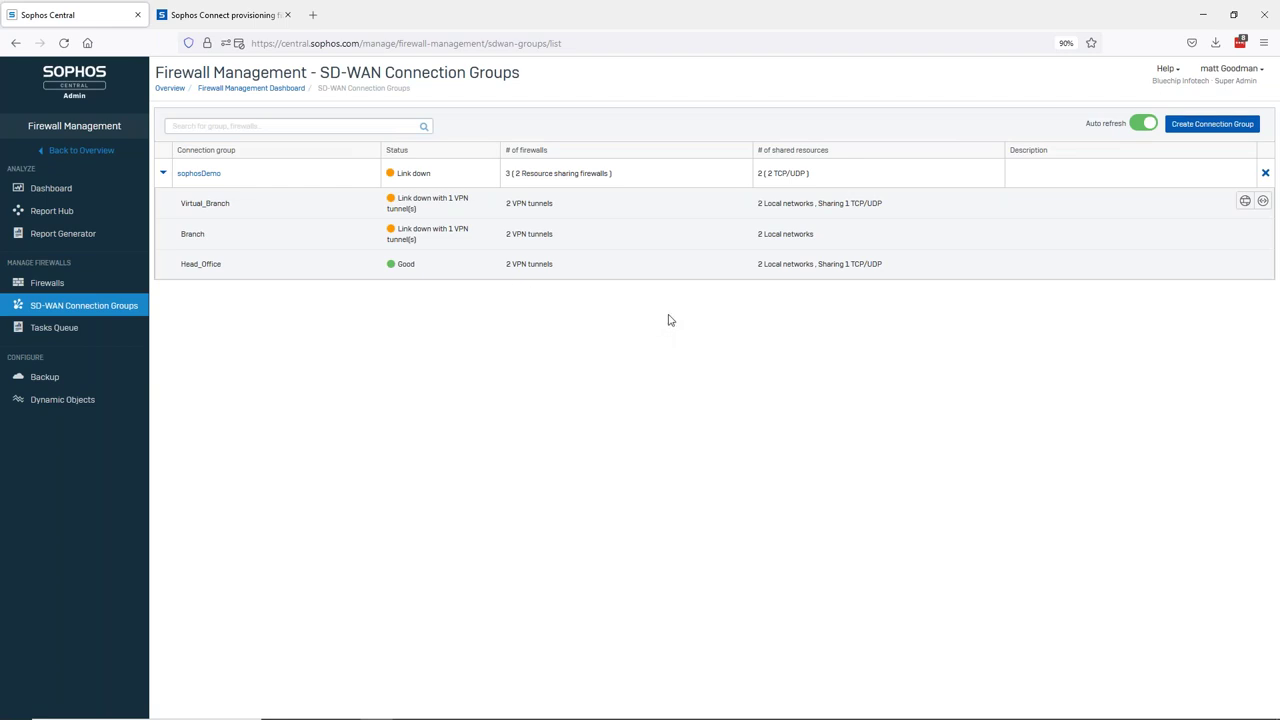
{"action": "key", "text": "alt+Tab"}
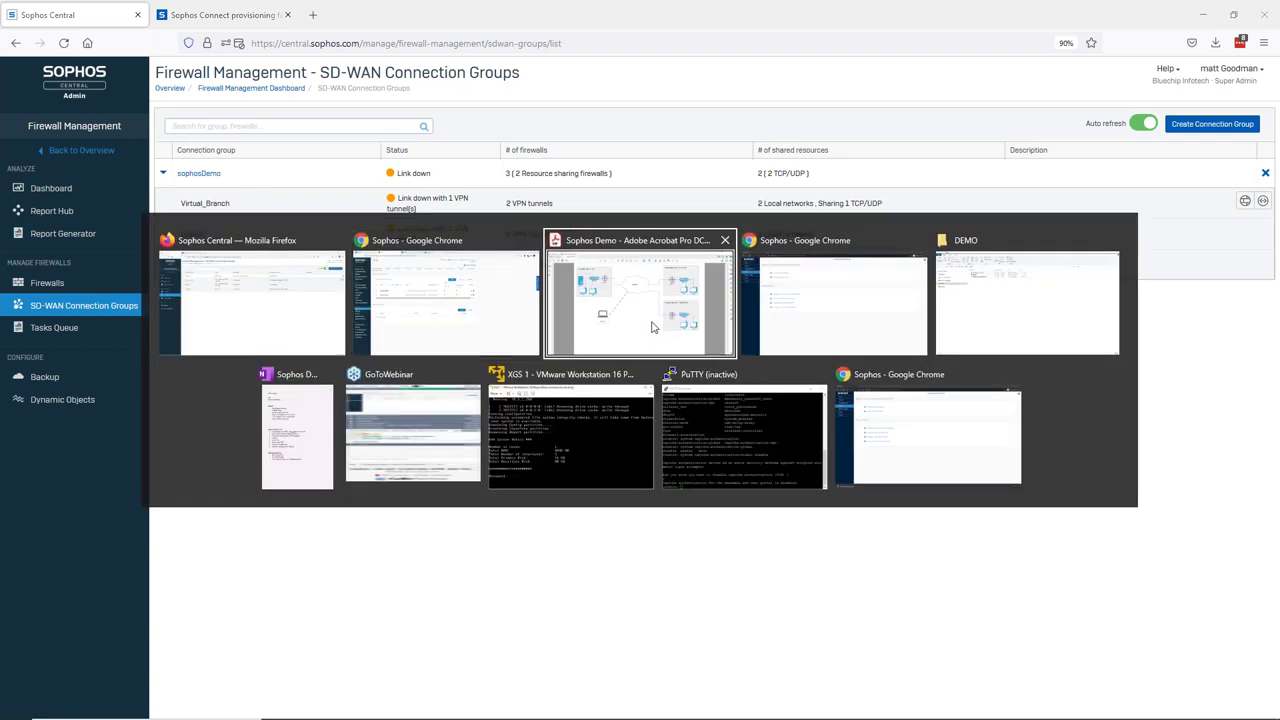
- Review the Sophos Demo network diagram in Acrobat, then minimise it
{"action": "left_click", "coordinate": [651, 327]}
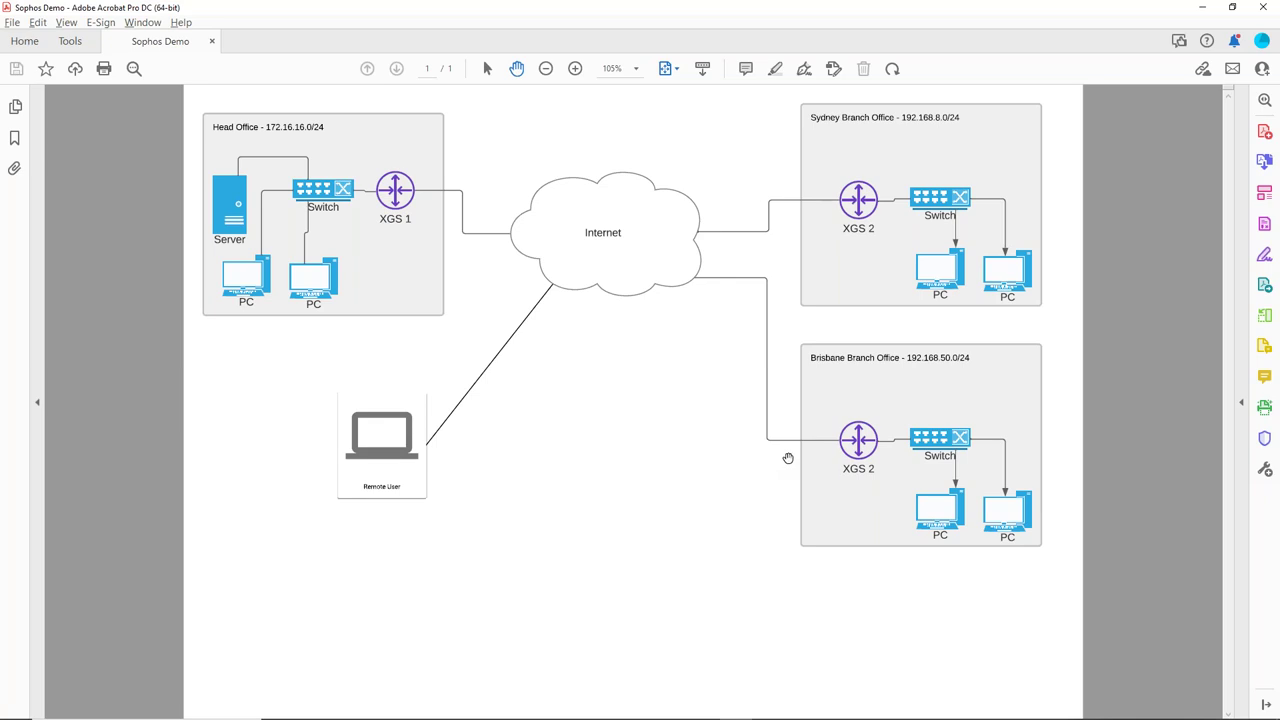
{"action": "left_click", "coordinate": [1205, 8]}
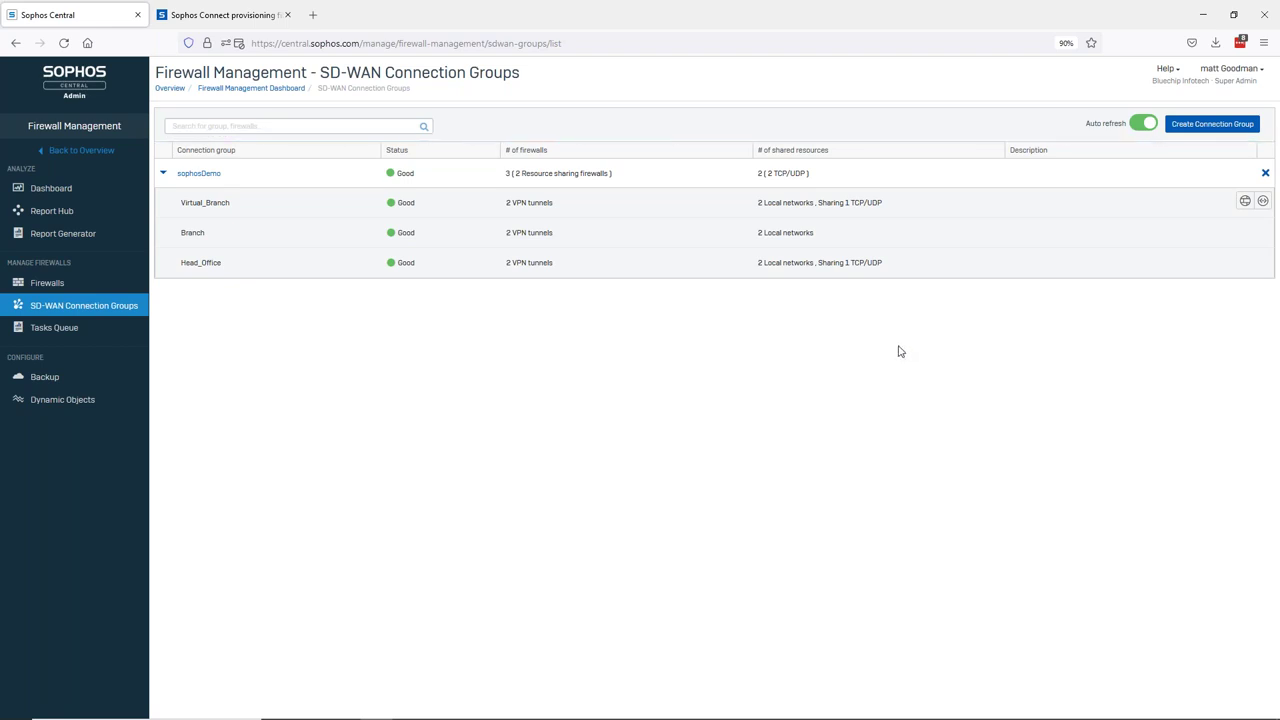
- With all sophosDemo firewalls Good, switch to the firewall console's IPsec connections page
{"action": "key", "text": "alt+Tab"}
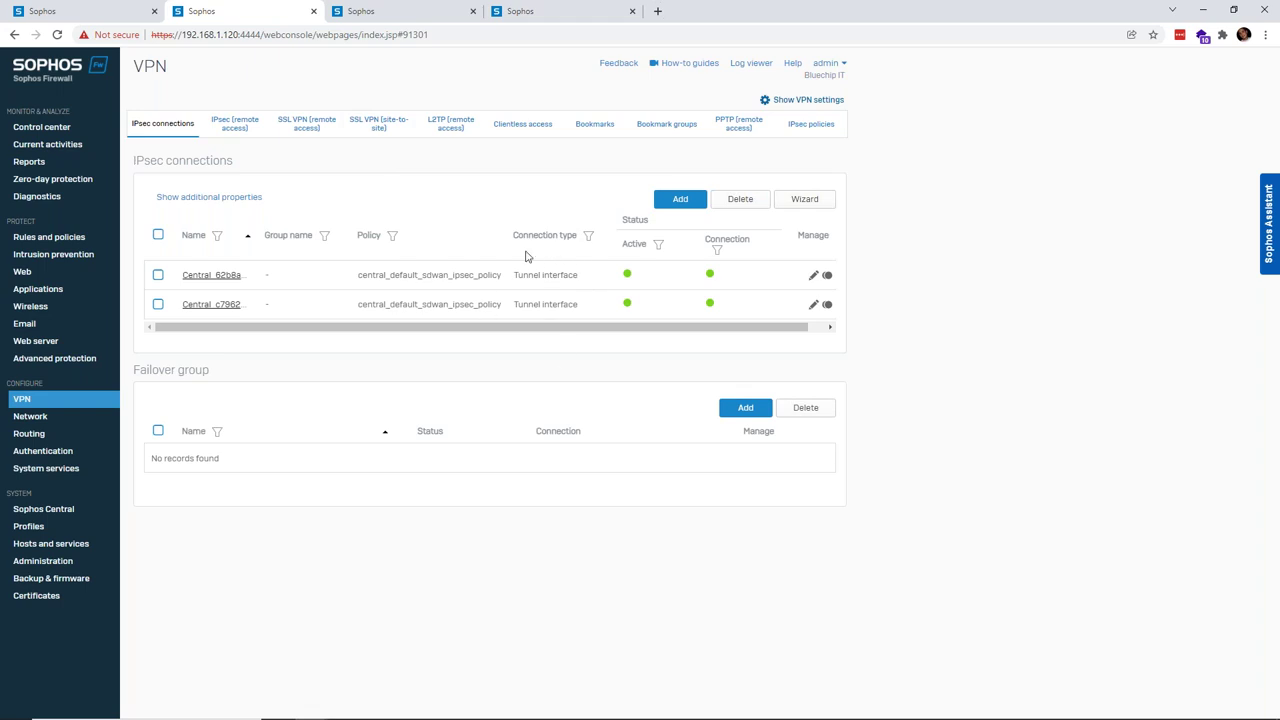
- Display the firewall's three Central-created SD-WAN policy routes under Routing
{"action": "left_click", "coordinate": [30, 433]}
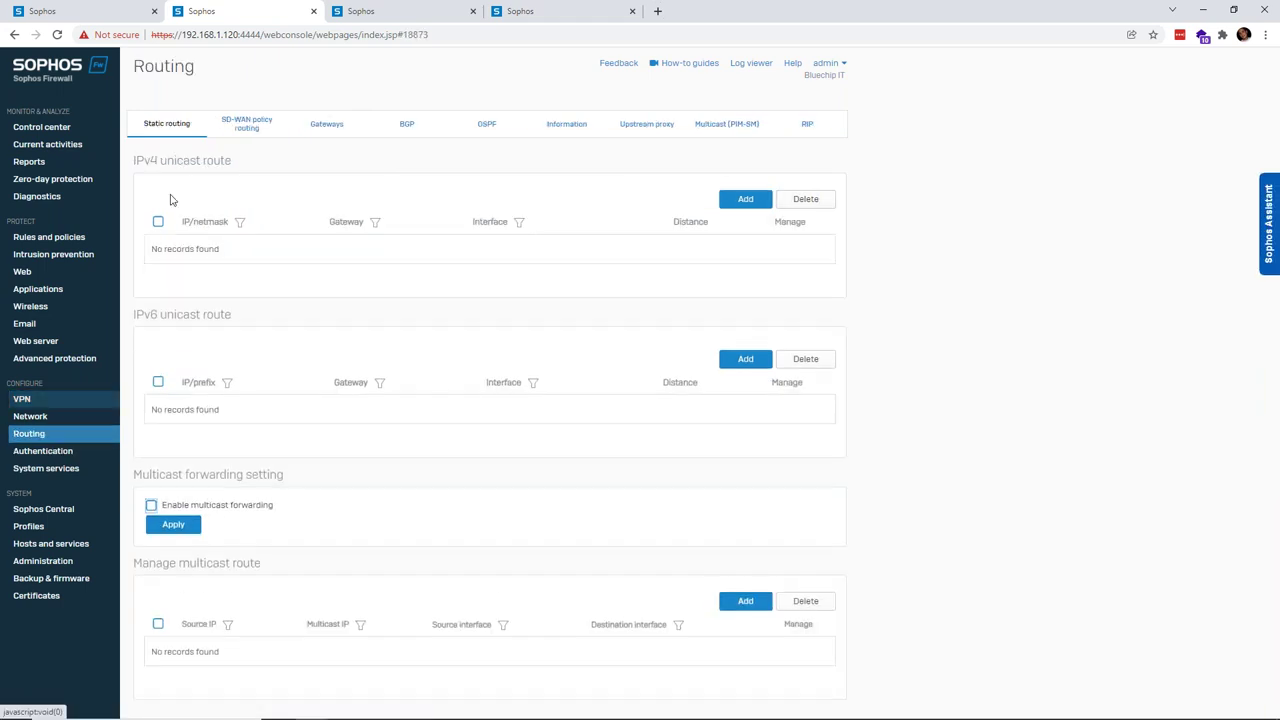
{"action": "left_click", "coordinate": [400, 128]}
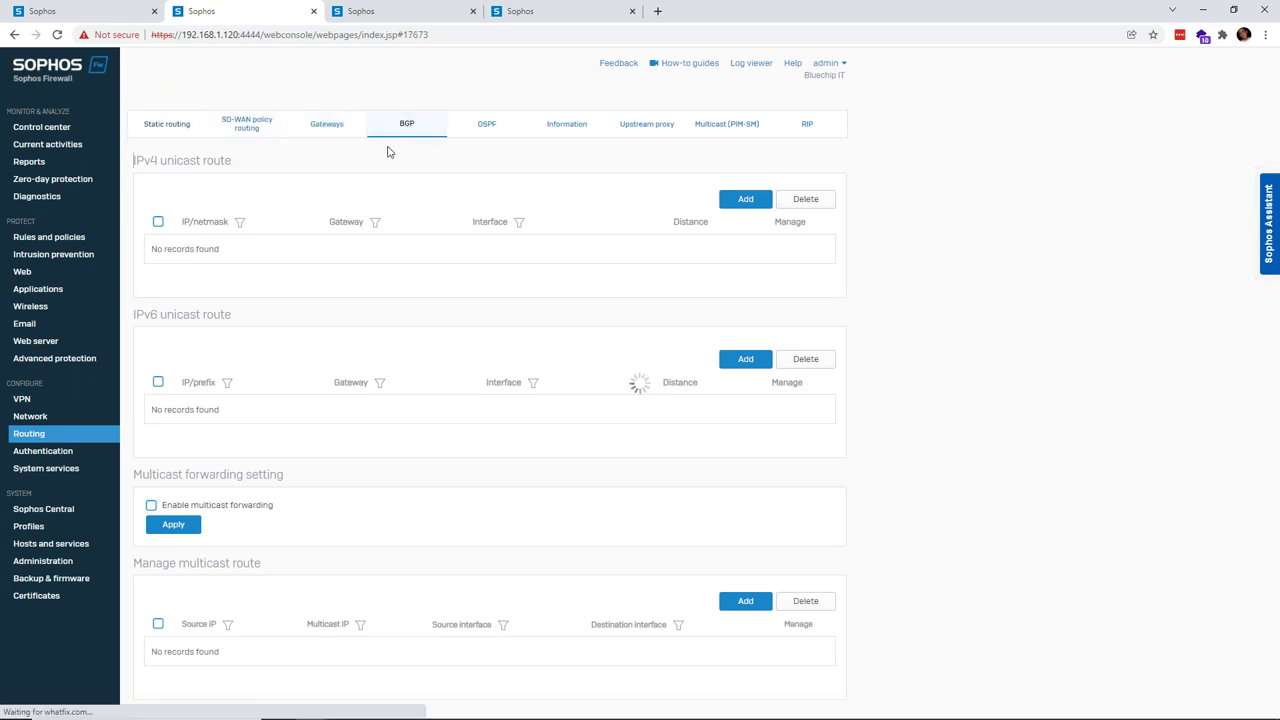
{"action": "left_click", "coordinate": [257, 132]}
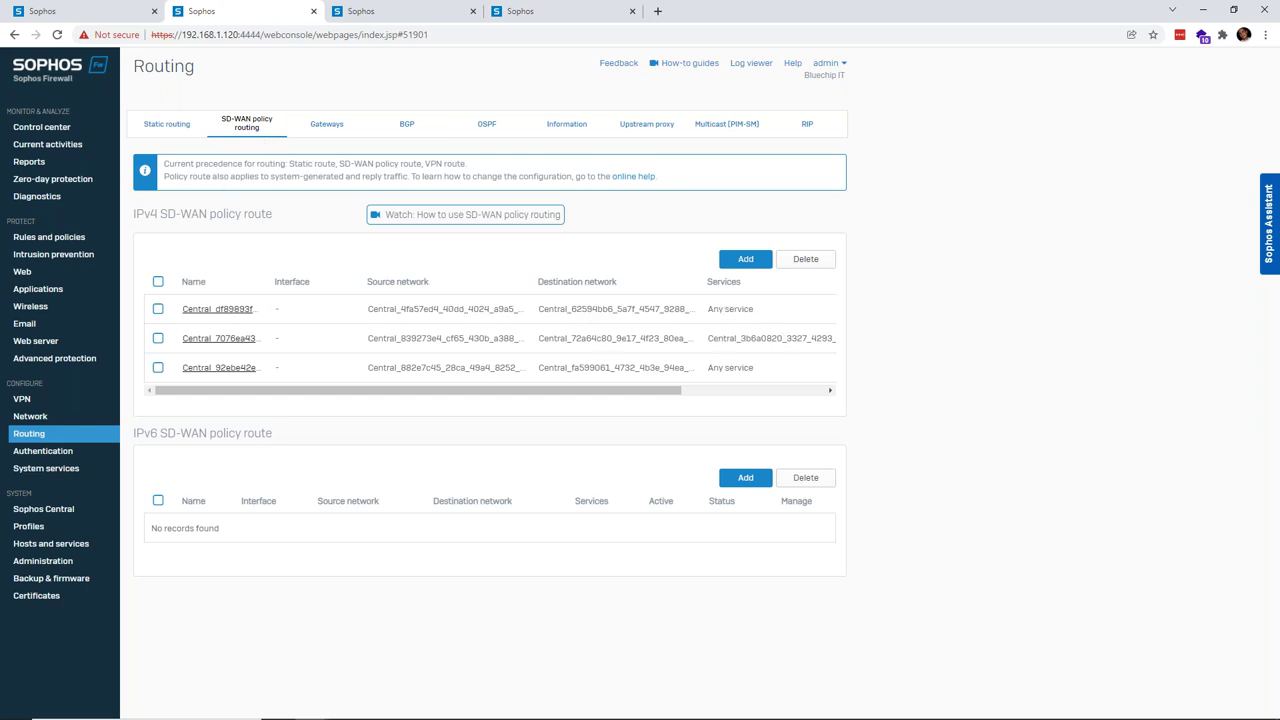
{"action": "left_click_drag", "start_coordinate": [518, 393], "coordinate": [407, 392]}
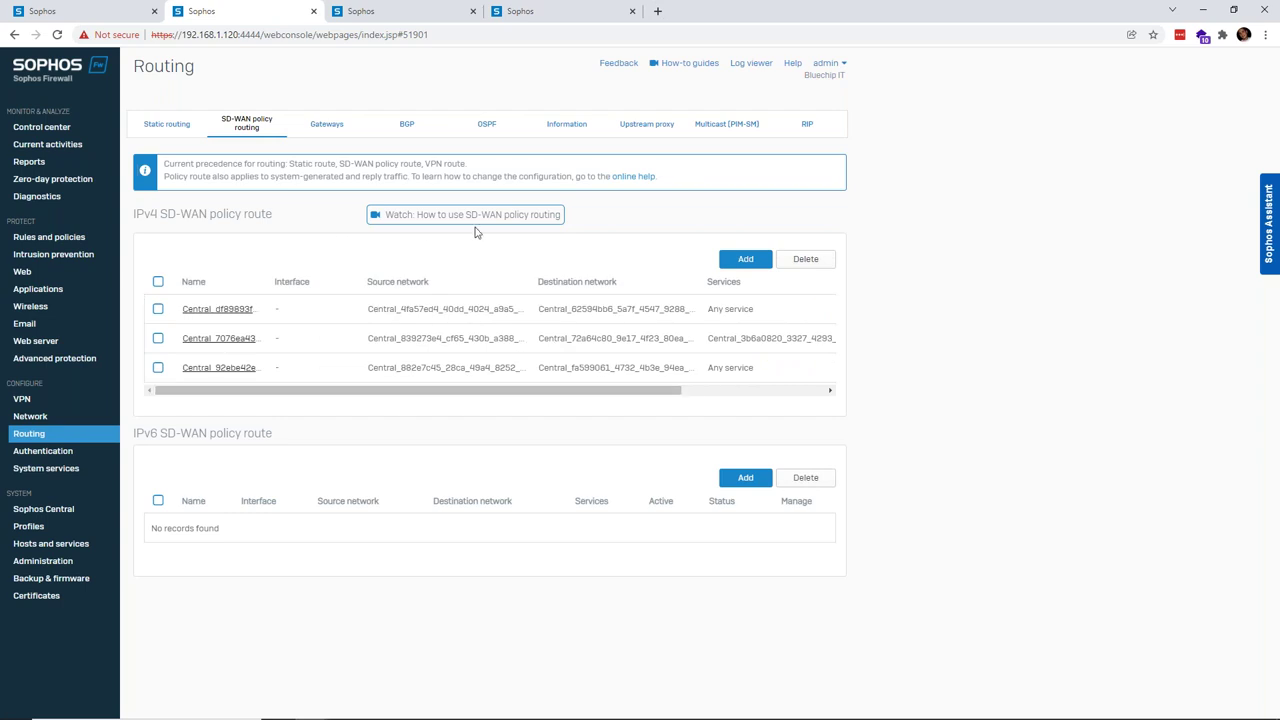